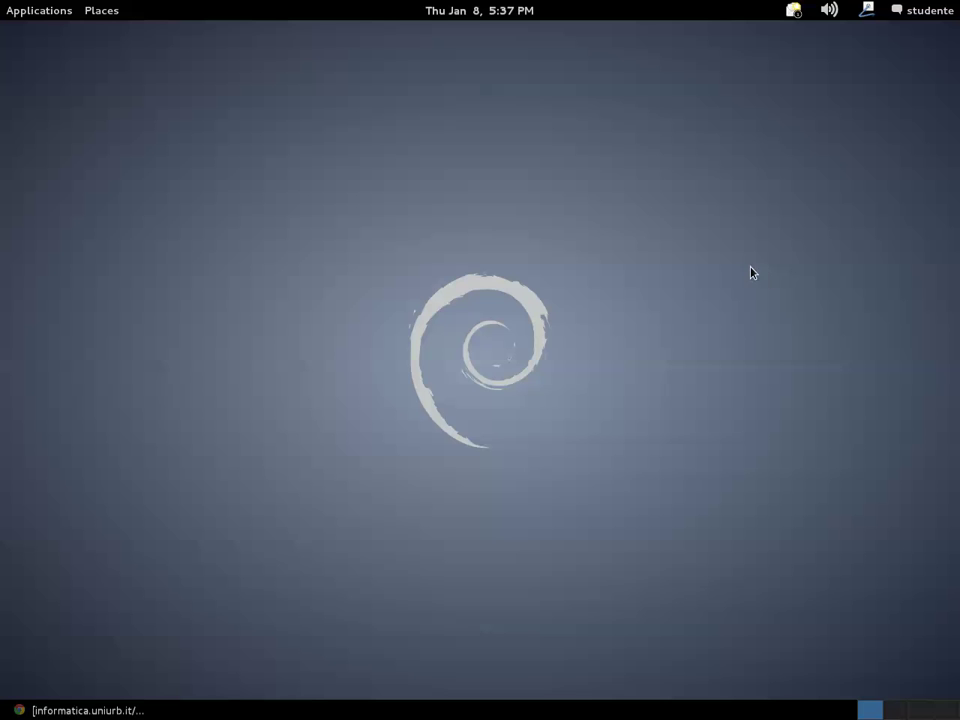
Launch the tkgate Circuit Simulator from the desktop's Education applications
{"action": "left_click", "coordinate": [38, 13]}
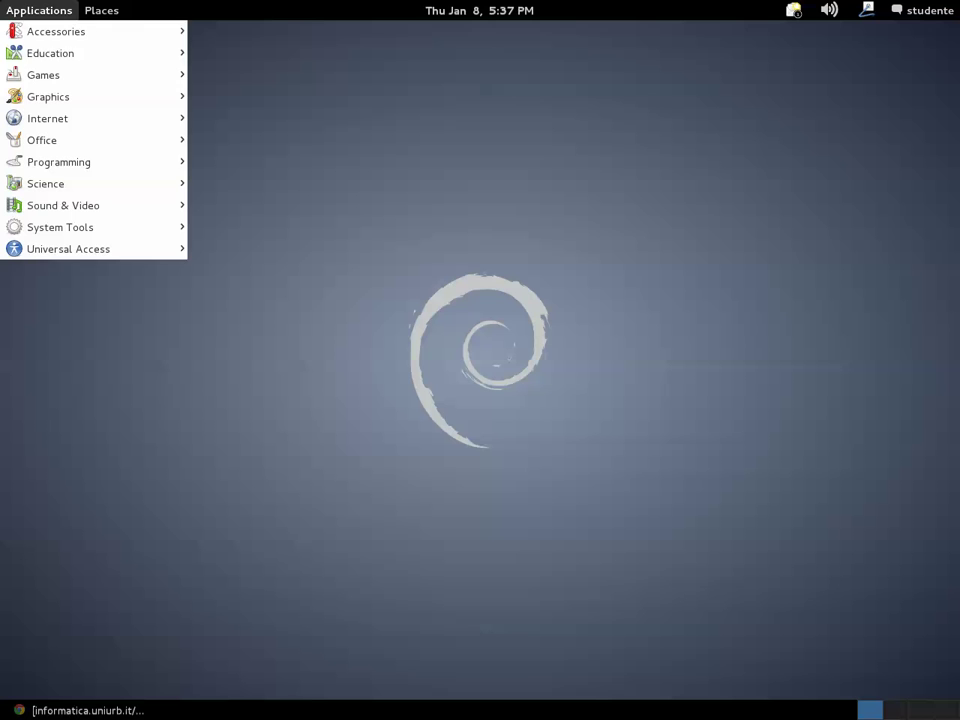
{"action": "mouse_move", "coordinate": [47, 50]}
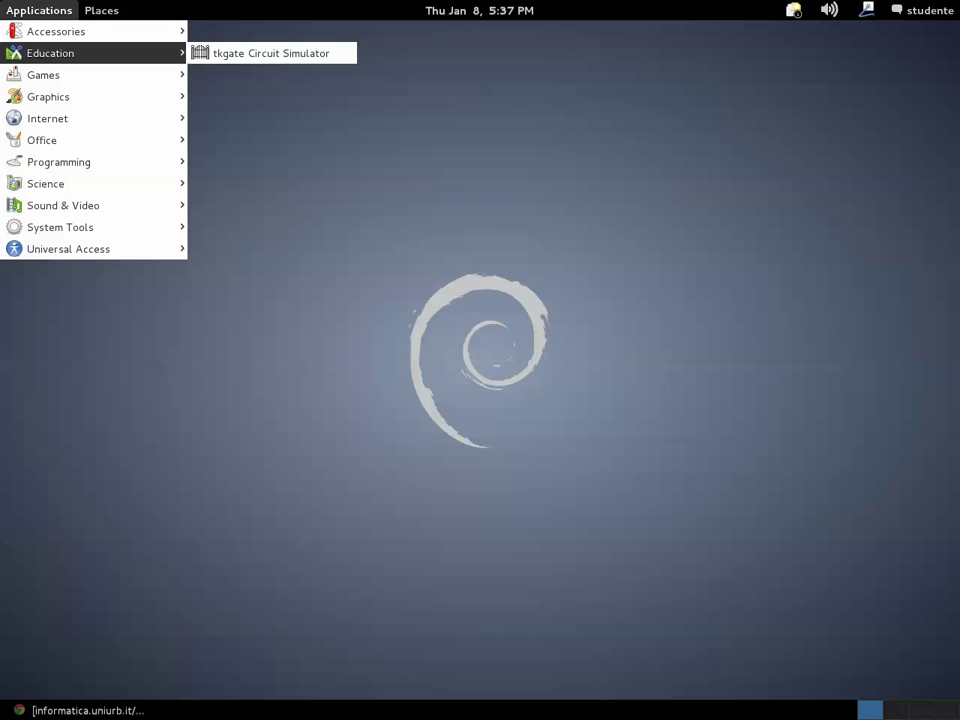
{"action": "left_click", "coordinate": [224, 54]}
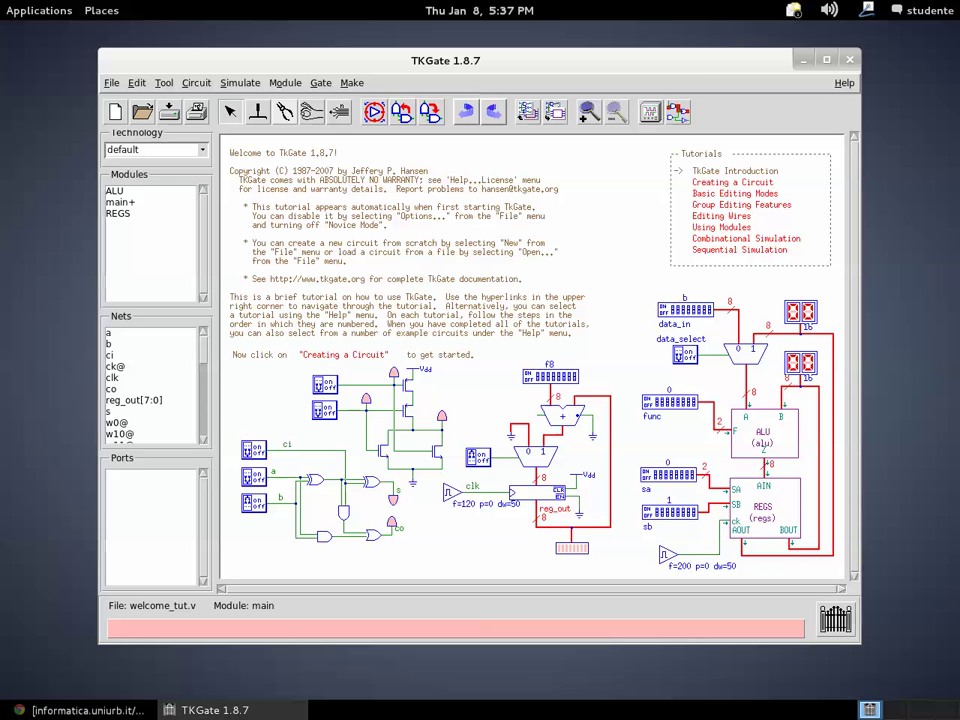
Create a new circuit with the file name myRCA4.v and the top module main
{"action": "left_click", "coordinate": [116, 112]}
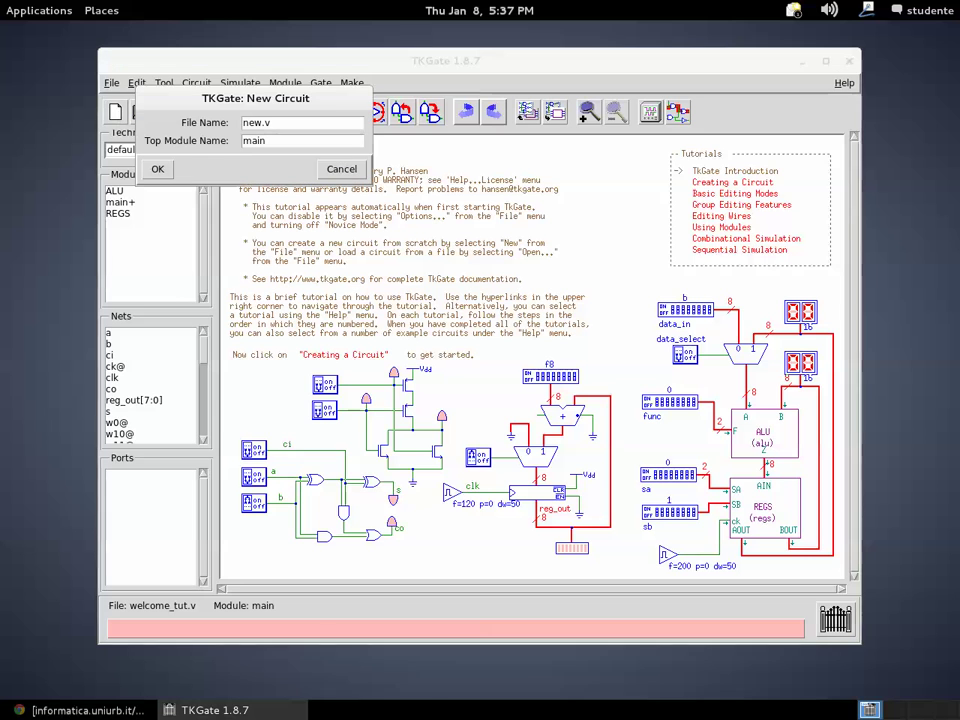
{"action": "left_click", "coordinate": [262, 125]}
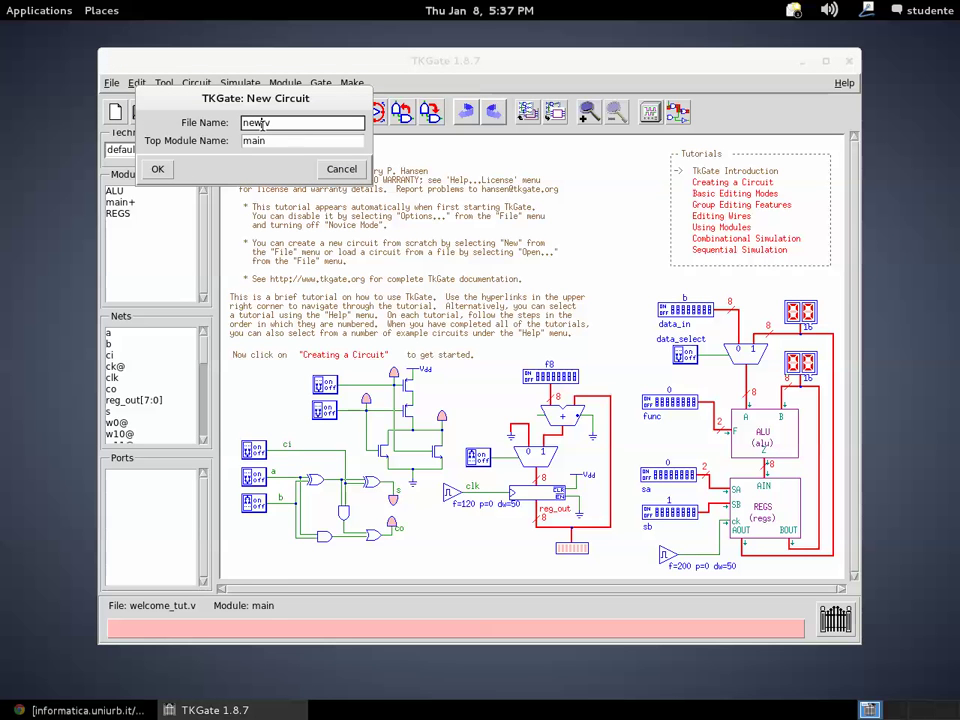
{"action": "key", "text": "BackSpace"}
{"action": "key", "text": "BackSpace"}
{"action": "key", "text": "BackSpace"}
{"action": "type", "text": "myRCA4"}
{"action": "left_click", "coordinate": [160, 170]}
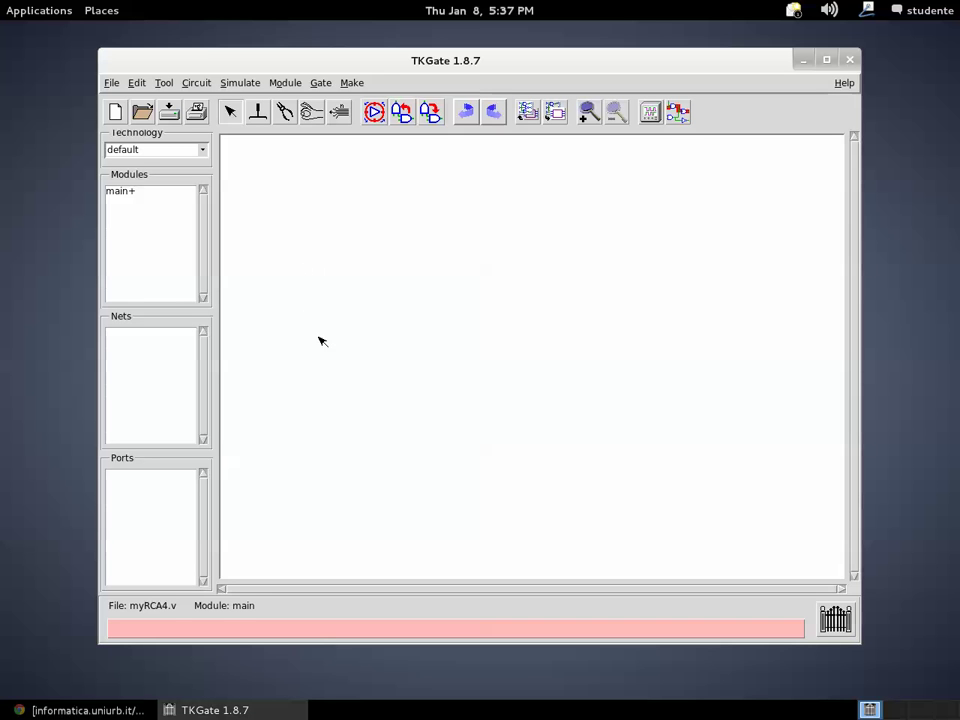
Check the ripple-carry adder slide in the browser, and place an enlarged module instance named myFA mid-canvas in TKGate's main module
{"action": "left_click", "coordinate": [80, 710]}
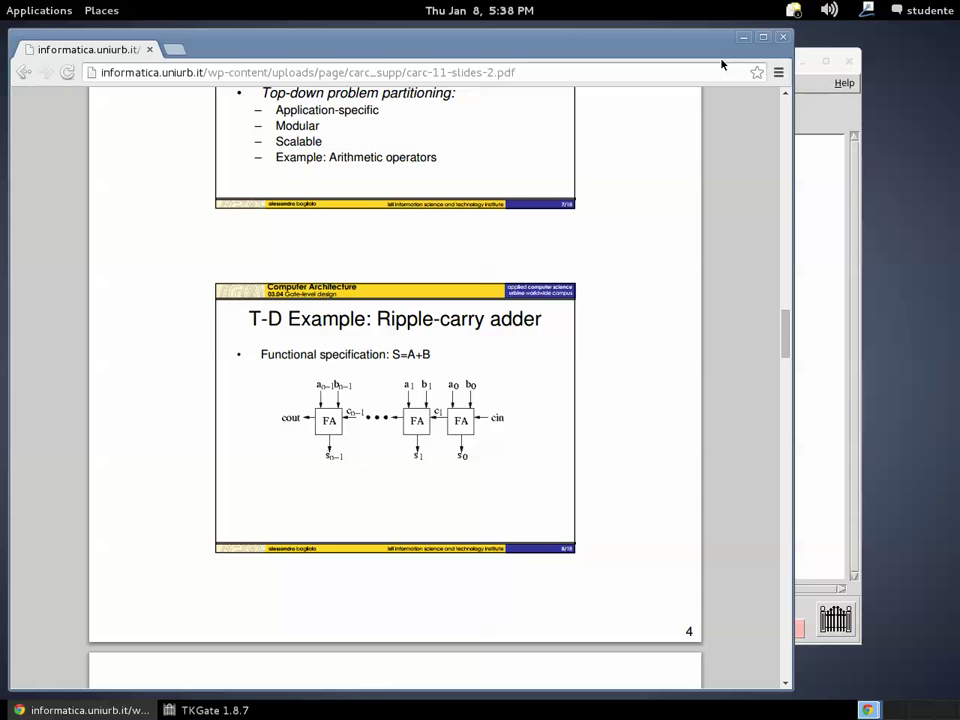
{"action": "left_click", "coordinate": [743, 38]}
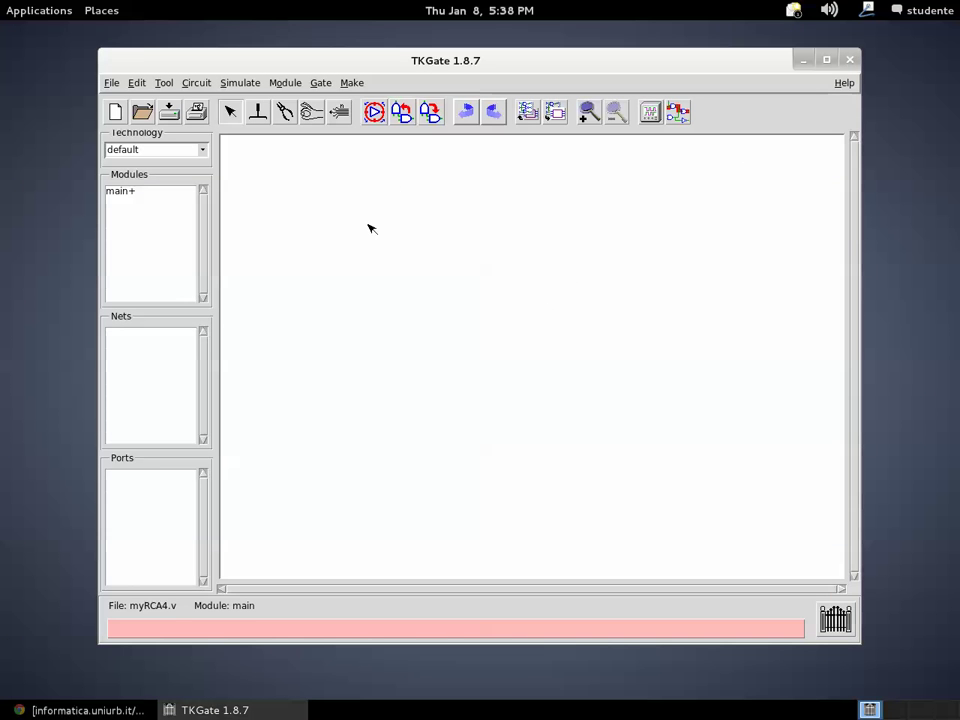
{"action": "left_click", "coordinate": [352, 84]}
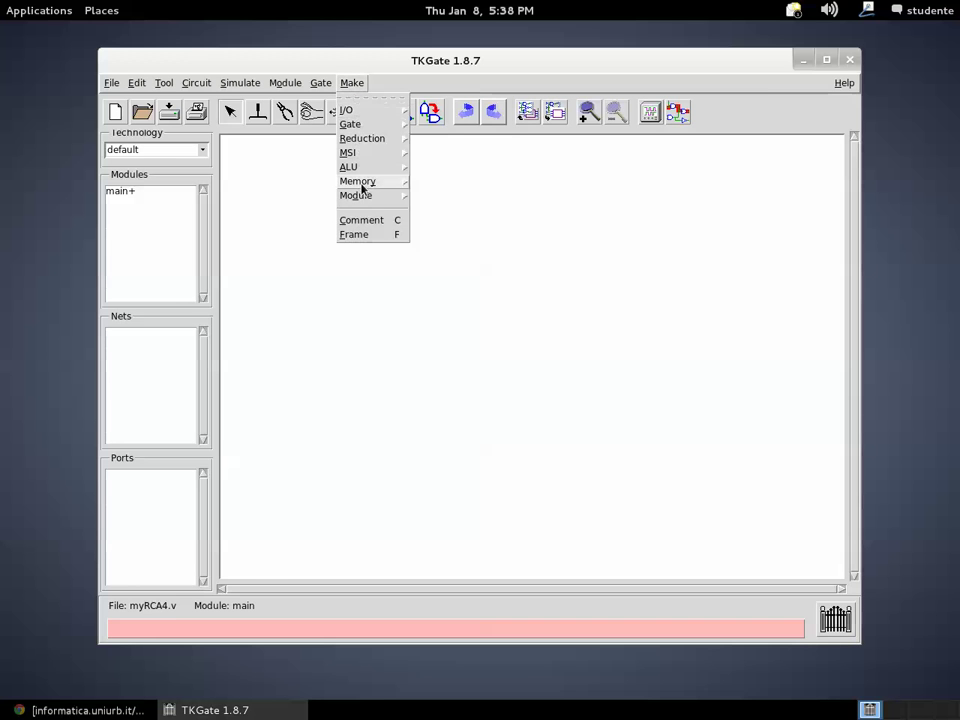
{"action": "mouse_move", "coordinate": [366, 197]}
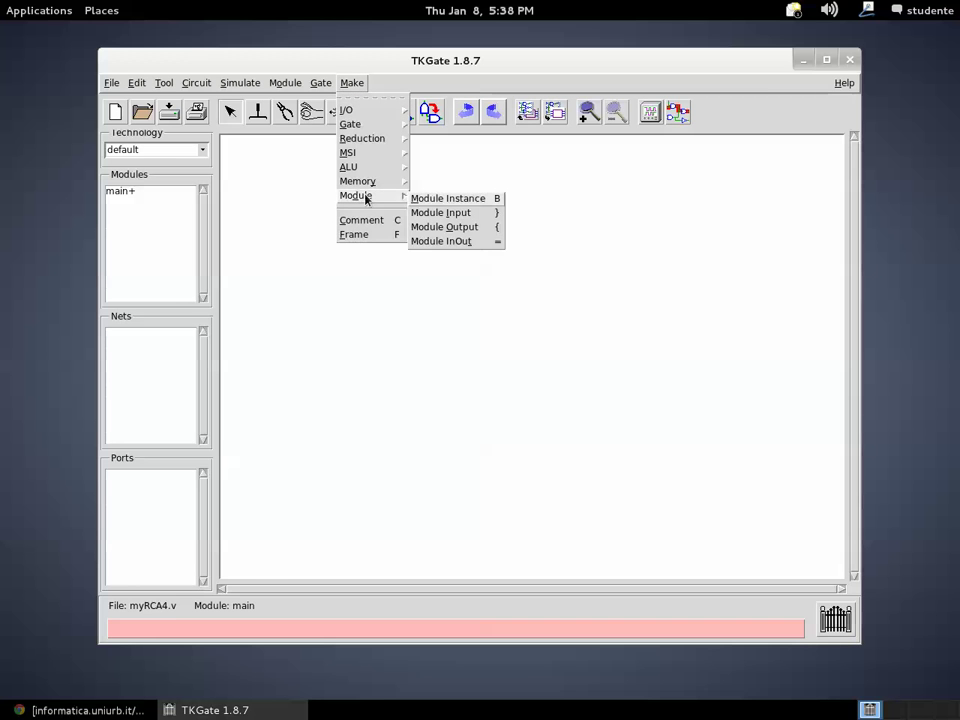
{"action": "left_click", "coordinate": [441, 201]}
{"action": "left_click", "coordinate": [448, 298]}
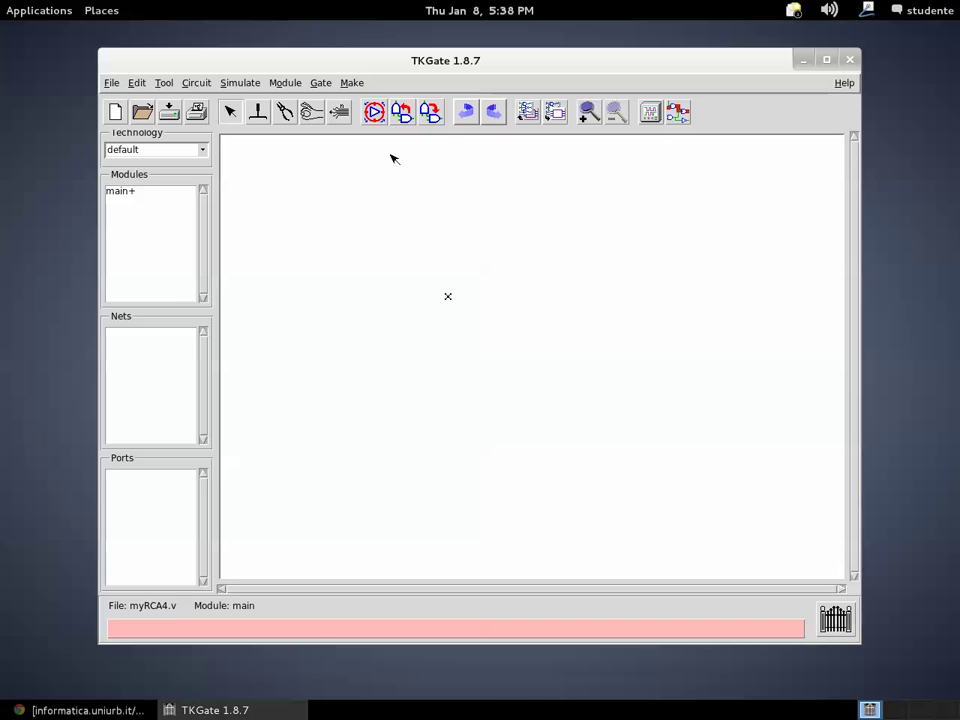
{"action": "left_click", "coordinate": [352, 84]}
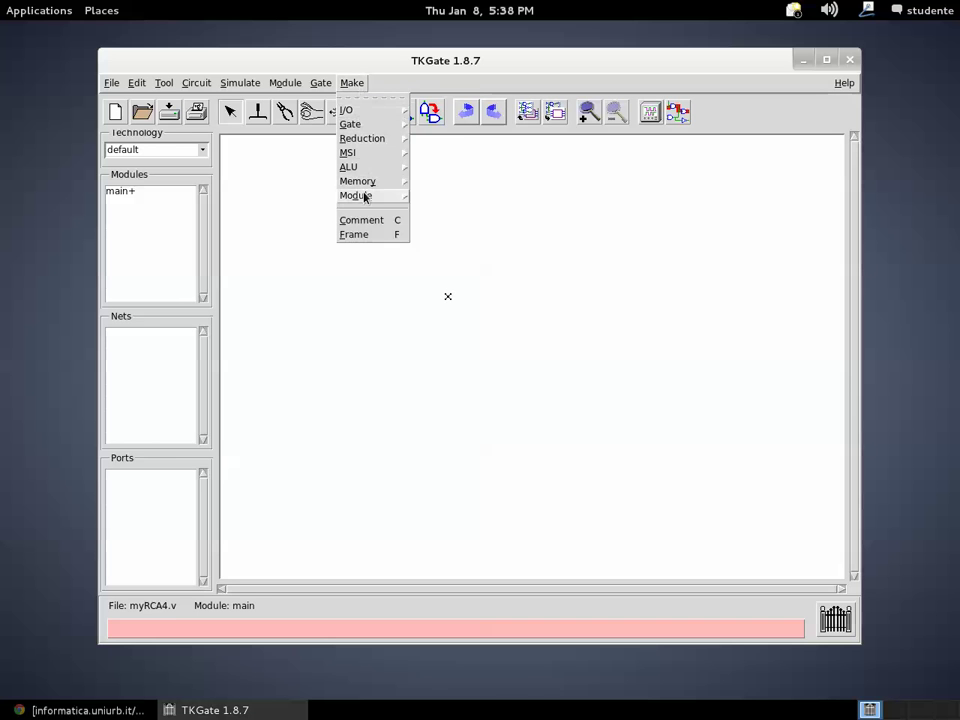
{"action": "mouse_move", "coordinate": [366, 196]}
{"action": "left_click", "coordinate": [437, 202]}
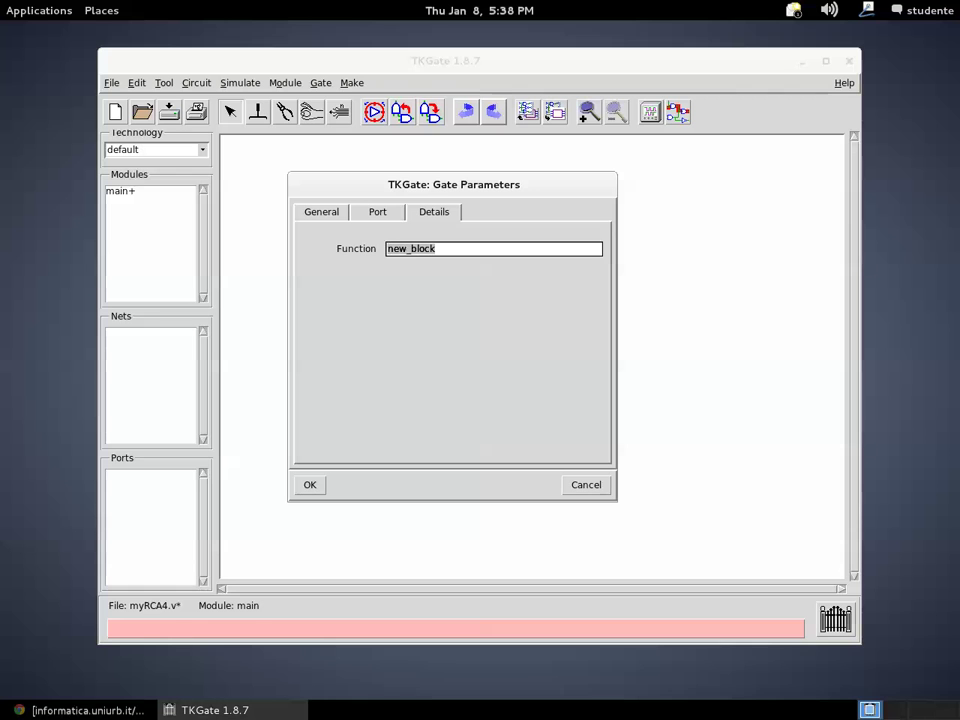
{"action": "type", "text": "myFA"}
{"action": "left_click", "coordinate": [310, 485]}
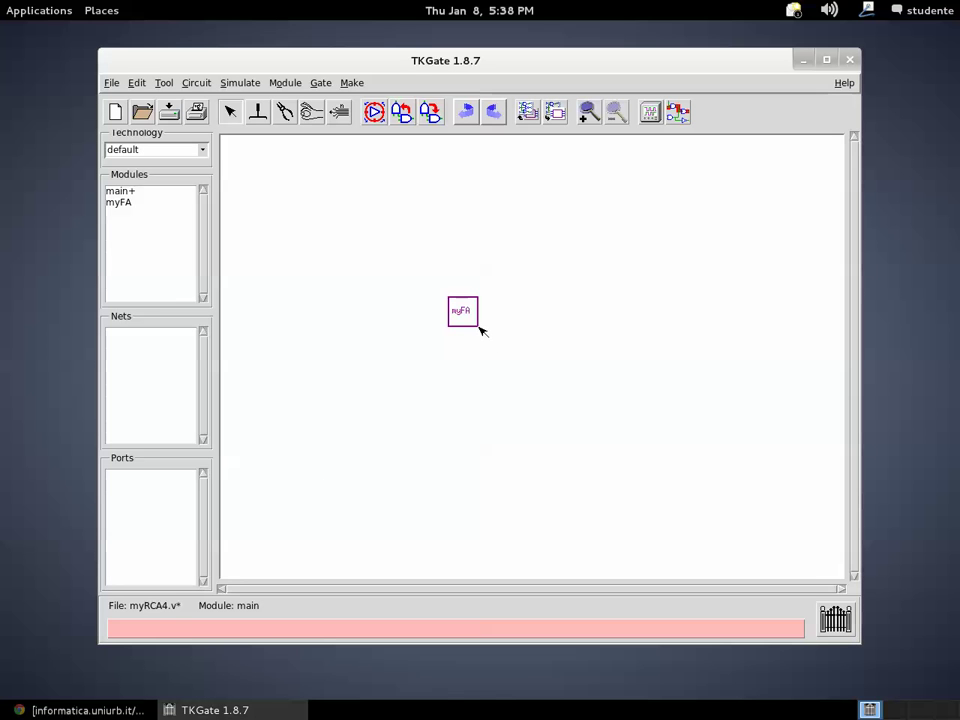
{"action": "left_click_drag", "start_coordinate": [479, 326], "coordinate": [518, 362]}
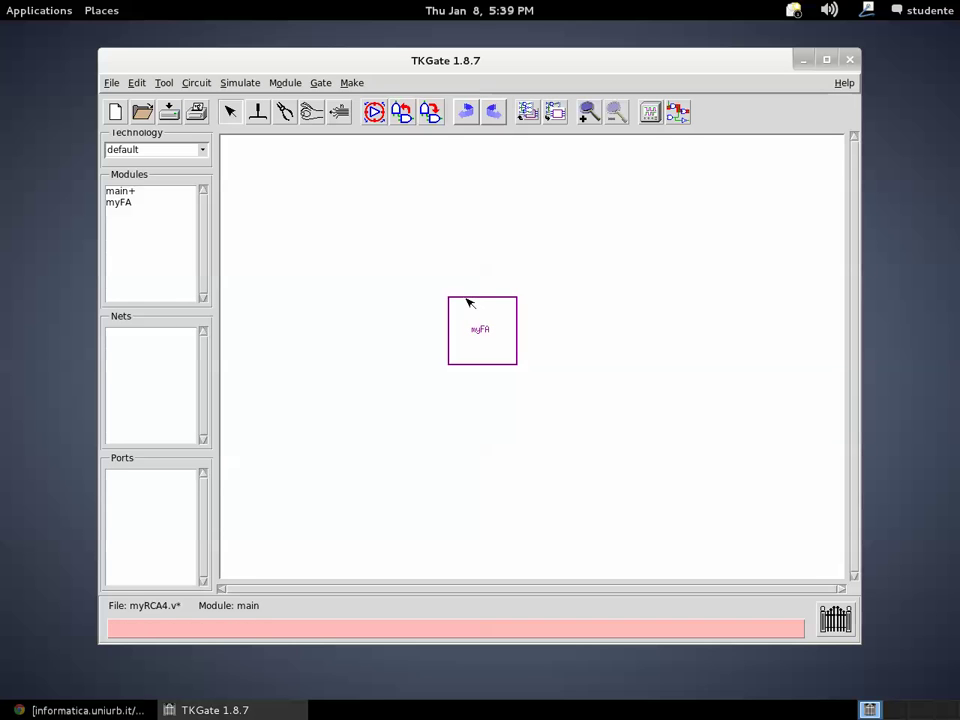
Add 1-bit input ports a and b along the top edge of the myFA block
{"action": "right_click", "coordinate": [463, 300]}
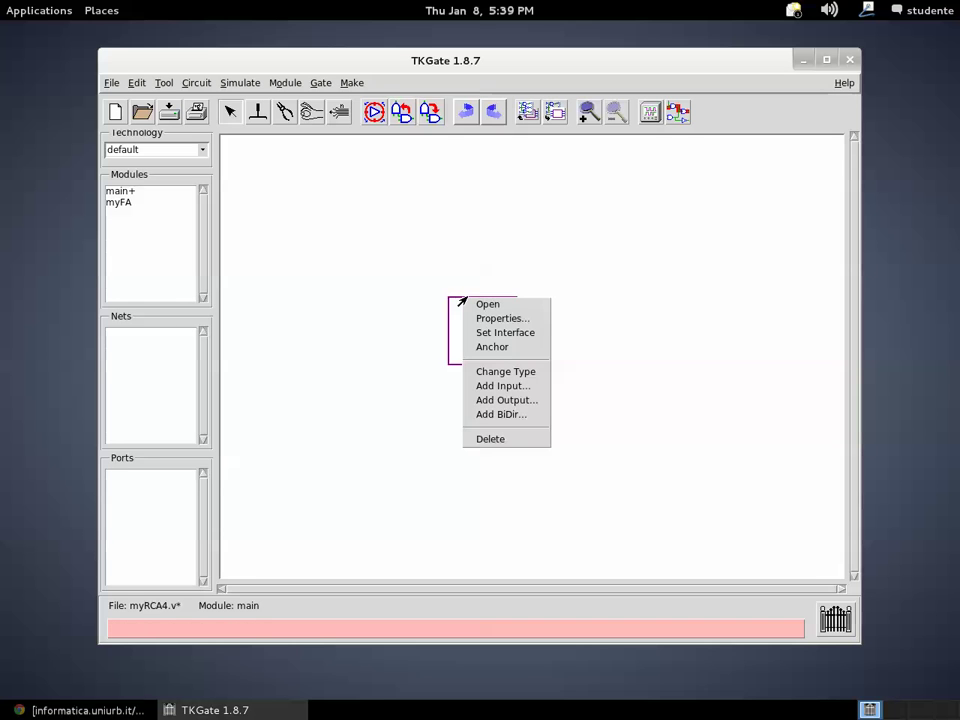
{"action": "left_click", "coordinate": [484, 386]}
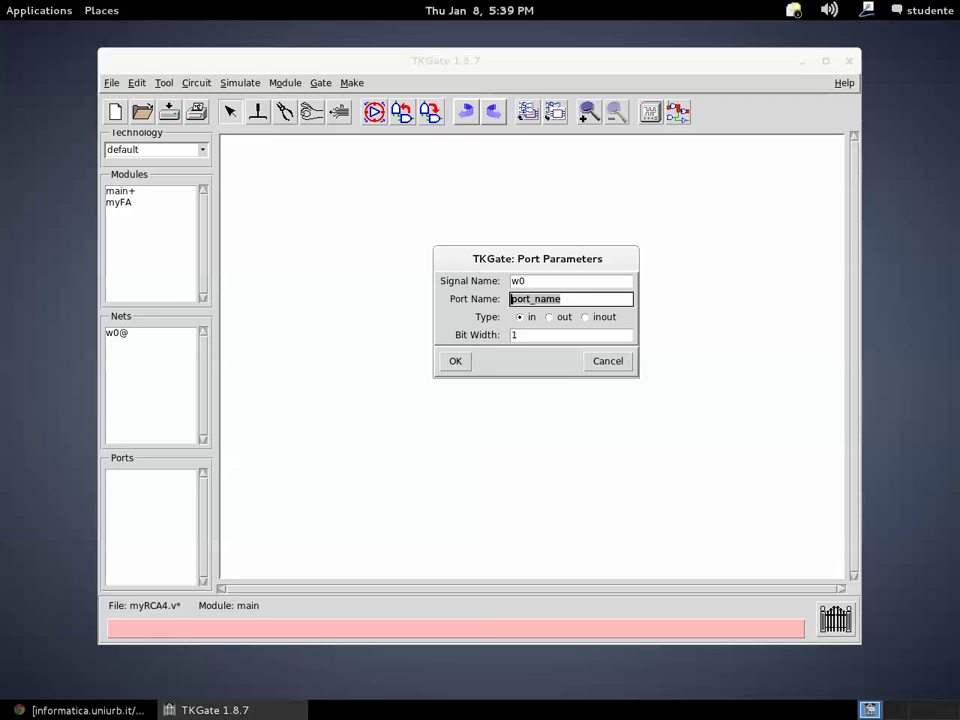
{"action": "type", "text": "a"}
{"action": "left_click", "coordinate": [455, 361]}
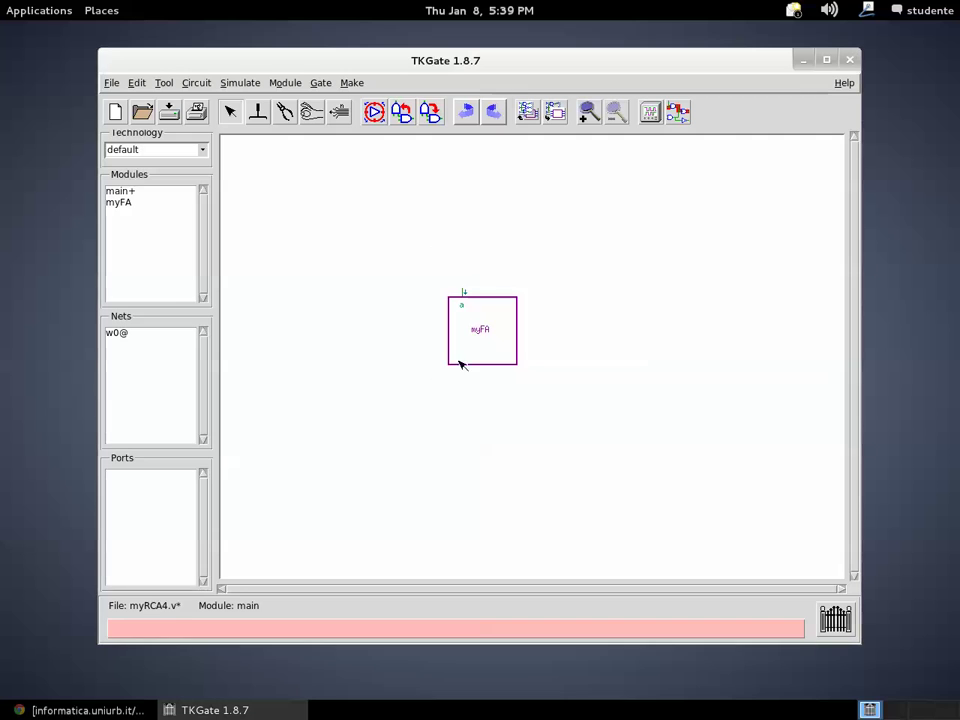
{"action": "right_click", "coordinate": [498, 301]}
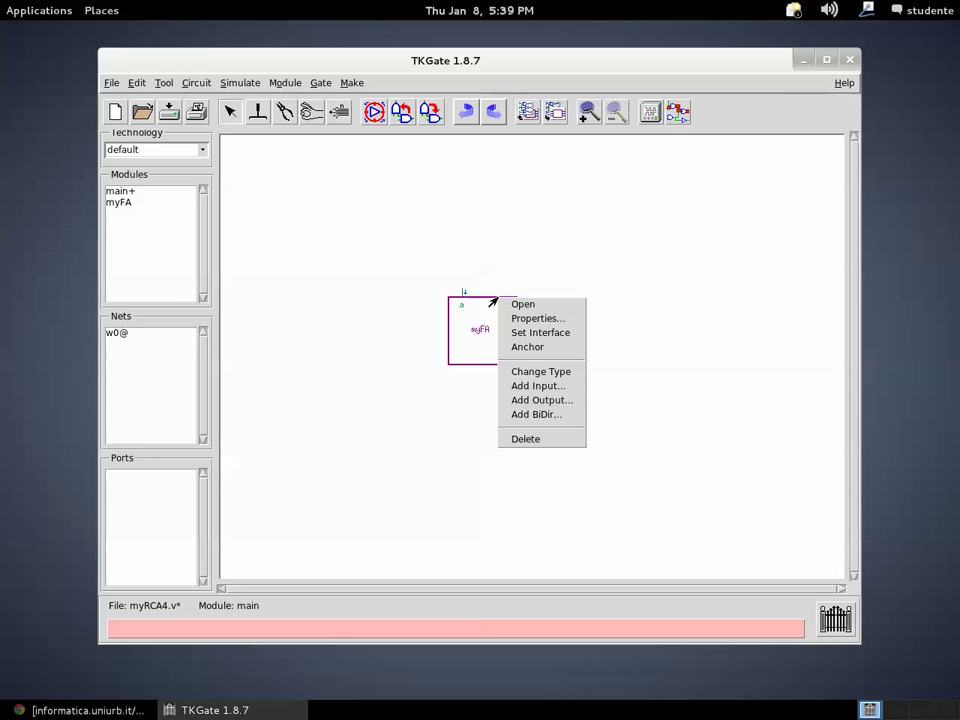
{"action": "left_click", "coordinate": [519, 385]}
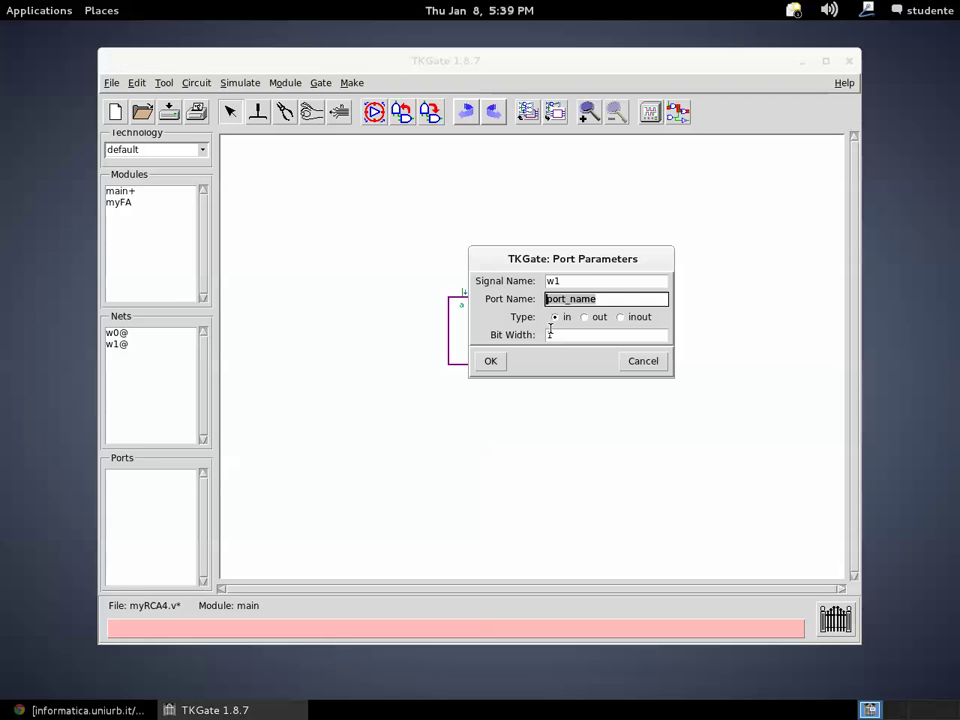
{"action": "type", "text": "b"}
{"action": "left_click", "coordinate": [492, 361]}
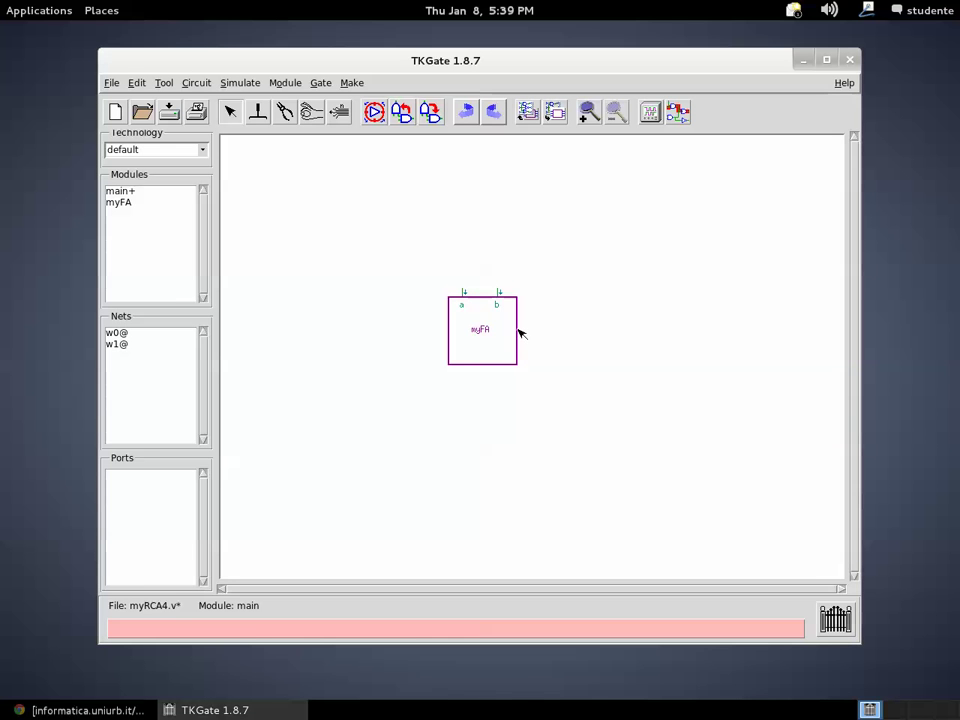
Add a 1-bit input port Cin on the right edge of the myFA block
{"action": "right_click", "coordinate": [517, 331]}
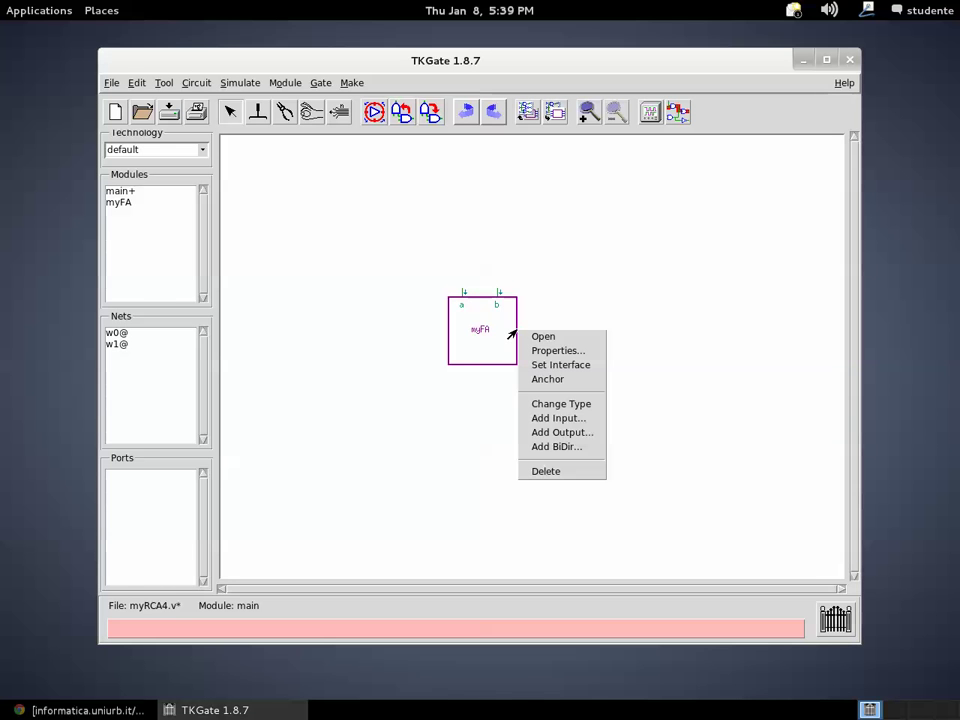
{"action": "left_click", "coordinate": [534, 419]}
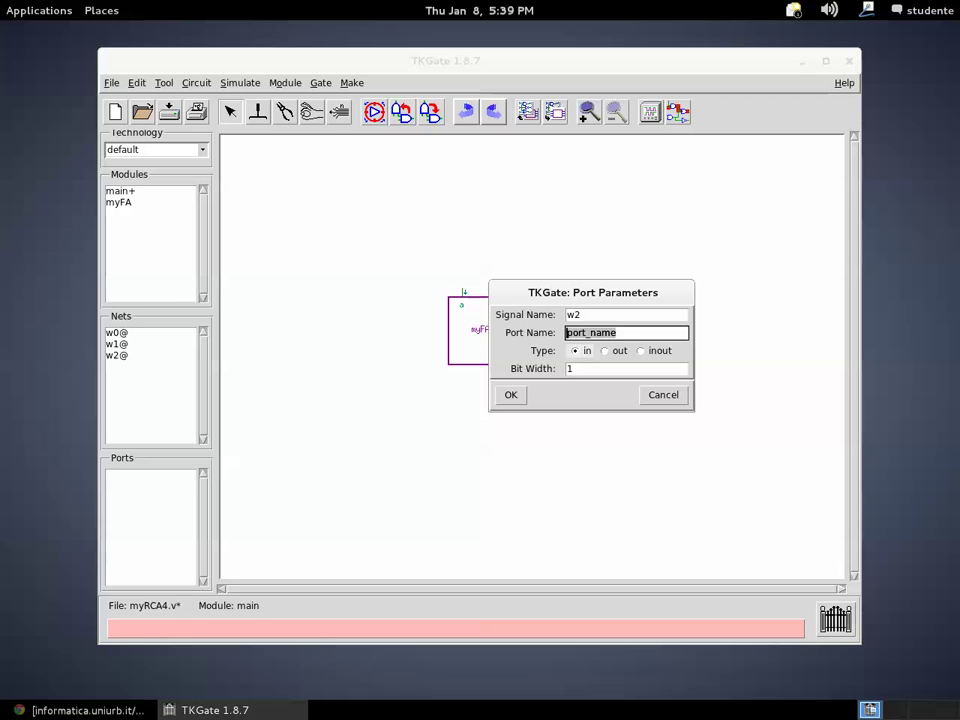
{"action": "type", "text": "Cin"}
{"action": "left_click", "coordinate": [516, 396]}
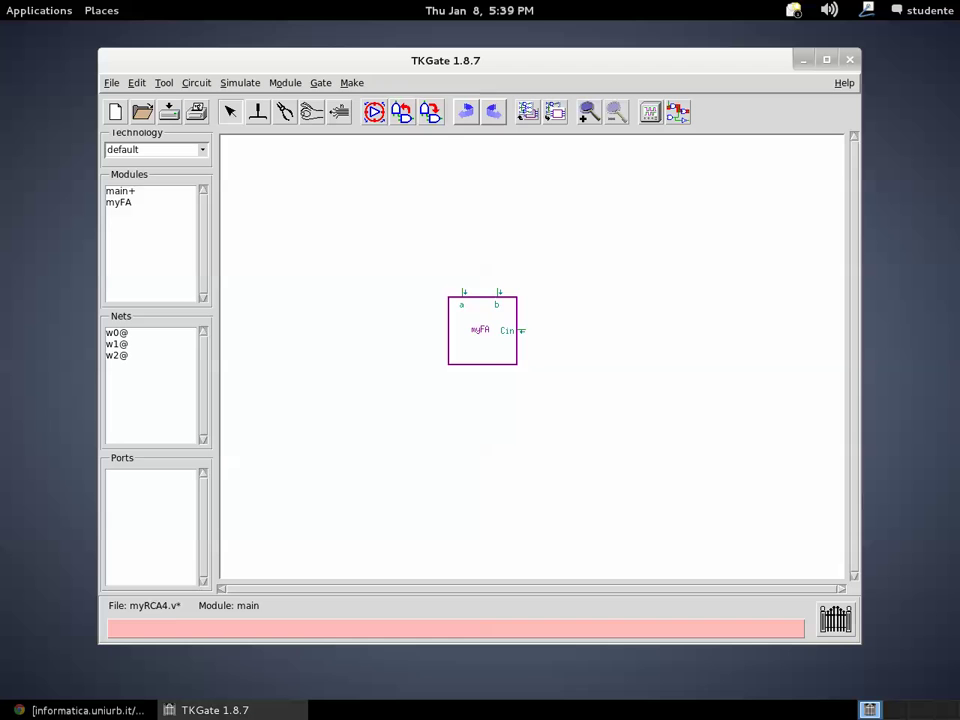
Add 1-bit output ports to the myFA block: s on its bottom edge and Cout on its left edge
{"action": "right_click", "coordinate": [485, 366]}
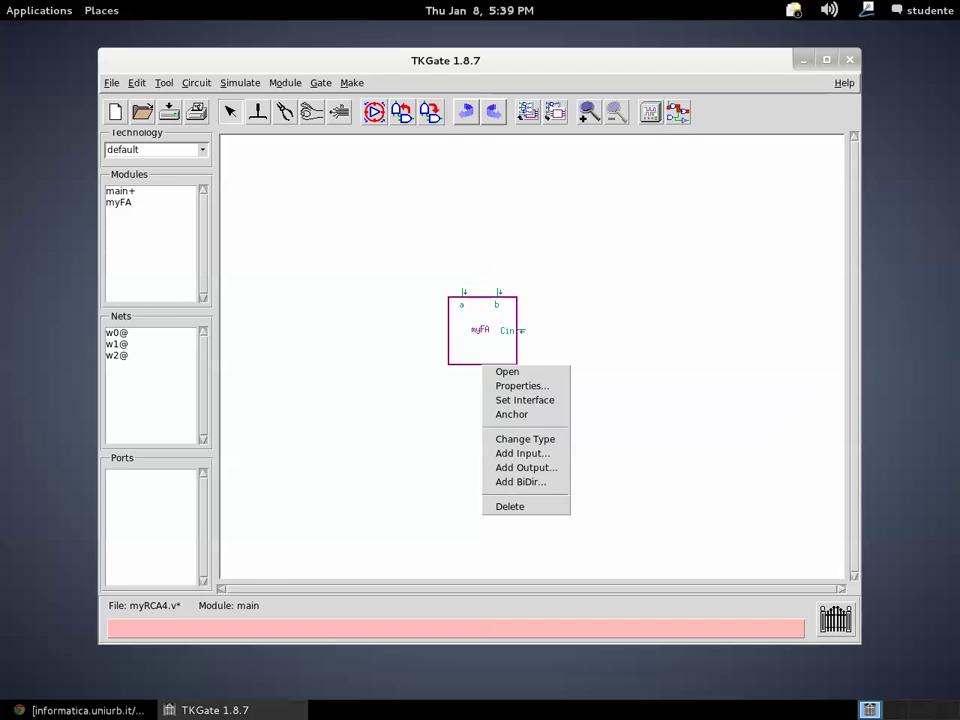
{"action": "left_click", "coordinate": [496, 468]}
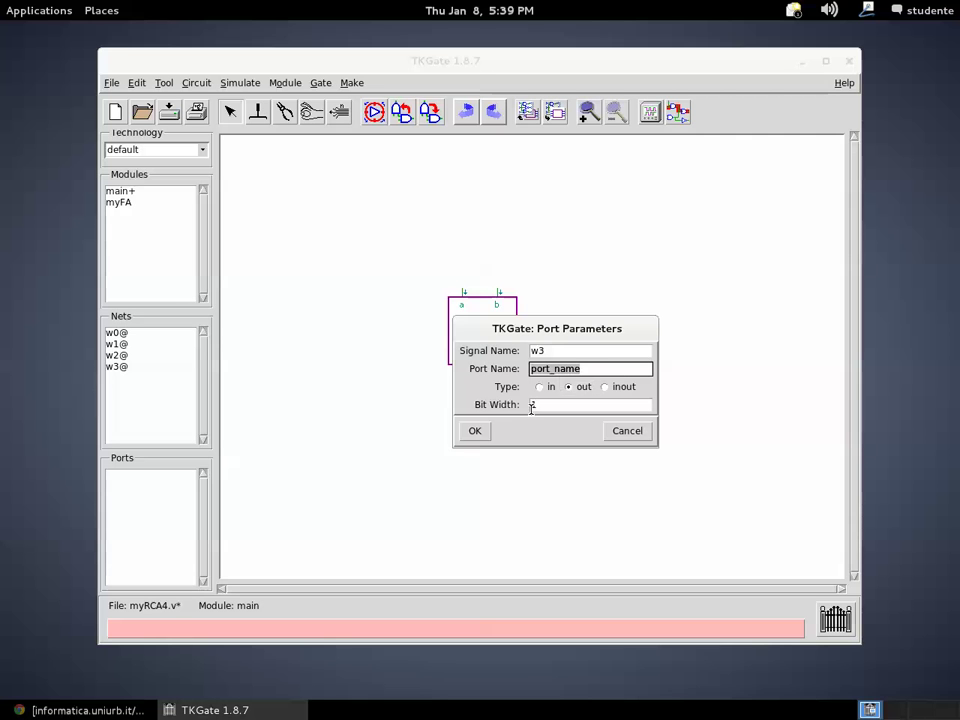
{"action": "type", "text": "s"}
{"action": "left_click", "coordinate": [478, 431]}
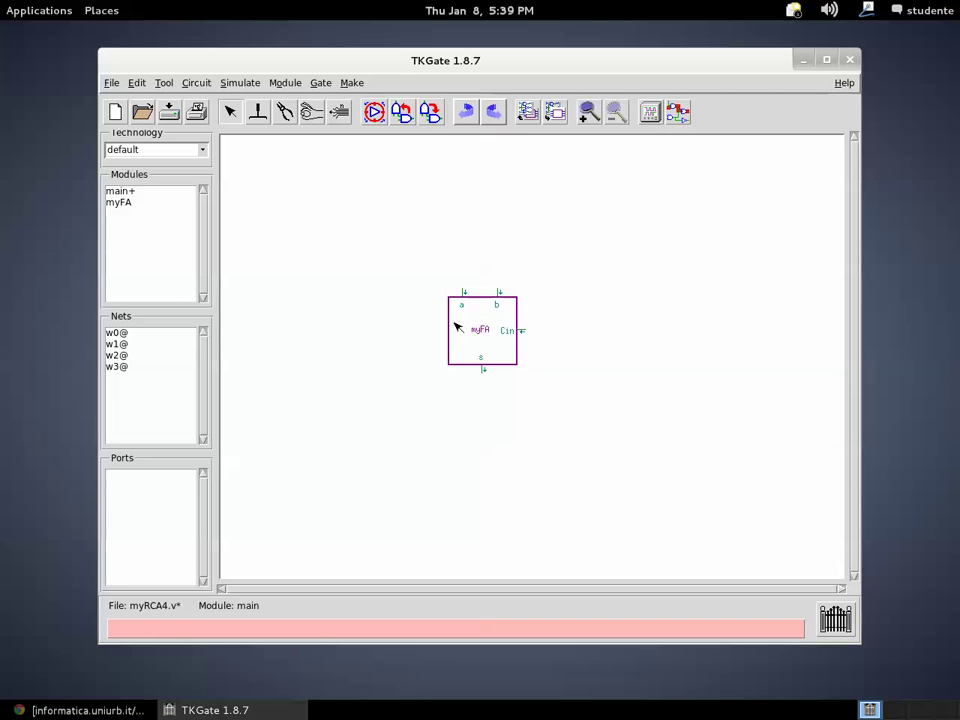
{"action": "right_click", "coordinate": [451, 334]}
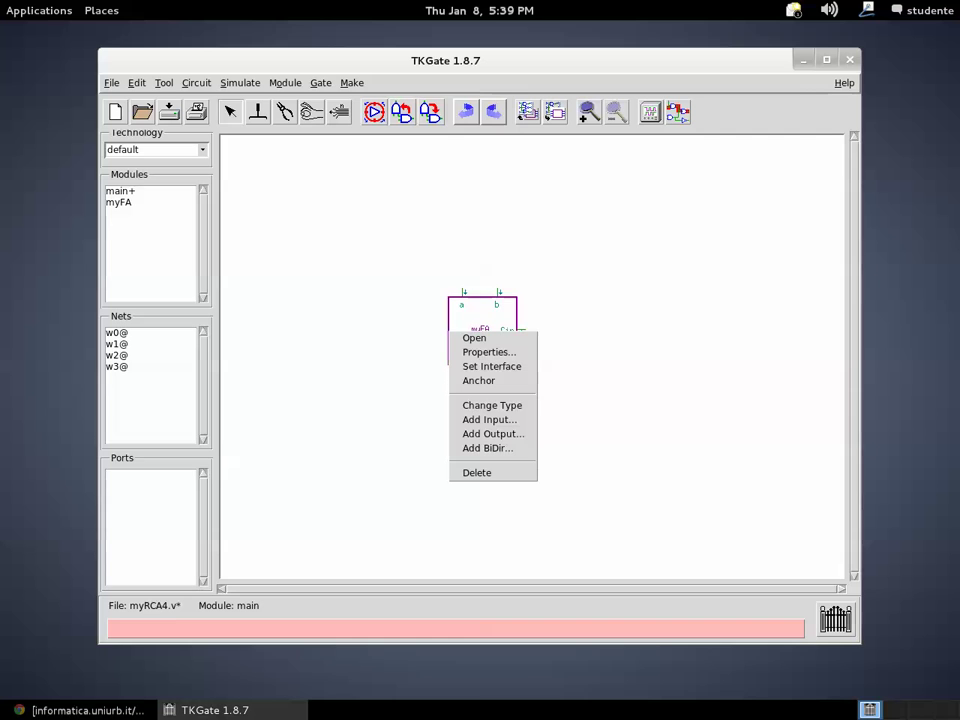
{"action": "left_click", "coordinate": [467, 433]}
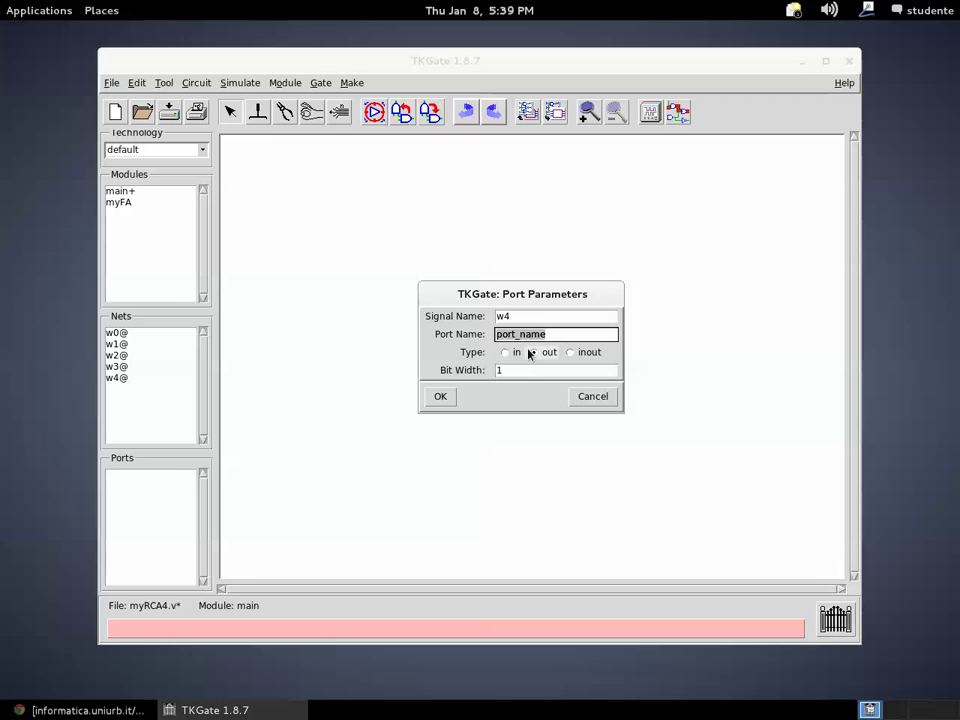
{"action": "type", "text": "Cout"}
{"action": "left_click", "coordinate": [448, 398]}
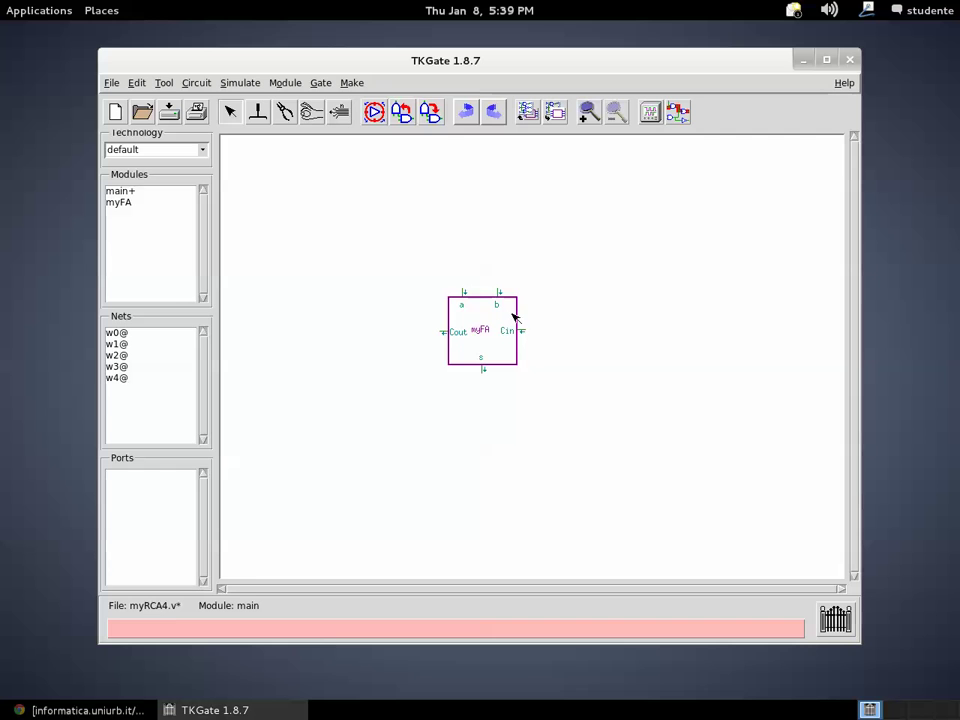
Set the module interface for myFA from the block and open the module for editing in TKGate
{"action": "left_click", "coordinate": [285, 83]}
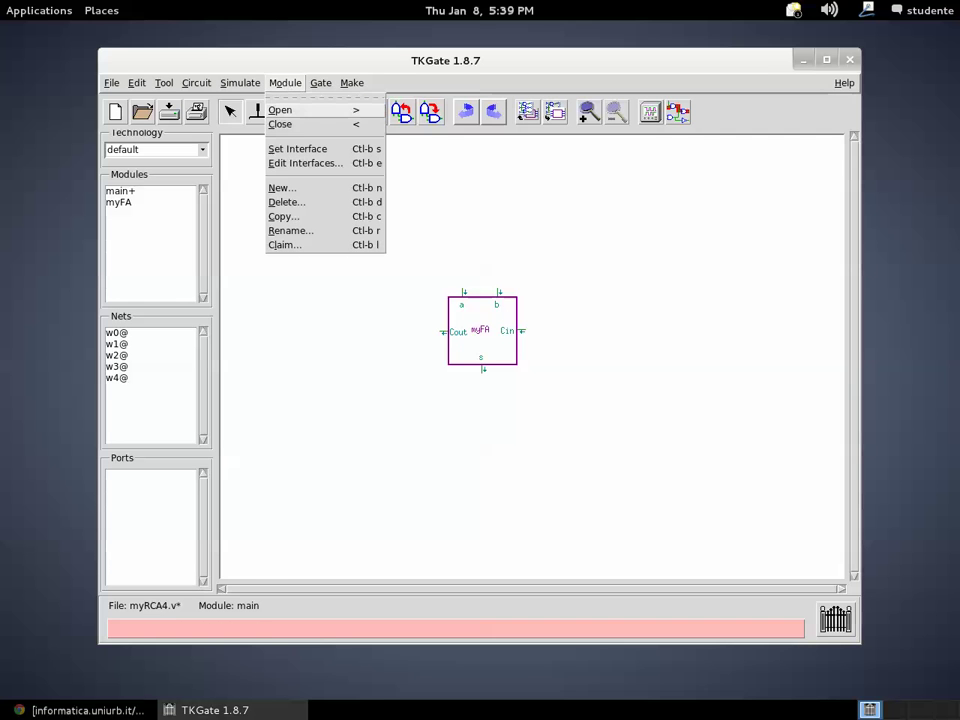
{"action": "left_click", "coordinate": [306, 150]}
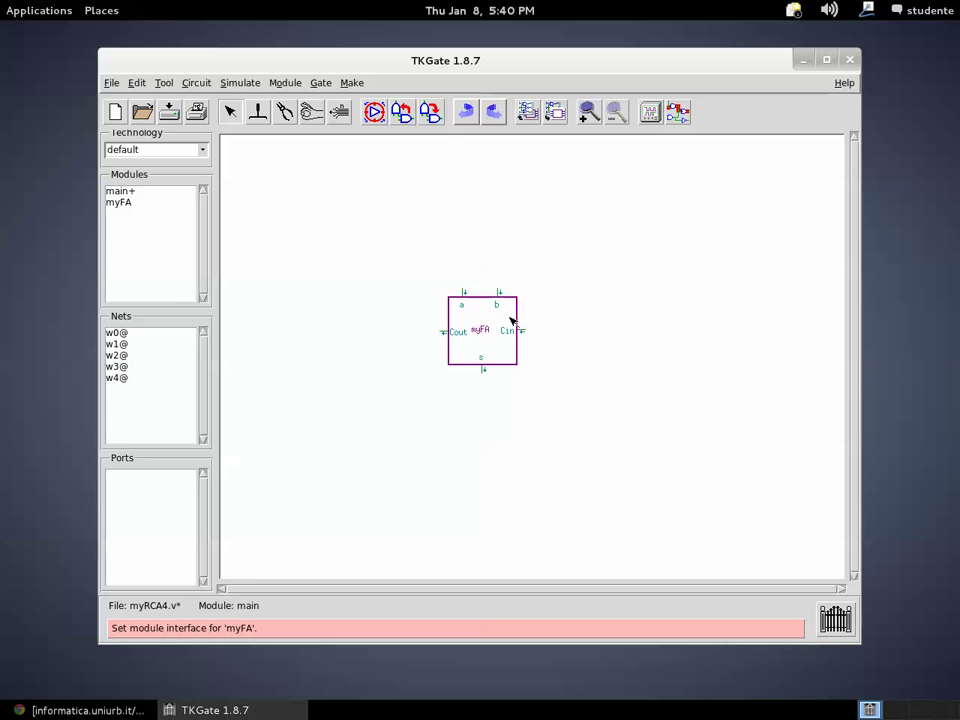
{"action": "left_click", "coordinate": [555, 111]}
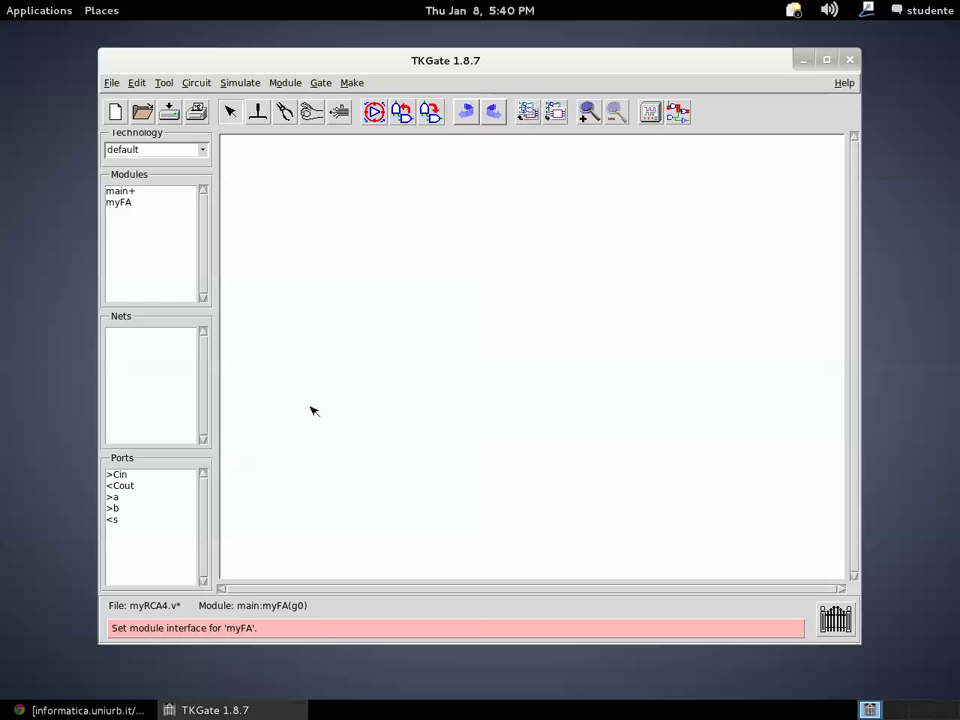
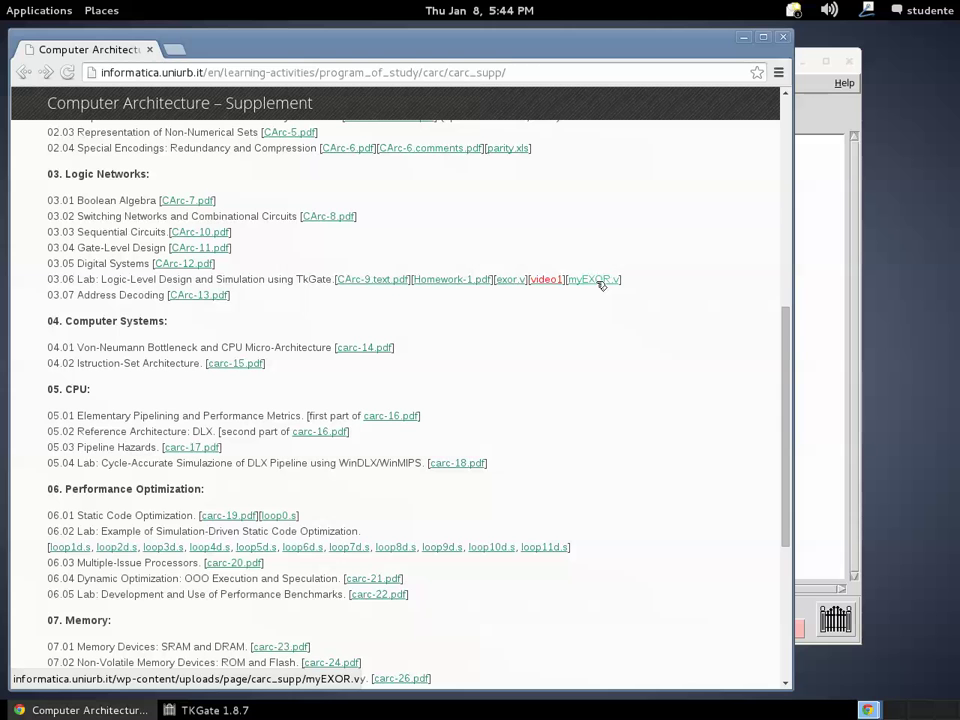
{"action": "left_click", "coordinate": [744, 39]}
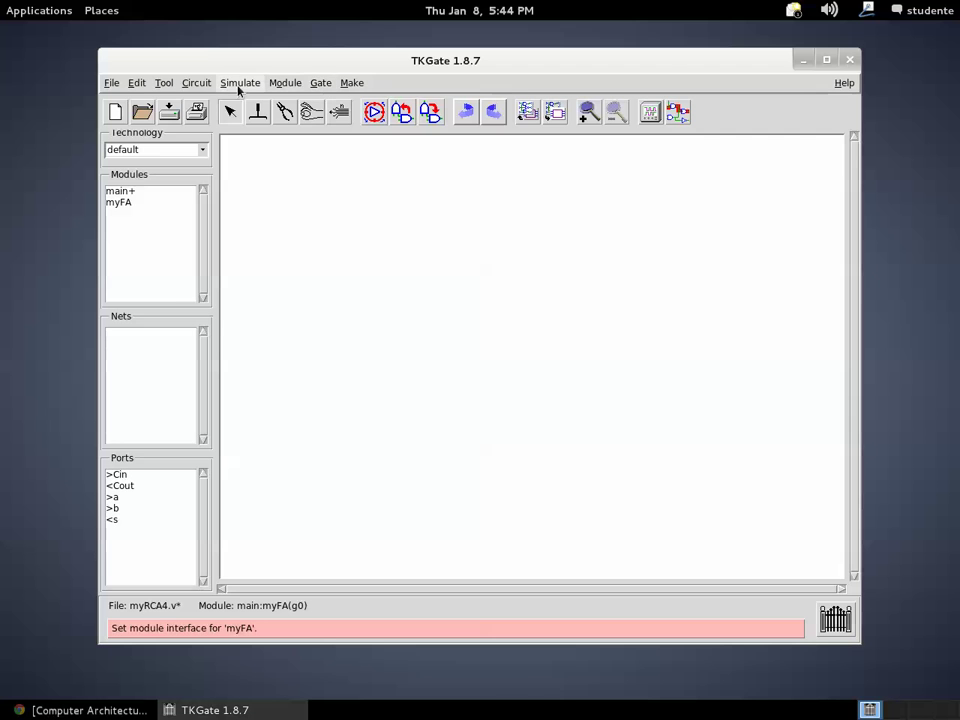
Load the file myEXOR.v from /home/studente into the circuit as a library
{"action": "left_click", "coordinate": [111, 83]}
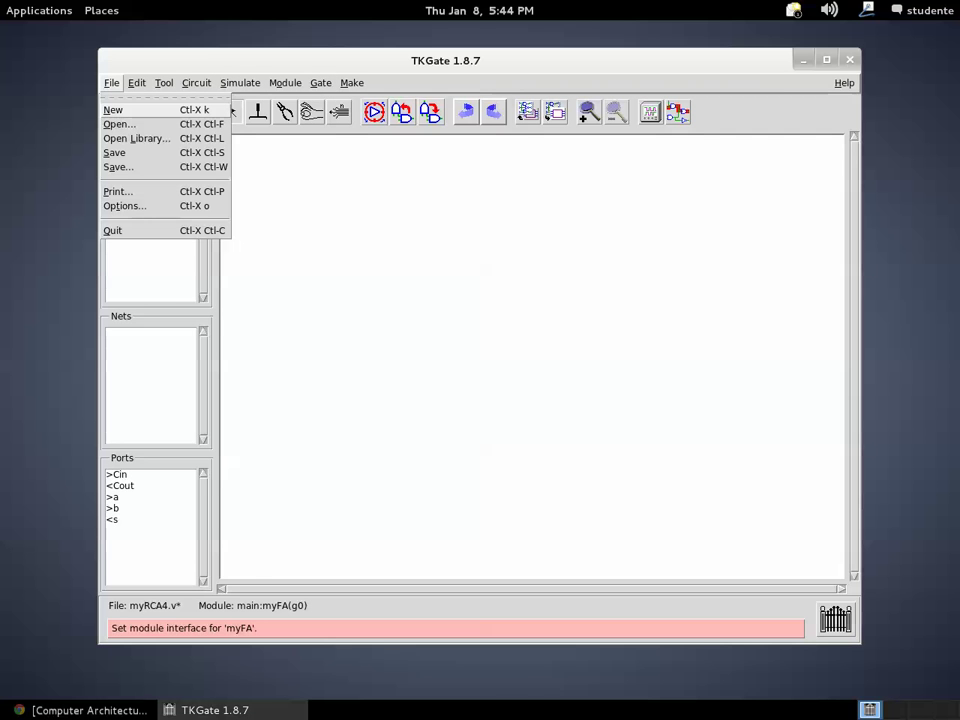
{"action": "left_click", "coordinate": [129, 139]}
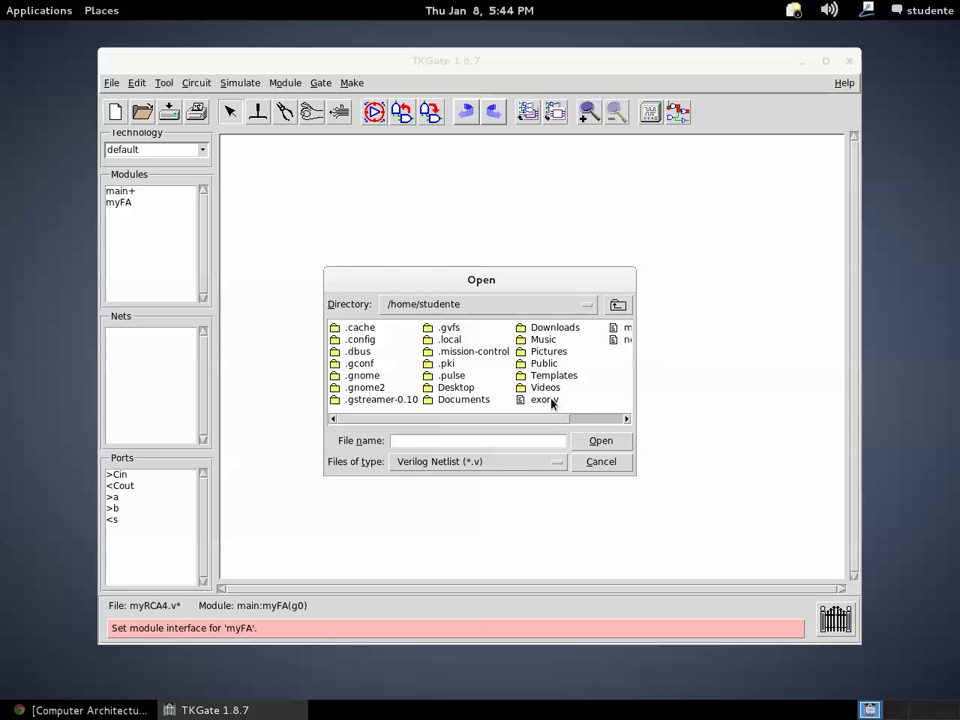
{"action": "left_click_drag", "start_coordinate": [564, 421], "coordinate": [609, 421]}
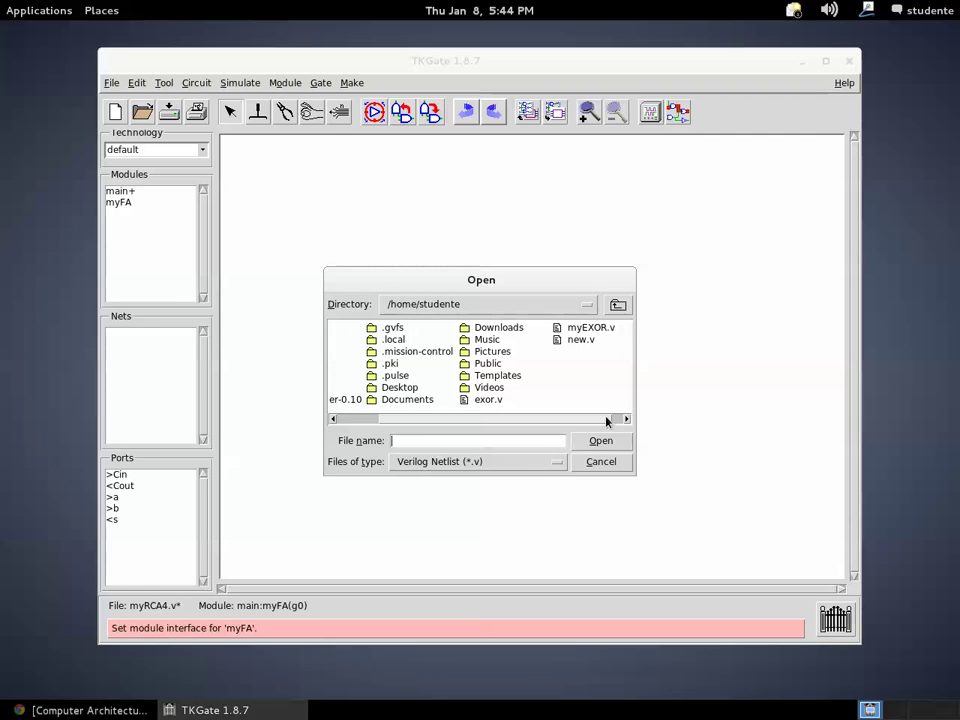
{"action": "left_click", "coordinate": [591, 328]}
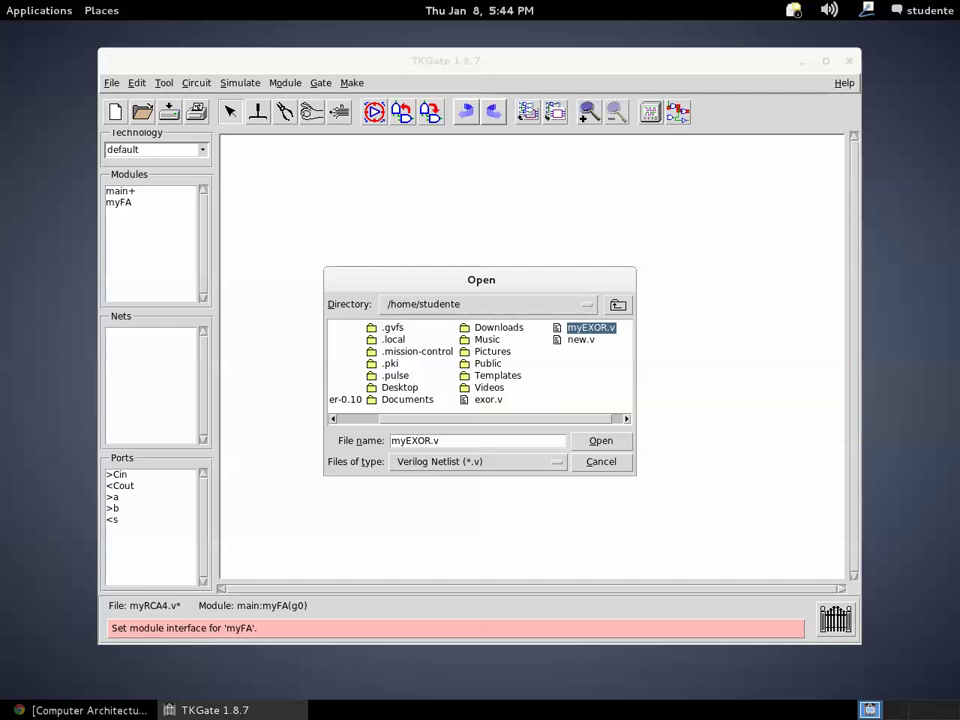
{"action": "left_click", "coordinate": [601, 442]}
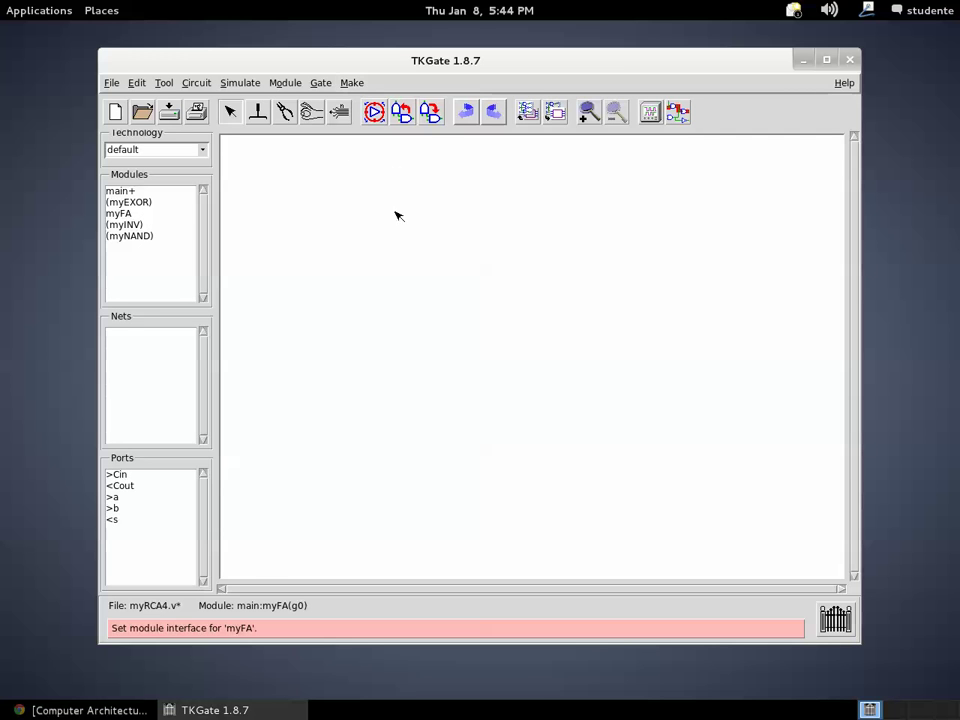
Add a module instance with function myEXOR to myFA and place it in the upper middle of the canvas
{"action": "left_click", "coordinate": [392, 242]}
{"action": "left_click", "coordinate": [352, 83]}
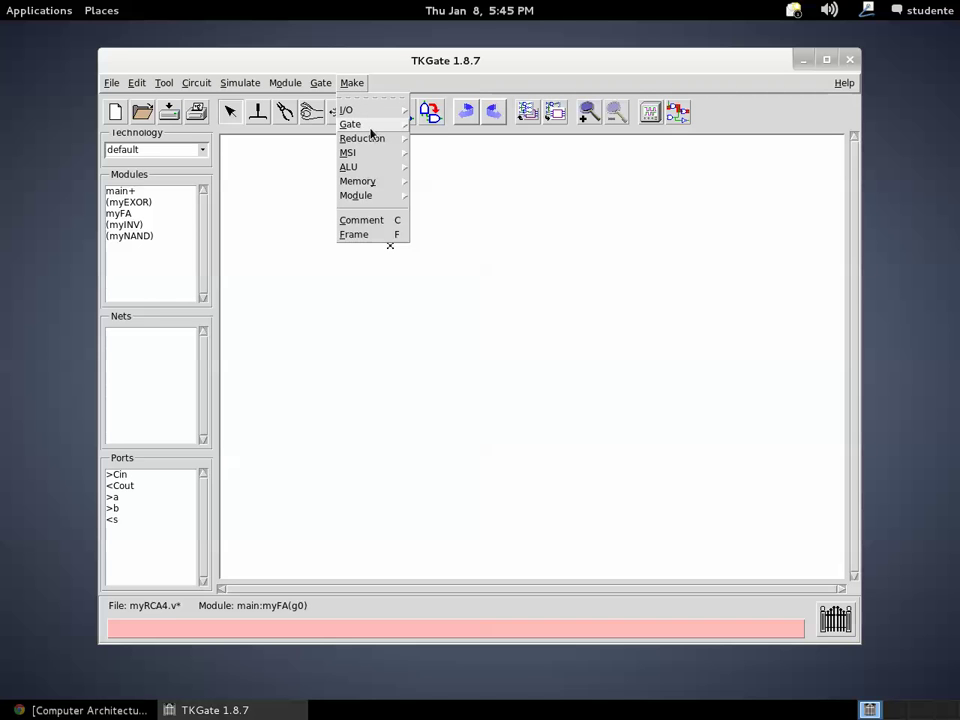
{"action": "left_click", "coordinate": [380, 196]}
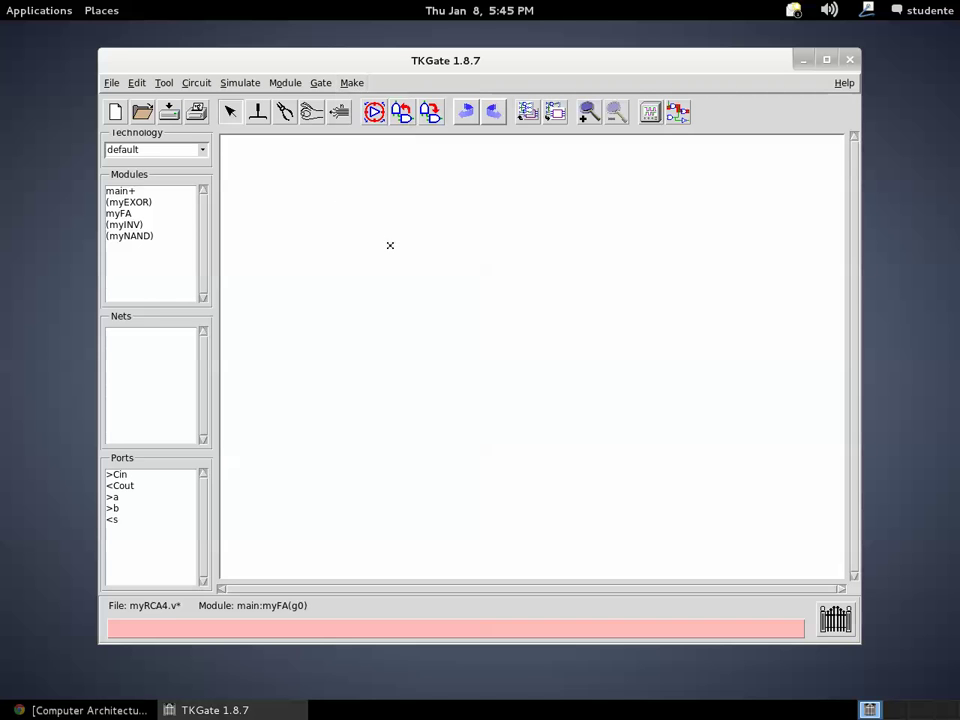
{"action": "left_click", "coordinate": [352, 83]}
{"action": "mouse_move", "coordinate": [370, 196]}
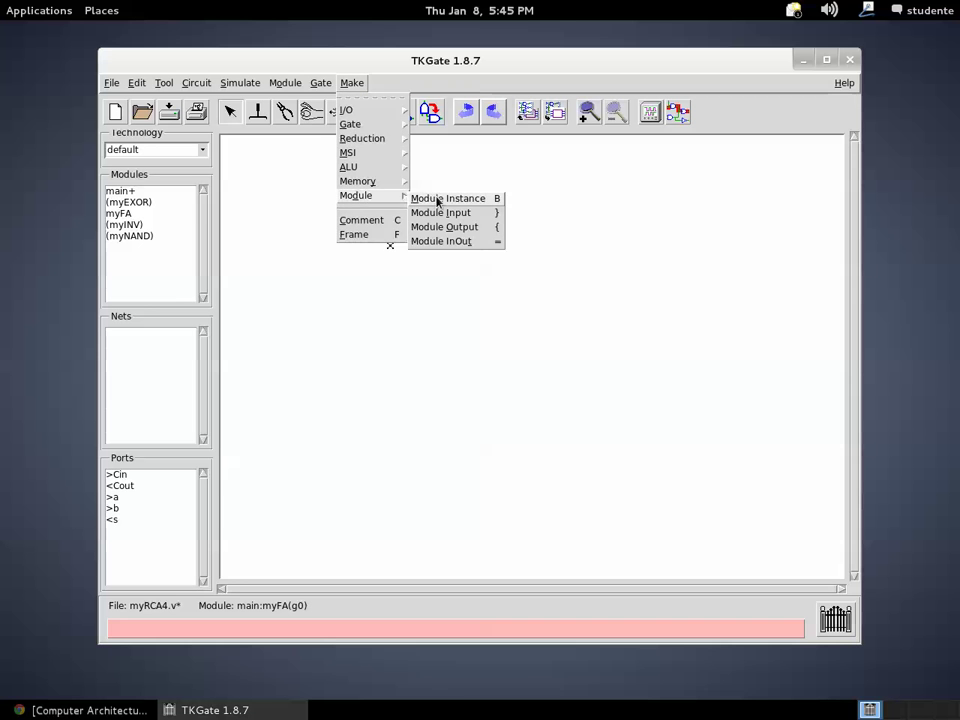
{"action": "left_click", "coordinate": [439, 198]}
{"action": "left_click_drag", "start_coordinate": [439, 137], "coordinate": [703, 244]}
{"action": "type", "text": "myEXOR"}
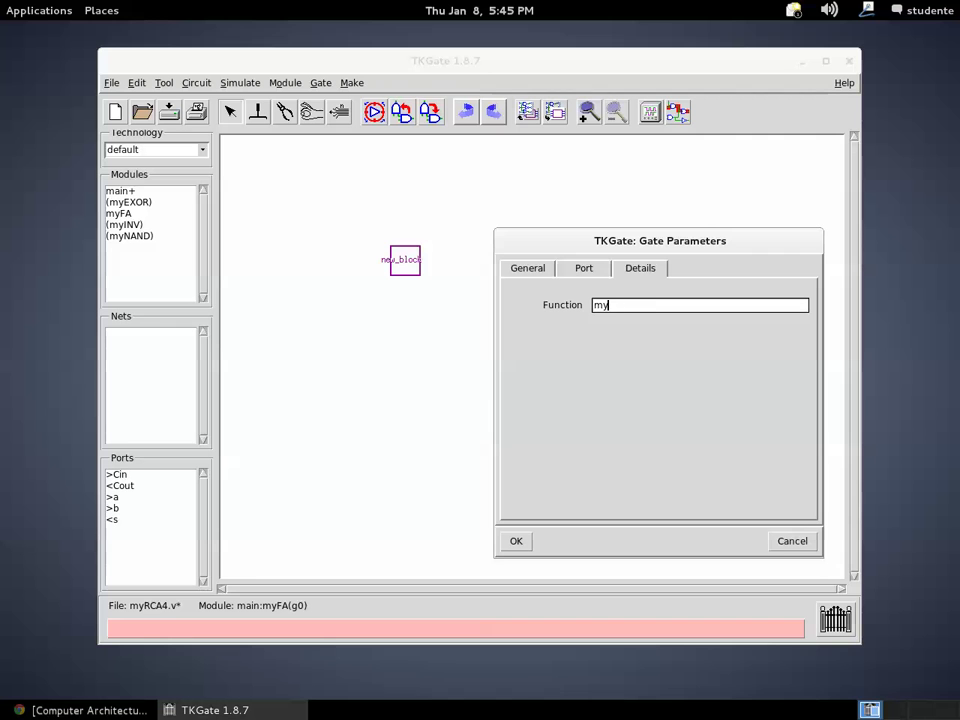
{"action": "left_click", "coordinate": [517, 546]}
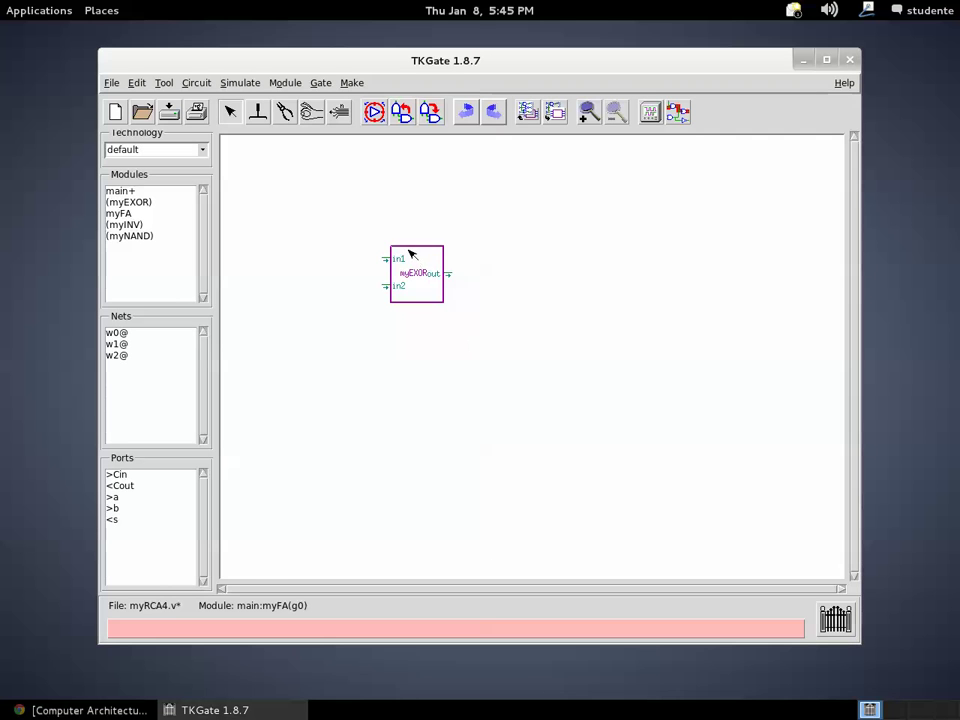
{"action": "left_click_drag", "start_coordinate": [433, 268], "coordinate": [471, 253]}
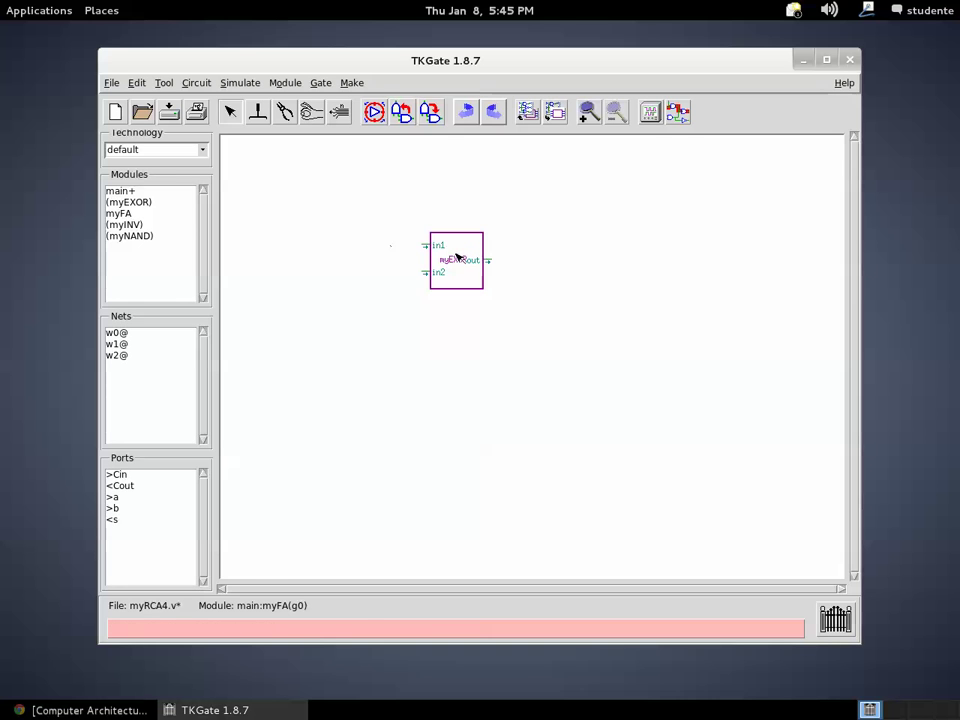
Inspect the internal circuits of the myEXOR block and its upper-middle myNAND block, and return to myFA
{"action": "left_click", "coordinate": [528, 113]}
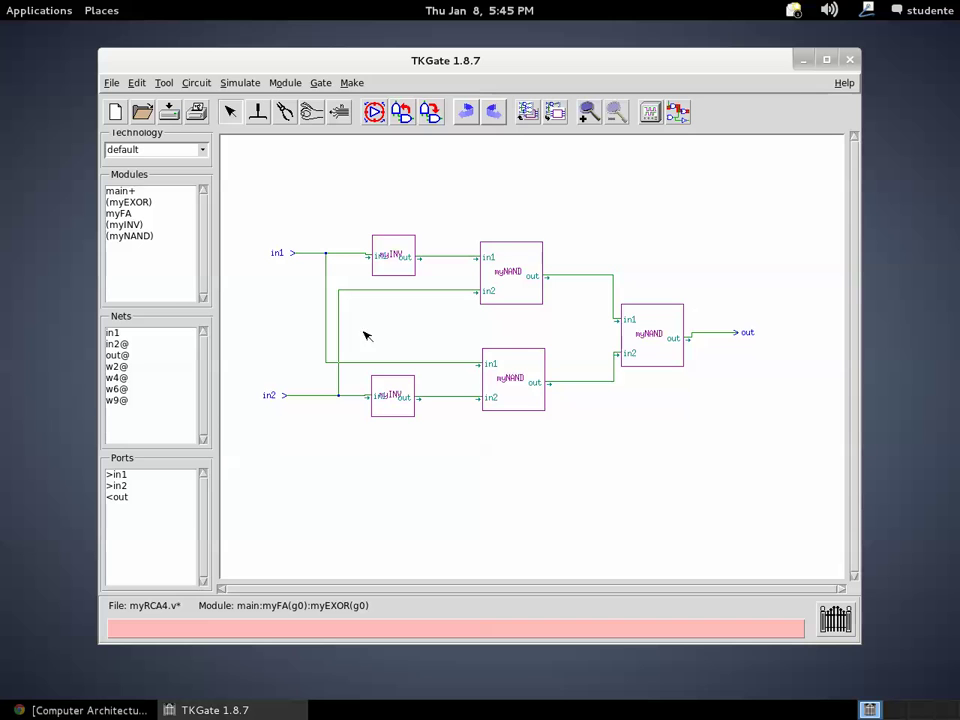
{"action": "left_click", "coordinate": [531, 266]}
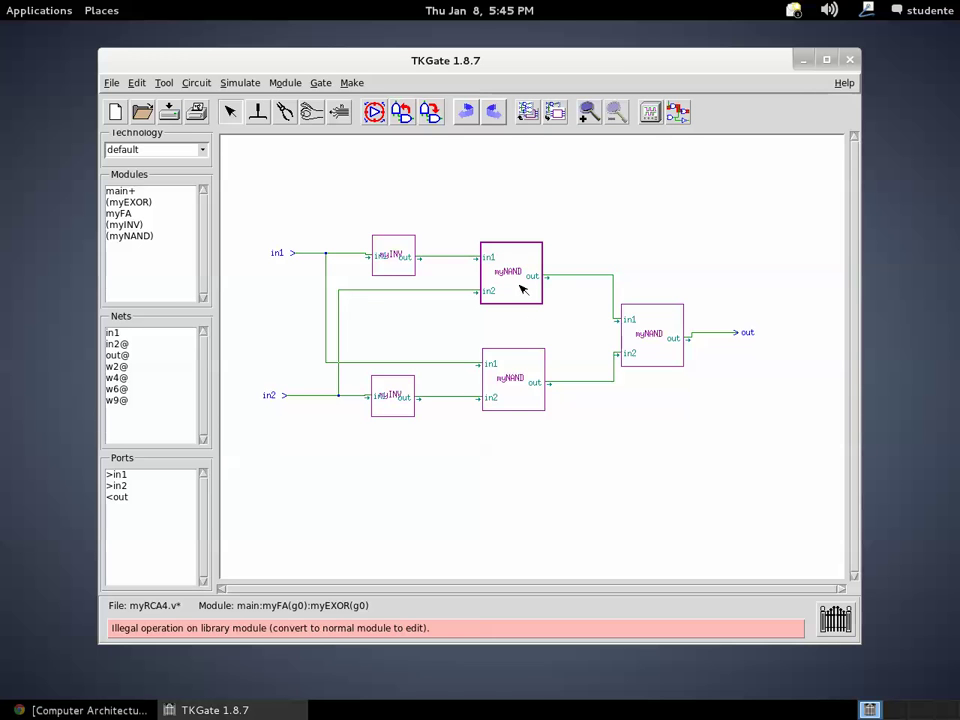
{"action": "left_click", "coordinate": [527, 111]}
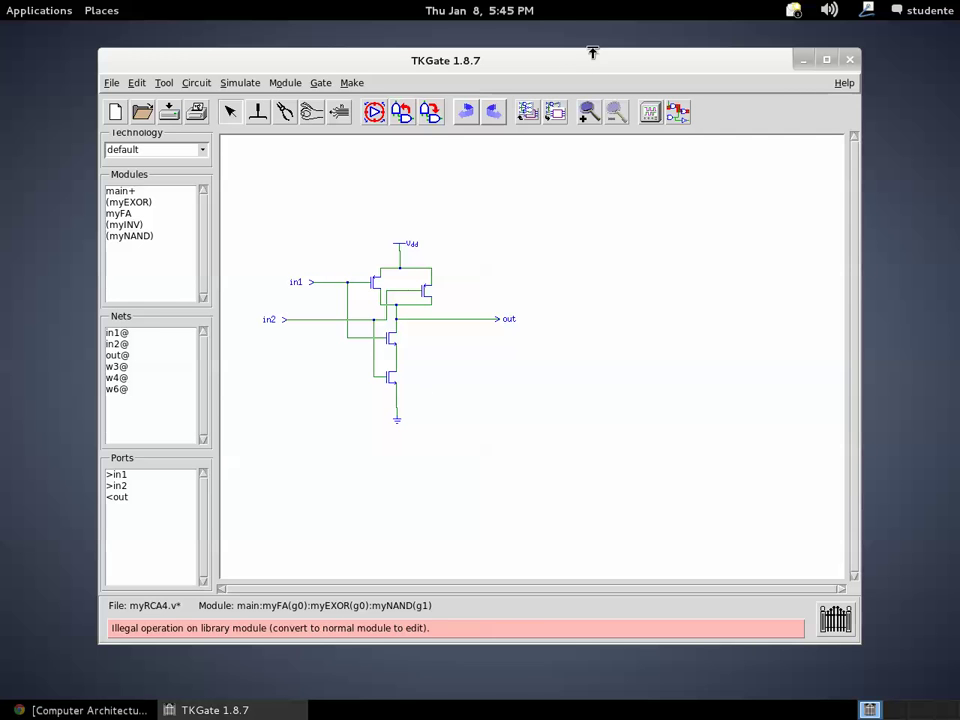
{"action": "left_click", "coordinate": [555, 111]}
{"action": "left_click", "coordinate": [555, 111]}
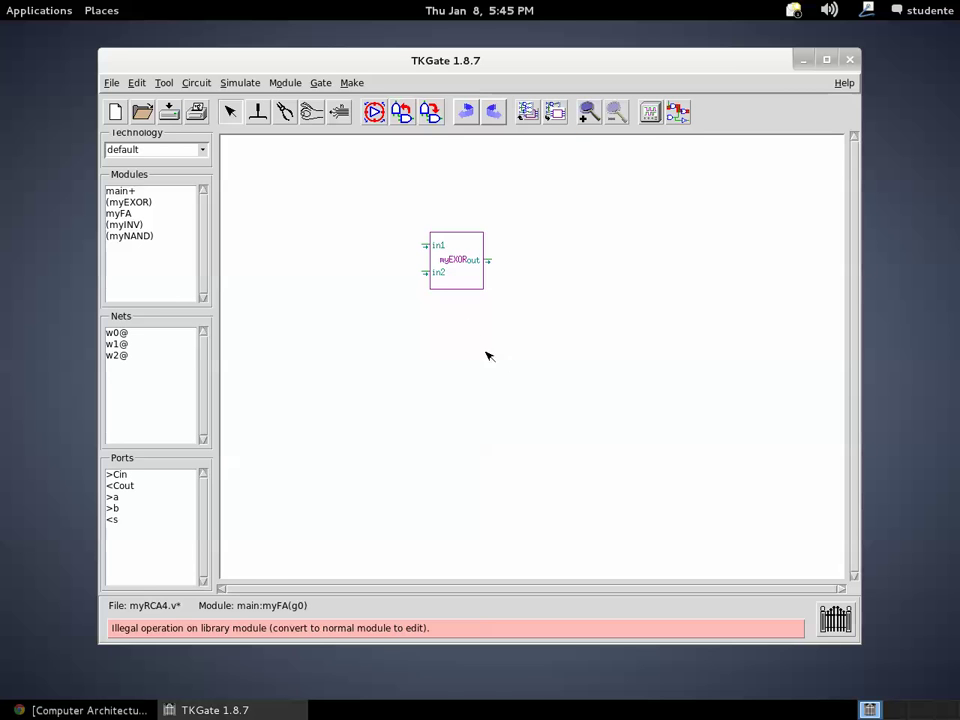
Shift the myEXOR block slightly up and to the right within myFA
{"action": "left_click", "coordinate": [474, 242]}
{"action": "left_click_drag", "start_coordinate": [474, 242], "coordinate": [501, 237]}
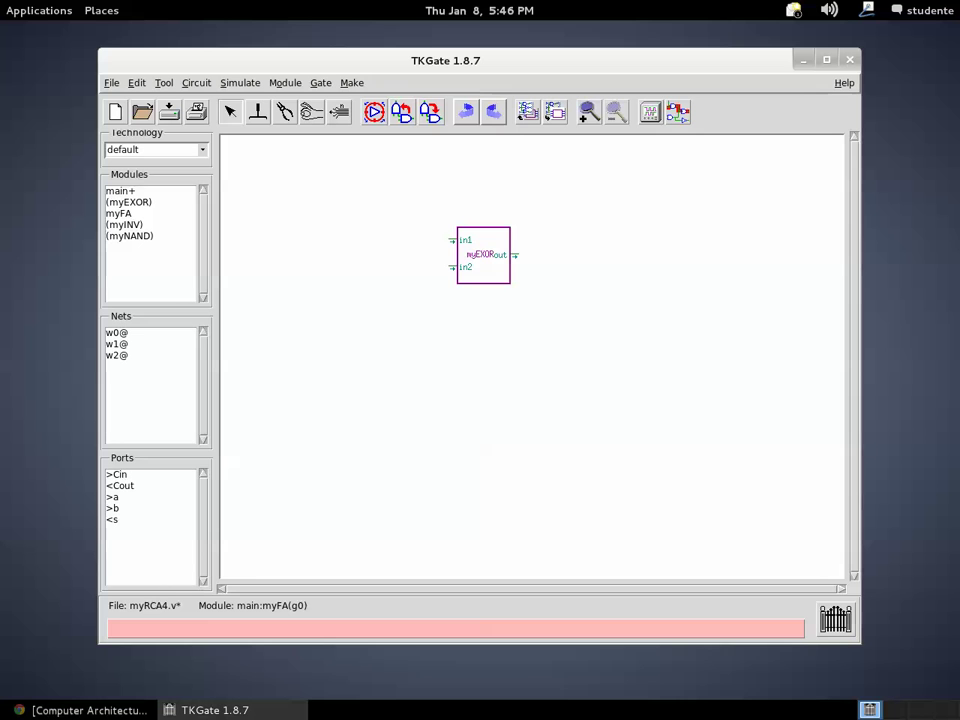
{"action": "left_click", "coordinate": [503, 269]}
Add a second module instance with function myEXOR to the lower right of the first one
{"action": "left_click", "coordinate": [584, 291]}
{"action": "left_click", "coordinate": [354, 87]}
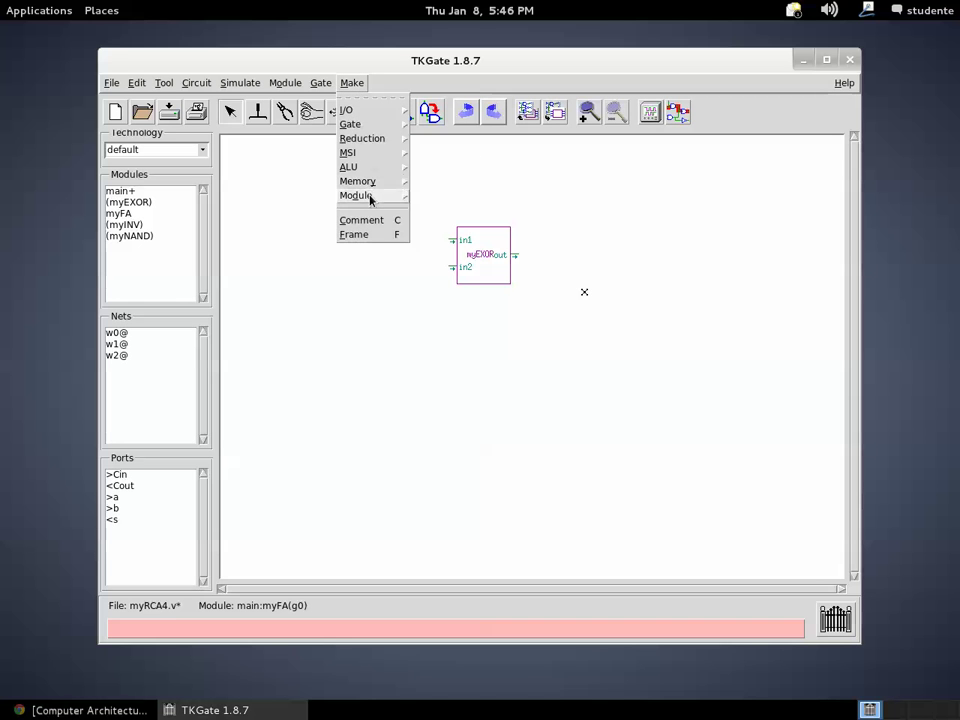
{"action": "mouse_move", "coordinate": [370, 199]}
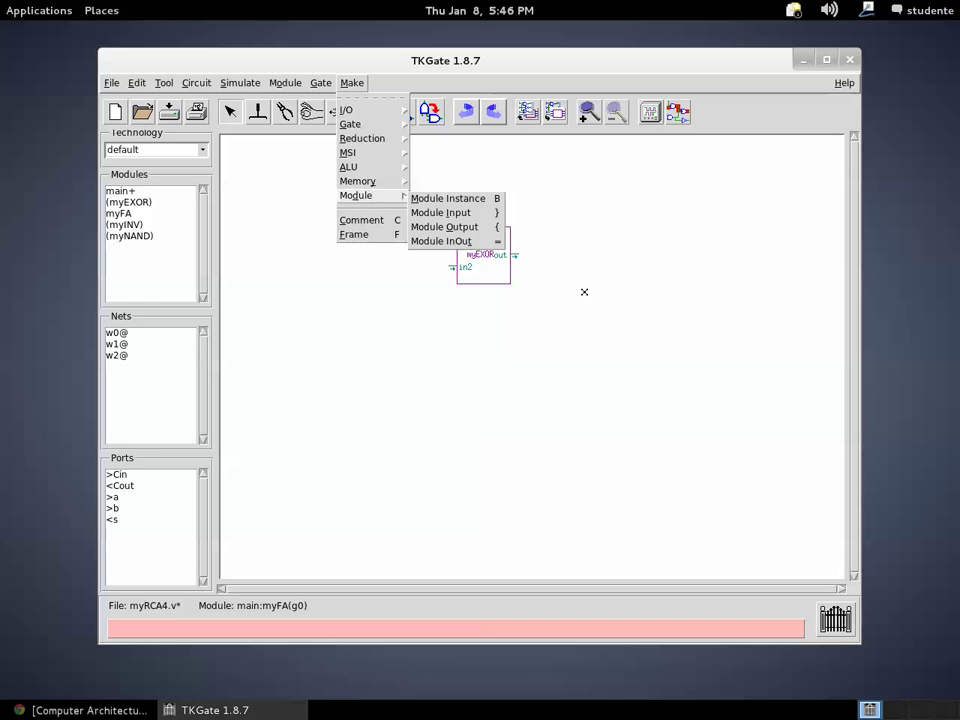
{"action": "left_click", "coordinate": [451, 201]}
{"action": "type", "text": "myEXOR"}
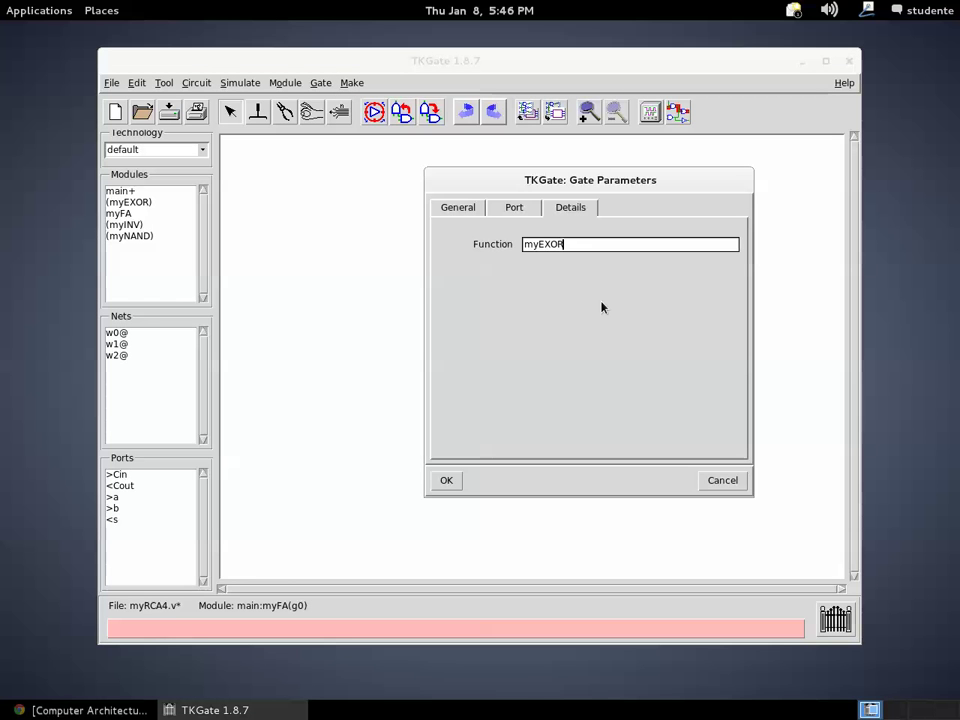
{"action": "key", "text": "Return"}
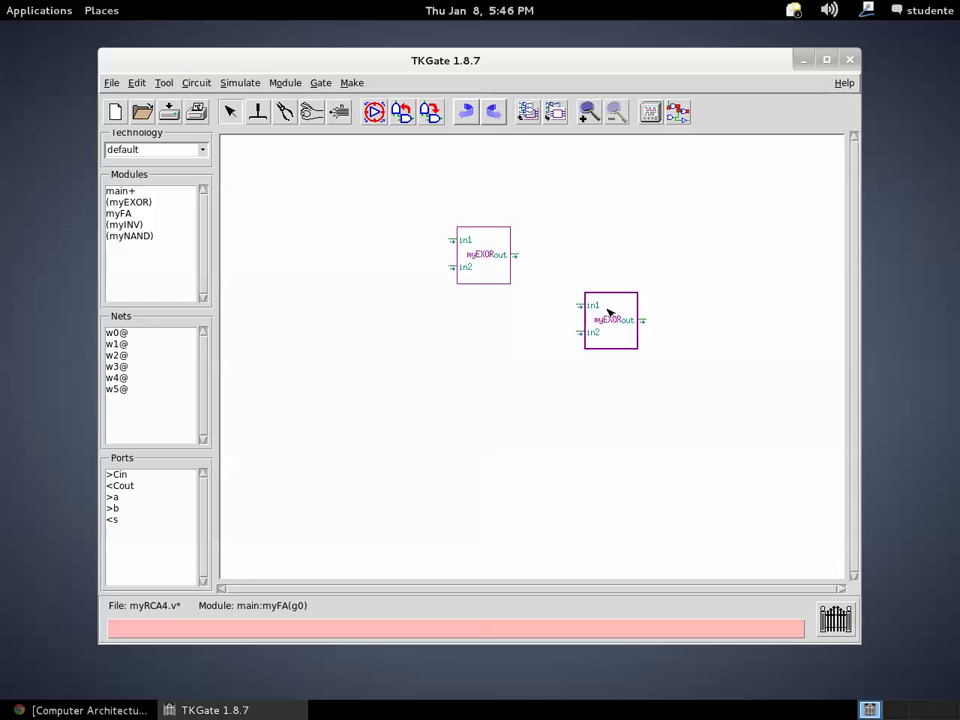
Add a module instance with function myNAND below and to the left of the two myEXOR blocks
{"action": "right_click", "coordinate": [381, 421]}
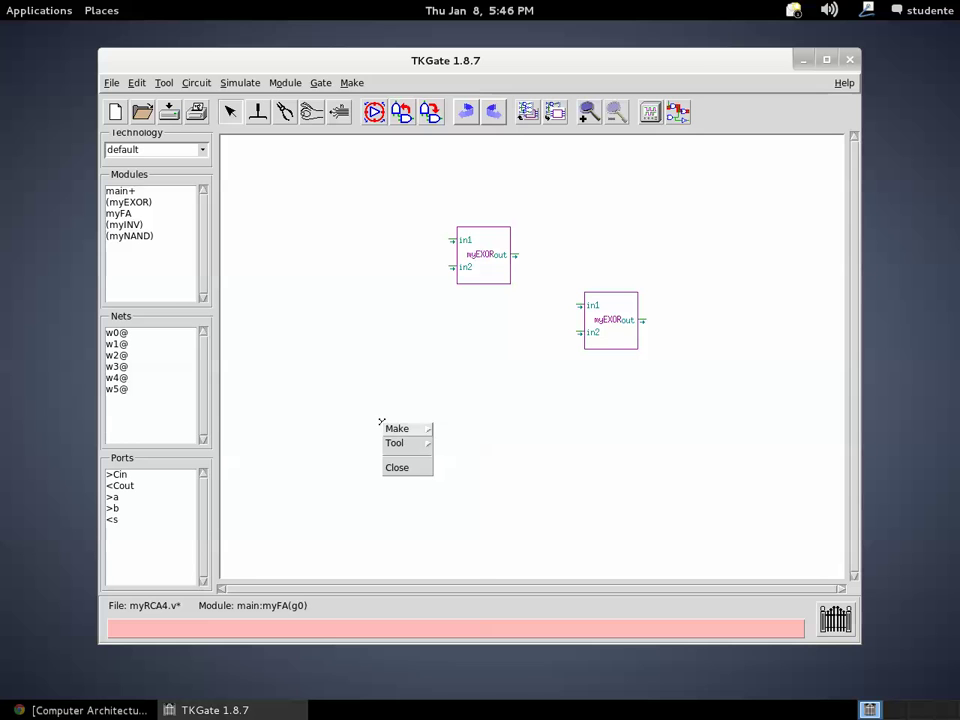
{"action": "mouse_move", "coordinate": [393, 430]}
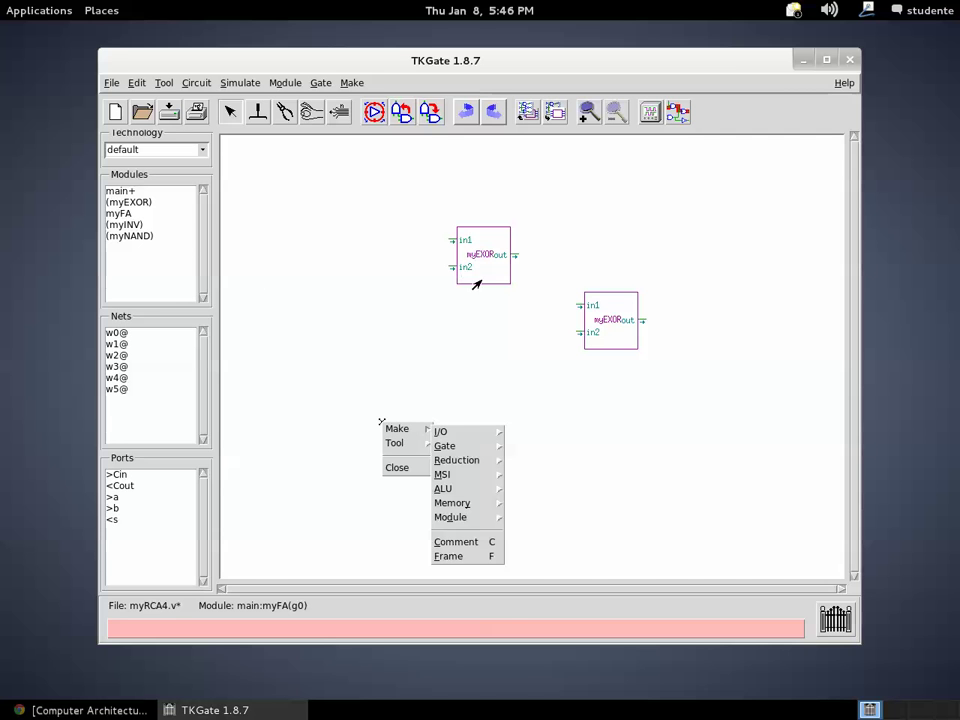
{"action": "mouse_move", "coordinate": [430, 432]}
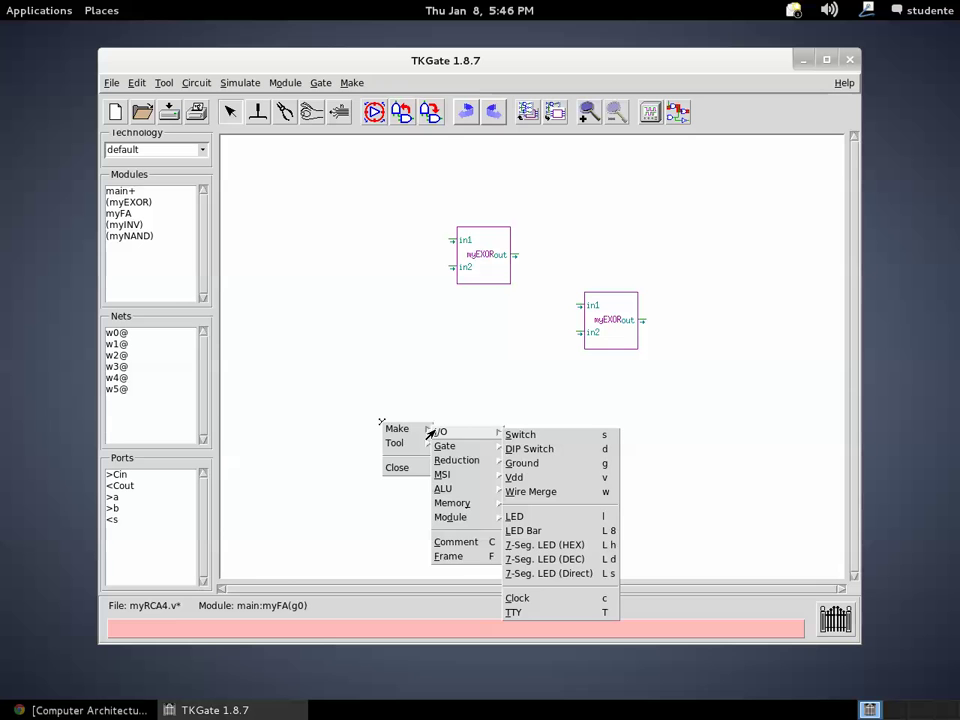
{"action": "mouse_move", "coordinate": [452, 517]}
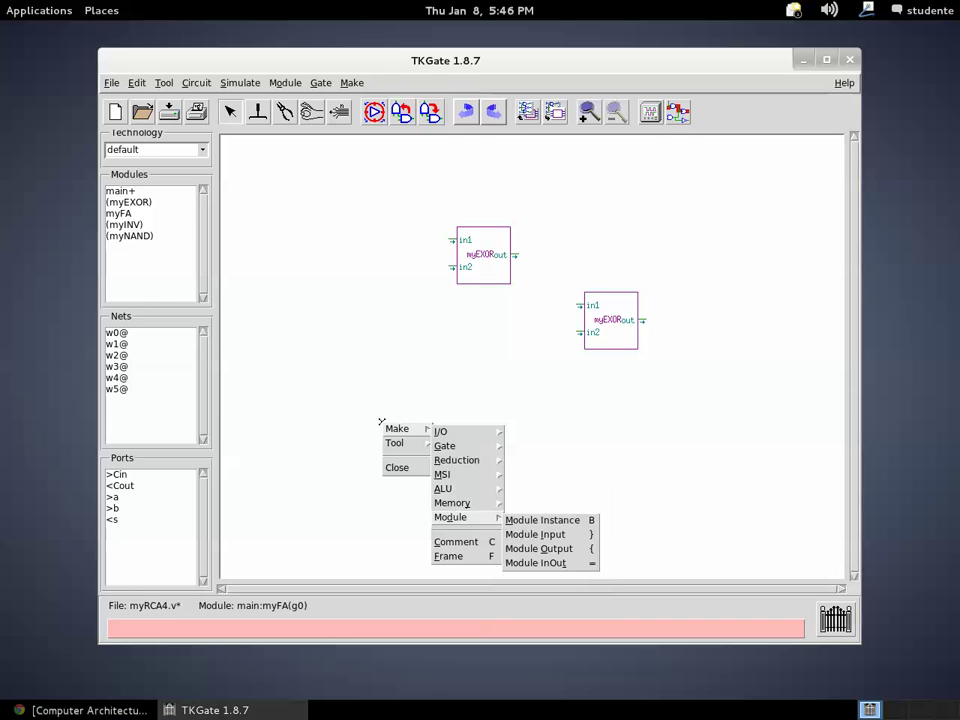
{"action": "left_click", "coordinate": [521, 521]}
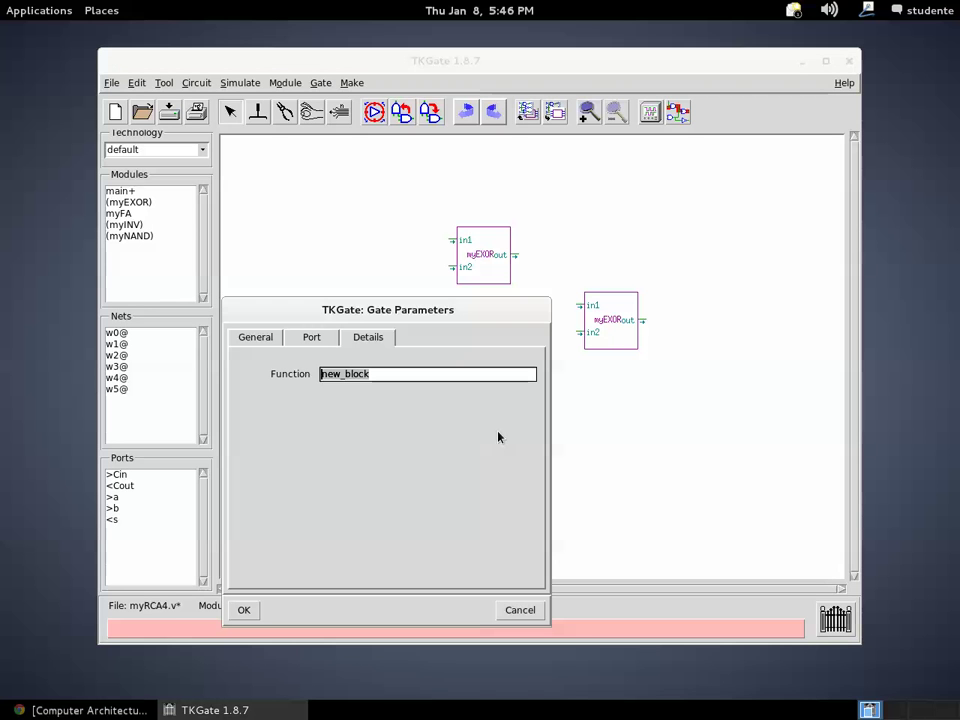
{"action": "type", "text": "myNAND"}
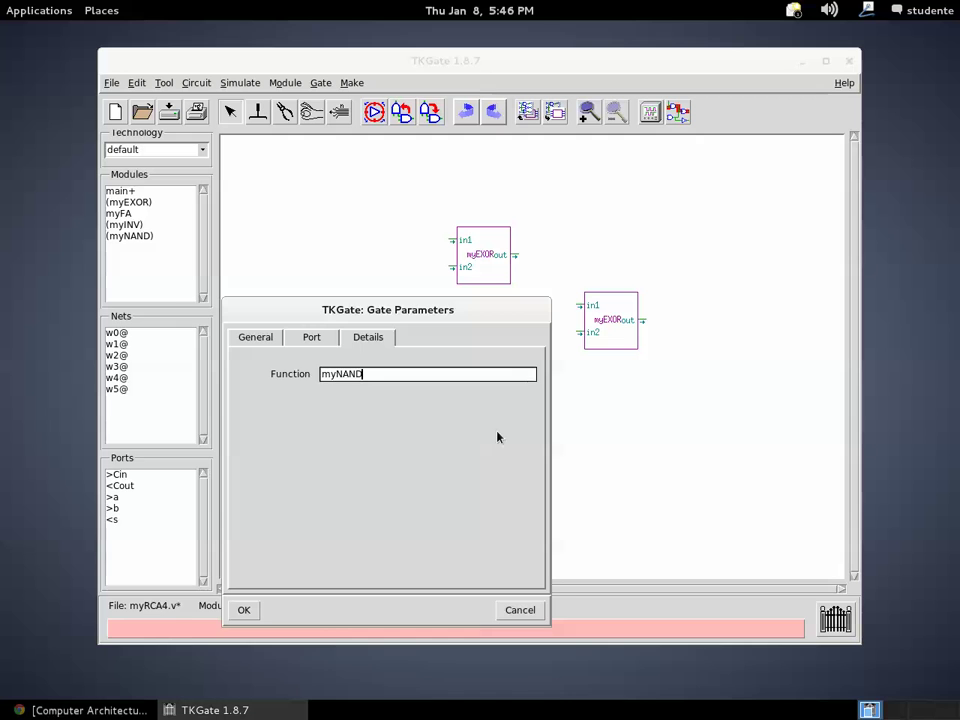
{"action": "key", "text": "Return"}
Add a second module instance with function myNAND to the right of the first myNAND block
{"action": "right_click", "coordinate": [530, 426]}
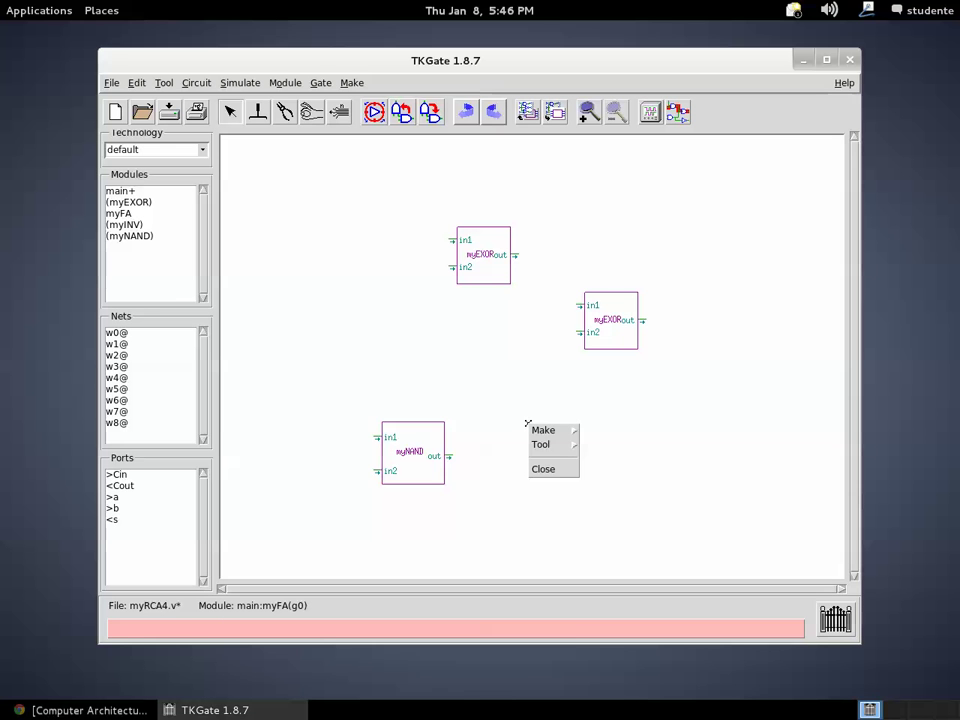
{"action": "mouse_move", "coordinate": [531, 425]}
{"action": "mouse_move", "coordinate": [592, 521]}
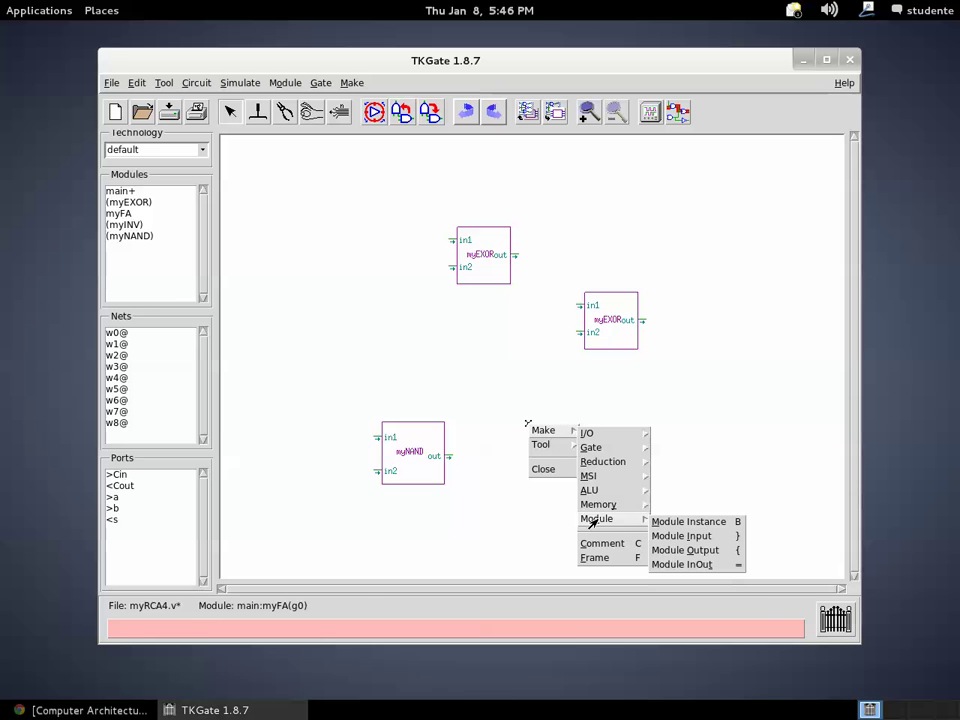
{"action": "left_click", "coordinate": [656, 522]}
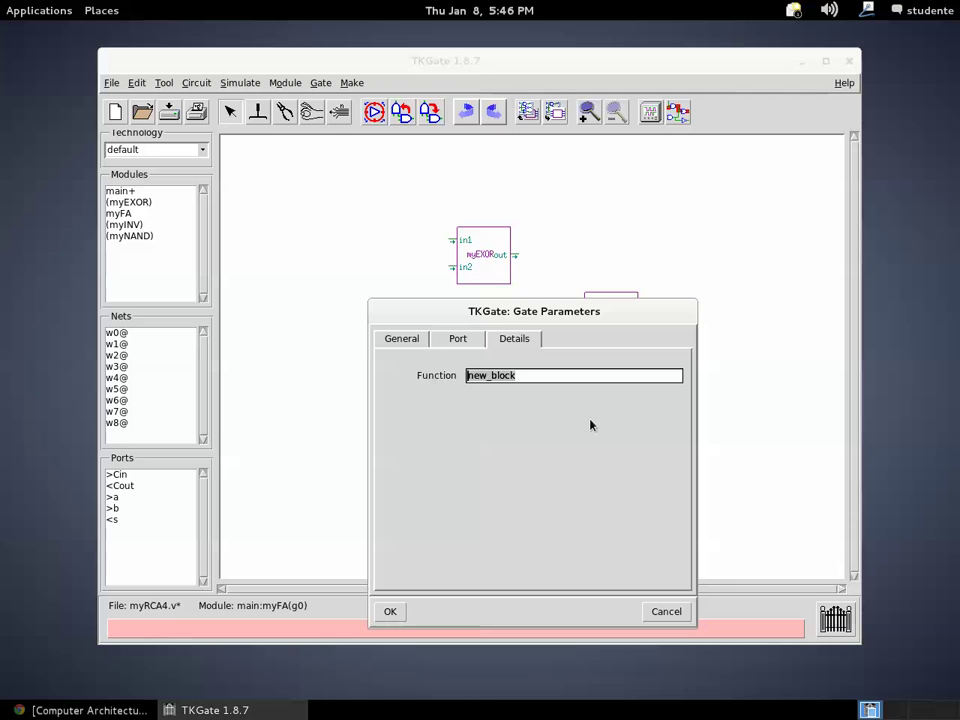
{"action": "type", "text": "myNAND"}
{"action": "key", "text": "Return"}
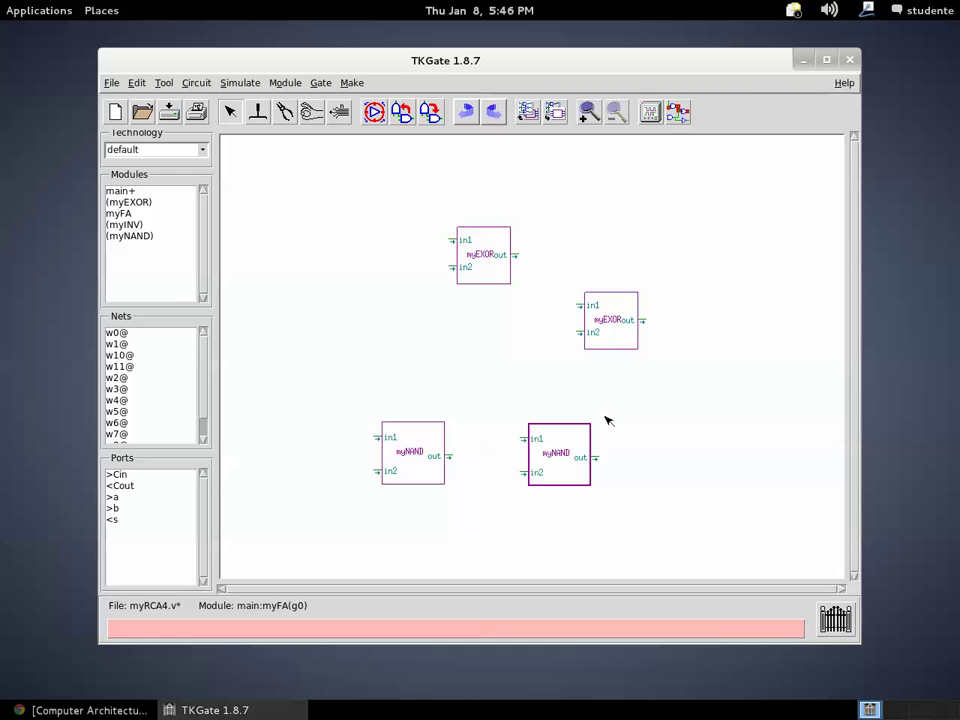
Add a third module instance with function myNAND to the right of the second myNAND block
{"action": "right_click", "coordinate": [671, 435]}
{"action": "mouse_move", "coordinate": [673, 438]}
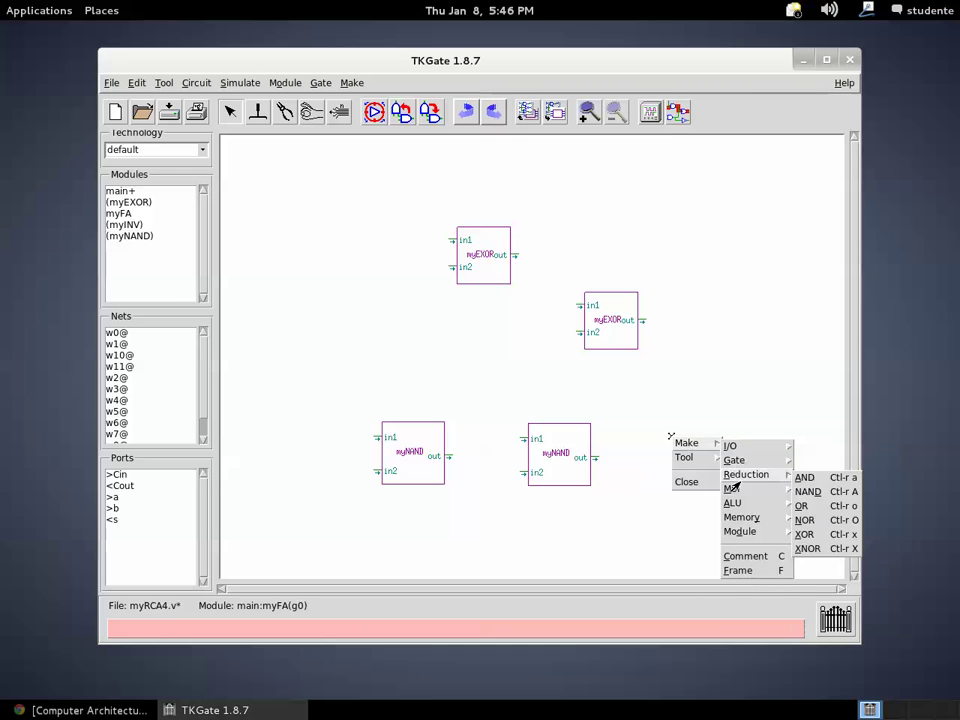
{"action": "mouse_move", "coordinate": [740, 531]}
{"action": "left_click", "coordinate": [825, 535]}
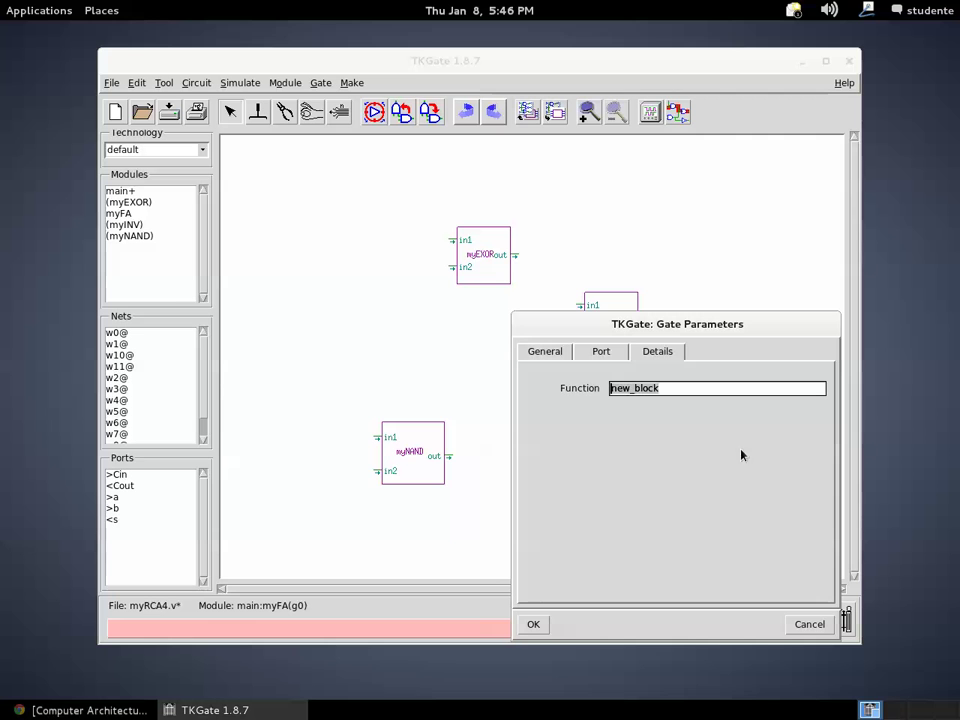
{"action": "type", "text": "myNAND"}
{"action": "key", "text": "Return"}
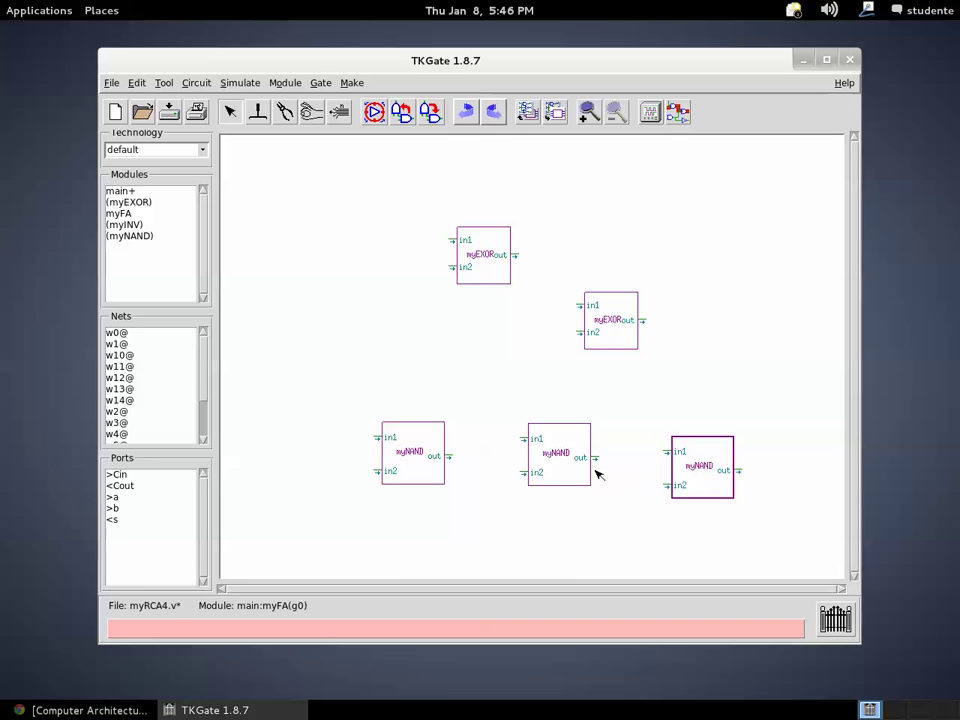
Switch to the browser, open the Gate-Level Design slides and examine the full-adder schematics on the "T-D Example: Full adder (3)" slide
{"action": "left_click", "coordinate": [125, 709]}
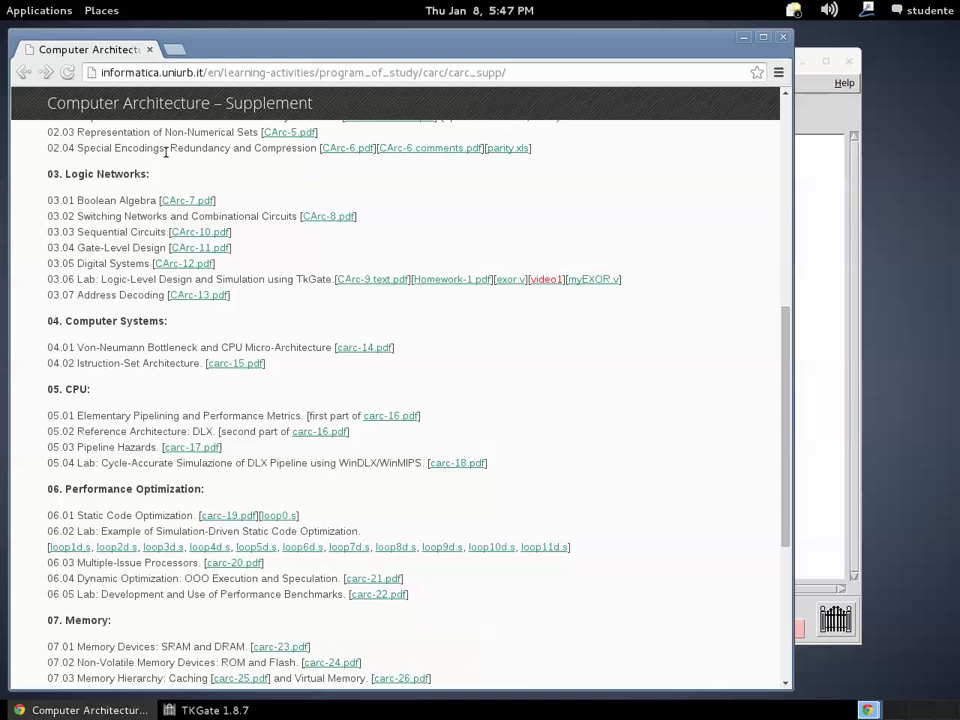
{"action": "left_click", "coordinate": [50, 75]}
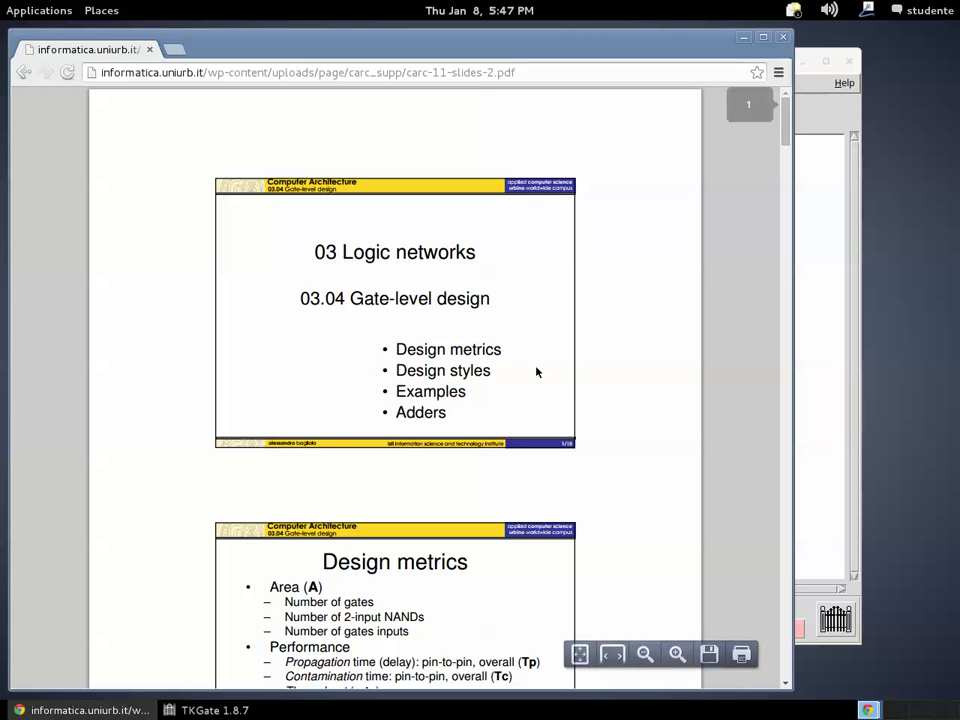
{"action": "scroll", "coordinate": [784, 305], "scroll_direction": "down", "scroll_amount": 15}
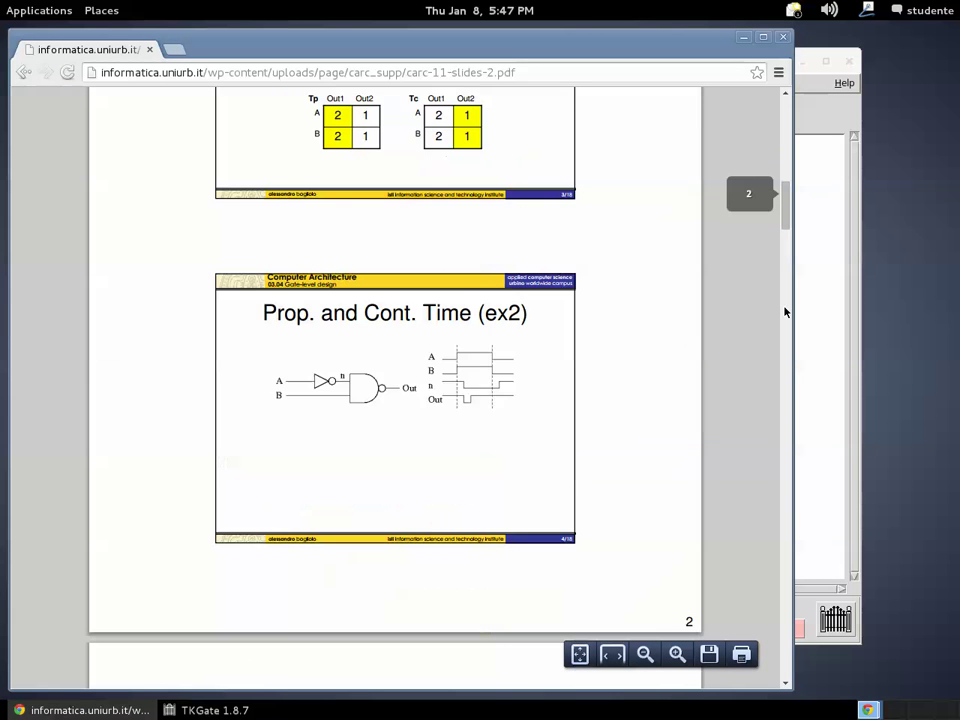
{"action": "scroll", "coordinate": [782, 408], "scroll_direction": "down", "scroll_amount": 10}
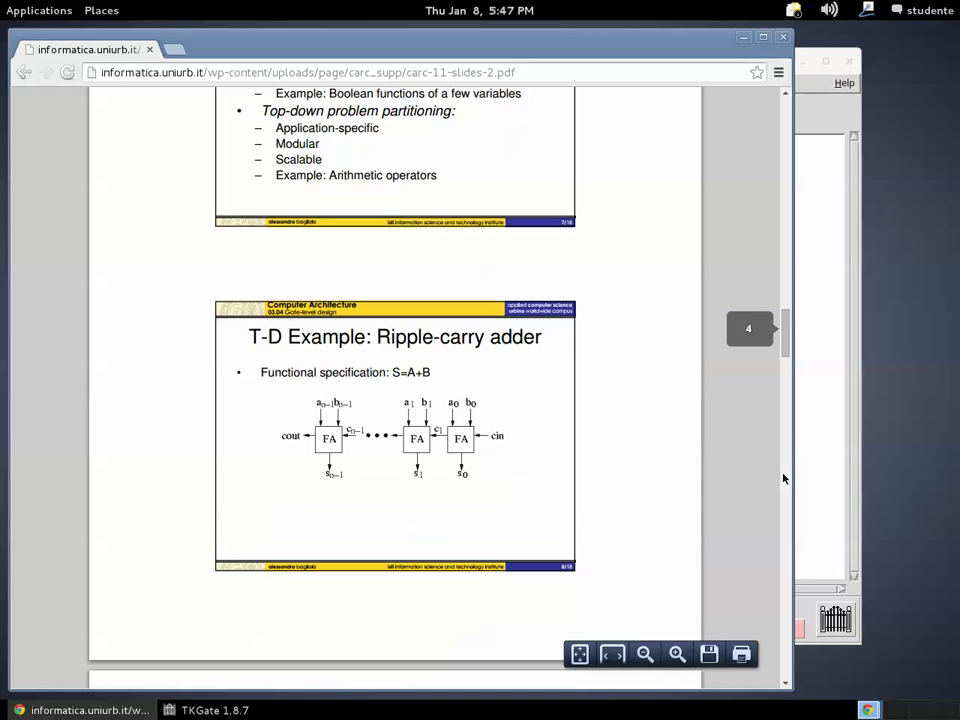
{"action": "scroll", "coordinate": [784, 489], "scroll_direction": "down", "scroll_amount": 10}
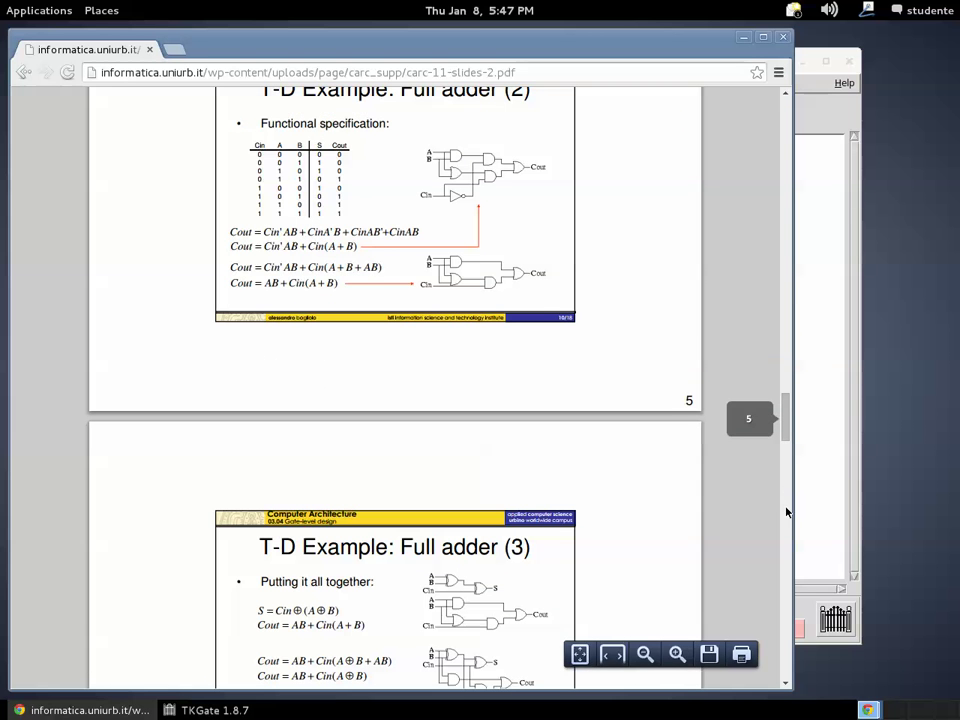
{"action": "scroll", "coordinate": [786, 440], "scroll_direction": "down", "scroll_amount": 4}
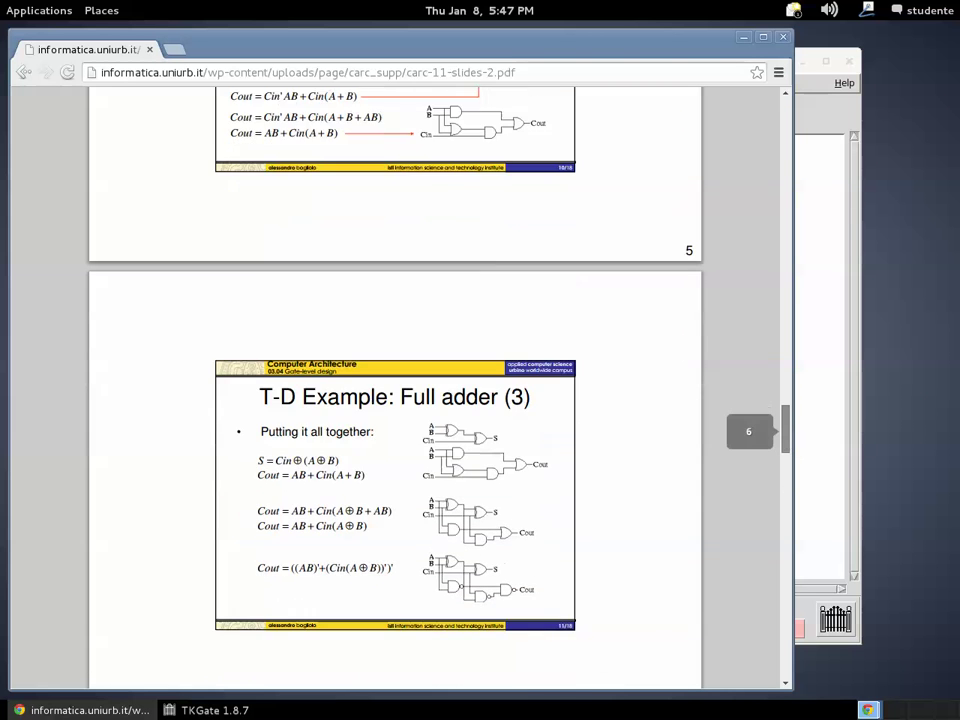
{"action": "scroll", "coordinate": [784, 440], "scroll_direction": "down", "scroll_amount": 4}
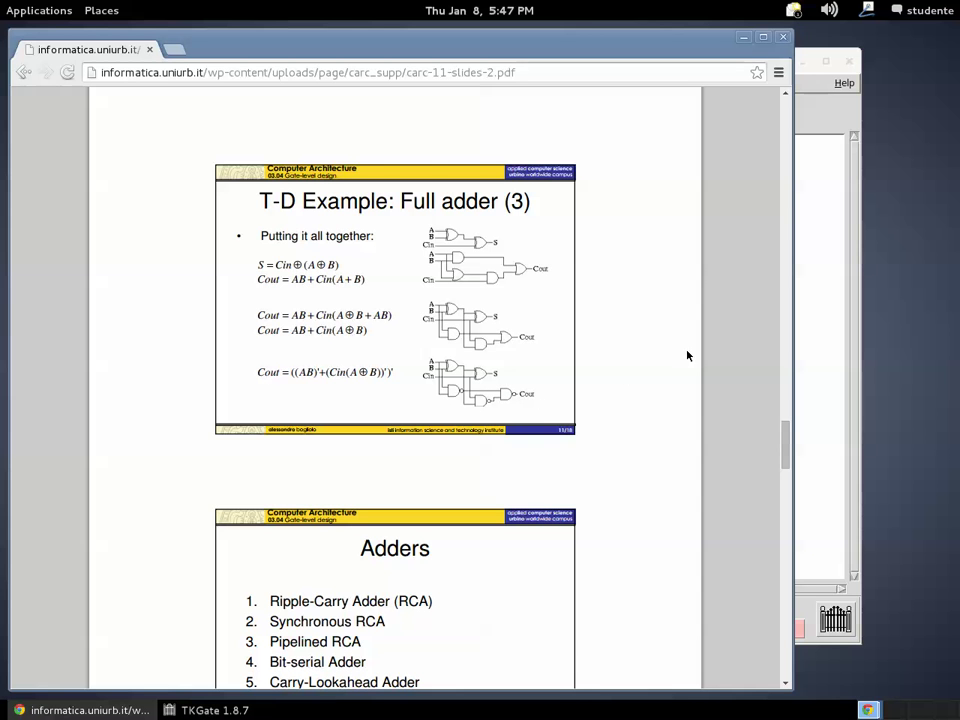
Switch back to TKGate and reposition the two myEXOR blocks, moving the first slightly left and the second slightly up
{"action": "left_click", "coordinate": [825, 366]}
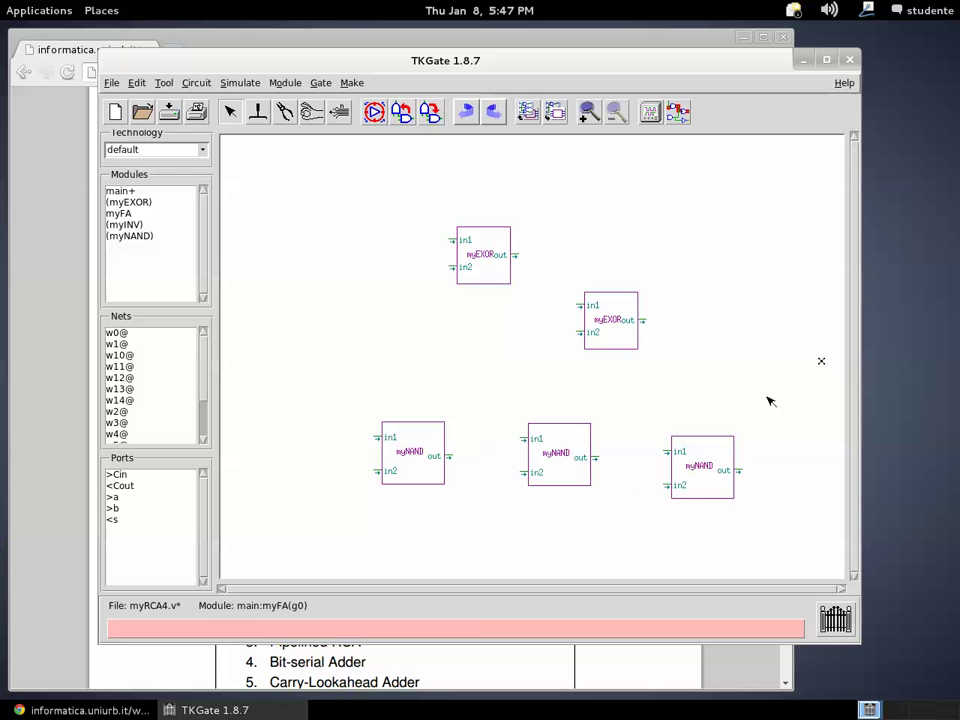
{"action": "left_click", "coordinate": [497, 277]}
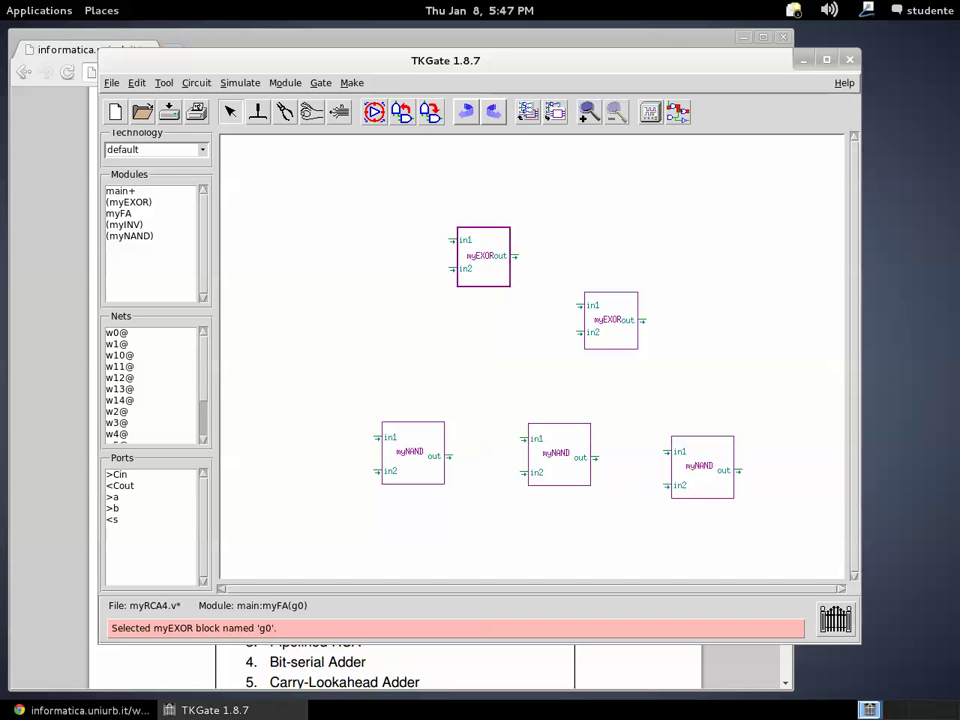
{"action": "left_click_drag", "start_coordinate": [497, 277], "coordinate": [475, 282]}
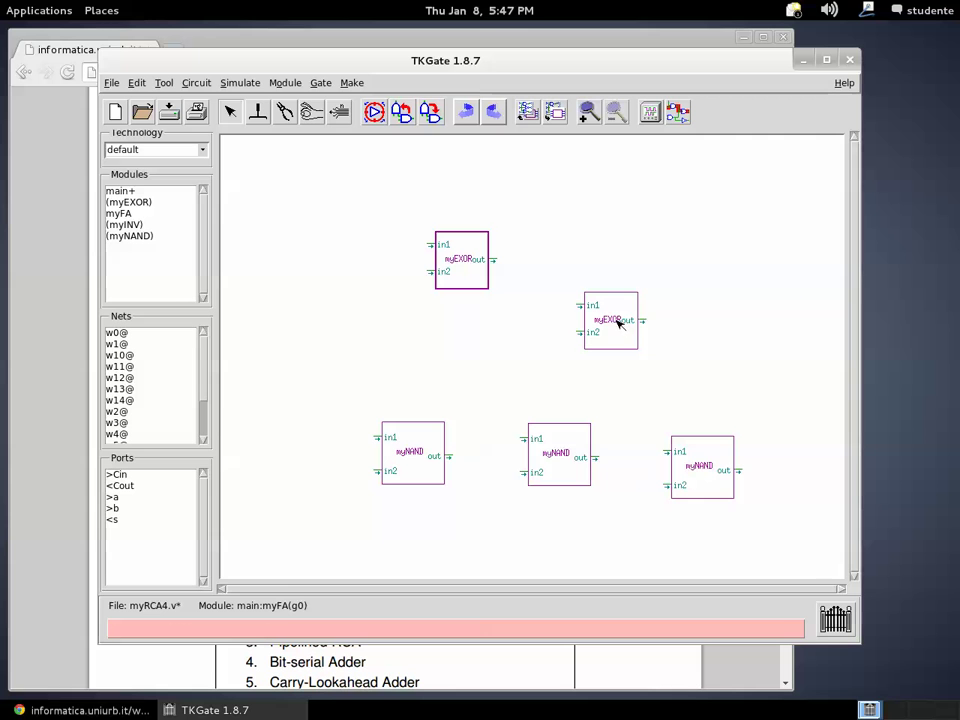
{"action": "left_click_drag", "start_coordinate": [618, 322], "coordinate": [611, 303]}
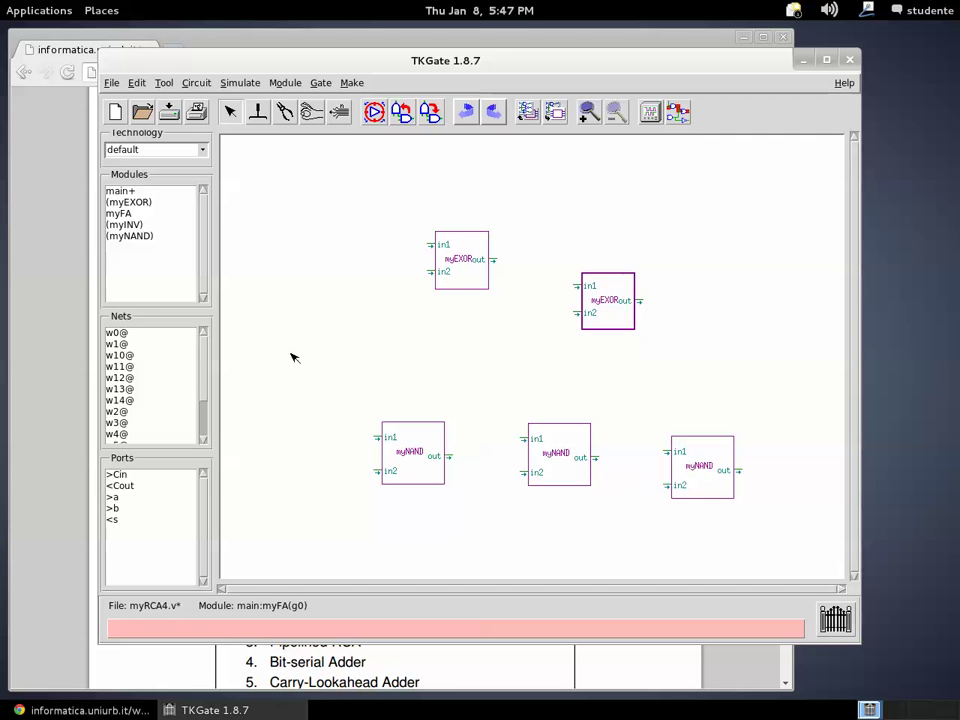
Add a module input port named a to the left of the first myEXOR block
{"action": "right_click", "coordinate": [318, 234]}
{"action": "mouse_move", "coordinate": [330, 243]}
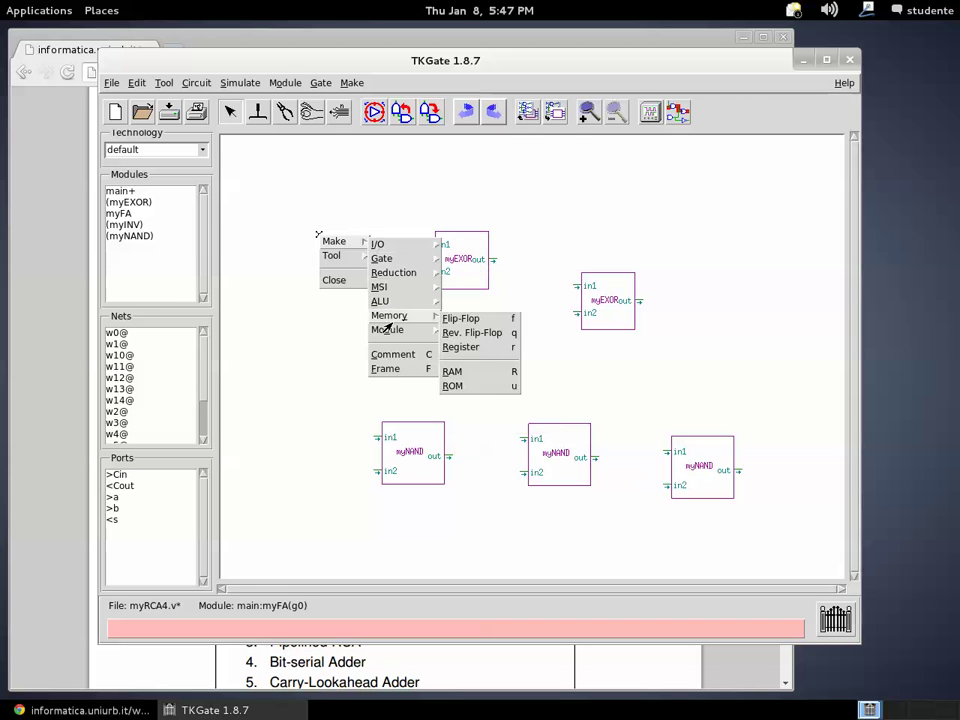
{"action": "mouse_move", "coordinate": [400, 329]}
{"action": "left_click", "coordinate": [466, 346]}
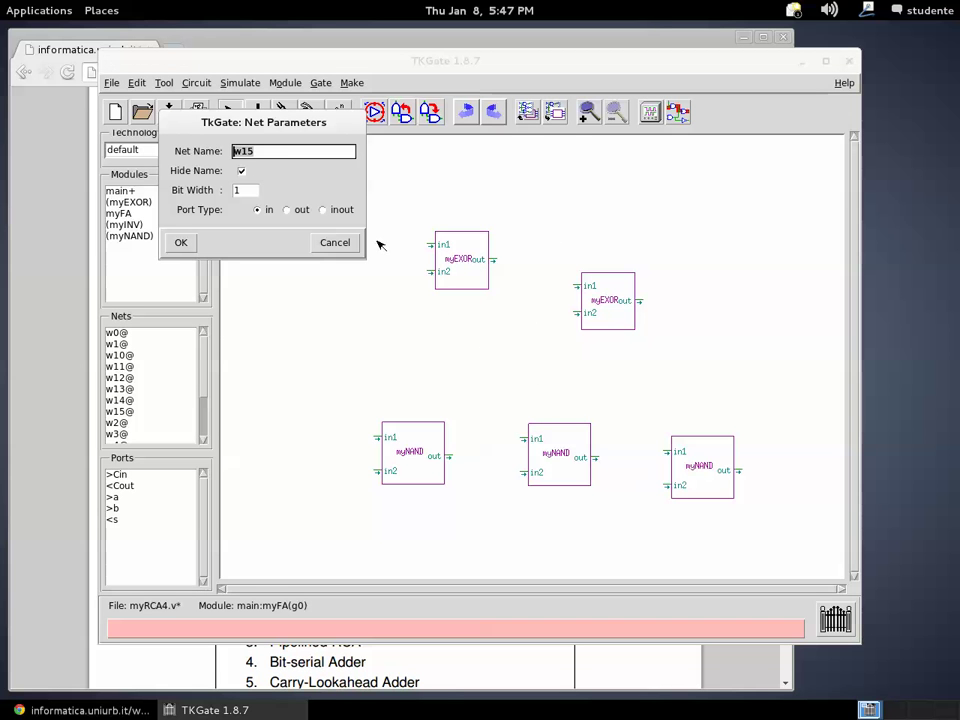
{"action": "type", "text": "a"}
{"action": "left_click", "coordinate": [186, 247]}
Add a module input port named b below port a
{"action": "right_click", "coordinate": [304, 287]}
{"action": "mouse_move", "coordinate": [322, 291]}
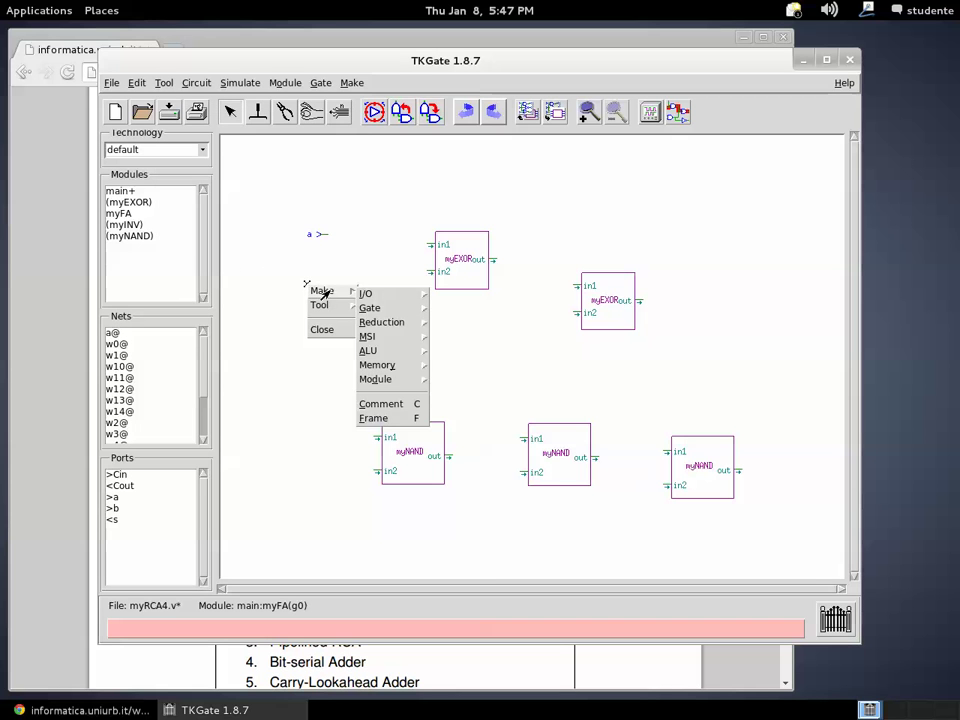
{"action": "mouse_move", "coordinate": [362, 297]}
{"action": "mouse_move", "coordinate": [399, 381]}
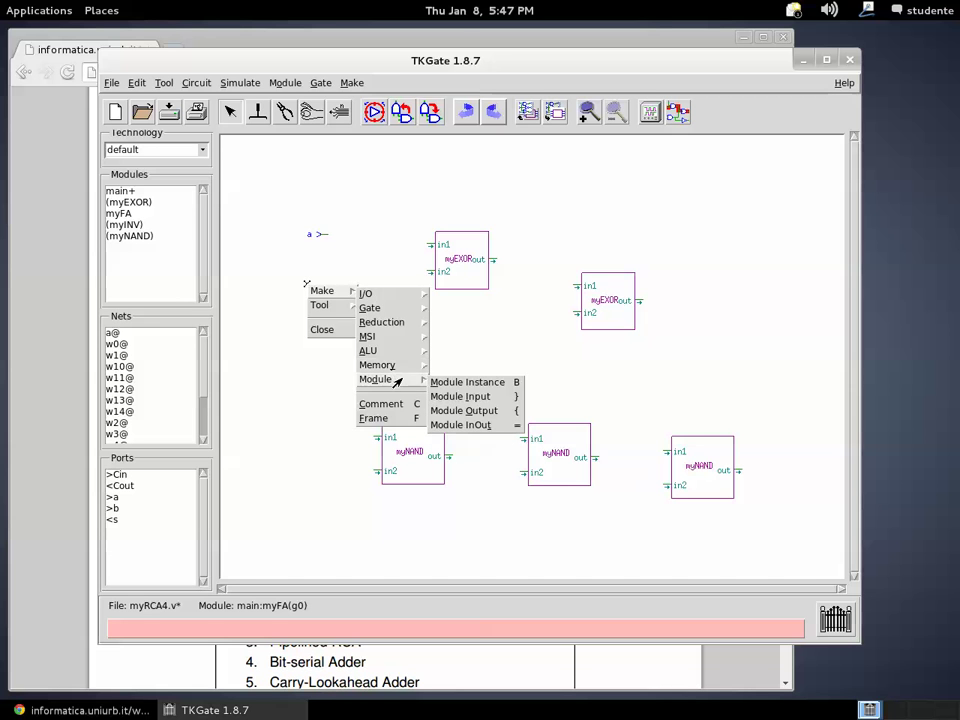
{"action": "left_click", "coordinate": [455, 396]}
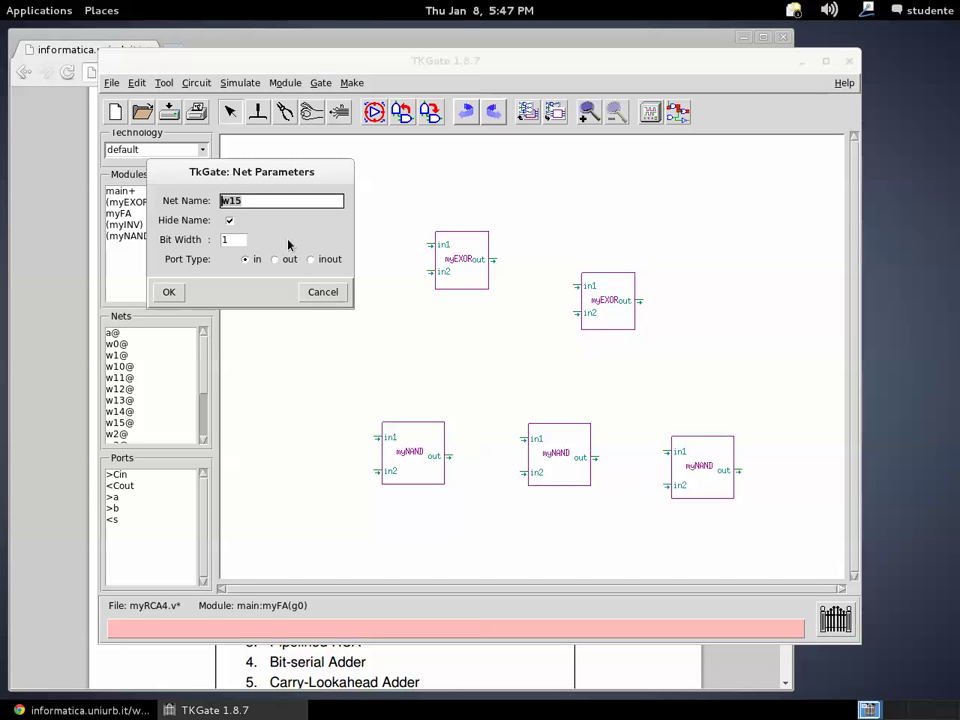
{"action": "type", "text": "b"}
{"action": "left_click", "coordinate": [166, 292]}
Add a module input port named Cin below port b
{"action": "right_click", "coordinate": [306, 333]}
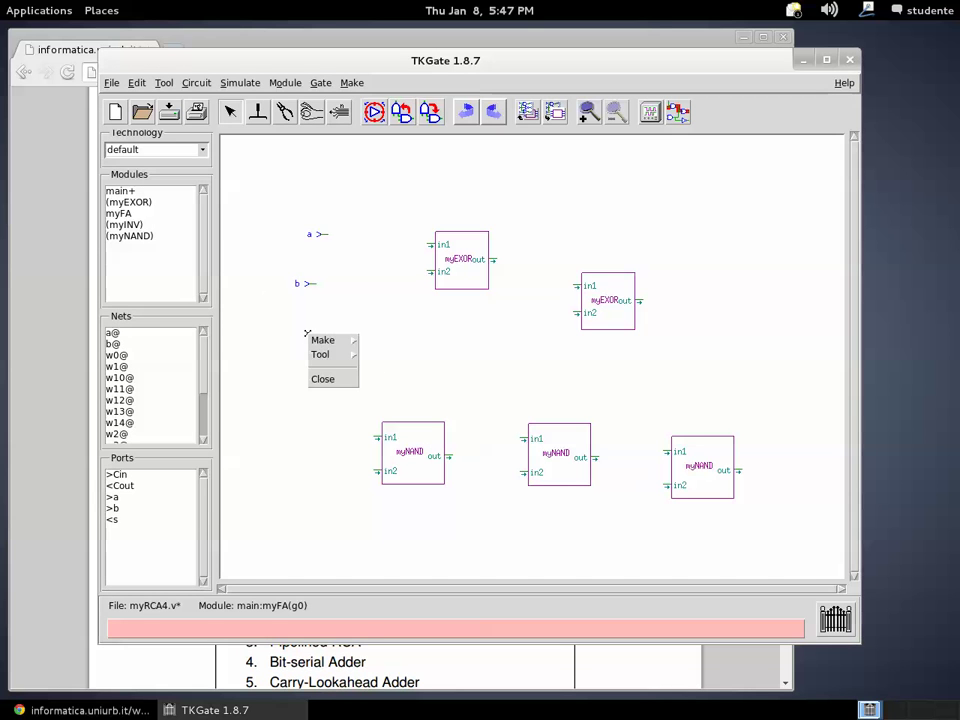
{"action": "mouse_move", "coordinate": [322, 340]}
{"action": "mouse_move", "coordinate": [386, 430]}
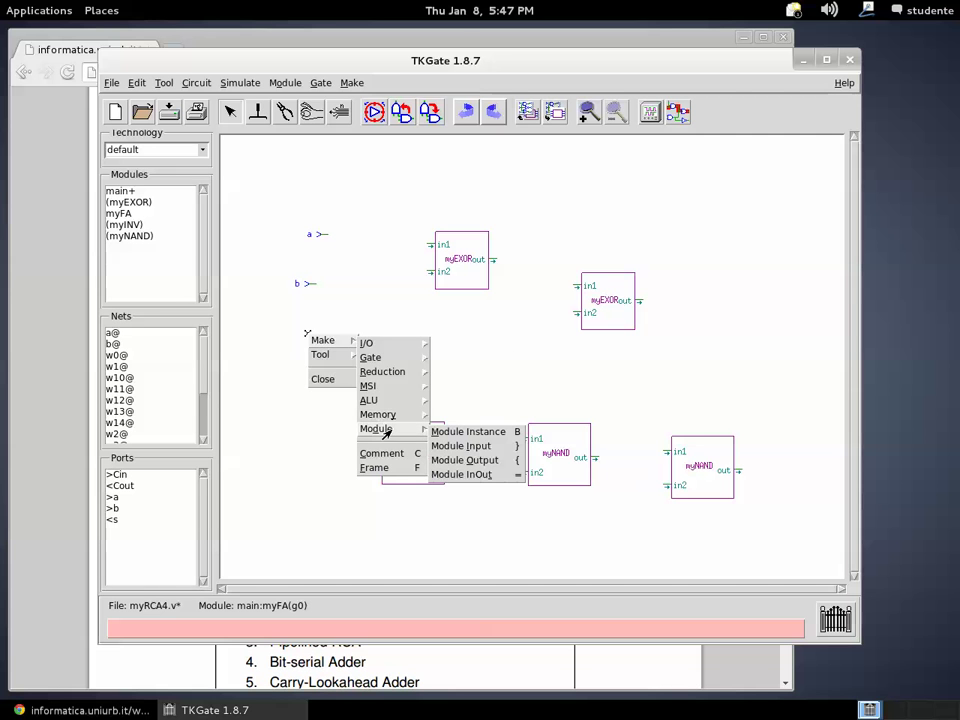
{"action": "left_click", "coordinate": [449, 446]}
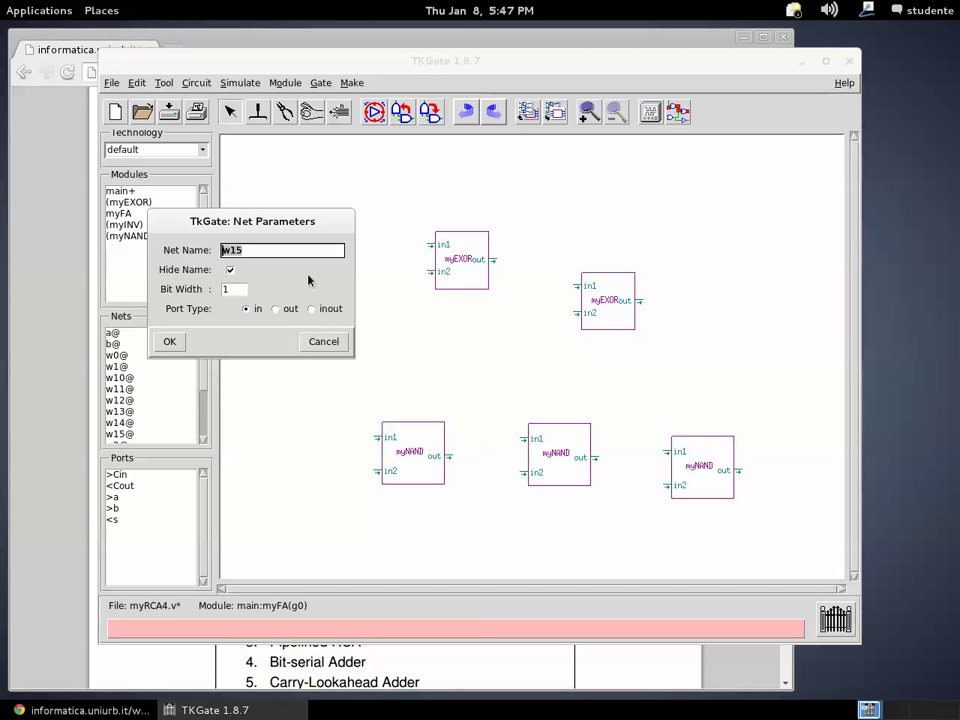
{"action": "type", "text": "Cin"}
{"action": "left_click", "coordinate": [169, 341]}
Add a module output port named s to the right of the second myEXOR block
{"action": "right_click", "coordinate": [757, 309]}
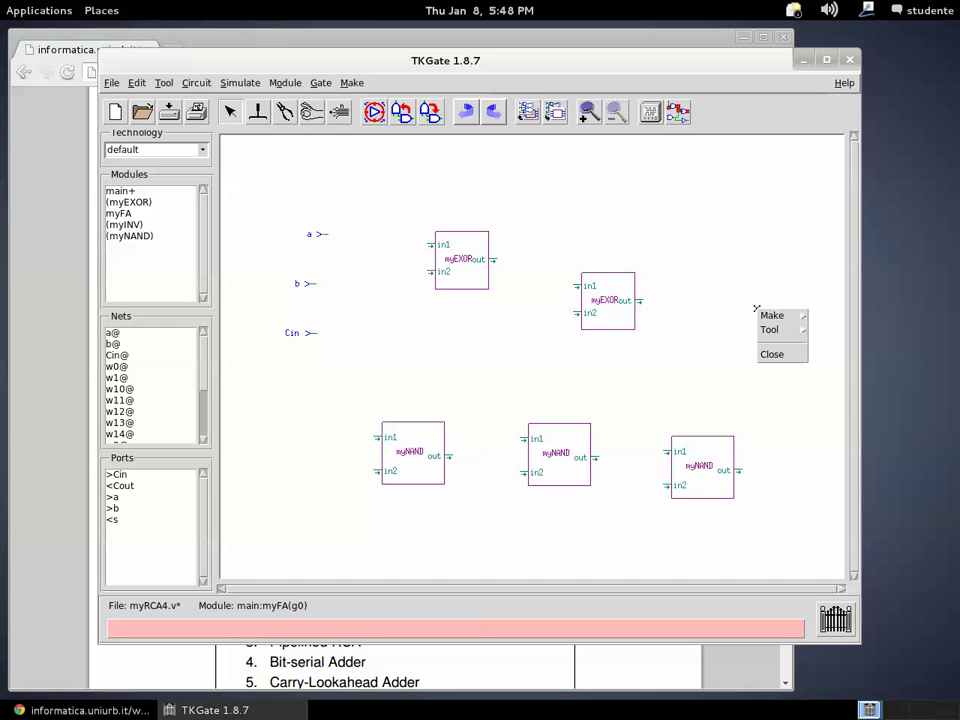
{"action": "mouse_move", "coordinate": [757, 309]}
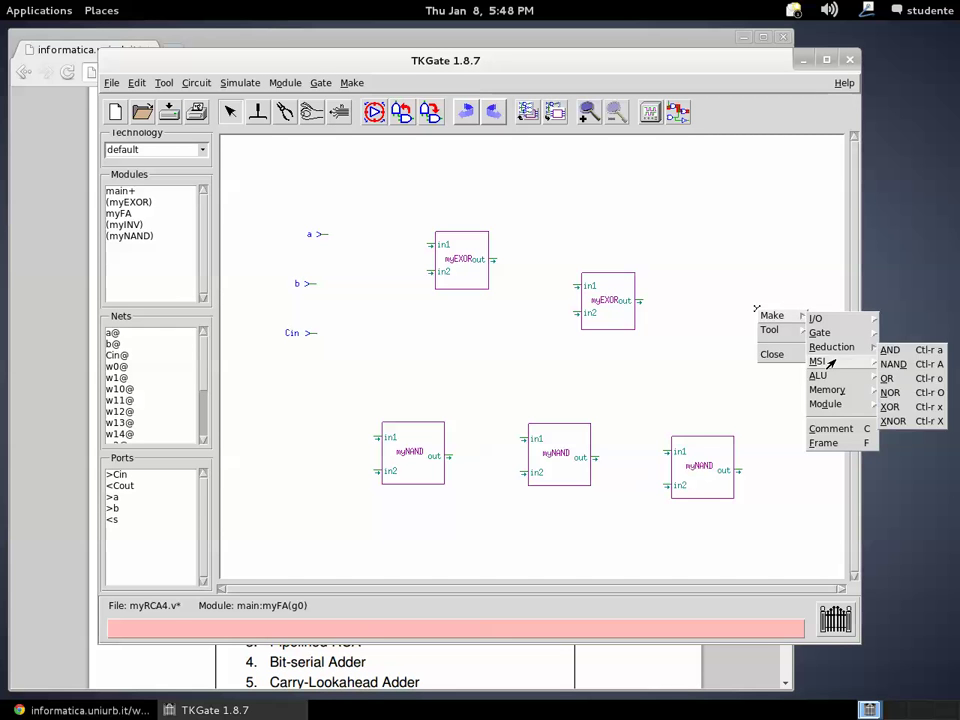
{"action": "mouse_move", "coordinate": [838, 404]}
{"action": "left_click", "coordinate": [905, 433]}
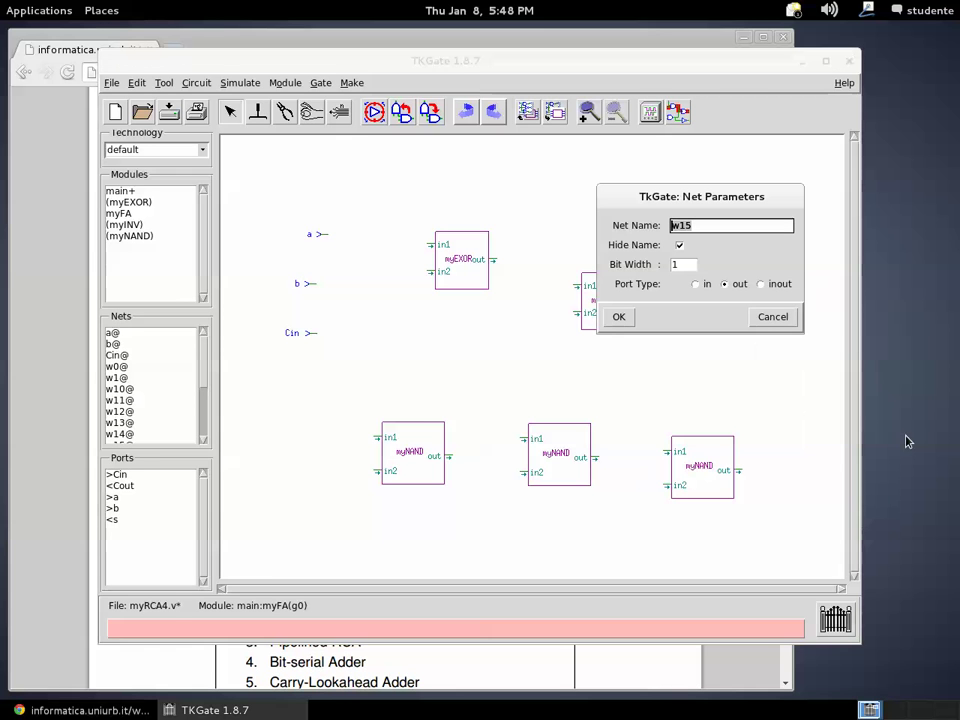
{"action": "type", "text": "C"}
{"action": "type", "text": "s"}
{"action": "left_click", "coordinate": [620, 318]}
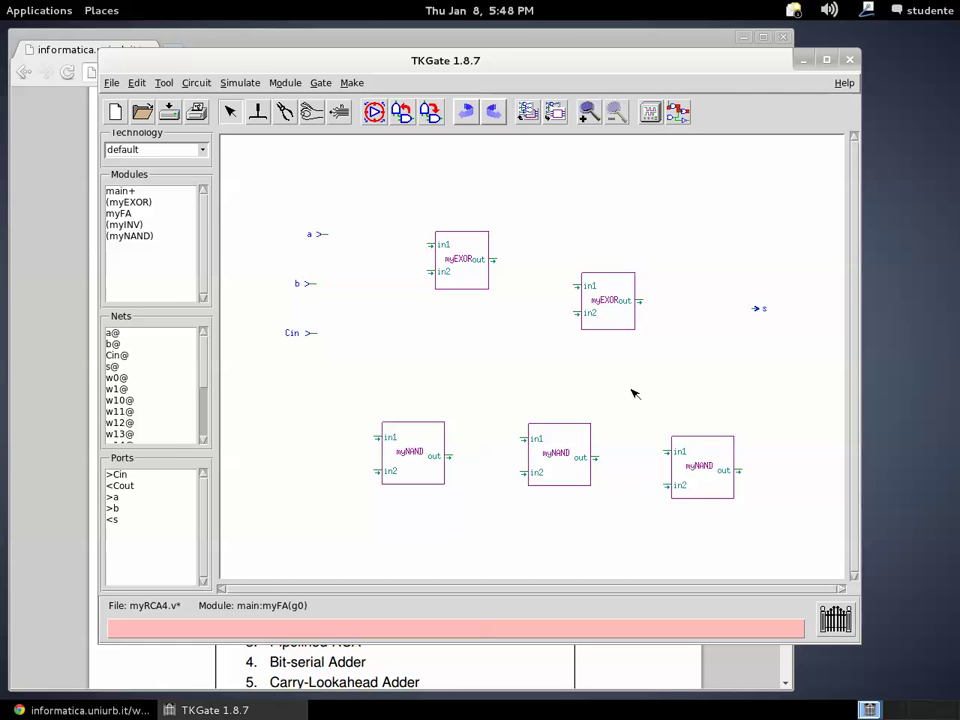
Add a module output port named Cout to the right of the third myNAND block
{"action": "right_click", "coordinate": [776, 470]}
{"action": "mouse_move", "coordinate": [790, 480]}
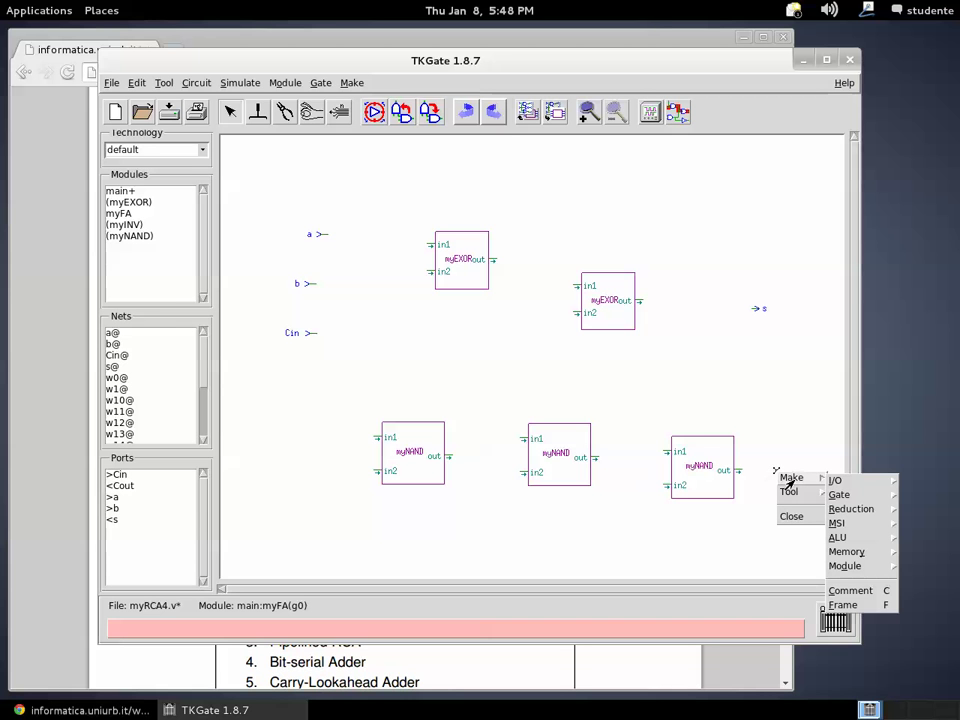
{"action": "mouse_move", "coordinate": [827, 566]}
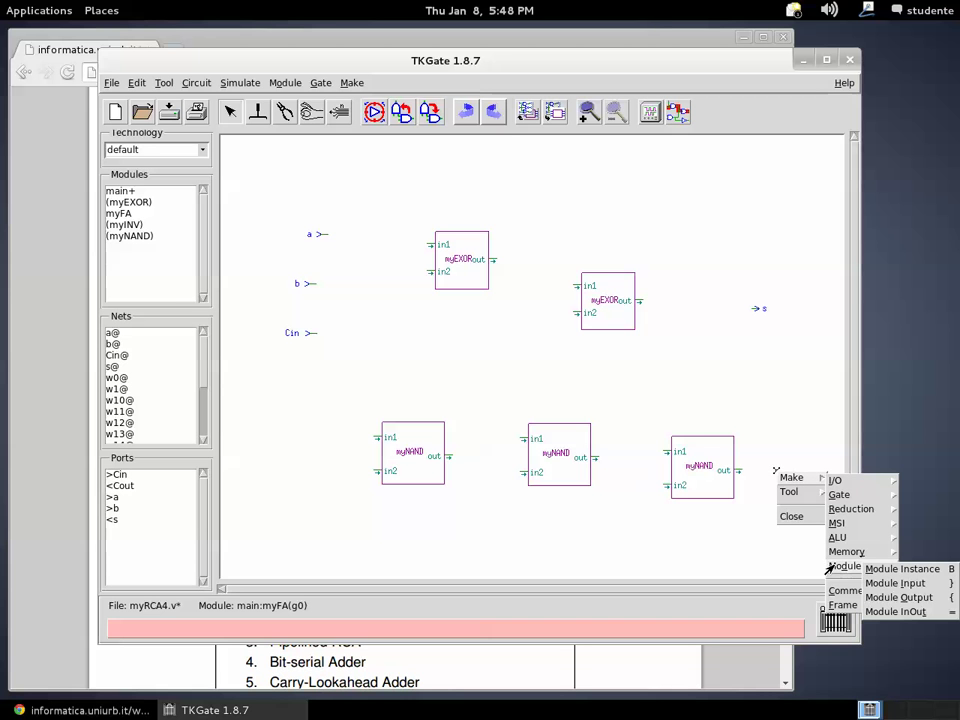
{"action": "left_click", "coordinate": [897, 597]}
{"action": "type", "text": "C"}
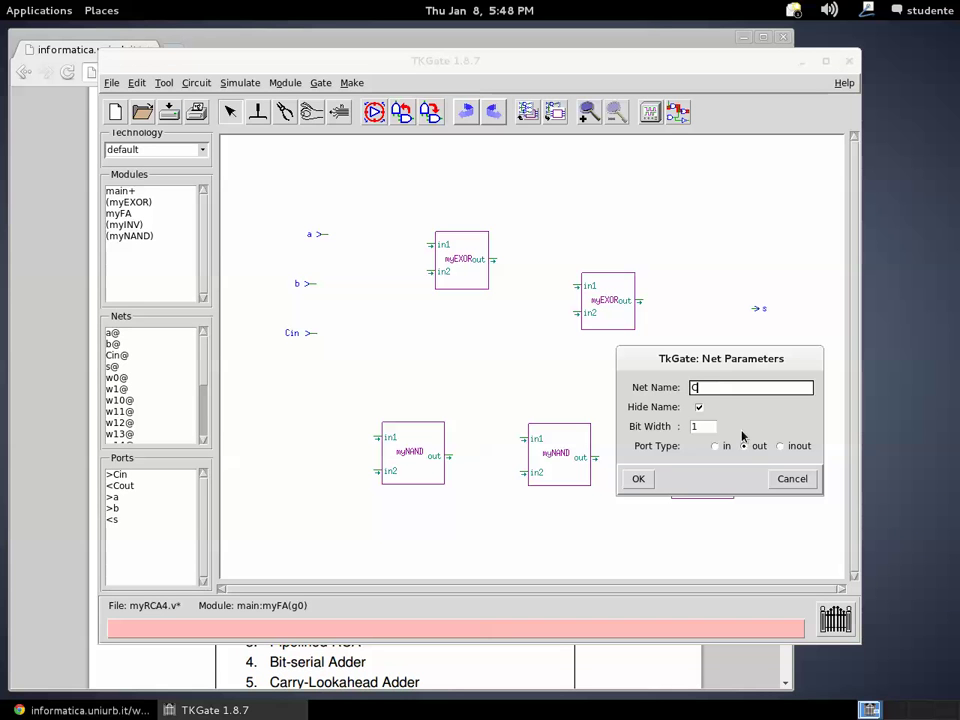
{"action": "type", "text": "out"}
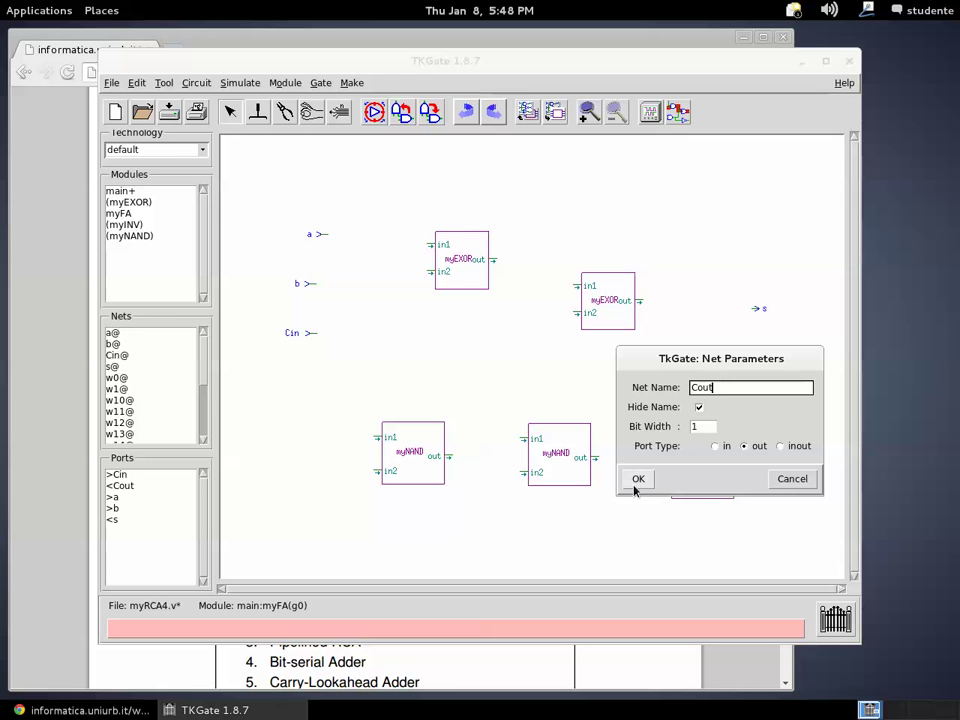
{"action": "left_click", "coordinate": [637, 479]}
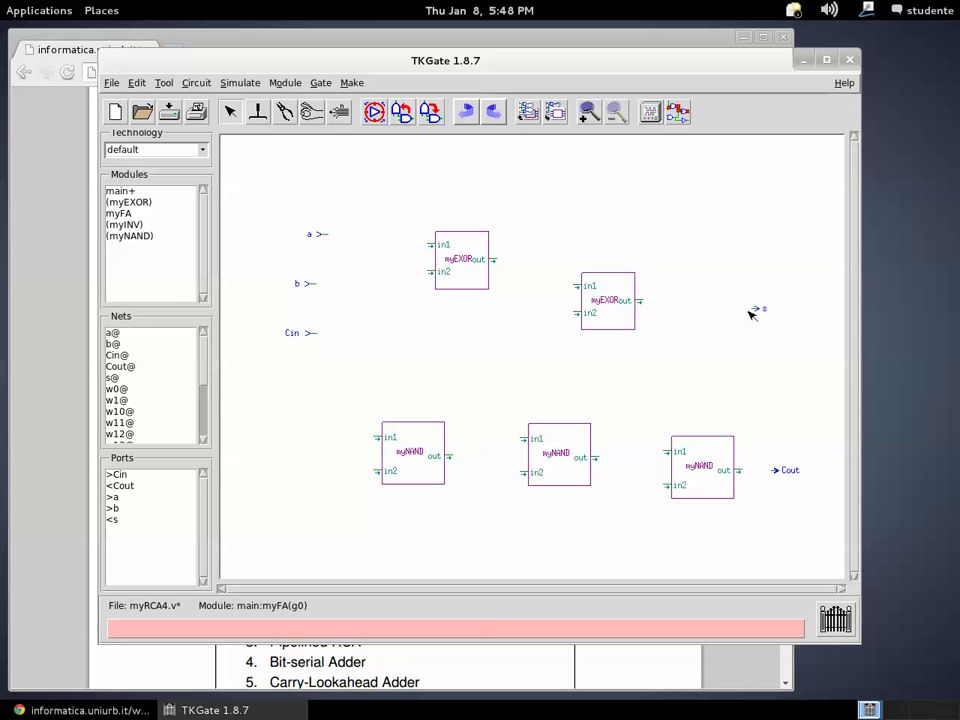
Wire the block outputs: second myEXOR to s, third myNAND to Cout, and first myEXOR to in1 of the second myEXOR
{"action": "left_click_drag", "start_coordinate": [757, 312], "coordinate": [643, 299]}
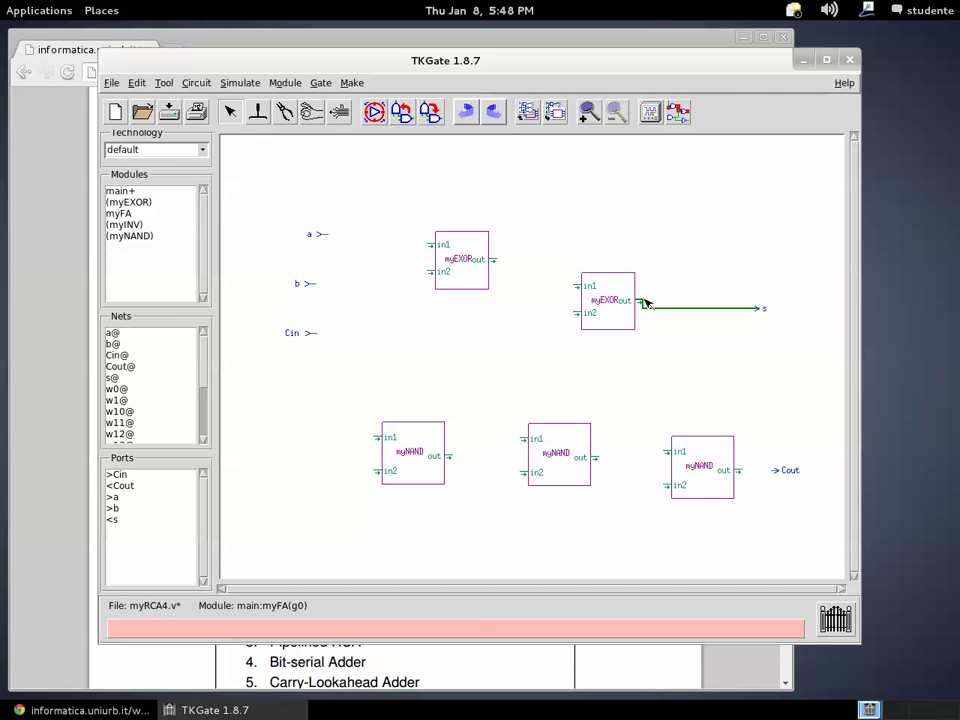
{"action": "left_click", "coordinate": [776, 472]}
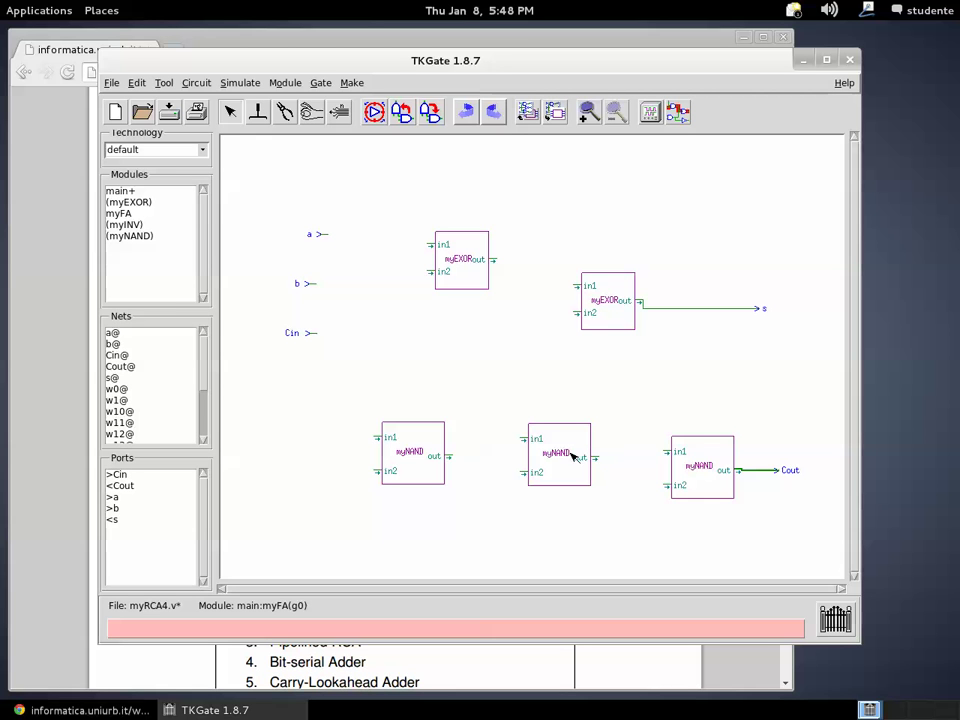
{"action": "left_click", "coordinate": [495, 258]}
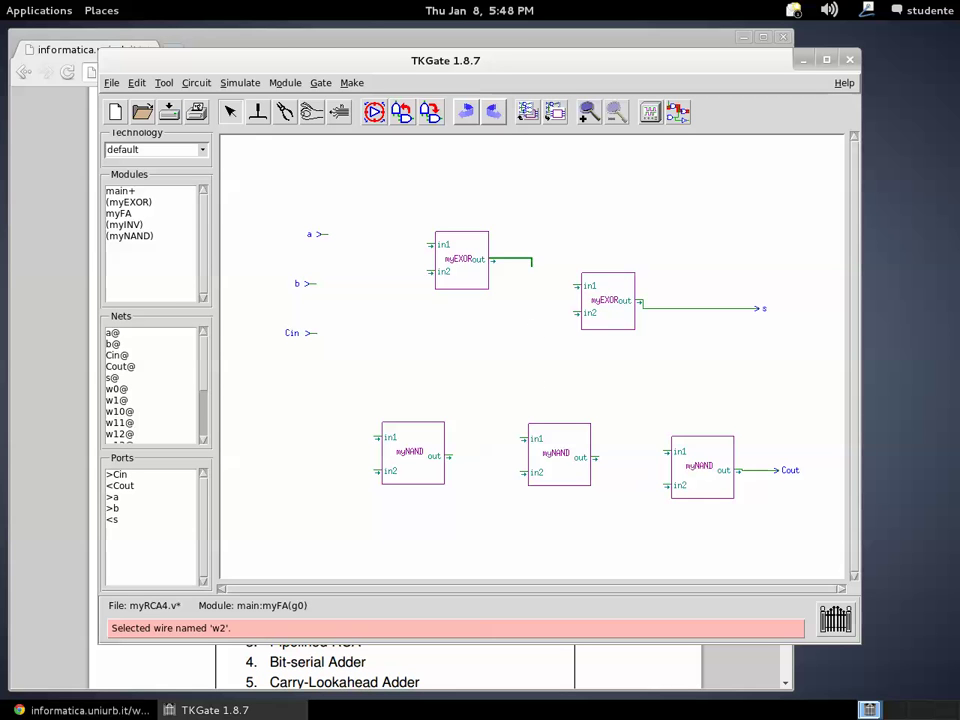
{"action": "left_click_drag", "start_coordinate": [532, 265], "coordinate": [573, 285]}
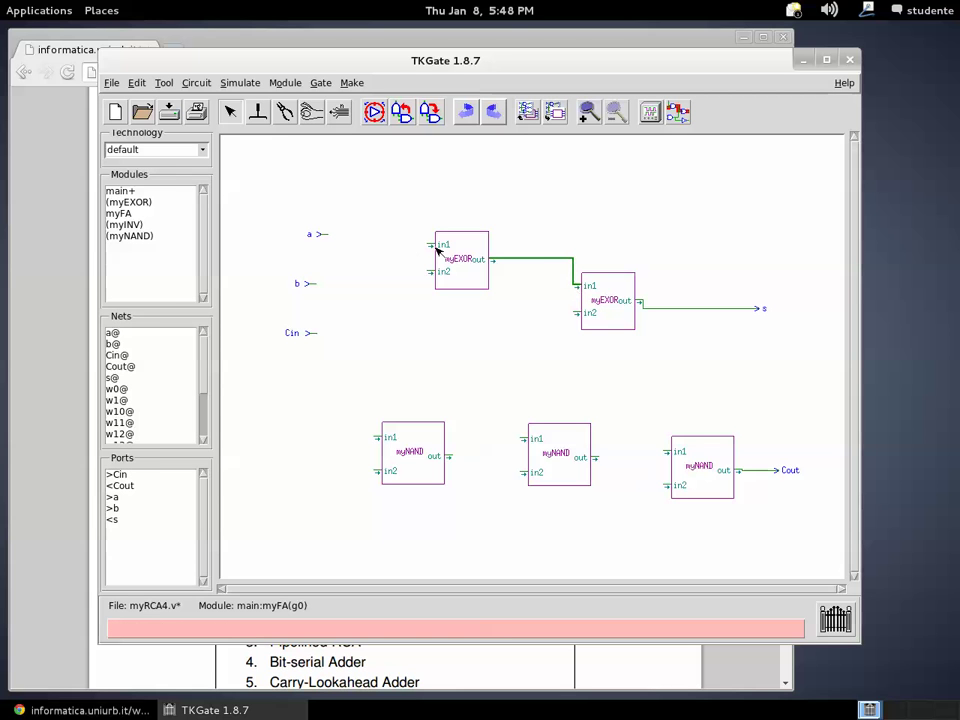
Wire ports a and b to in1 and in2 of the first myEXOR, and Cin to in2 of the second myEXOR
{"action": "left_click_drag", "start_coordinate": [330, 237], "coordinate": [418, 240]}
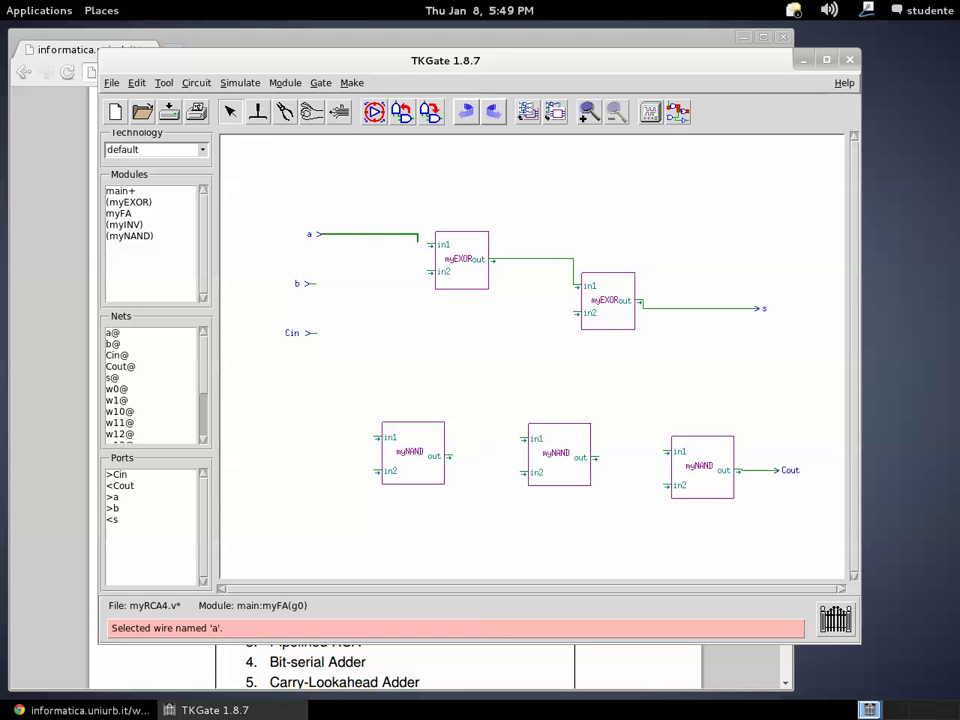
{"action": "left_click", "coordinate": [311, 284]}
{"action": "left_click_drag", "start_coordinate": [311, 284], "coordinate": [430, 273]}
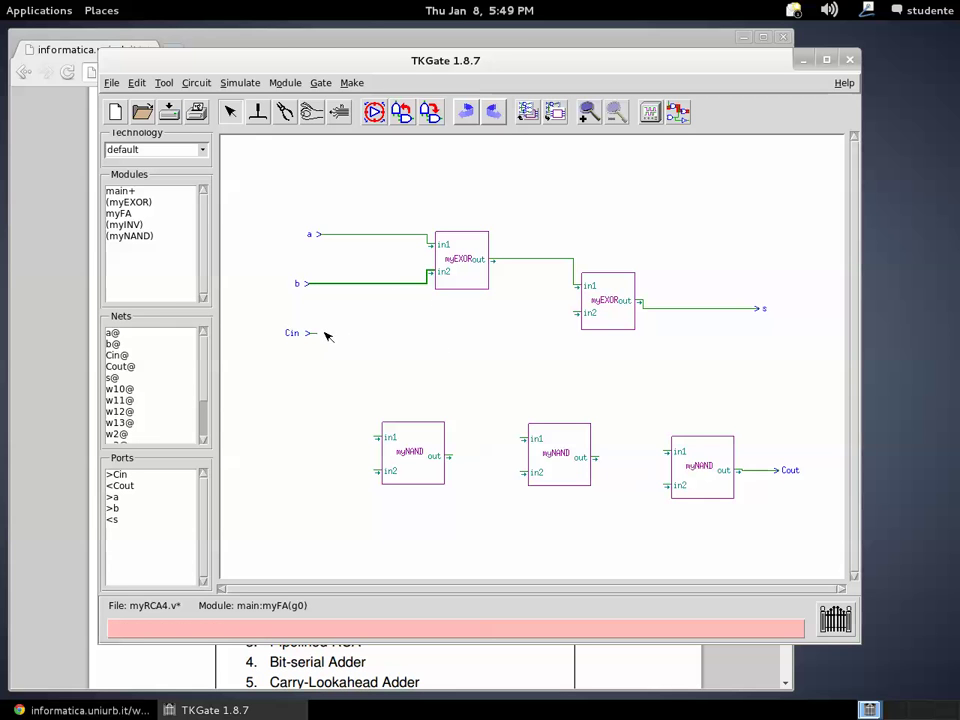
{"action": "left_click_drag", "start_coordinate": [318, 334], "coordinate": [568, 312]}
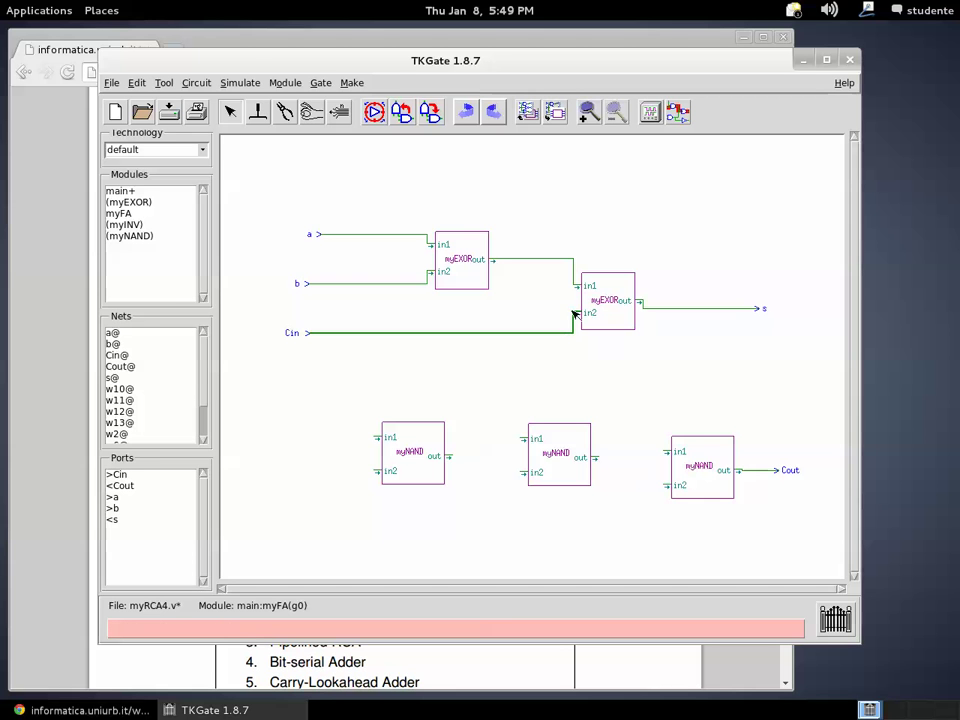
Shift the first myNAND block slightly, check the full-adder slide, and wire a and b to the block's in1 and in2
{"action": "left_click", "coordinate": [435, 432]}
{"action": "left_click_drag", "start_coordinate": [435, 432], "coordinate": [445, 429]}
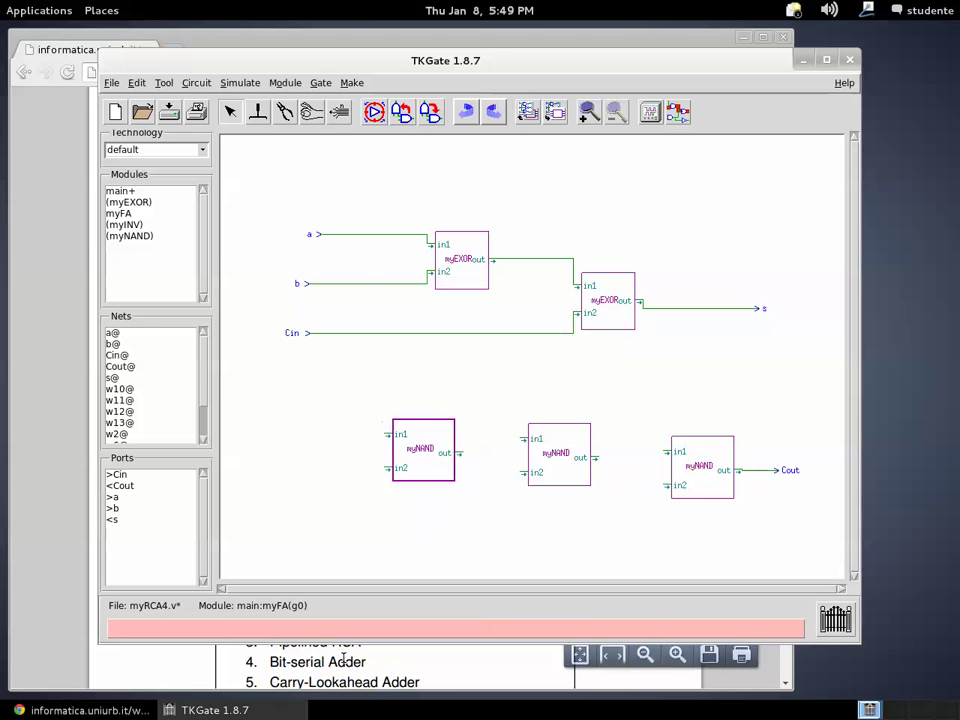
{"action": "left_click", "coordinate": [64, 622]}
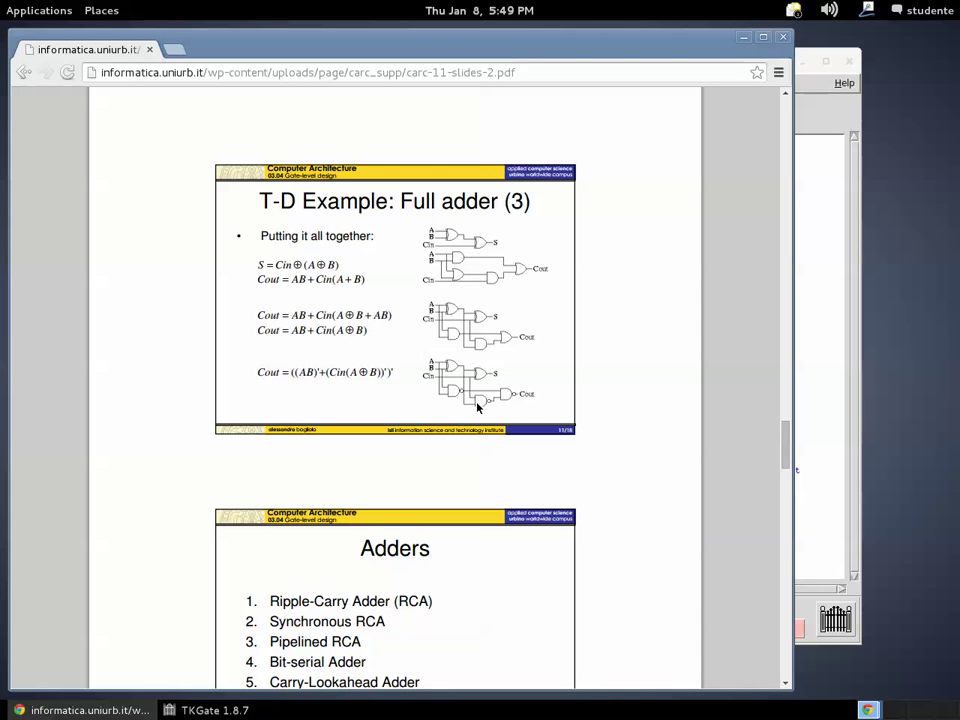
{"action": "left_click", "coordinate": [857, 294]}
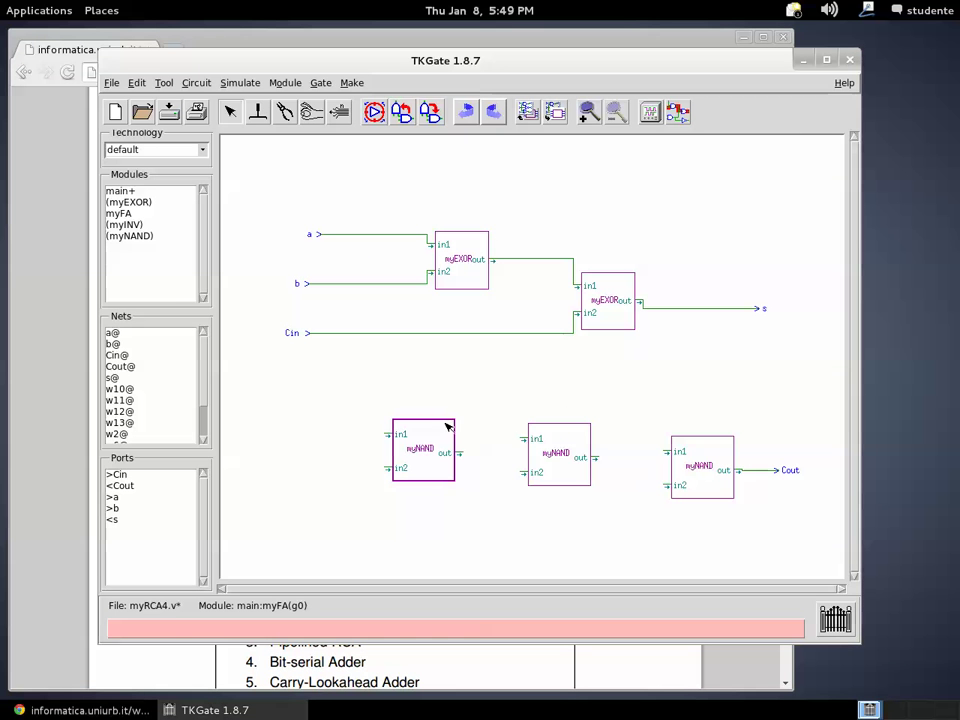
{"action": "mouse_move", "coordinate": [388, 435]}
{"action": "left_mouse_down"}
{"action": "mouse_move", "coordinate": [381, 258]}
{"action": "mouse_move", "coordinate": [363, 234]}
{"action": "left_mouse_up"}
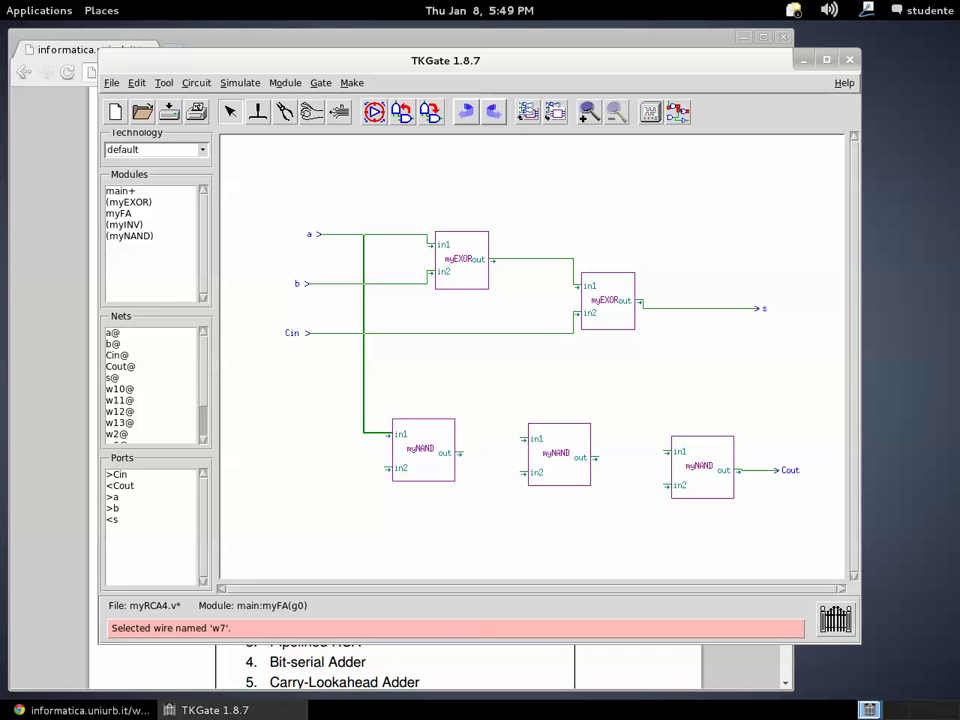
{"action": "mouse_move", "coordinate": [386, 467]}
{"action": "left_mouse_down"}
{"action": "mouse_move", "coordinate": [339, 420]}
{"action": "mouse_move", "coordinate": [339, 284]}
{"action": "left_mouse_up"}
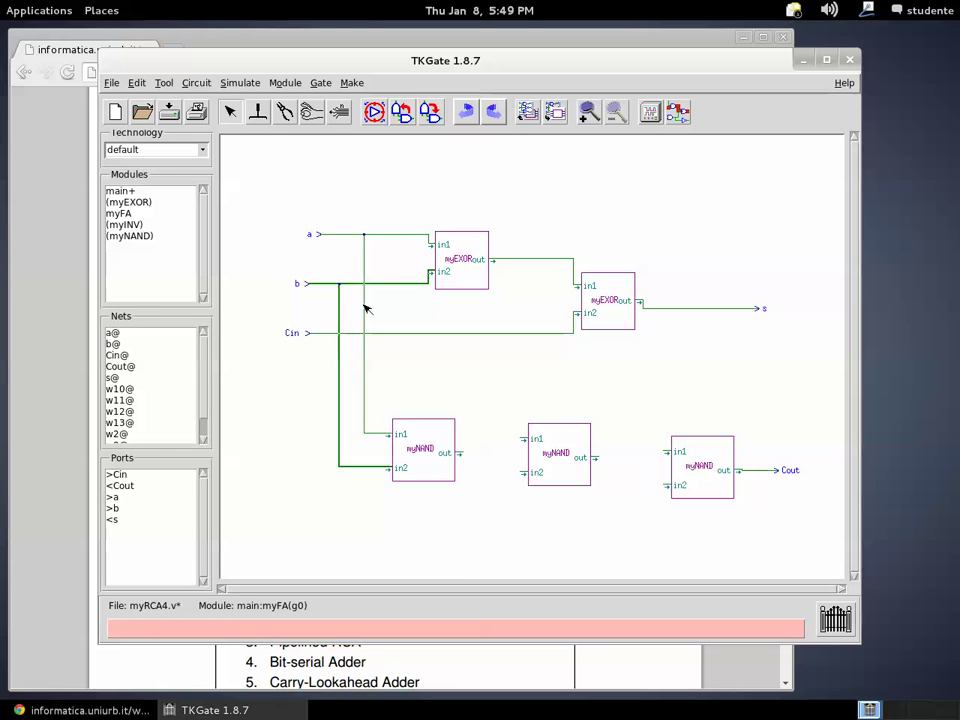
Wire the second myNAND's in2 to Cin and its in1 to the first myEXOR's output, placing the block lower than the other two myNAND blocks
{"action": "mouse_move", "coordinate": [567, 475]}
{"action": "left_mouse_down"}
{"action": "mouse_move", "coordinate": [553, 513]}
{"action": "mouse_move", "coordinate": [505, 500]}
{"action": "mouse_move", "coordinate": [478, 333]}
{"action": "left_mouse_up"}
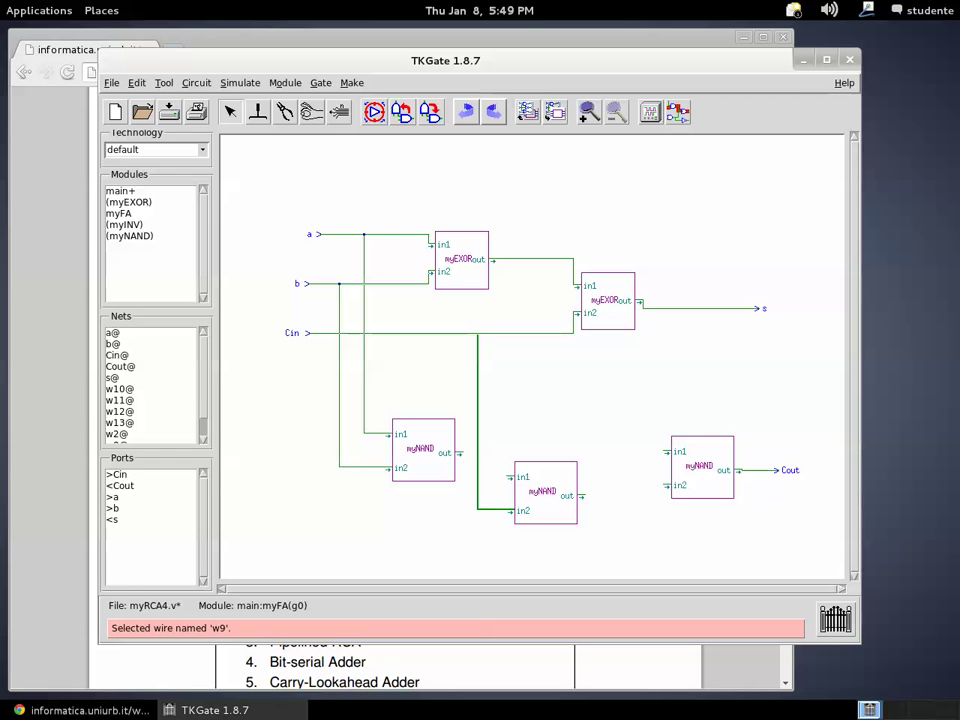
{"action": "left_click", "coordinate": [480, 333]}
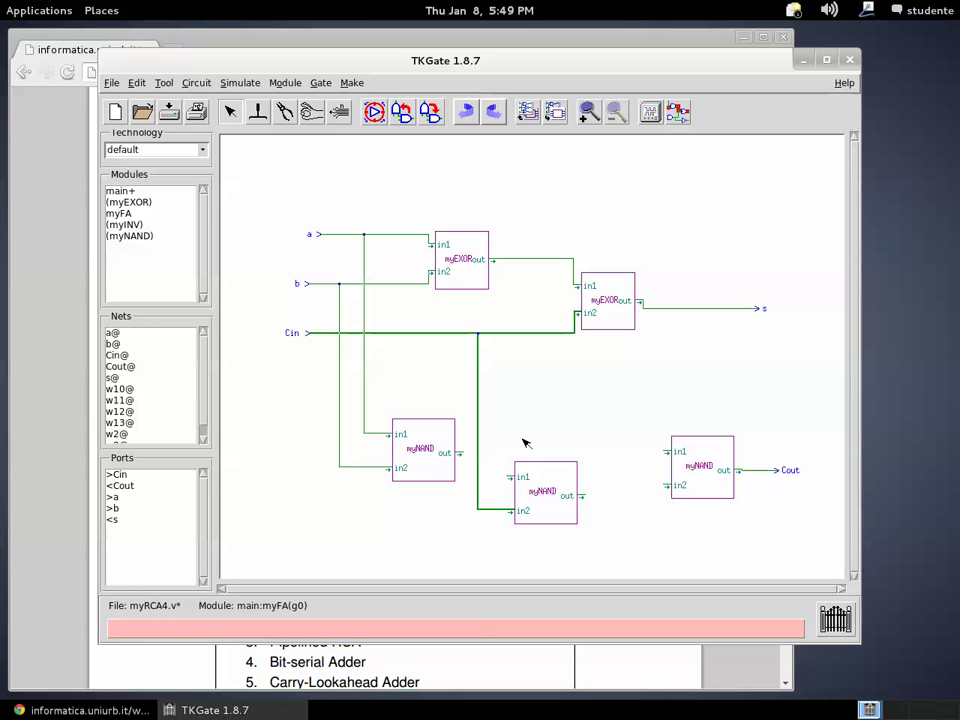
{"action": "left_click_drag", "start_coordinate": [507, 479], "coordinate": [504, 261]}
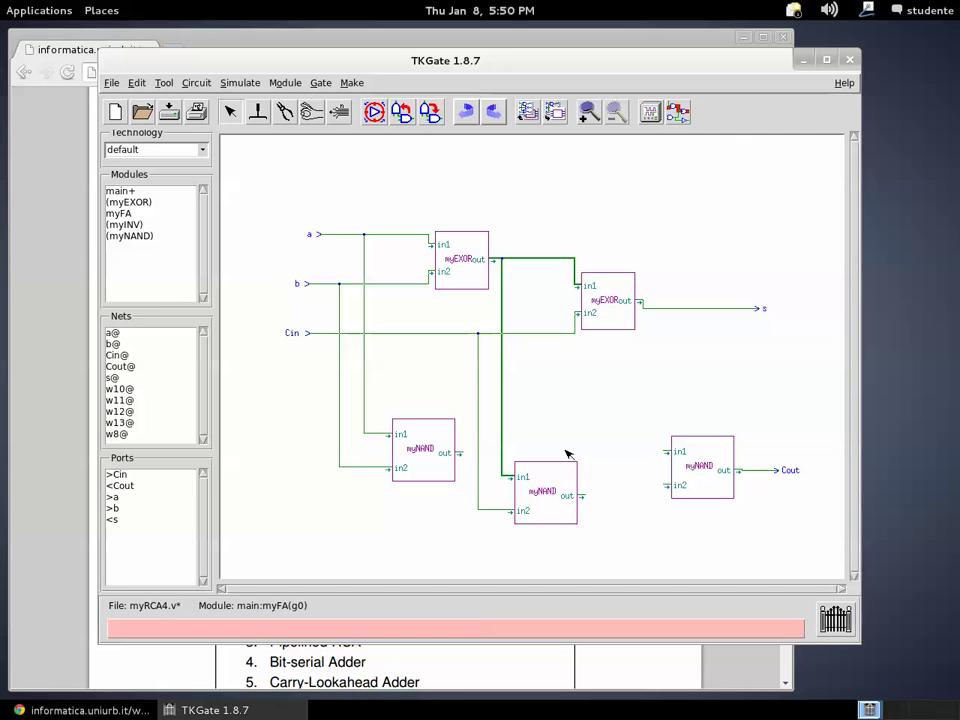
{"action": "left_click_drag", "start_coordinate": [567, 494], "coordinate": [573, 514]}
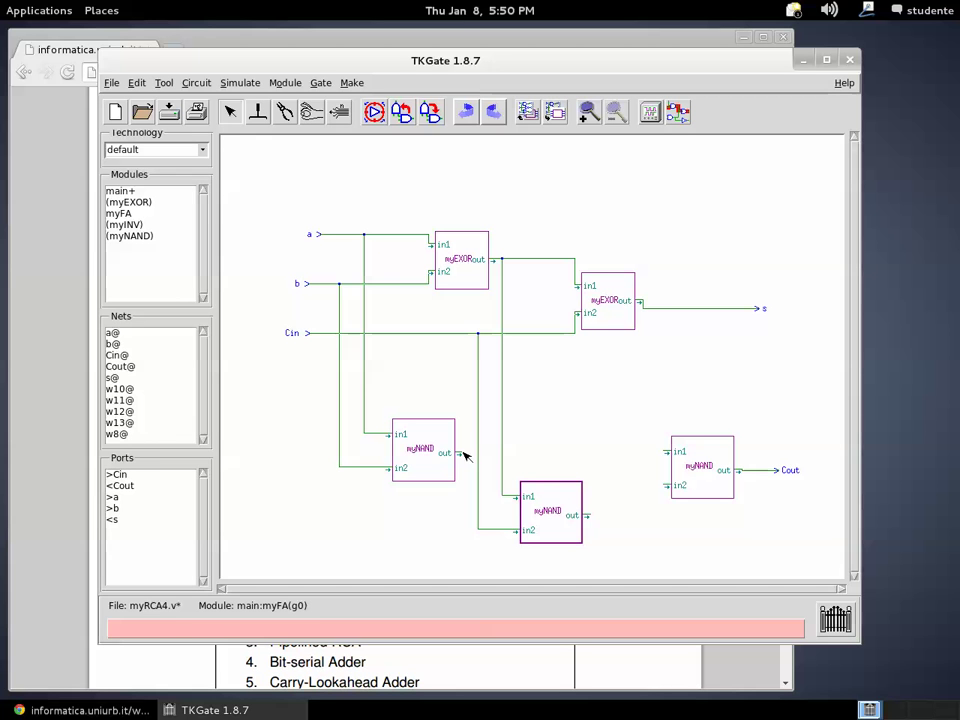
Wire the first and second myNAND outputs to in1 and in2 of the third myNAND, and return to the main module
{"action": "left_click_drag", "start_coordinate": [461, 452], "coordinate": [655, 451]}
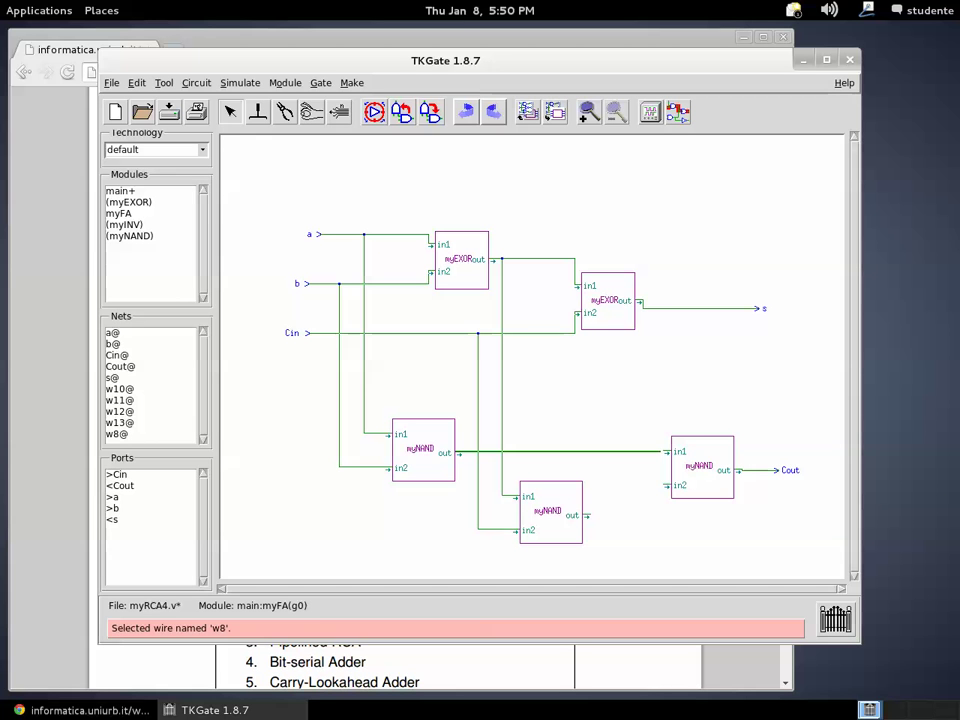
{"action": "left_click", "coordinate": [596, 516]}
{"action": "left_click_drag", "start_coordinate": [588, 516], "coordinate": [664, 486]}
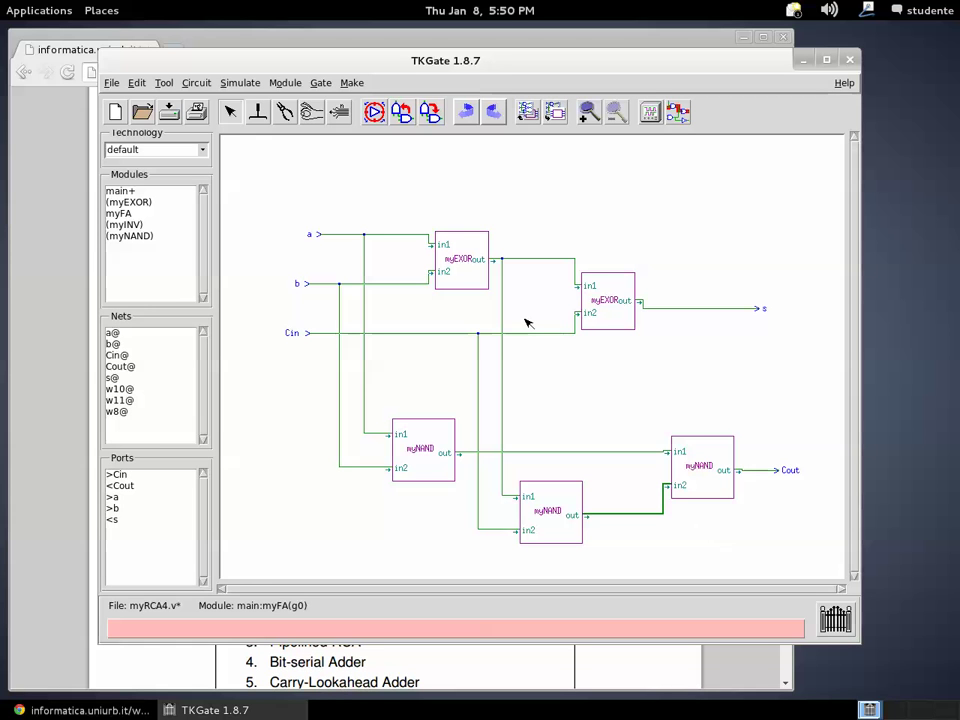
{"action": "left_click", "coordinate": [555, 112]}
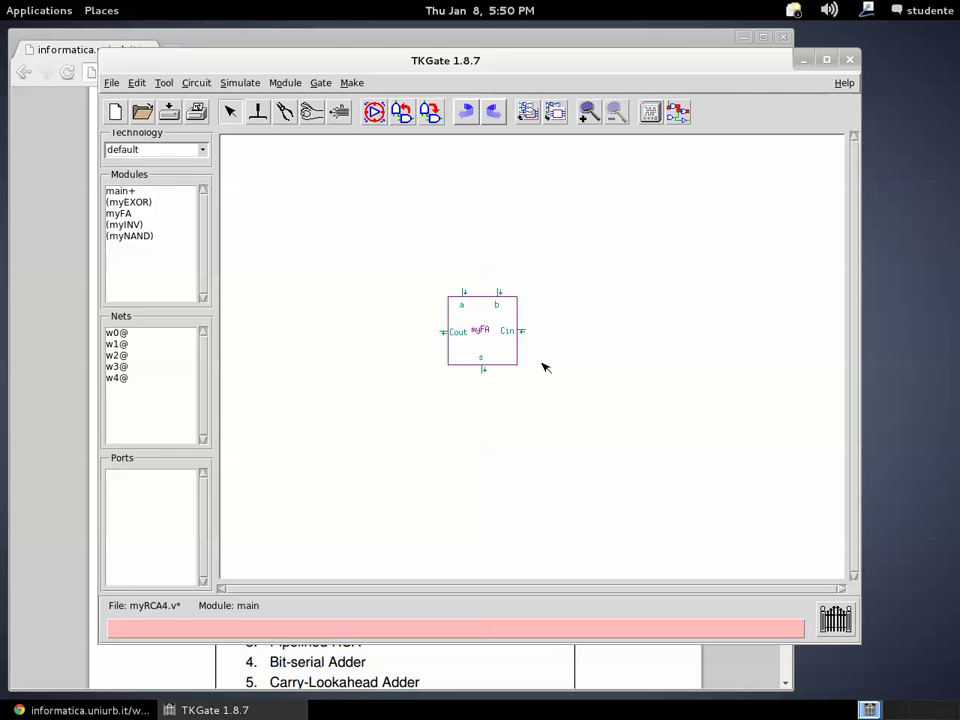
Add three switches around the myFA block: two above inputs a and b, and one beside Cin
{"action": "right_click", "coordinate": [463, 252]}
{"action": "mouse_move", "coordinate": [465, 257]}
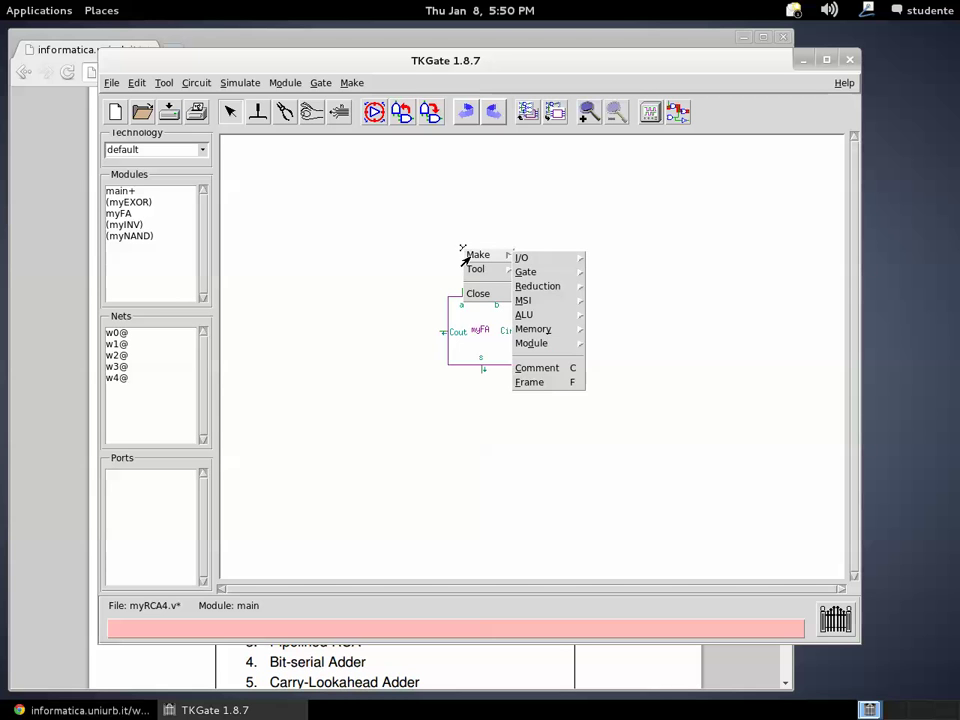
{"action": "mouse_move", "coordinate": [522, 257]}
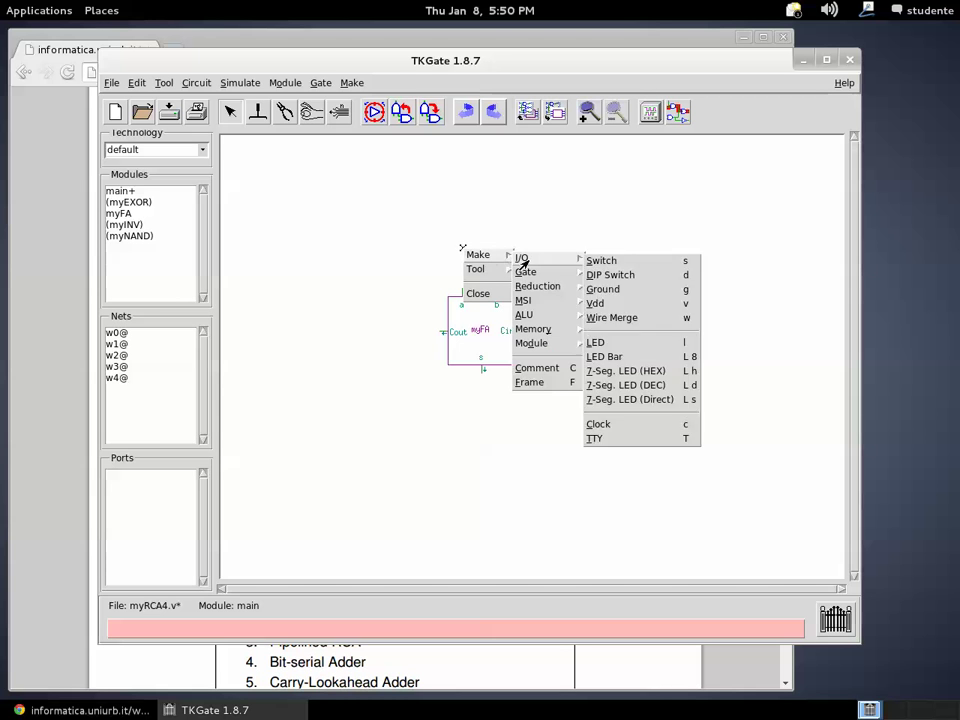
{"action": "left_click", "coordinate": [589, 261]}
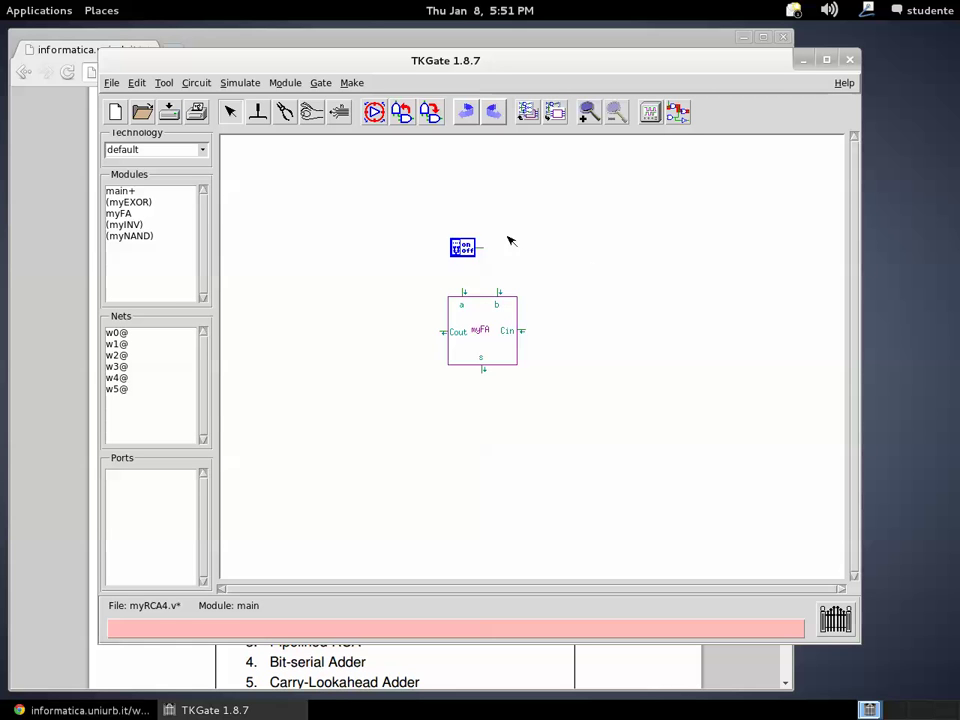
{"action": "right_click", "coordinate": [508, 242]}
{"action": "mouse_move", "coordinate": [512, 247]}
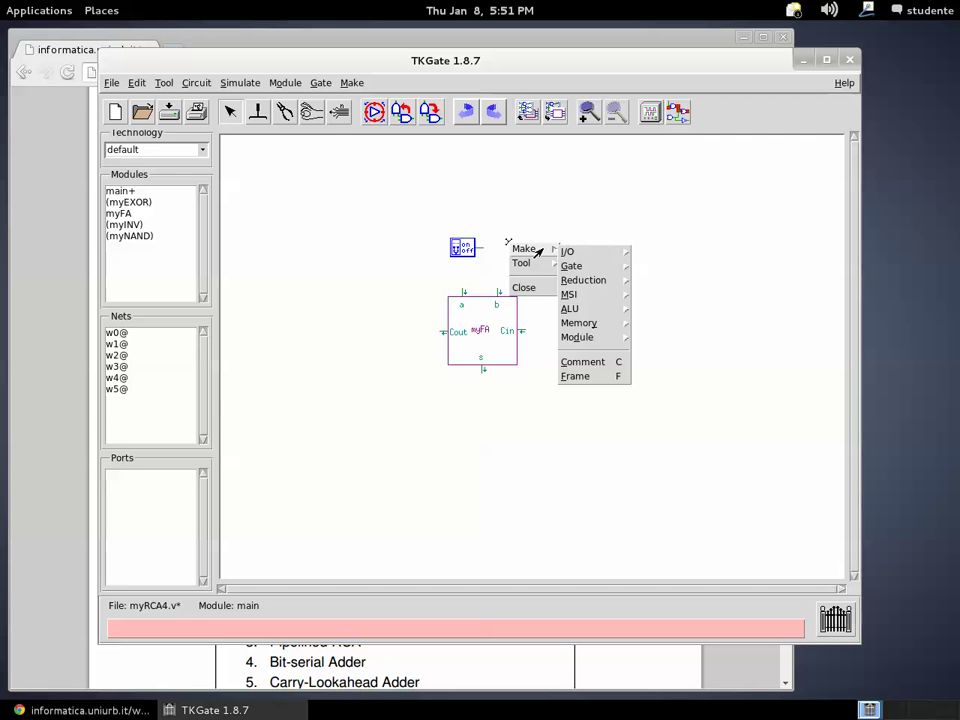
{"action": "mouse_move", "coordinate": [568, 251]}
{"action": "left_click", "coordinate": [622, 258]}
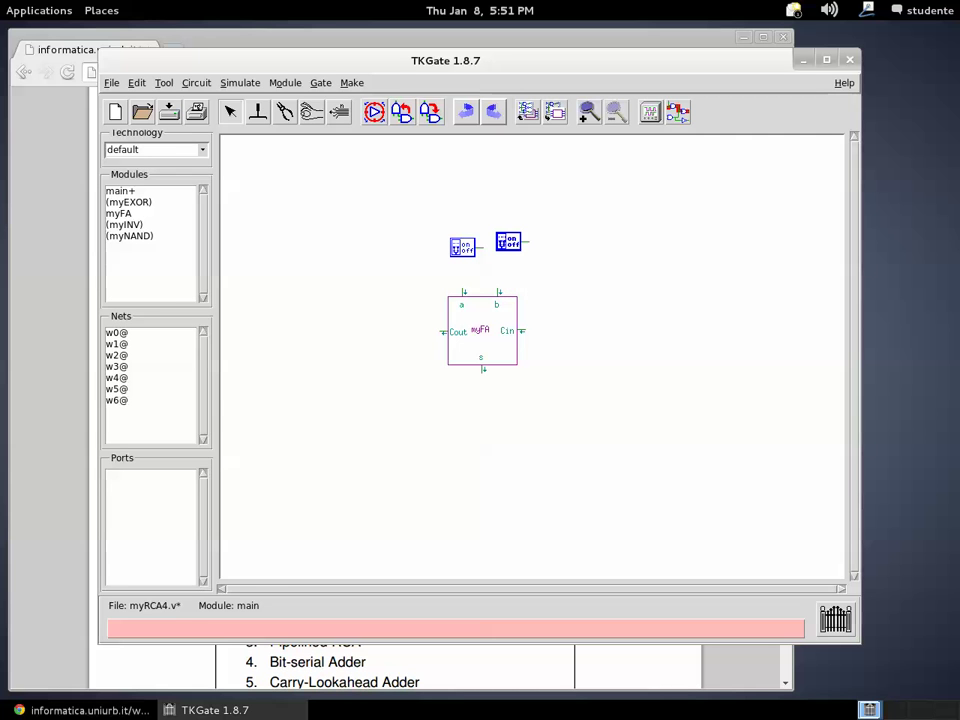
{"action": "right_click", "coordinate": [566, 303]}
{"action": "mouse_move", "coordinate": [575, 311]}
{"action": "mouse_move", "coordinate": [624, 314]}
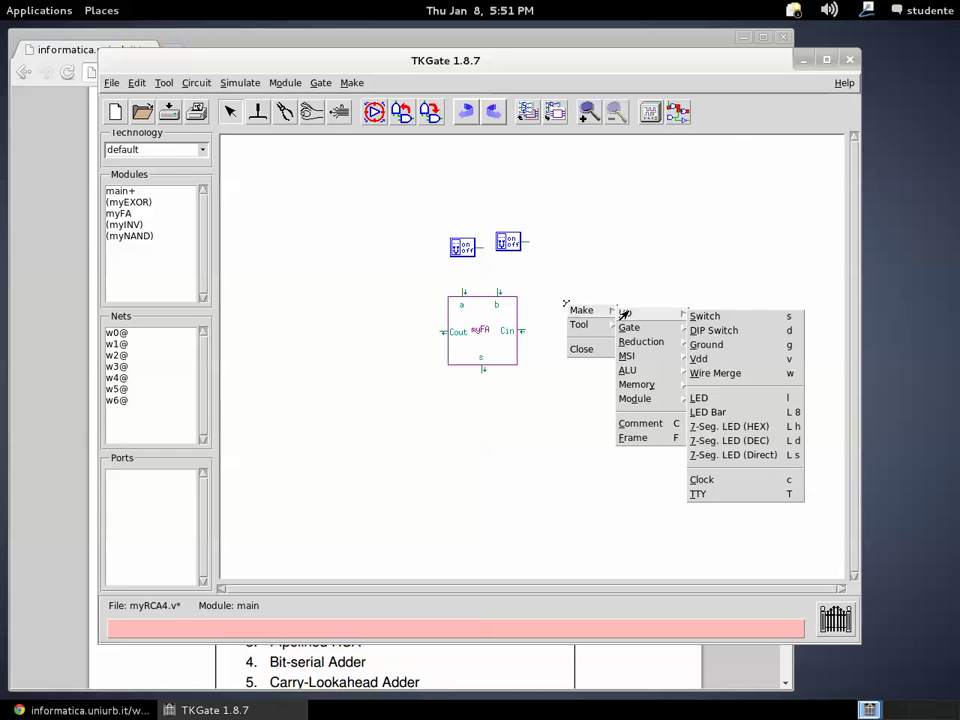
{"action": "left_click", "coordinate": [692, 316]}
Add two LEDs, one below the myFA block near s and one to its left near Cout
{"action": "right_click", "coordinate": [458, 418]}
{"action": "mouse_move", "coordinate": [468, 425]}
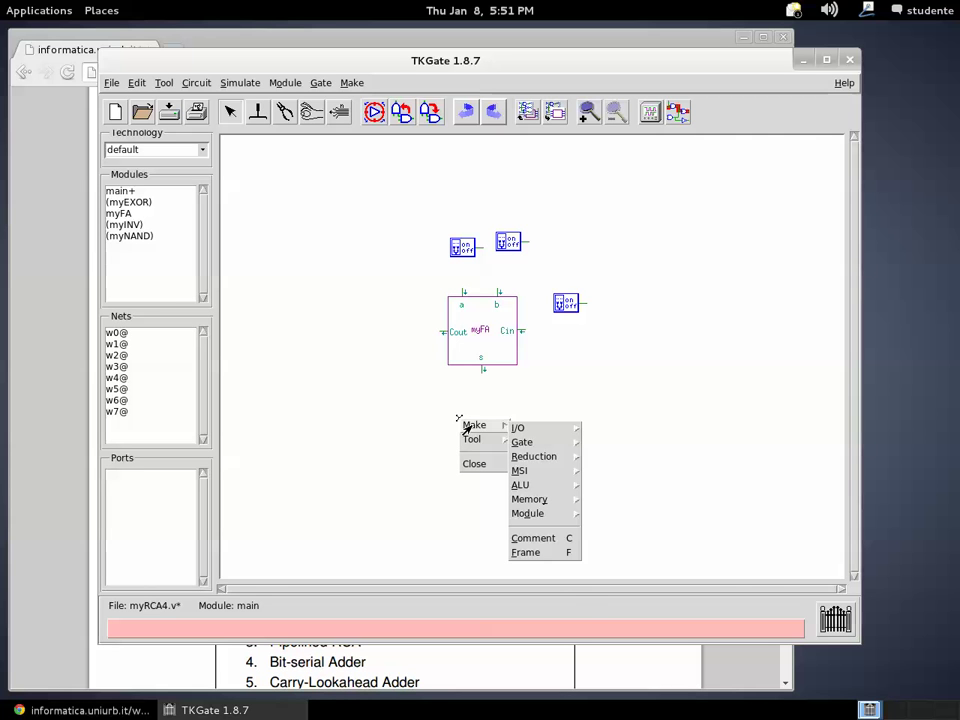
{"action": "mouse_move", "coordinate": [521, 441]}
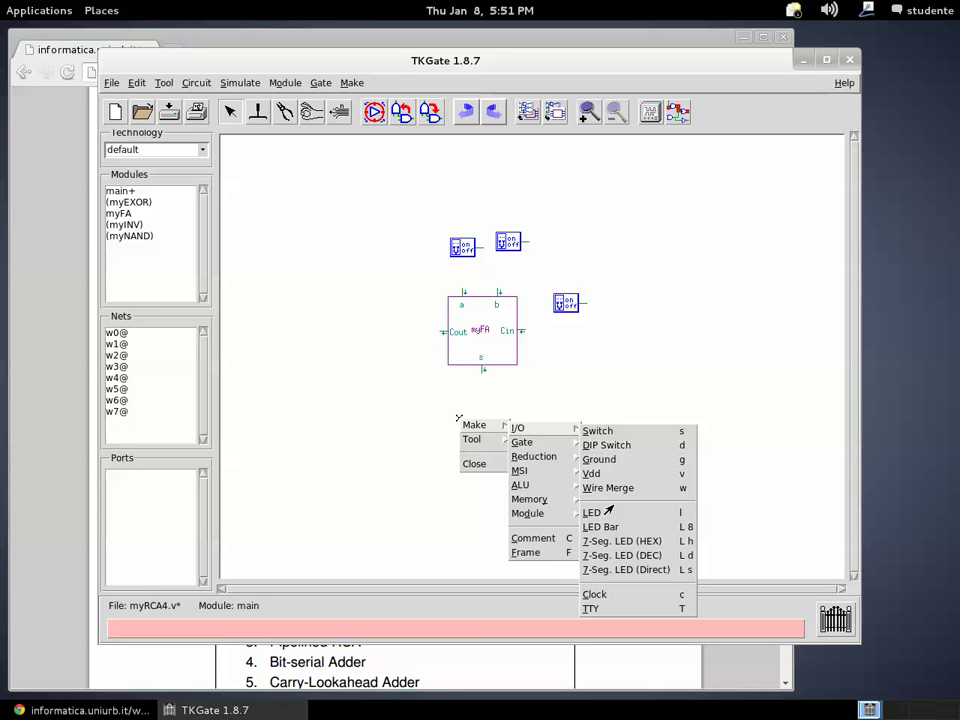
{"action": "left_click", "coordinate": [602, 512]}
{"action": "right_click", "coordinate": [344, 294]}
{"action": "mouse_move", "coordinate": [360, 302]}
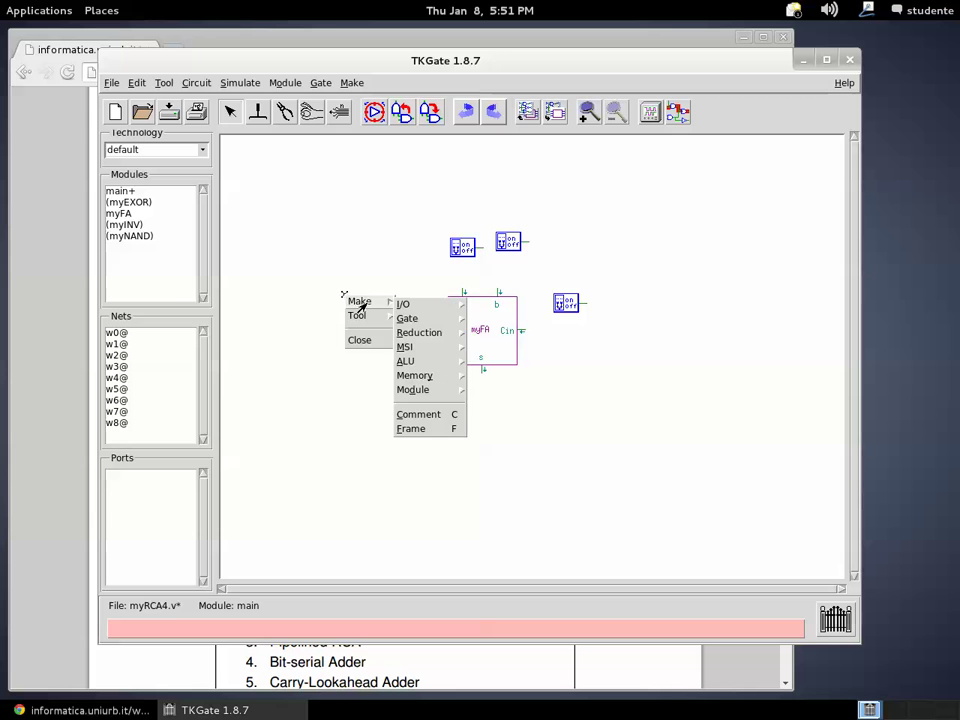
{"action": "mouse_move", "coordinate": [420, 390]}
{"action": "mouse_move", "coordinate": [426, 306]}
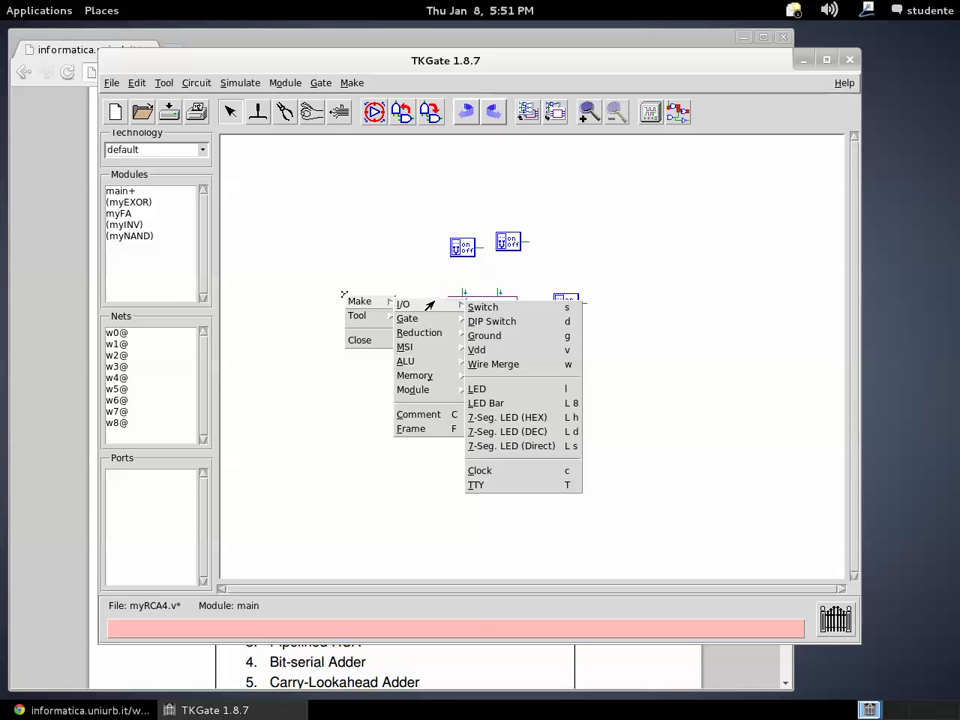
{"action": "left_click", "coordinate": [489, 393]}
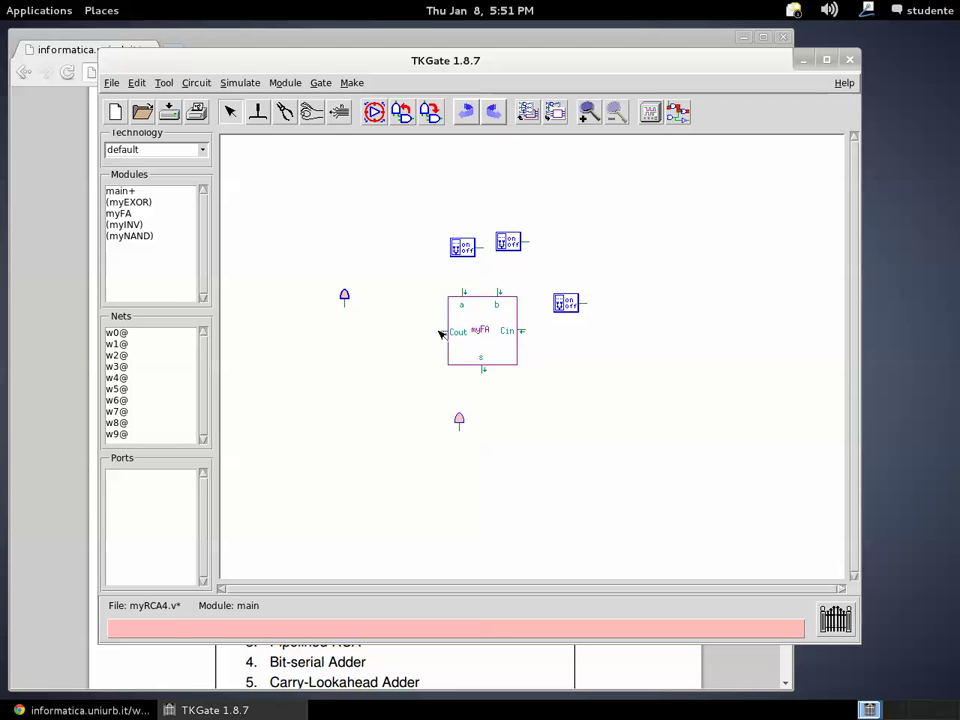
Wire myFA's Cout and s to the left and lower LEDs, and connect the three switches to a, b and Cin
{"action": "left_click_drag", "start_coordinate": [441, 331], "coordinate": [349, 309]}
{"action": "left_click_drag", "start_coordinate": [483, 376], "coordinate": [462, 433]}
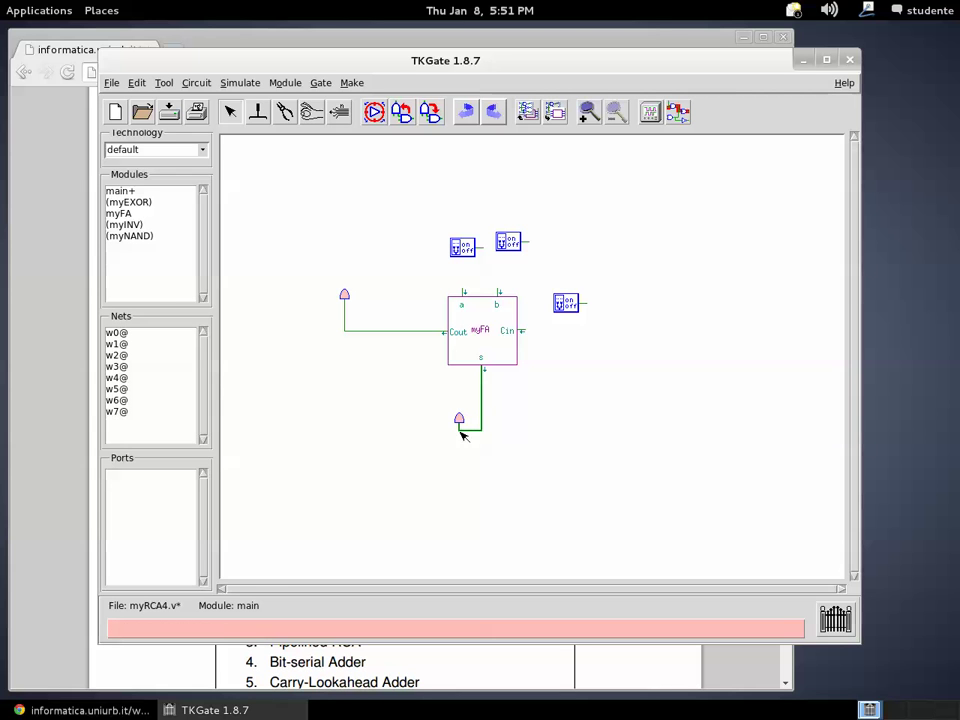
{"action": "left_click_drag", "start_coordinate": [462, 247], "coordinate": [463, 290]}
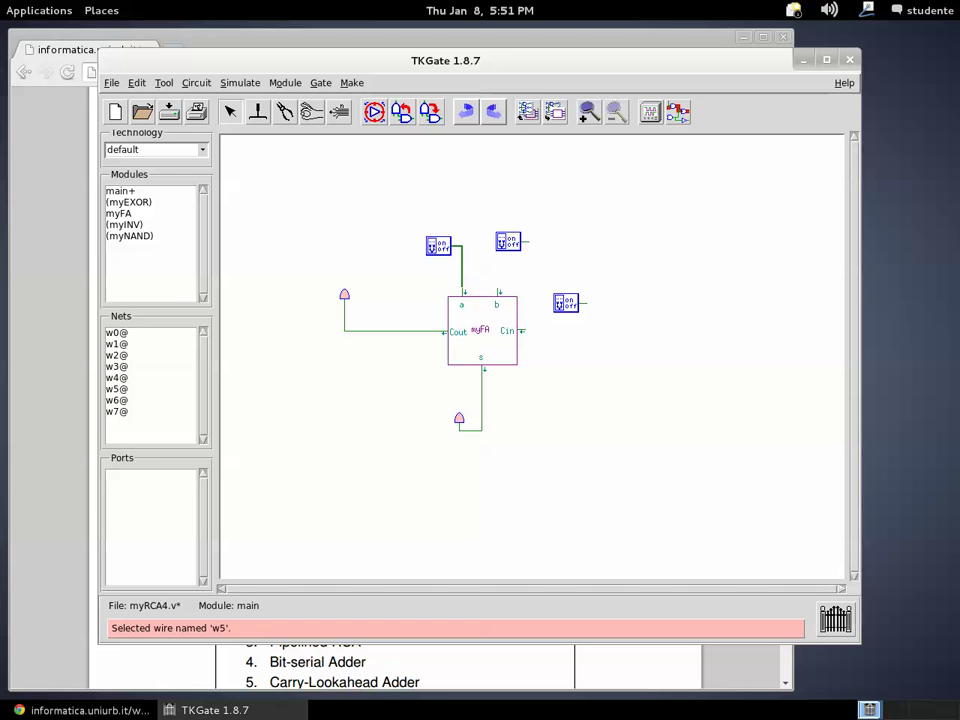
{"action": "left_click", "coordinate": [508, 242]}
{"action": "left_click_drag", "start_coordinate": [508, 242], "coordinate": [499, 293]}
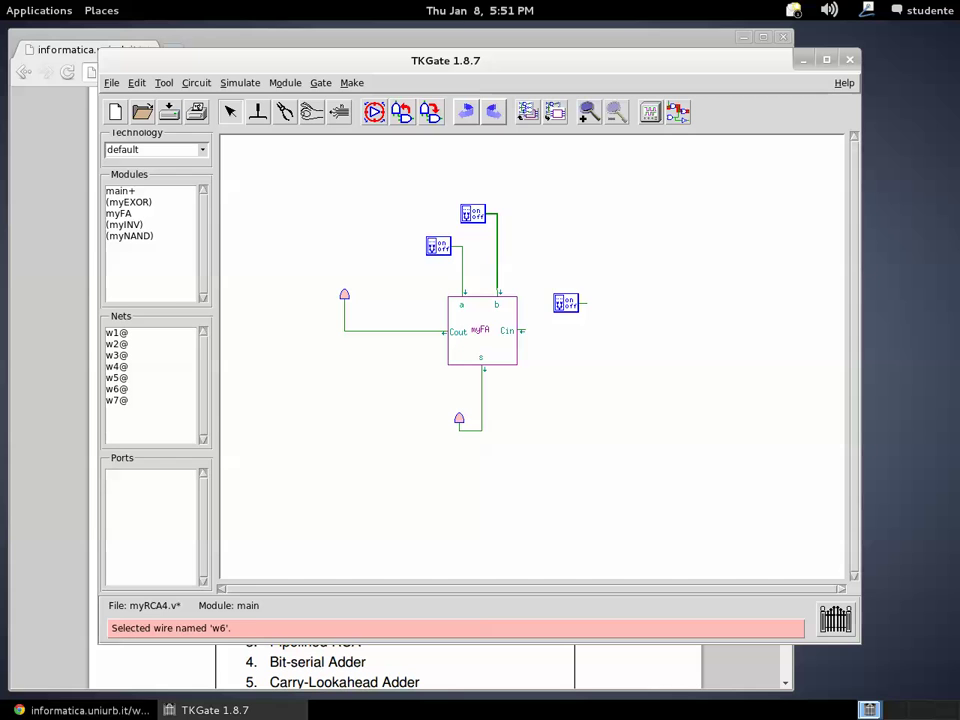
{"action": "left_click", "coordinate": [566, 304]}
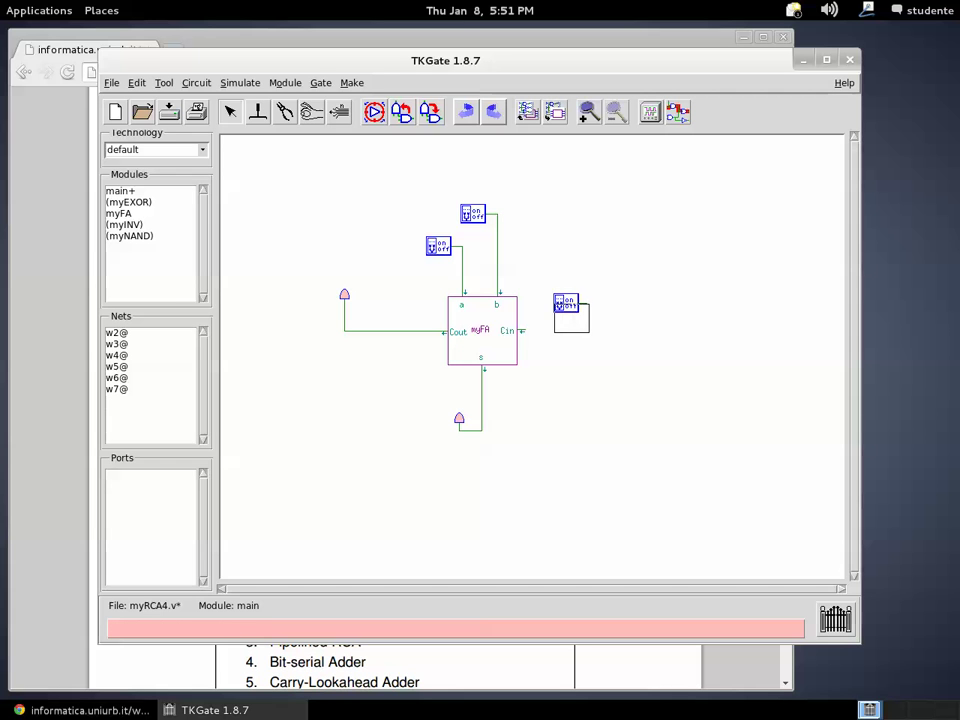
{"action": "mouse_move", "coordinate": [588, 305]}
{"action": "left_mouse_down"}
{"action": "mouse_move", "coordinate": [522, 331]}
{"action": "mouse_move", "coordinate": [559, 284]}
{"action": "mouse_move", "coordinate": [582, 300]}
{"action": "left_mouse_up"}
{"action": "left_click", "coordinate": [553, 405]}
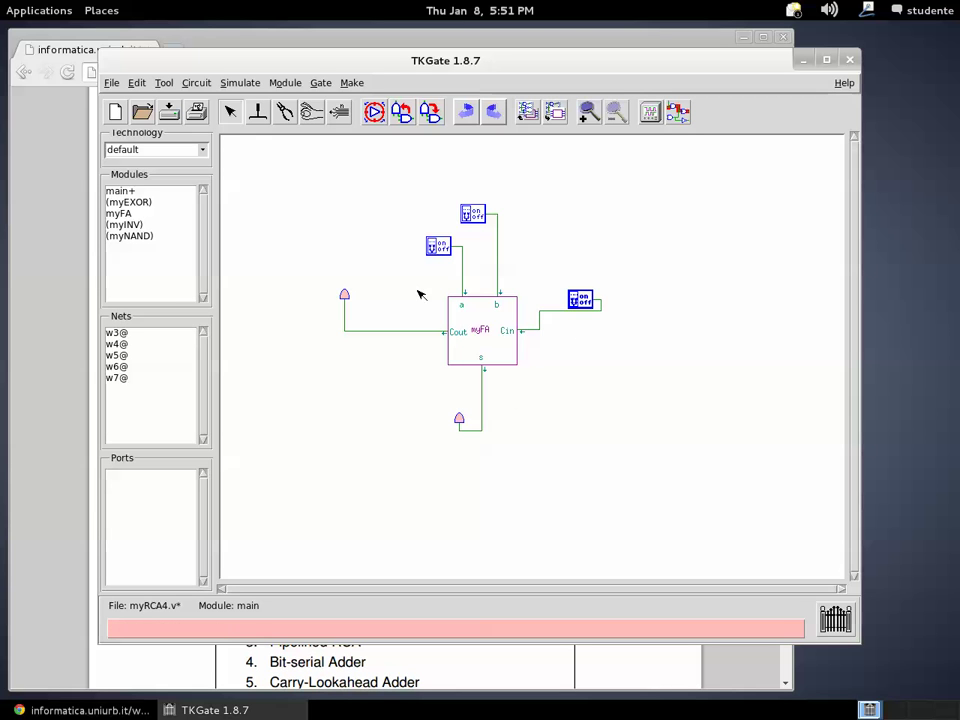
Begin the simulation, minimize the browser and scope windows to uncover the circuit, and run it
{"action": "left_click", "coordinate": [240, 84]}
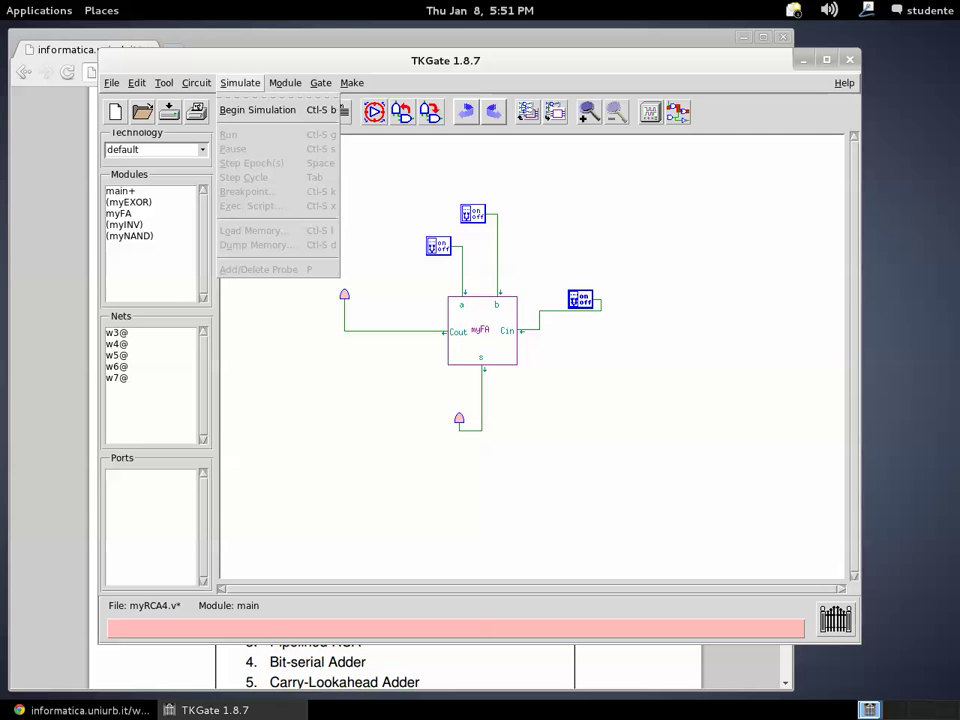
{"action": "left_click", "coordinate": [253, 109]}
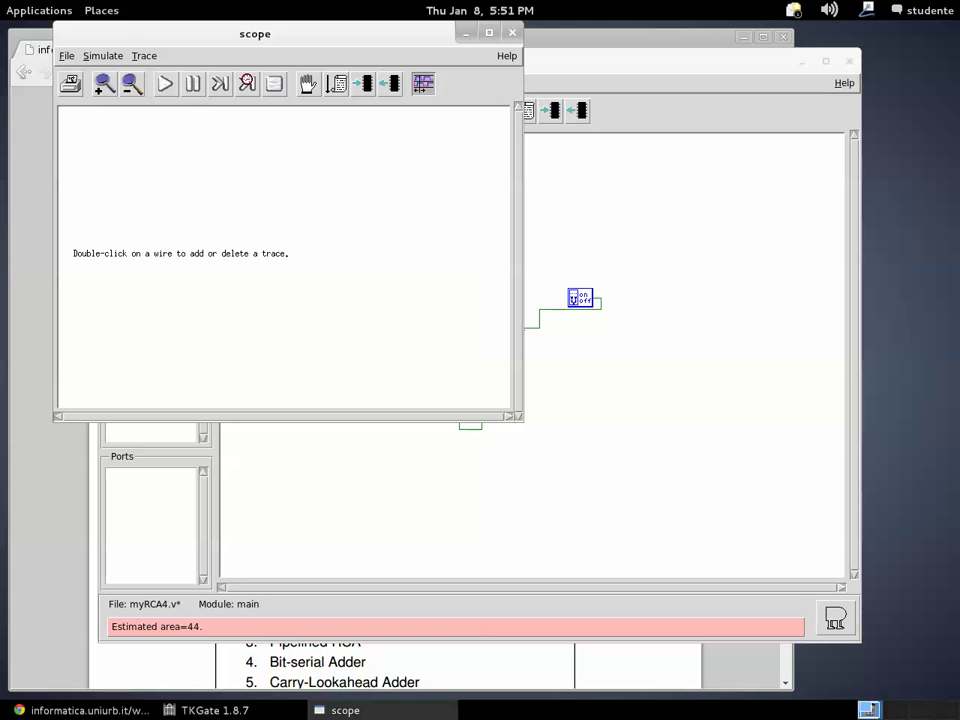
{"action": "left_click_drag", "start_coordinate": [253, 26], "coordinate": [606, 246]}
{"action": "left_click", "coordinate": [744, 40]}
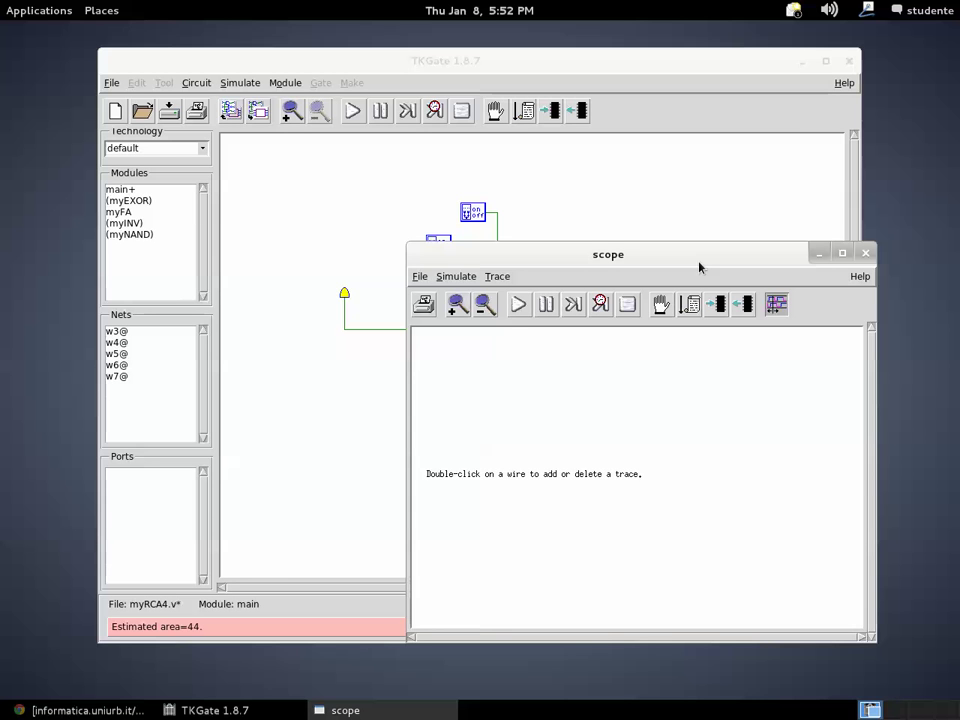
{"action": "left_click", "coordinate": [820, 257]}
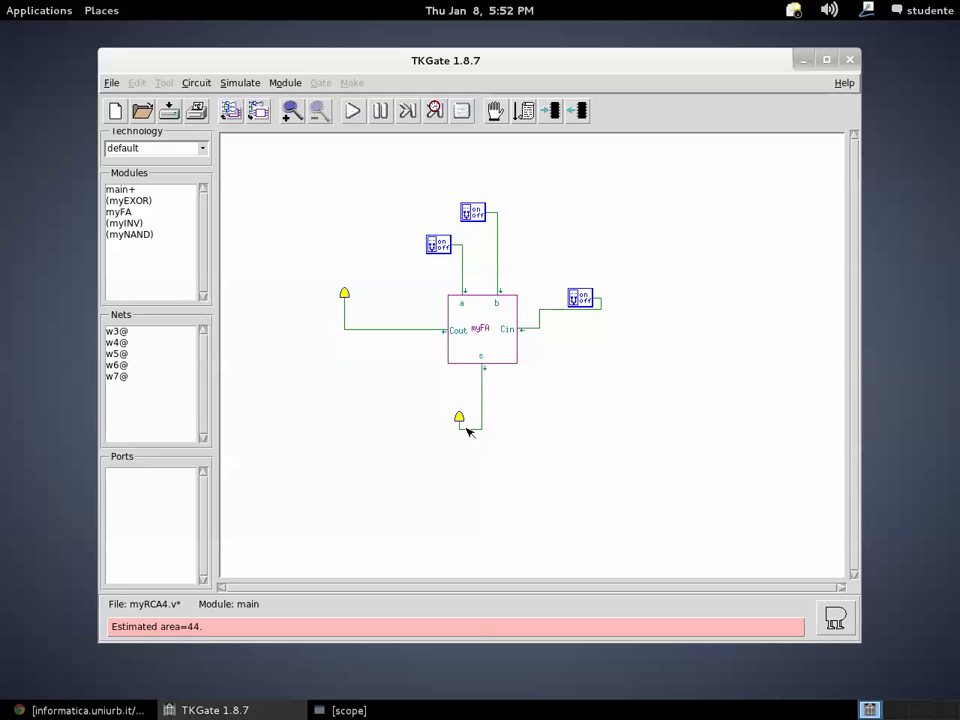
{"action": "left_click", "coordinate": [350, 116]}
Test the full adder with only a on, only b on, and both a and b on, keeping Cin off
{"action": "left_click", "coordinate": [445, 247]}
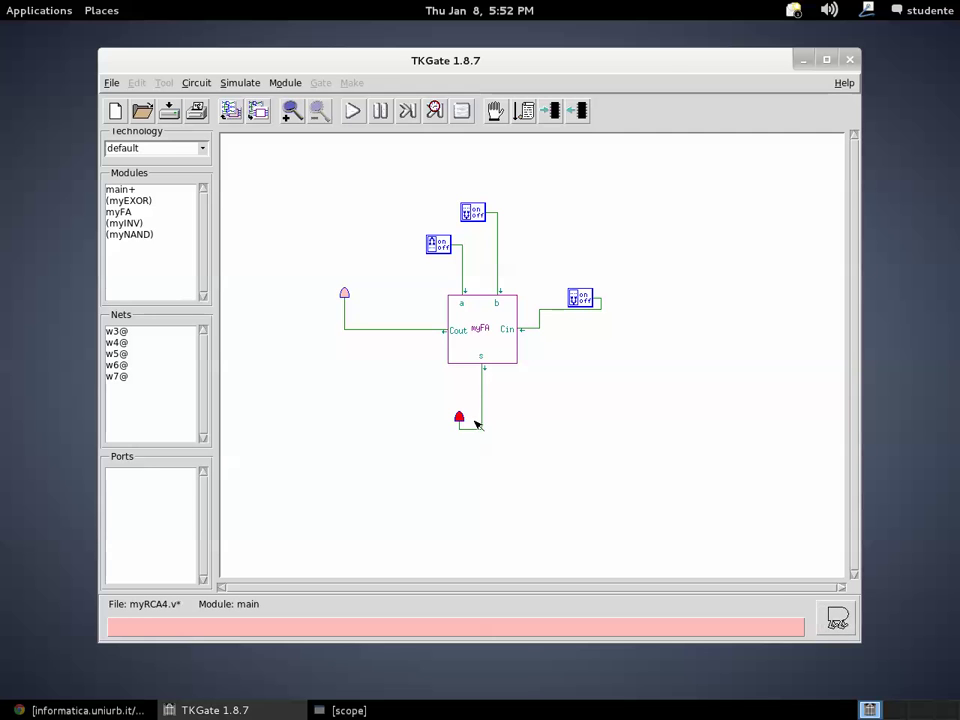
{"action": "left_click", "coordinate": [440, 246]}
{"action": "left_click", "coordinate": [473, 212]}
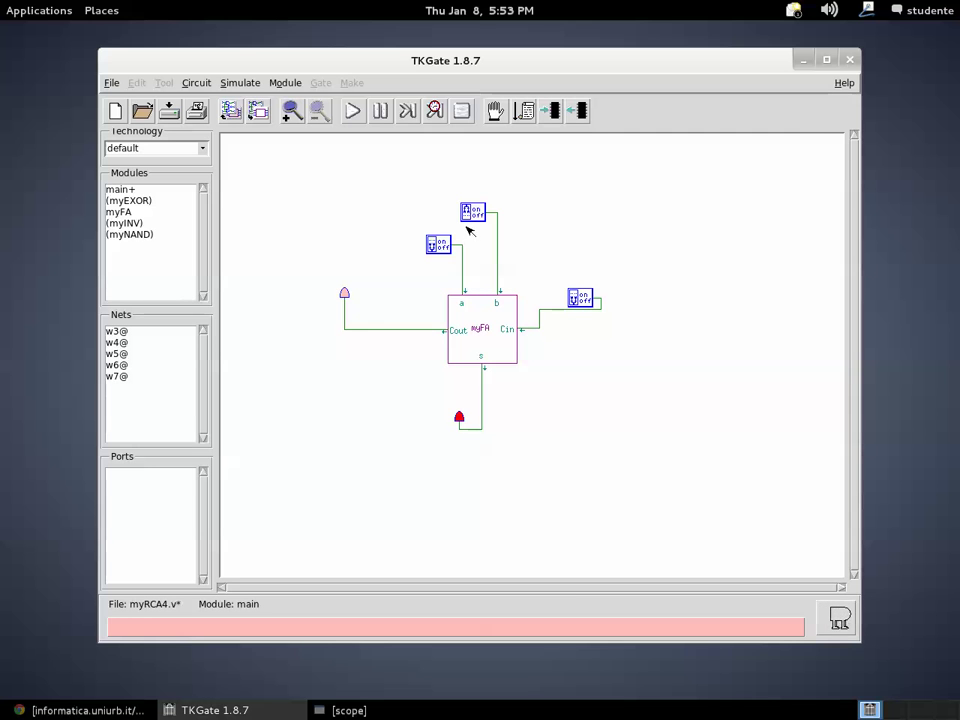
{"action": "left_click", "coordinate": [444, 248]}
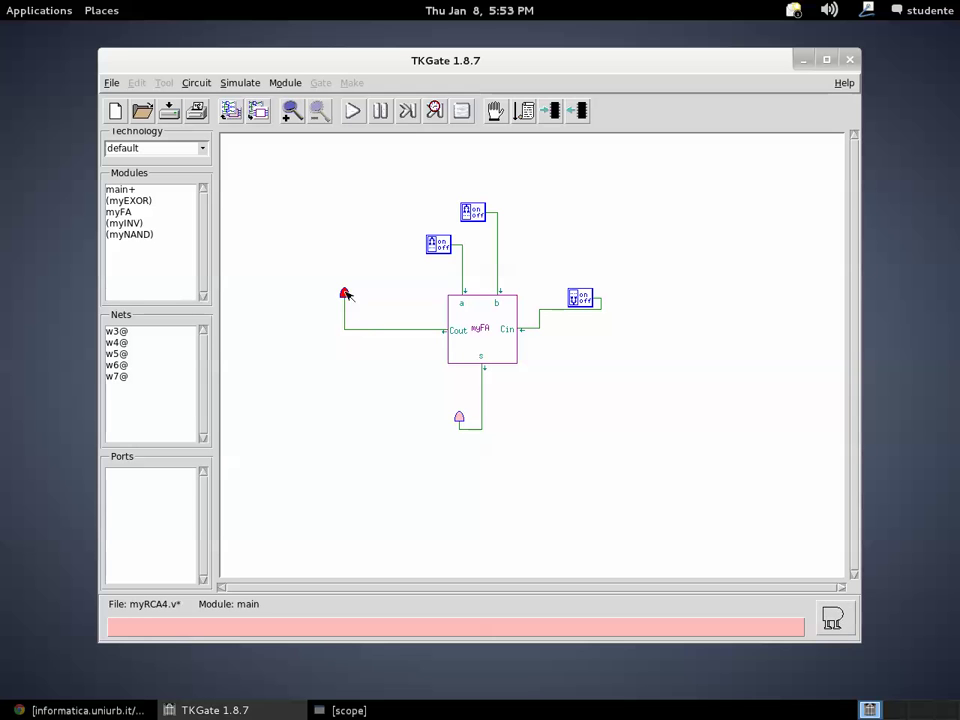
Test the full adder with Cin on, combining it with both a and b on, only b on, both off, and only a on
{"action": "left_click", "coordinate": [587, 302]}
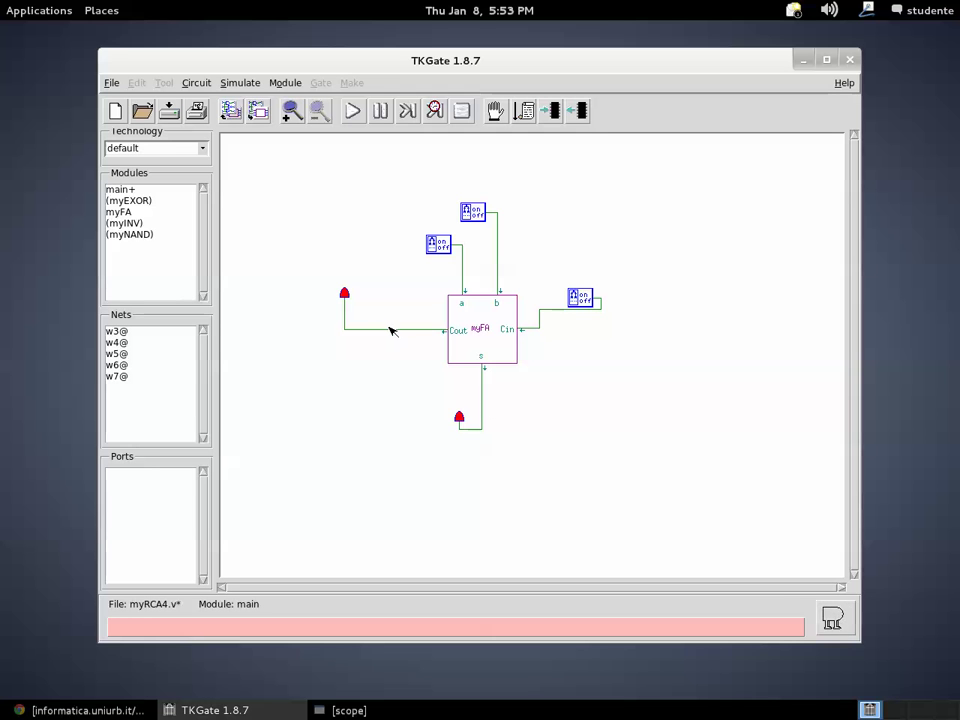
{"action": "left_click", "coordinate": [475, 213]}
{"action": "left_click", "coordinate": [437, 246]}
{"action": "left_click", "coordinate": [472, 216]}
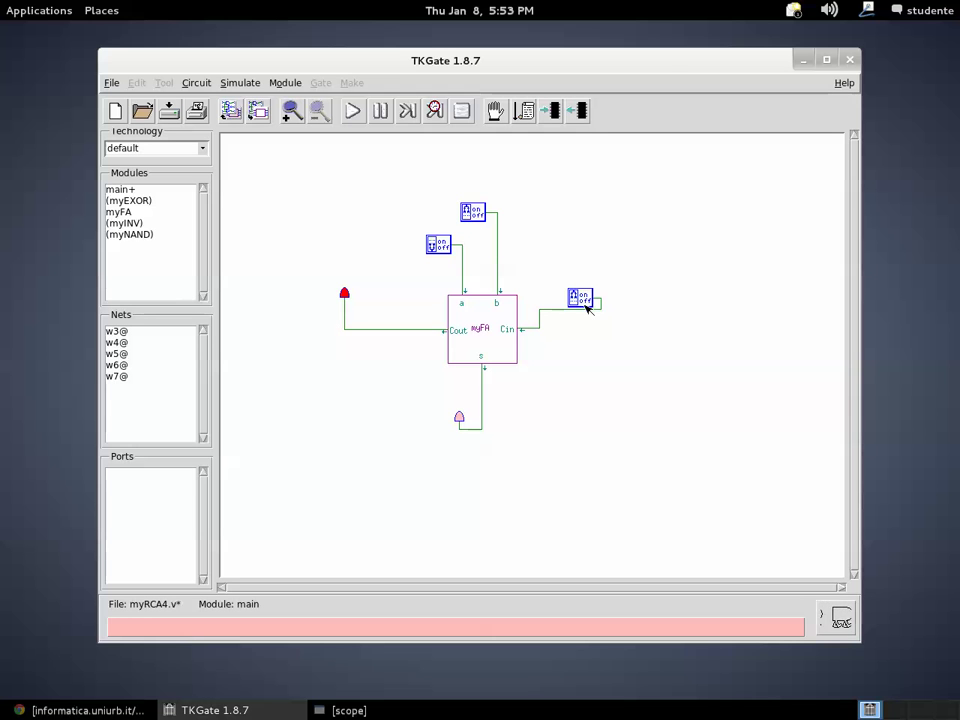
{"action": "left_click", "coordinate": [474, 214]}
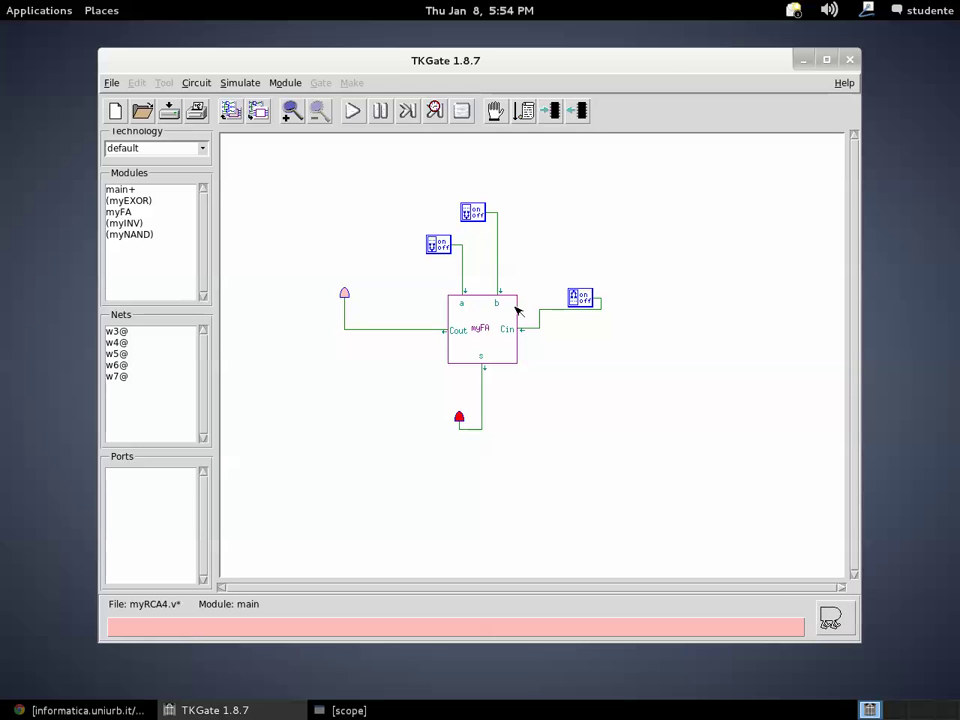
{"action": "left_click", "coordinate": [441, 244]}
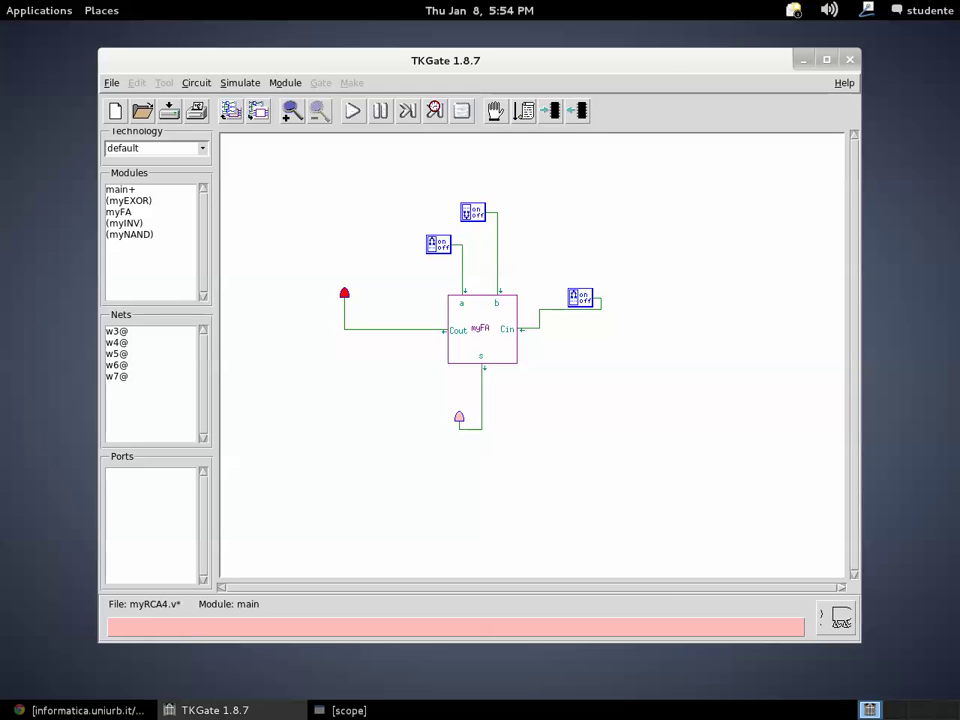
End the full-adder simulation to return to circuit editing
{"action": "key", "text": "Delete"}
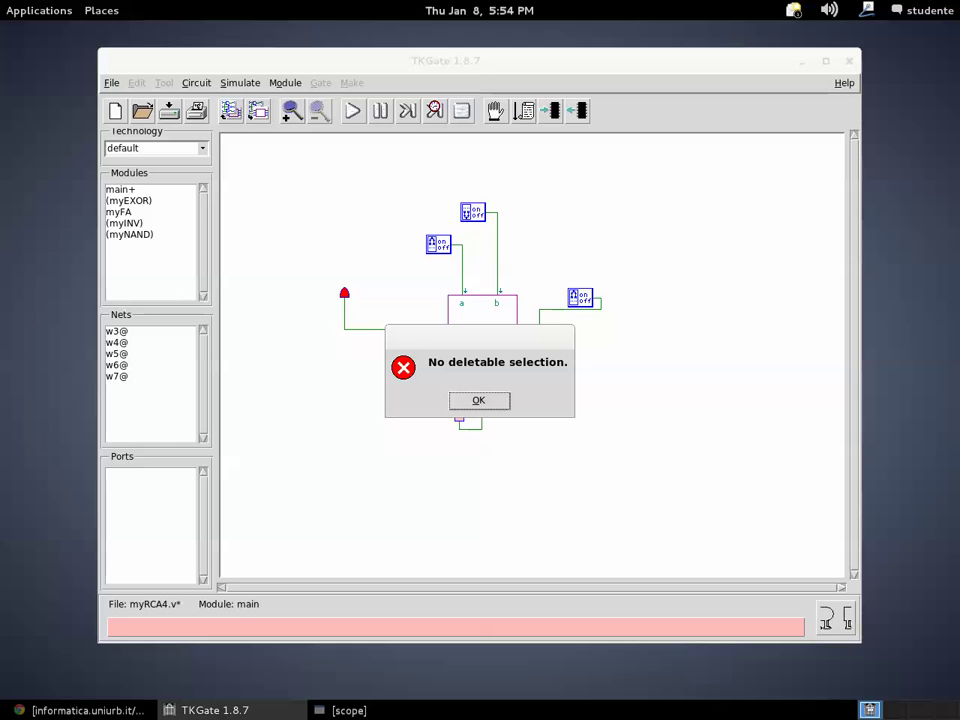
{"action": "left_click", "coordinate": [478, 400]}
{"action": "left_click", "coordinate": [461, 111]}
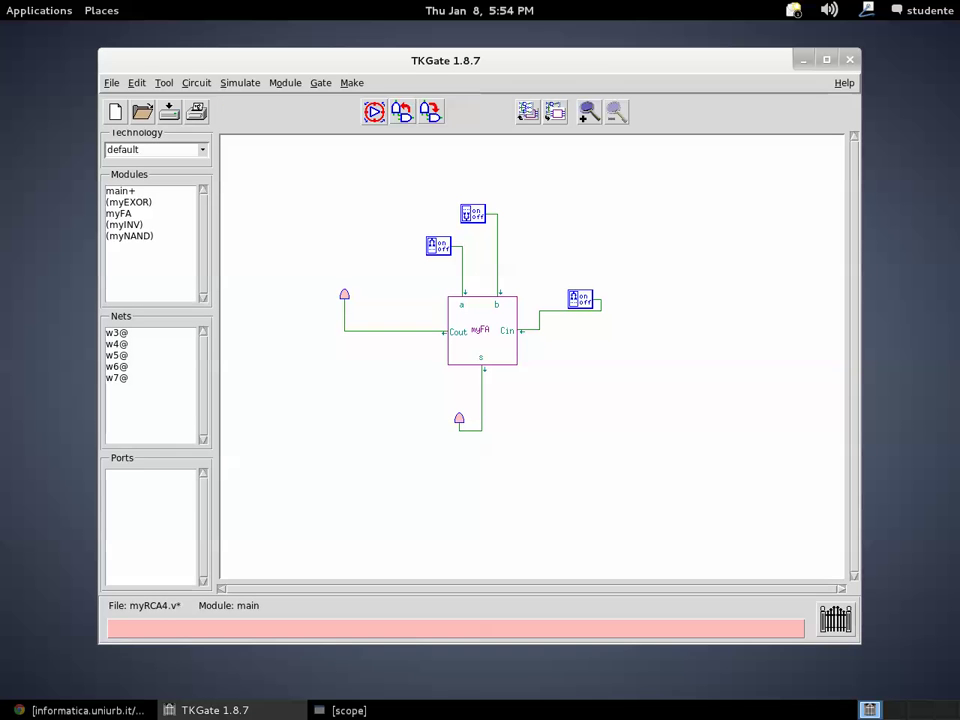
Delete the three switches on a, b and Cin and the two LEDs on s and Cout
{"action": "left_click", "coordinate": [463, 247]}
{"action": "key", "text": "Delete"}
{"action": "left_click", "coordinate": [472, 214]}
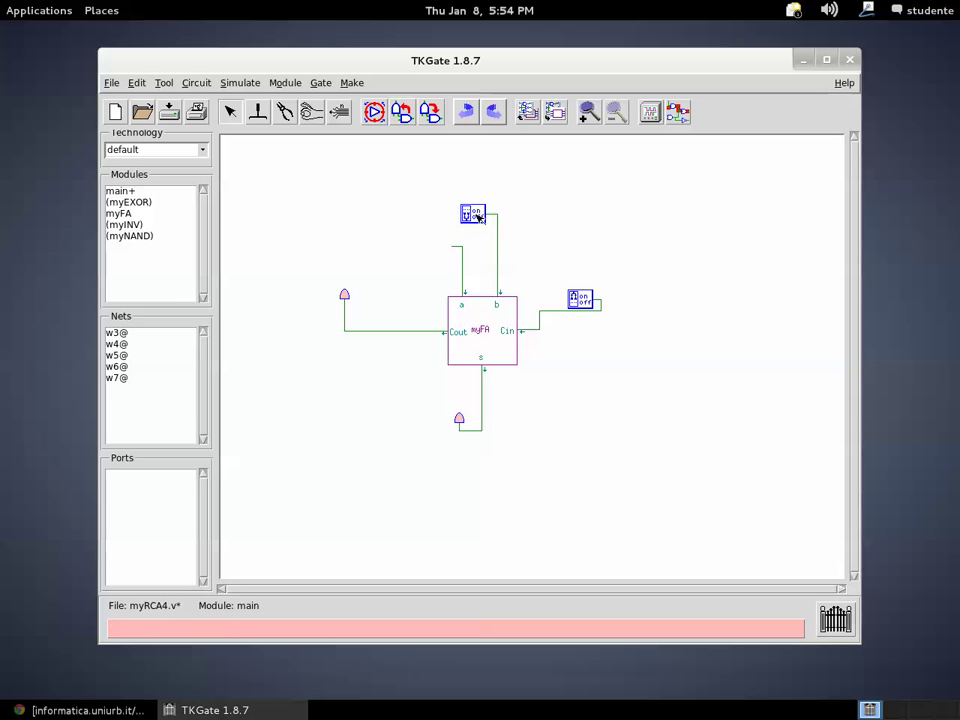
{"action": "key", "text": "Delete"}
{"action": "left_click", "coordinate": [575, 300]}
{"action": "key", "text": "Delete"}
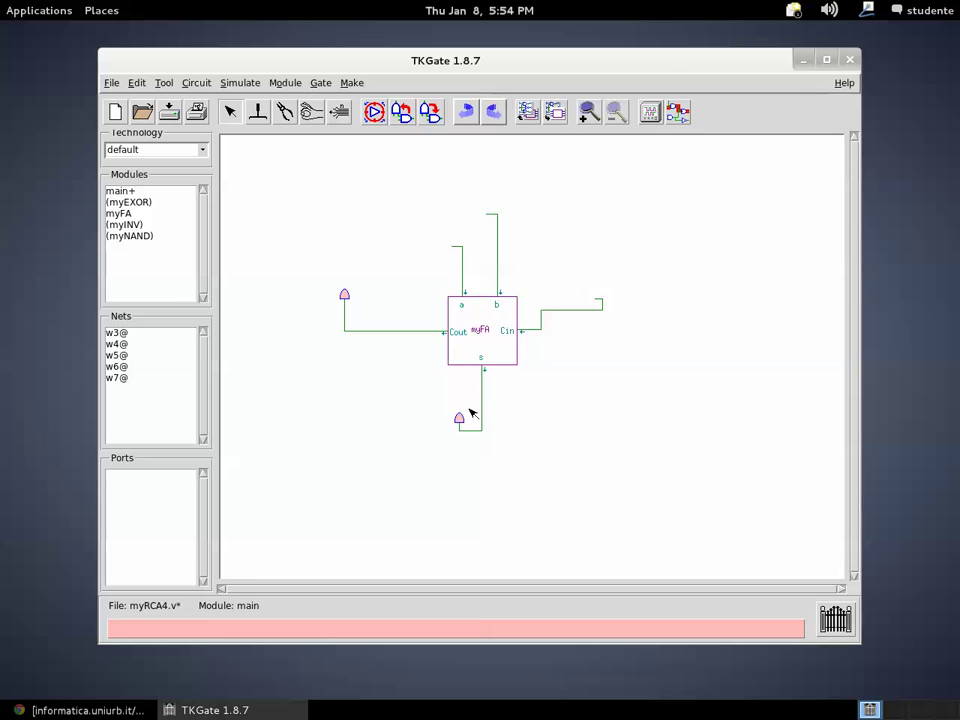
{"action": "left_click", "coordinate": [460, 418]}
{"action": "key", "text": "Delete"}
{"action": "key", "text": "Delete"}
Cut the leftover wires on myFA's a, b, Cin, s and Cout ports down to short stubs
{"action": "left_click_drag", "start_coordinate": [430, 207], "coordinate": [514, 266]}
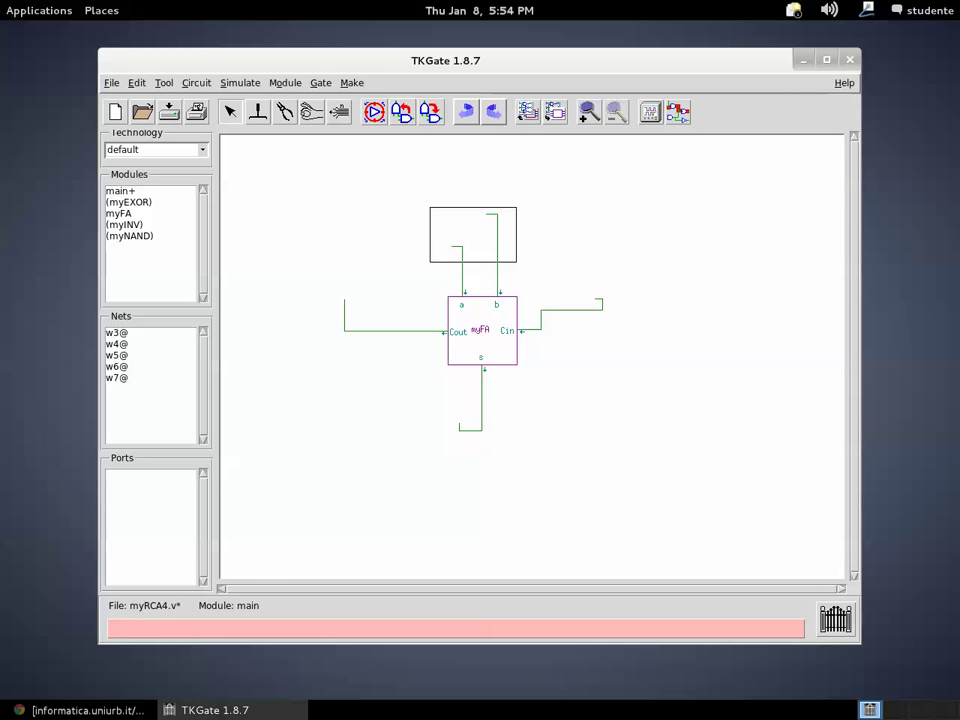
{"action": "left_click", "coordinate": [285, 113]}
{"action": "left_click", "coordinate": [462, 270]}
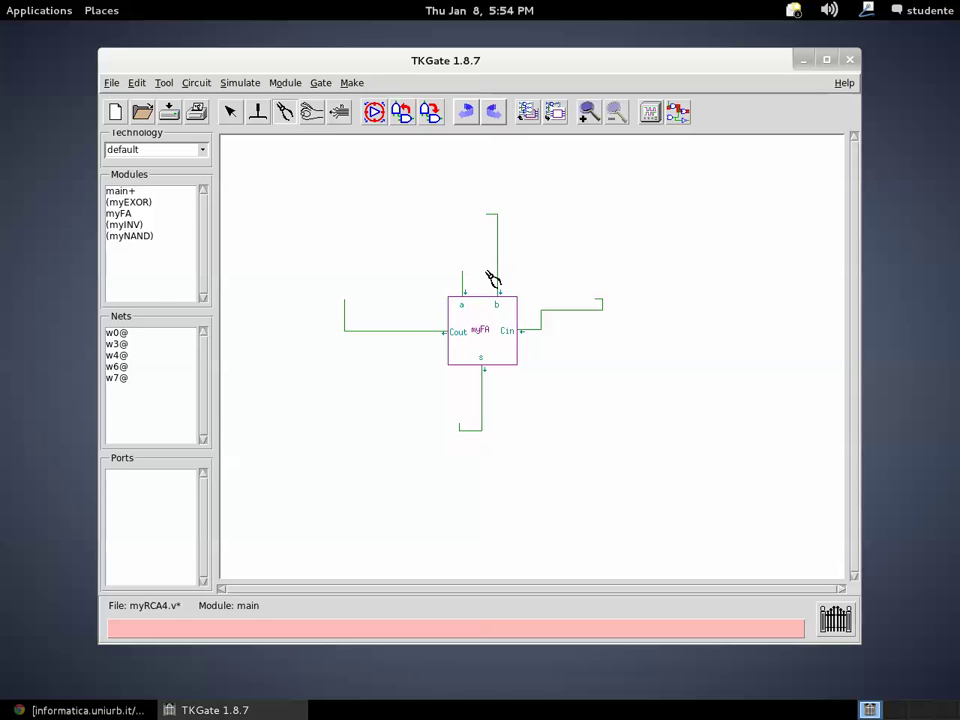
{"action": "left_click", "coordinate": [497, 273]}
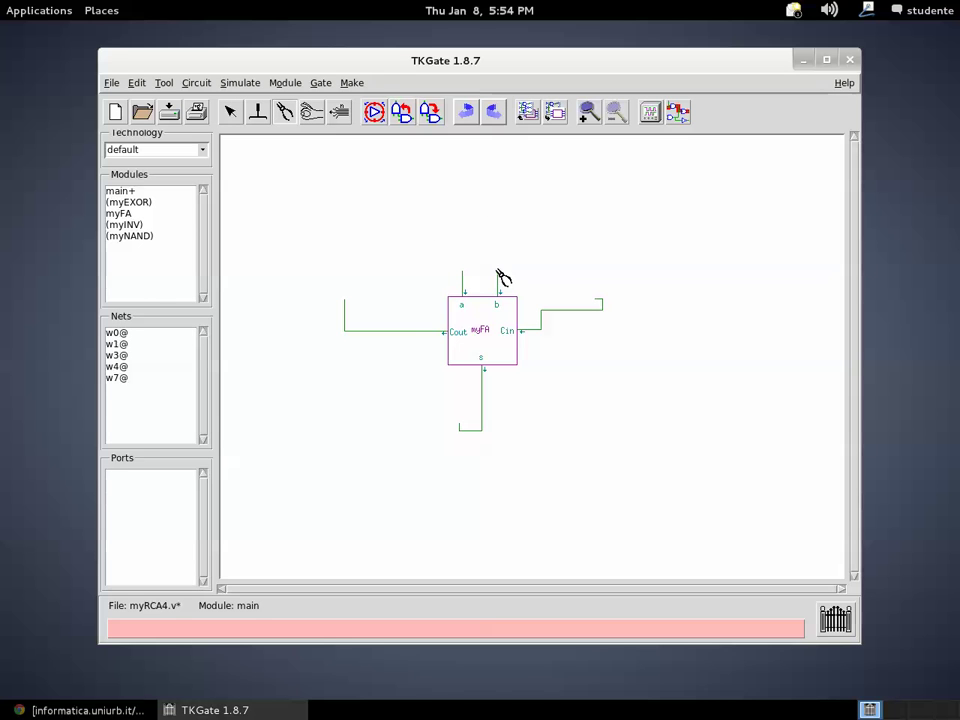
{"action": "left_click", "coordinate": [541, 320]}
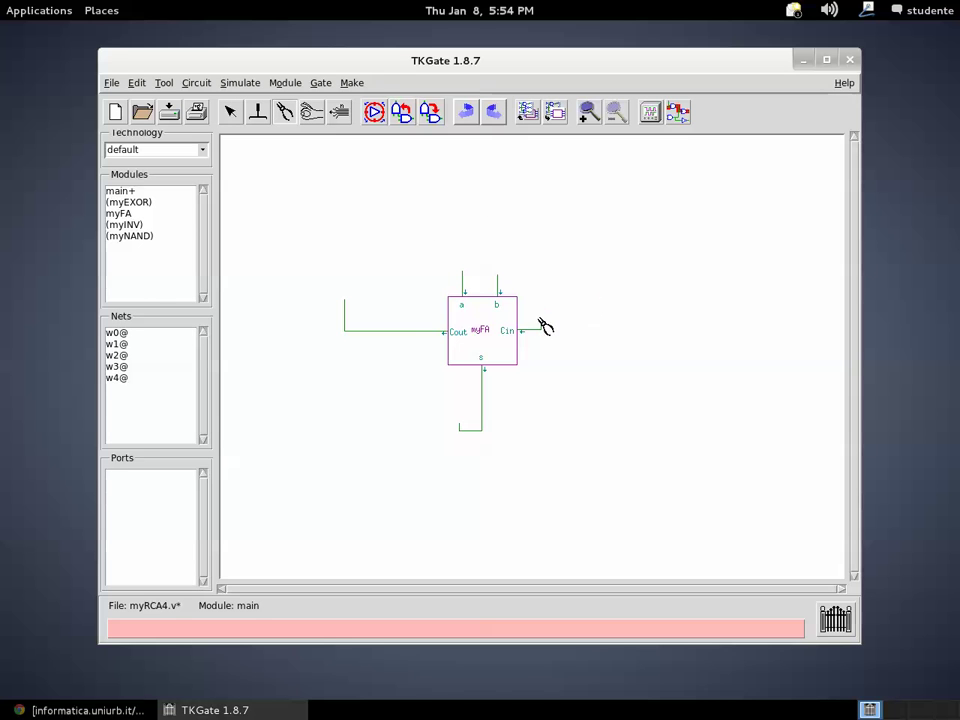
{"action": "left_click", "coordinate": [486, 388]}
{"action": "left_click", "coordinate": [430, 334]}
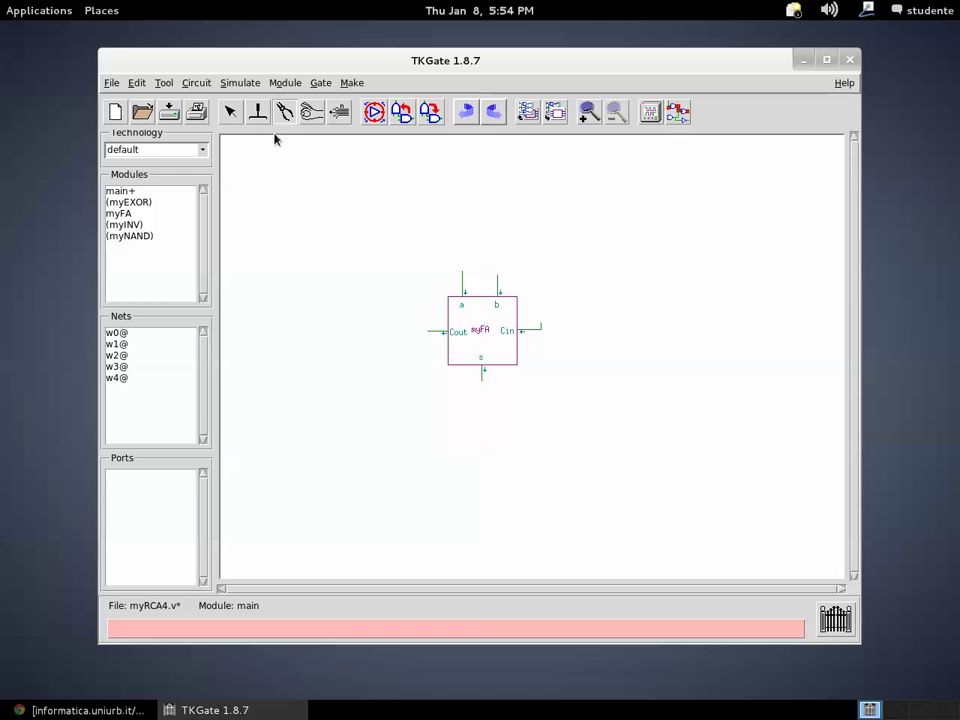
Move the myFA block toward the right of the canvas and place a copy of it just to its left
{"action": "left_click", "coordinate": [230, 111]}
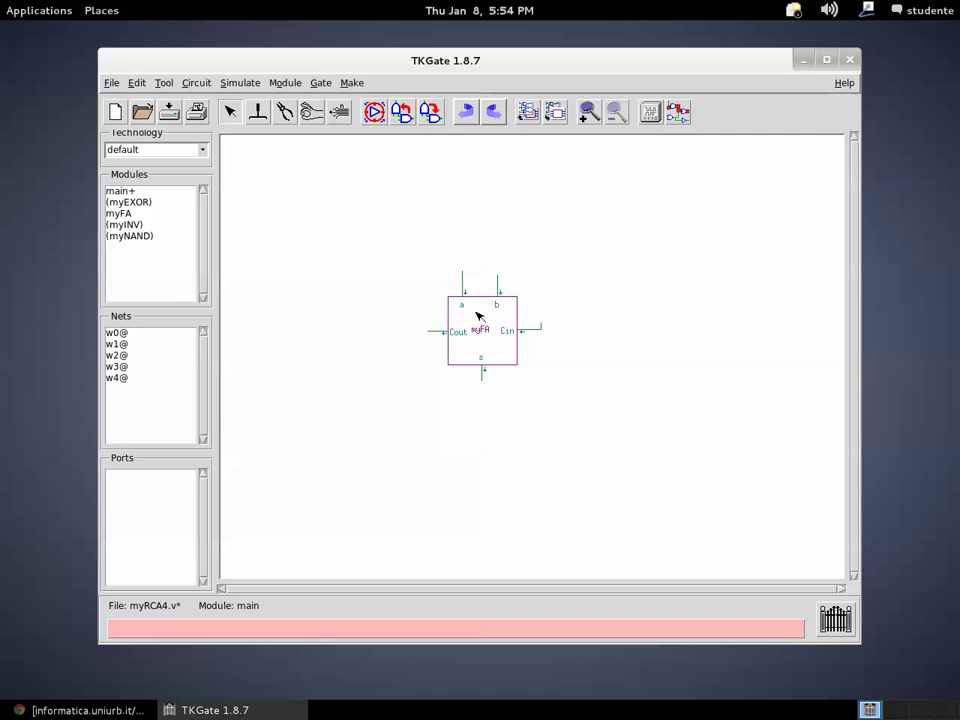
{"action": "left_click_drag", "start_coordinate": [478, 314], "coordinate": [672, 329]}
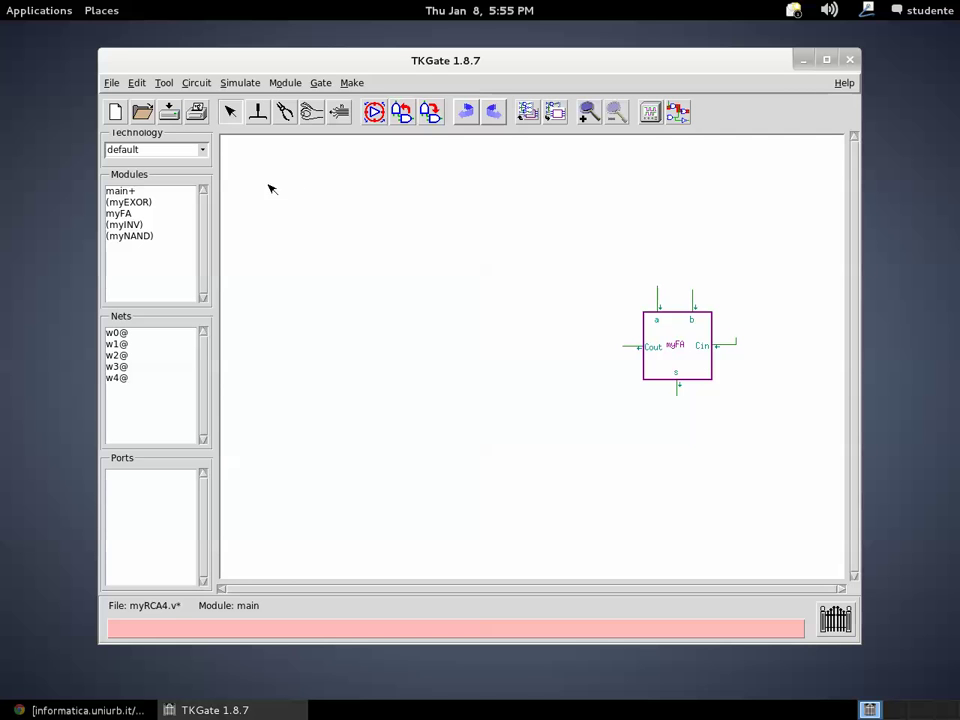
{"action": "left_click", "coordinate": [136, 82]}
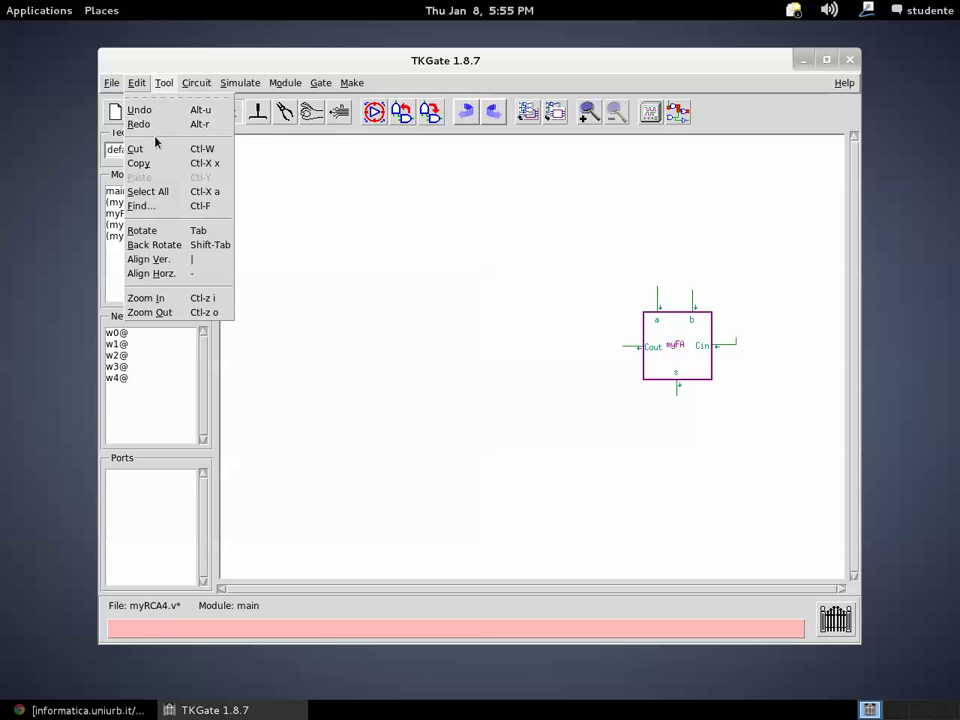
{"action": "left_click", "coordinate": [156, 163]}
{"action": "right_click", "coordinate": [490, 325]}
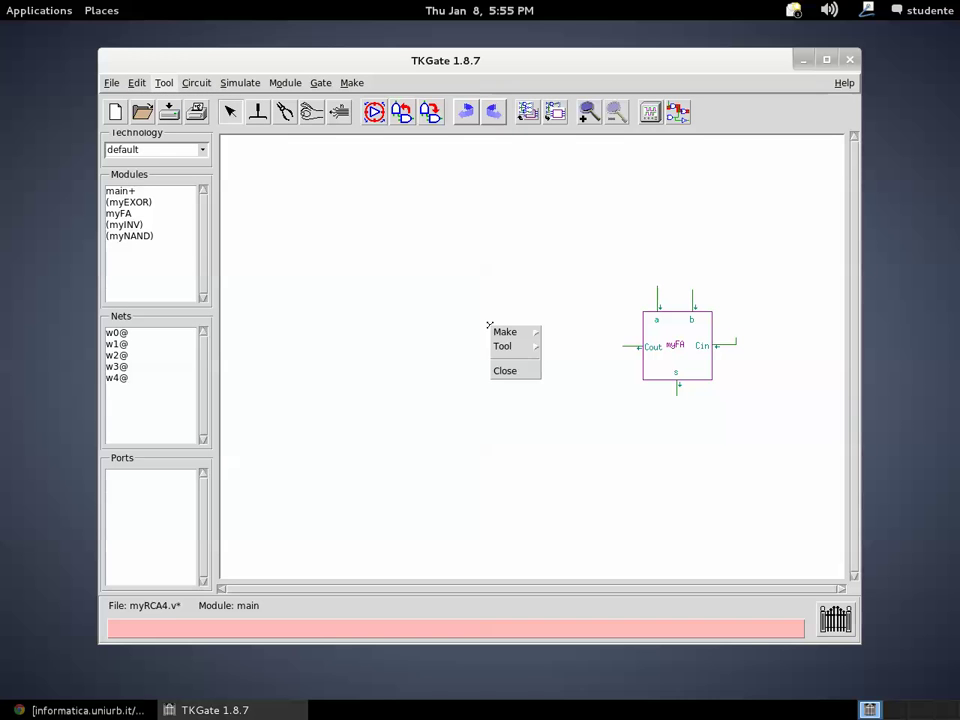
{"action": "left_click", "coordinate": [143, 88]}
{"action": "left_click", "coordinate": [143, 88]}
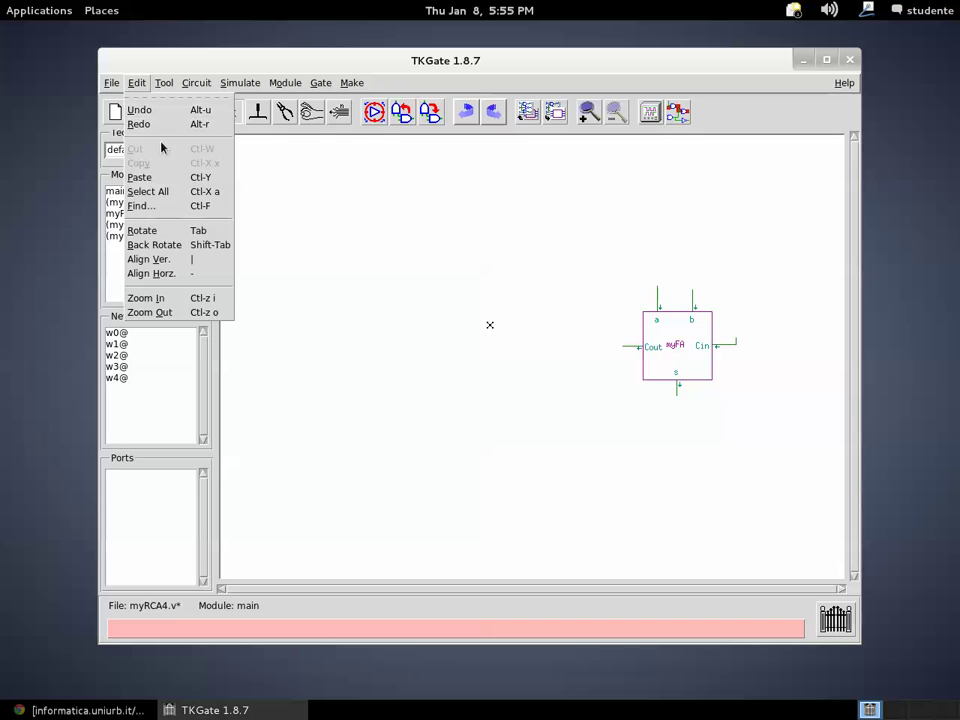
{"action": "left_click", "coordinate": [165, 177]}
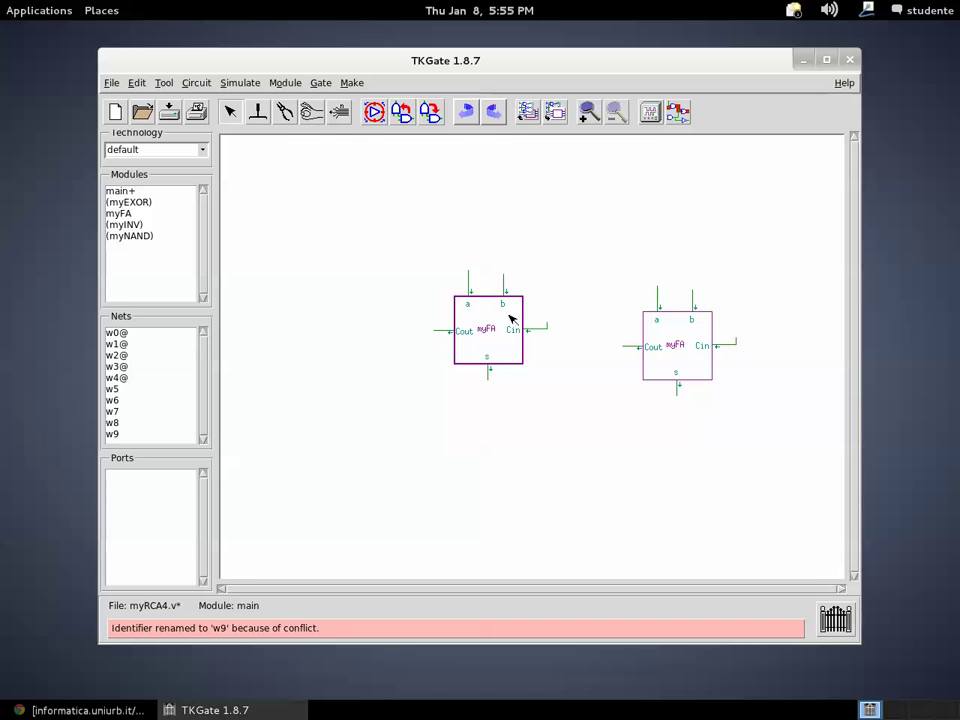
{"action": "left_click_drag", "start_coordinate": [510, 315], "coordinate": [570, 333]}
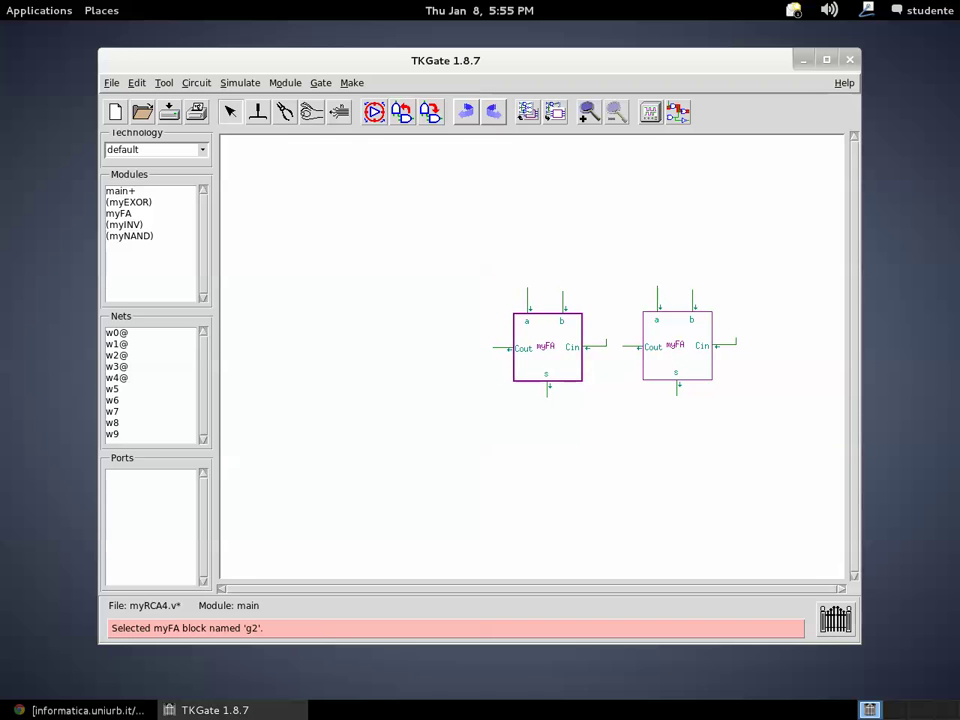
Paste two more myFA copies further left and line them up in a row of four blocks
{"action": "left_click", "coordinate": [381, 305]}
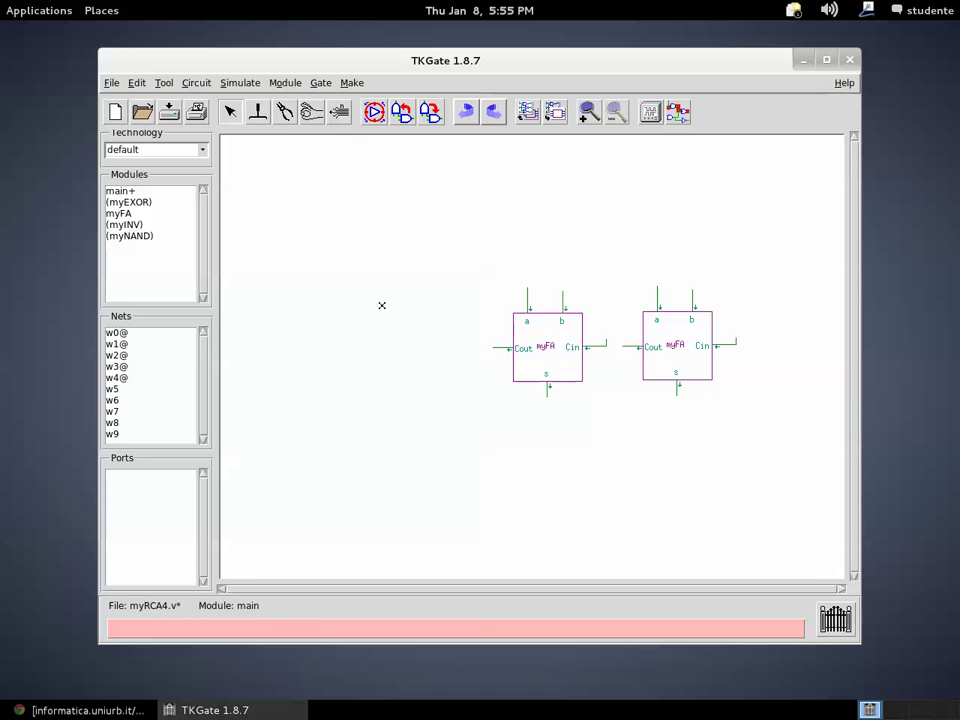
{"action": "left_click", "coordinate": [139, 84]}
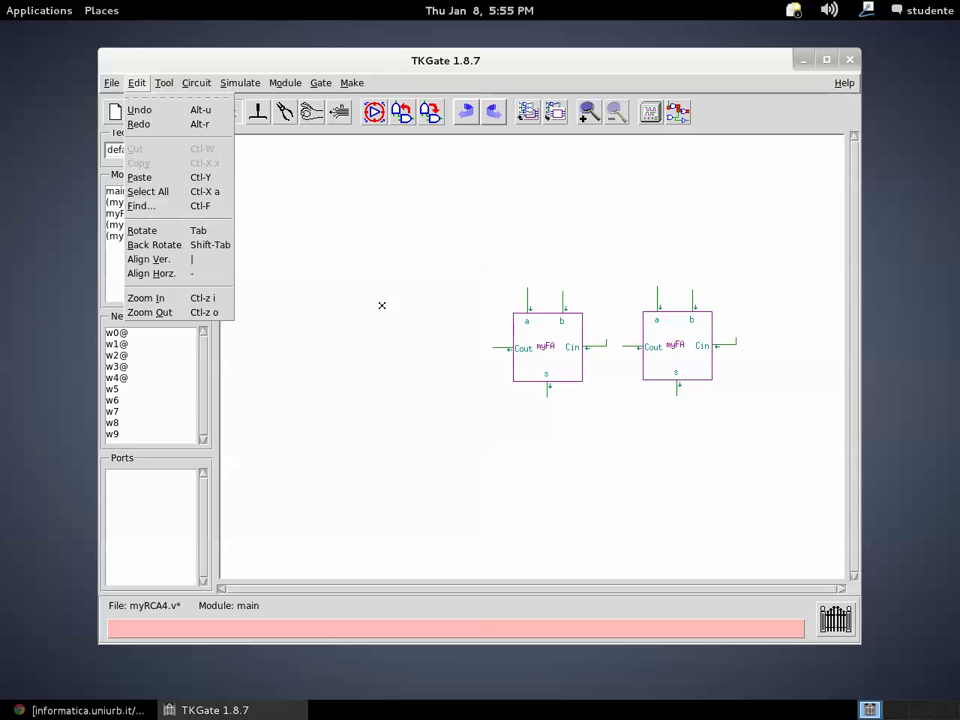
{"action": "left_click", "coordinate": [157, 185]}
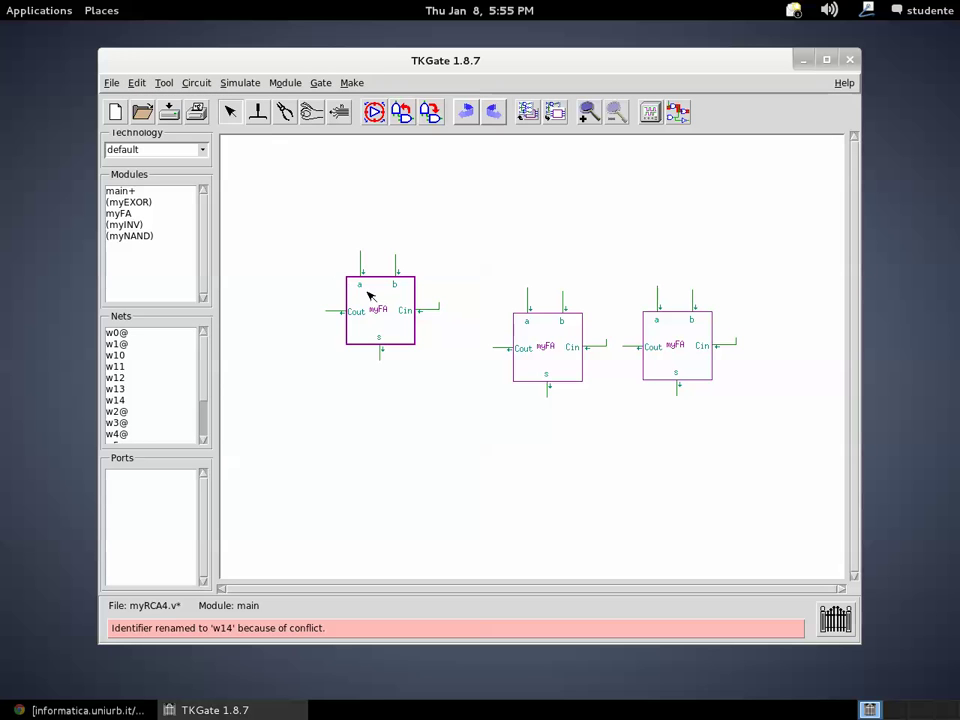
{"action": "left_click_drag", "start_coordinate": [368, 296], "coordinate": [414, 339]}
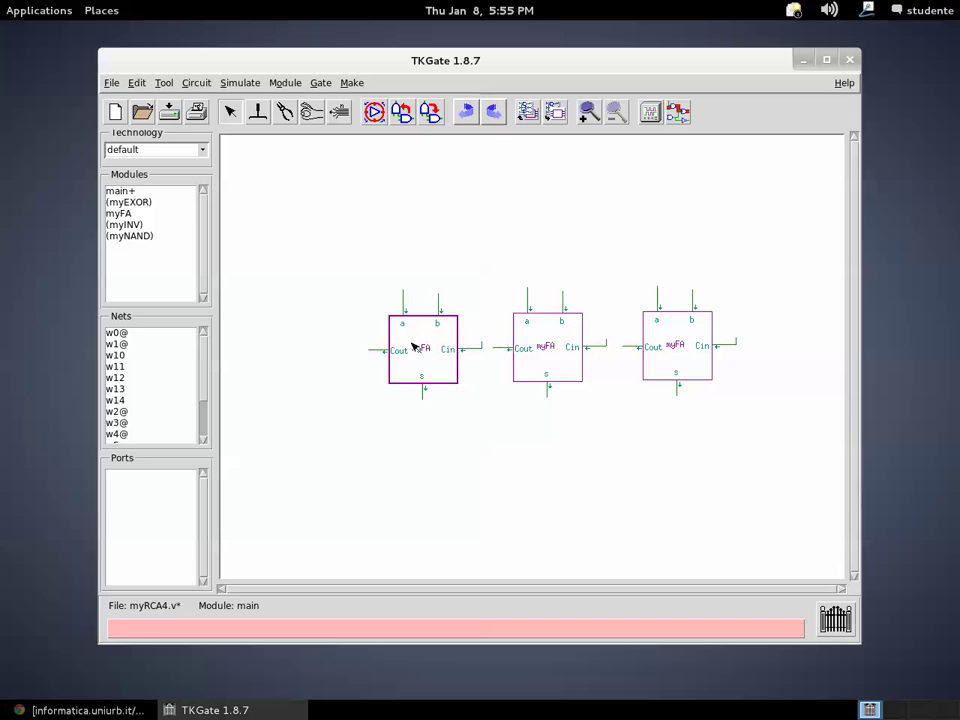
{"action": "left_click", "coordinate": [314, 349]}
{"action": "left_click", "coordinate": [137, 83]}
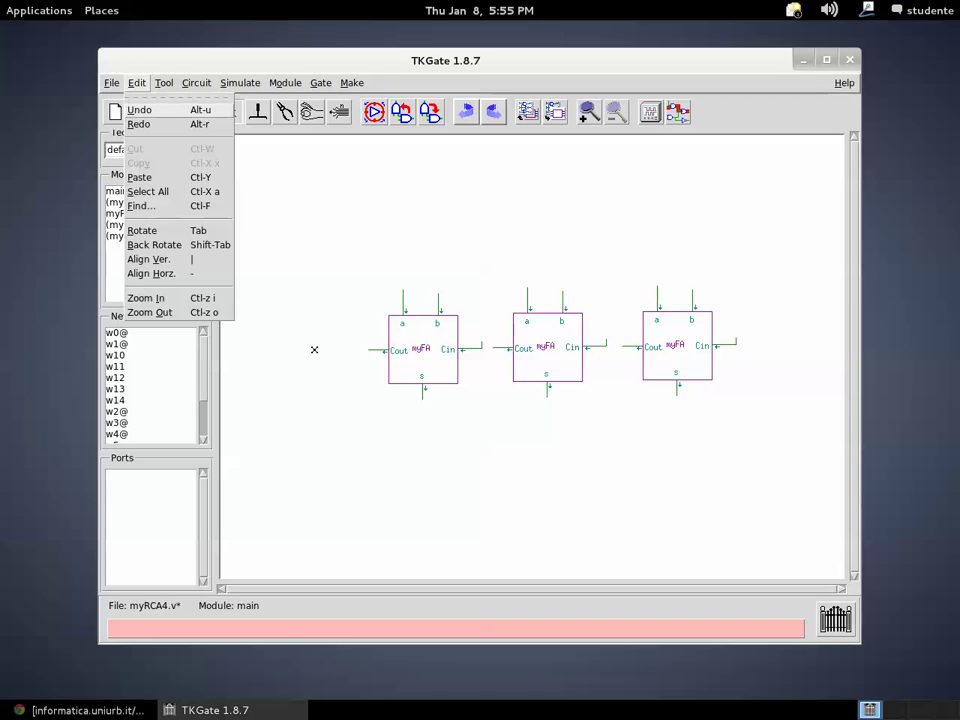
{"action": "left_click", "coordinate": [140, 177]}
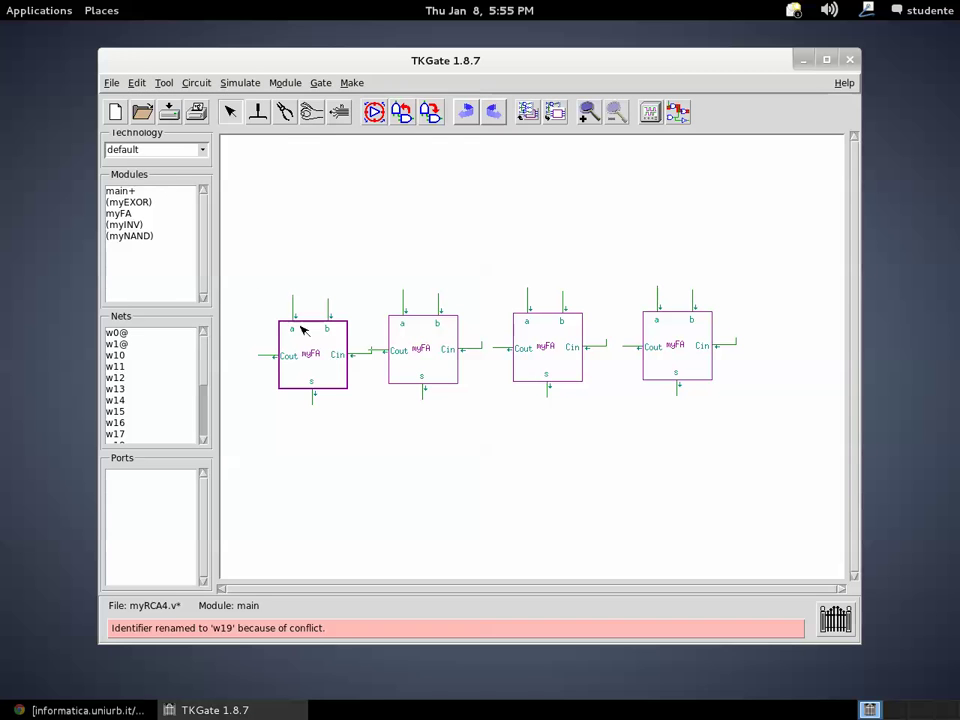
{"action": "left_click_drag", "start_coordinate": [315, 339], "coordinate": [303, 334]}
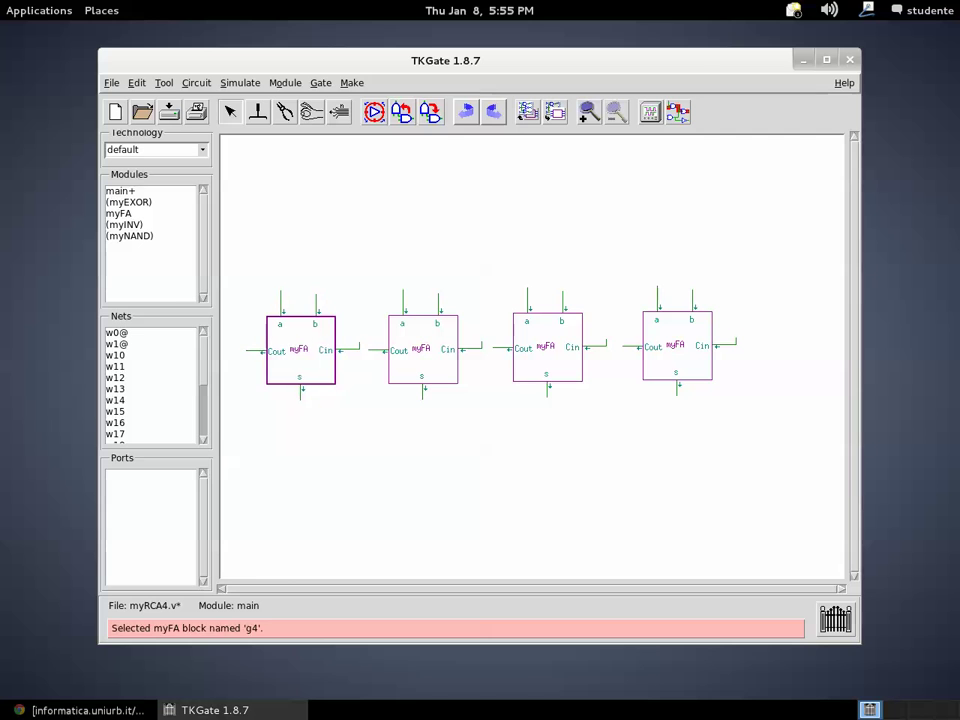
Connect the Cin of each of the three left myFA blocks to the Cout of the block on its right
{"action": "left_click", "coordinate": [360, 346]}
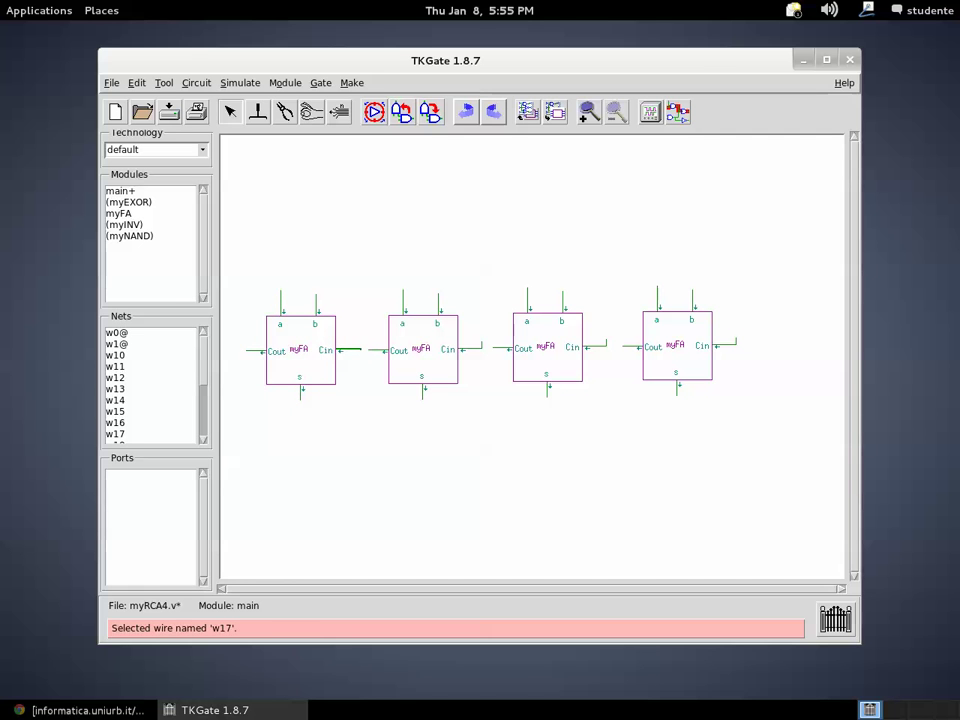
{"action": "left_click_drag", "start_coordinate": [367, 349], "coordinate": [371, 349]}
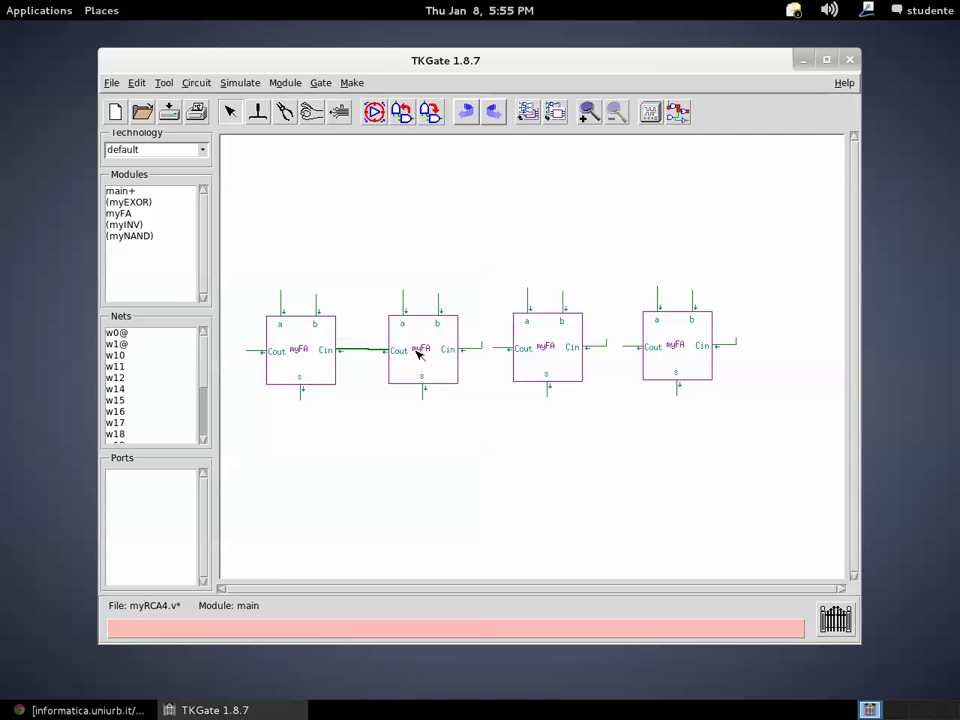
{"action": "left_click", "coordinate": [482, 345]}
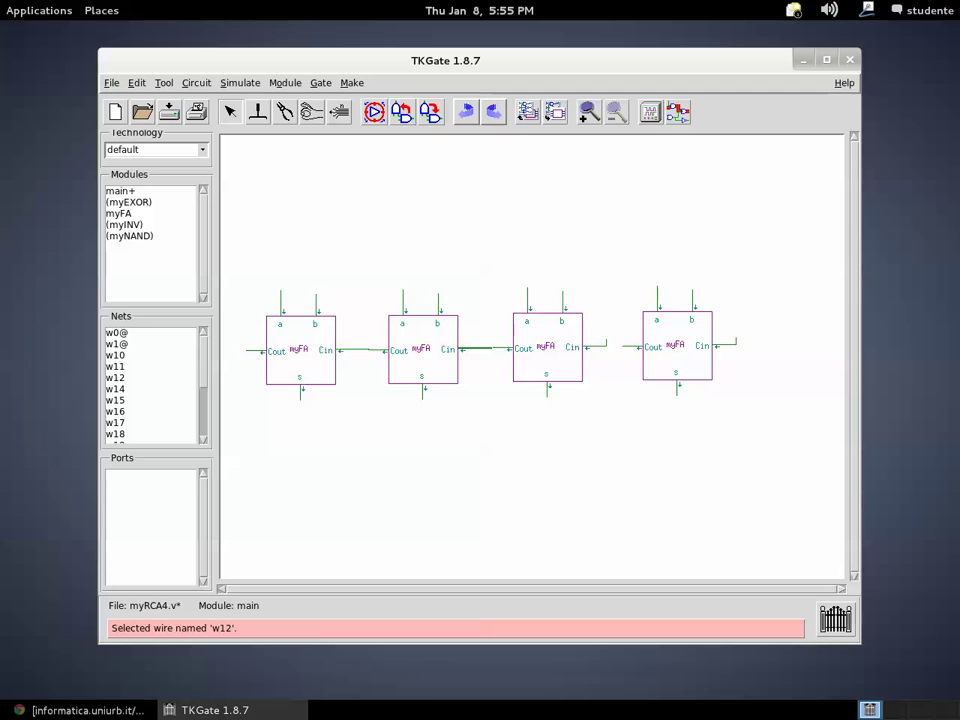
{"action": "left_click_drag", "start_coordinate": [490, 348], "coordinate": [492, 348]}
{"action": "left_click", "coordinate": [606, 344]}
{"action": "left_click_drag", "start_coordinate": [632, 347], "coordinate": [636, 350]}
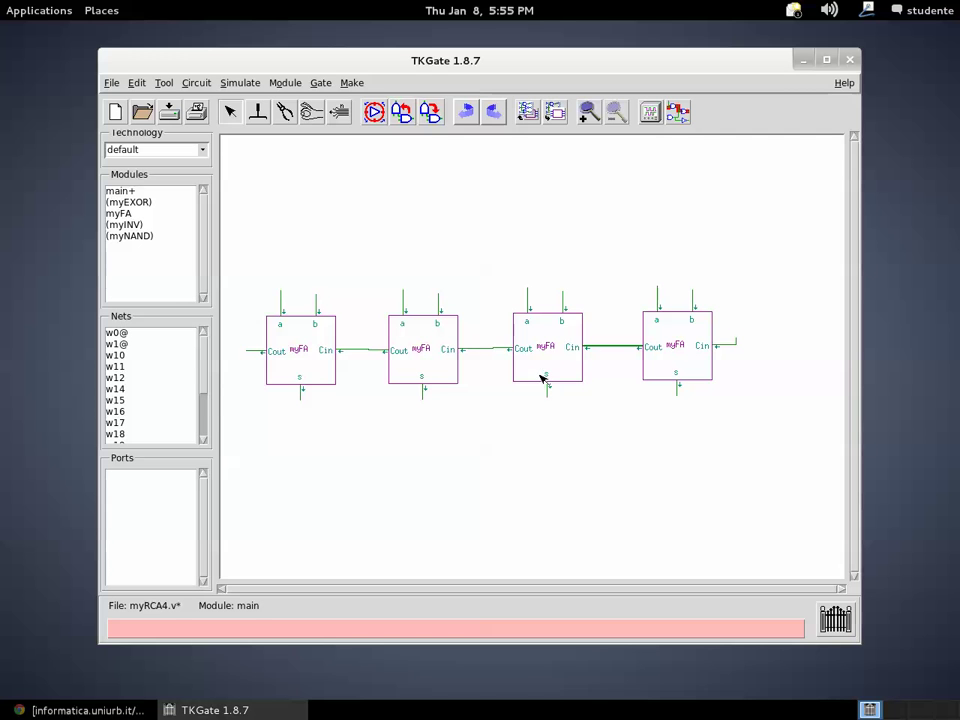
Shift the three left myFA blocks rightward to tighten the row and straighten the carry wires
{"action": "left_click_drag", "start_coordinate": [544, 369], "coordinate": [568, 369]}
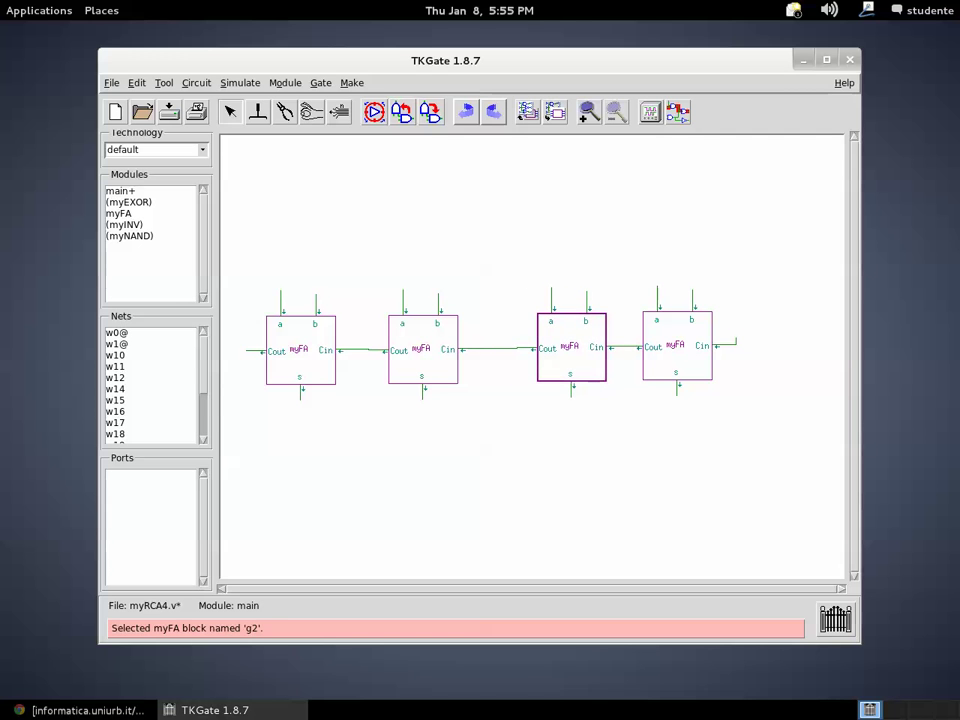
{"action": "left_click_drag", "start_coordinate": [444, 369], "coordinate": [480, 364]}
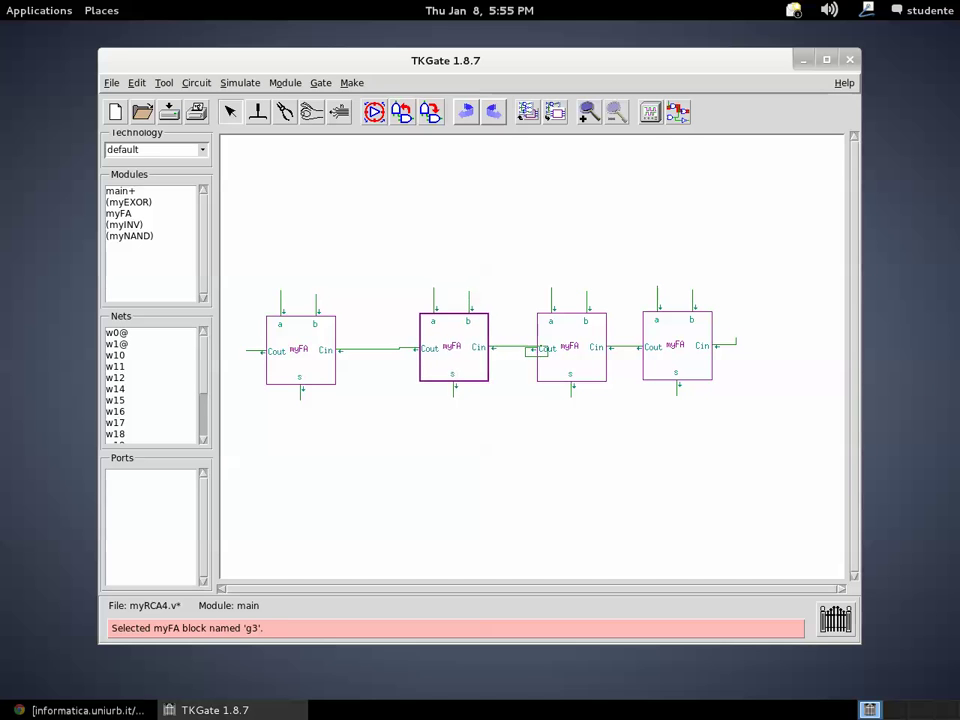
{"action": "left_click", "coordinate": [586, 366]}
{"action": "left_click_drag", "start_coordinate": [586, 366], "coordinate": [592, 364]}
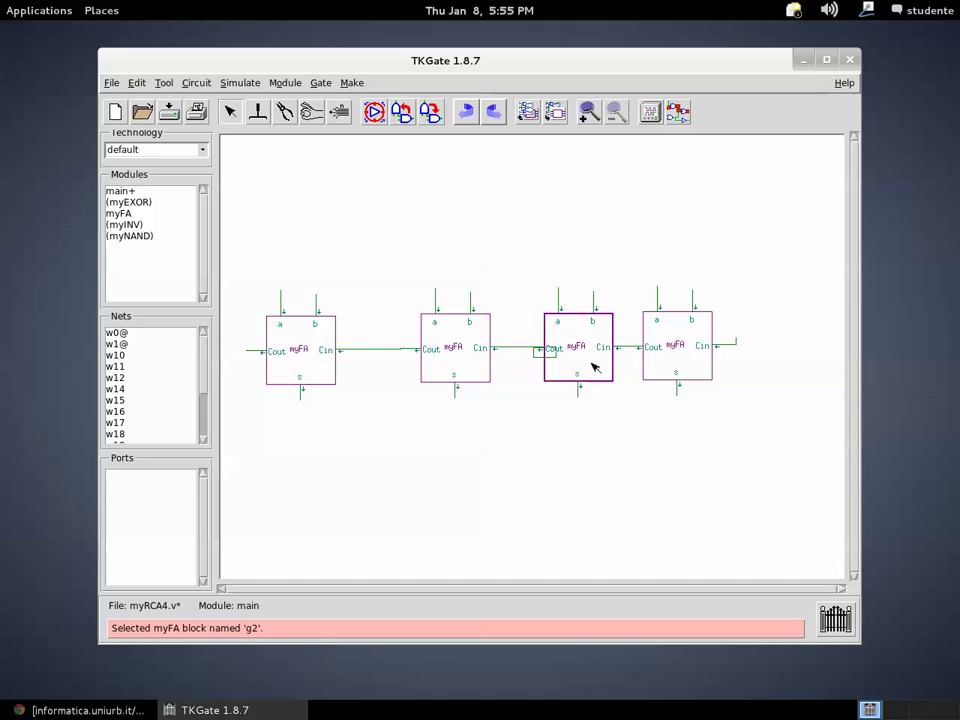
{"action": "left_click_drag", "start_coordinate": [318, 369], "coordinate": [362, 366]}
{"action": "left_click_drag", "start_coordinate": [460, 374], "coordinate": [465, 370]}
{"action": "left_click", "coordinate": [463, 369]}
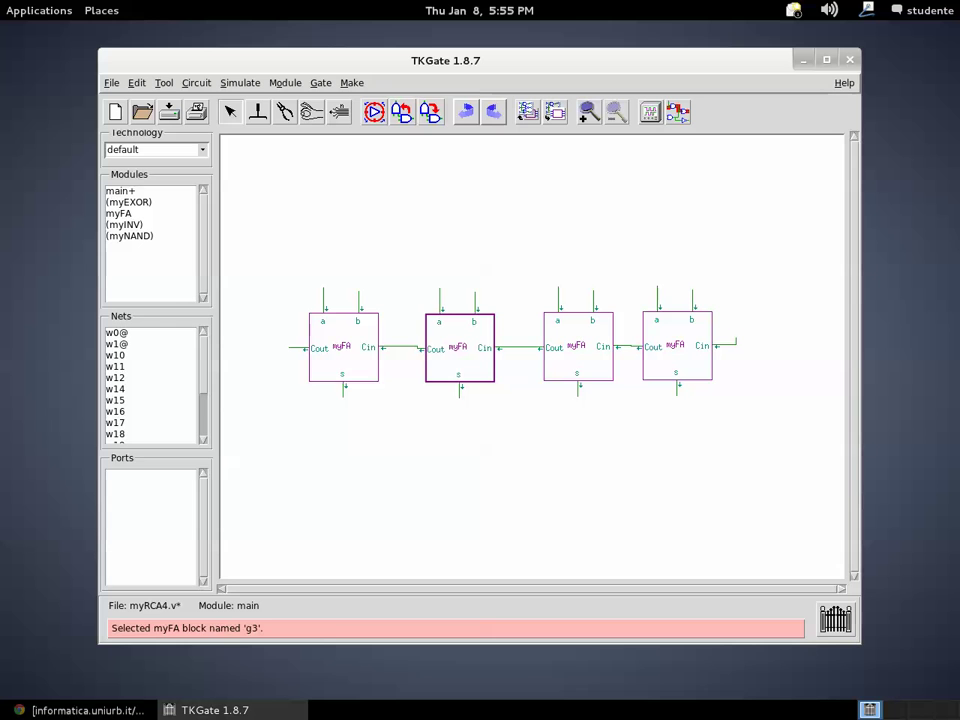
Nudge the leftmost myFA block slightly right and down to straighten the carry wire to its neighbour
{"action": "left_click", "coordinate": [358, 364]}
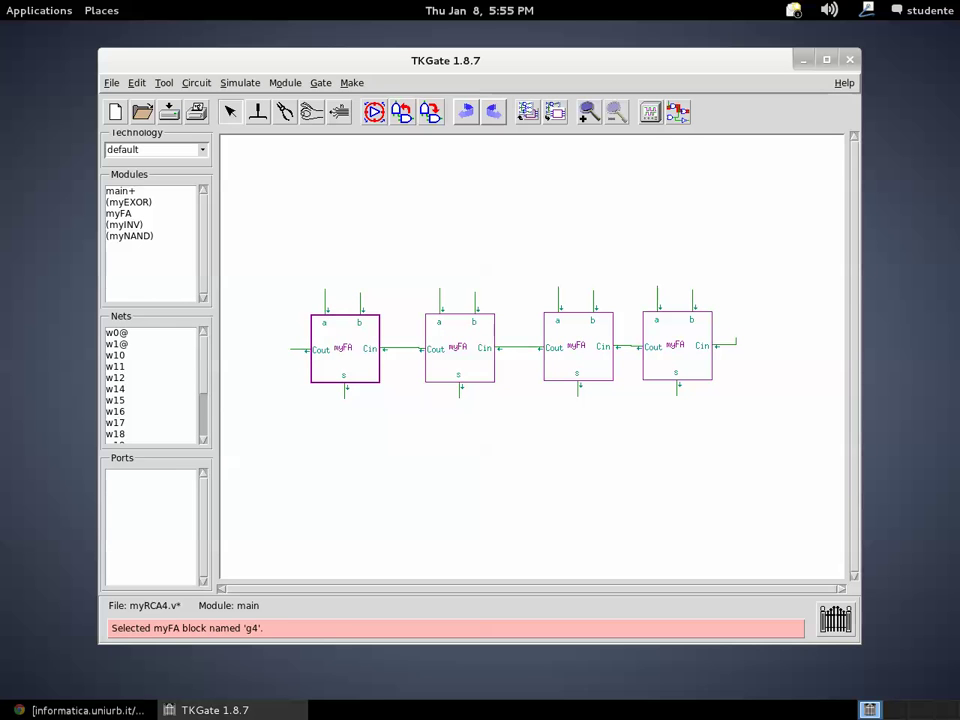
{"action": "left_click_drag", "start_coordinate": [358, 364], "coordinate": [361, 368]}
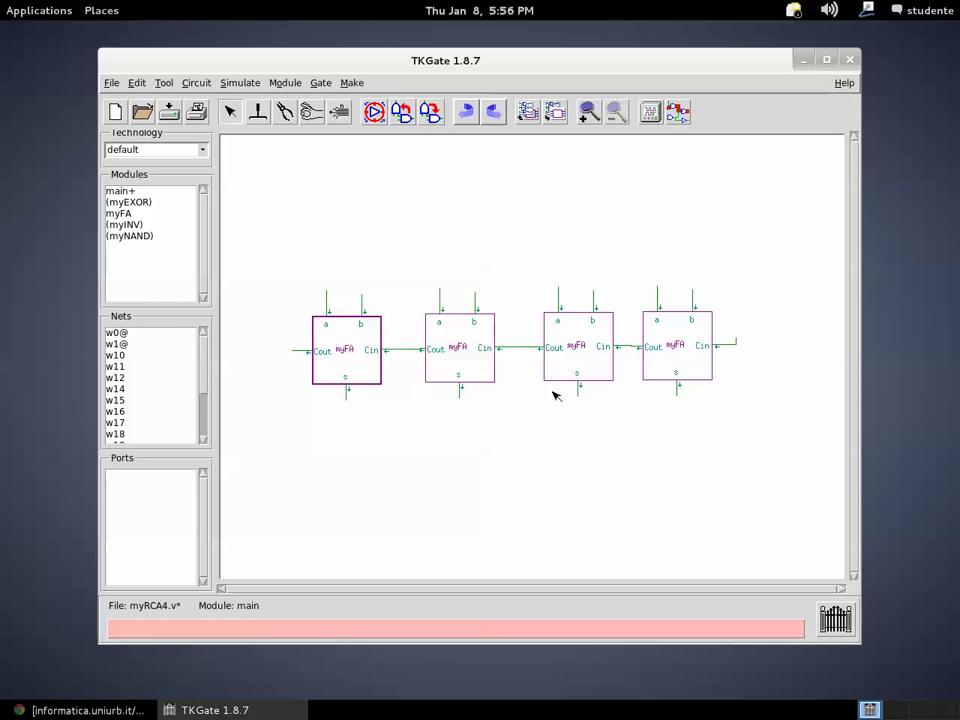
{"action": "left_click", "coordinate": [709, 456]}
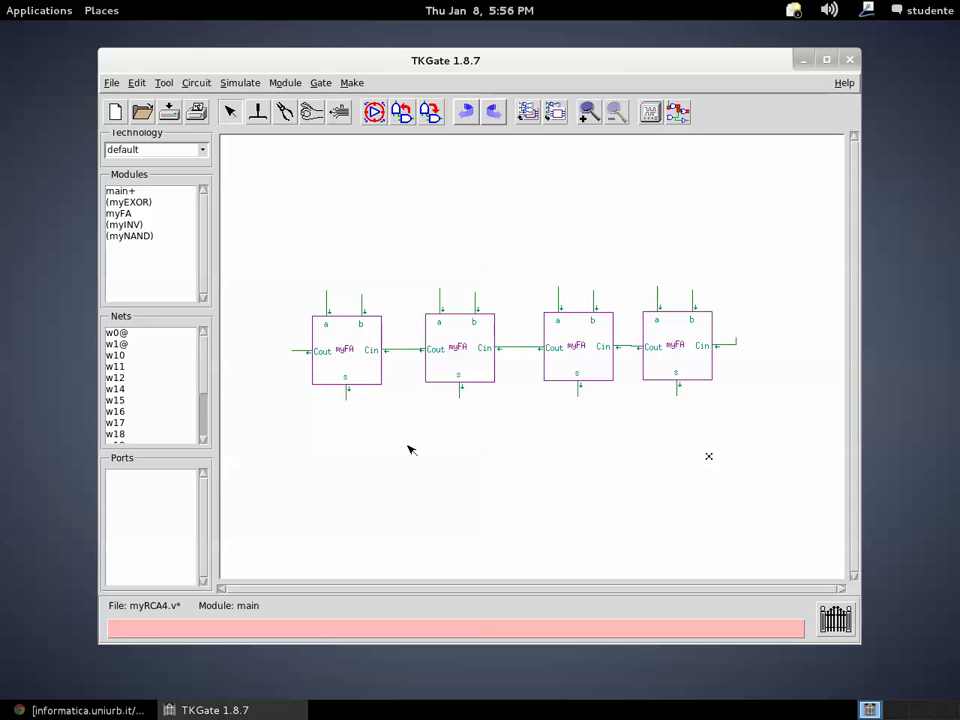
Create a module block with the function name myRCA4 below the adder row and enlarge it into a wide rectangle
{"action": "left_click", "coordinate": [379, 435]}
{"action": "left_click", "coordinate": [361, 437]}
{"action": "left_click", "coordinate": [351, 83]}
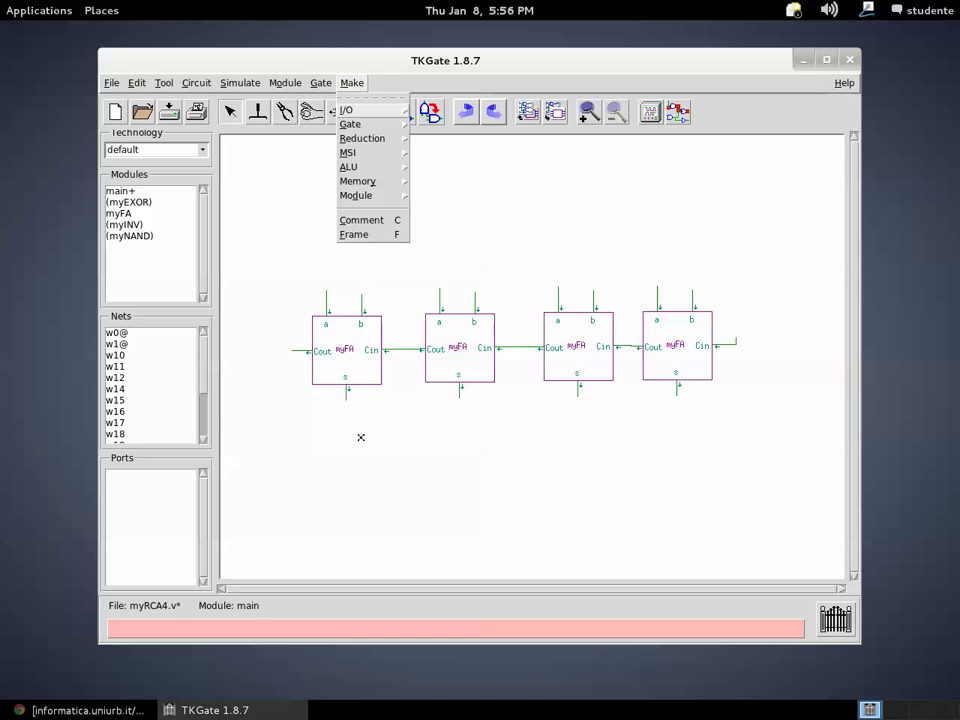
{"action": "mouse_move", "coordinate": [369, 195]}
{"action": "left_click", "coordinate": [425, 199]}
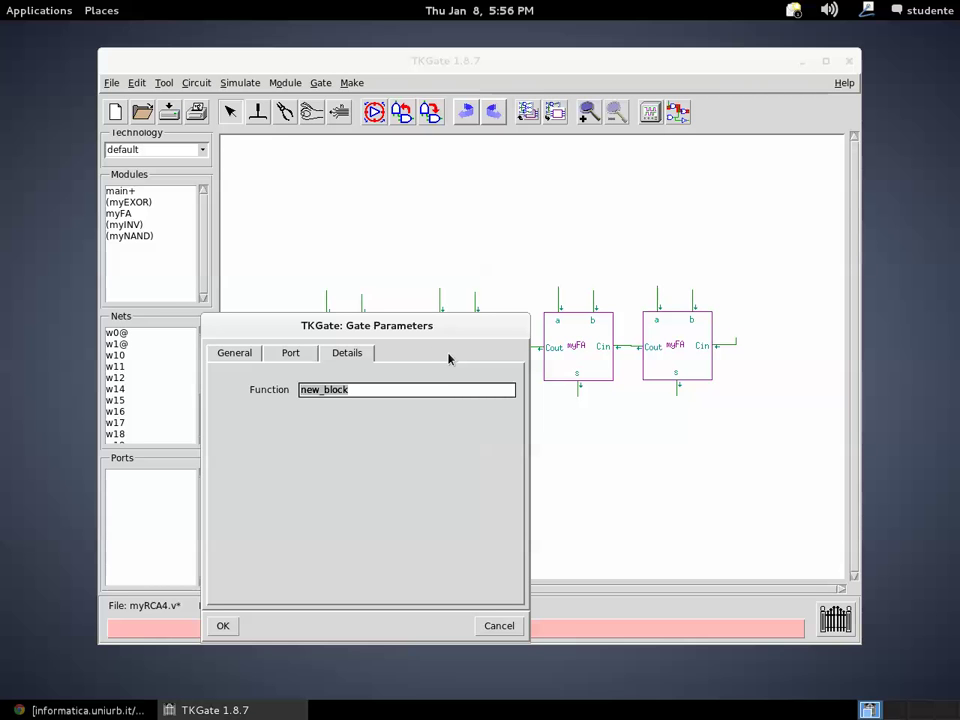
{"action": "type", "text": "myRCA4"}
{"action": "left_click", "coordinate": [223, 626]}
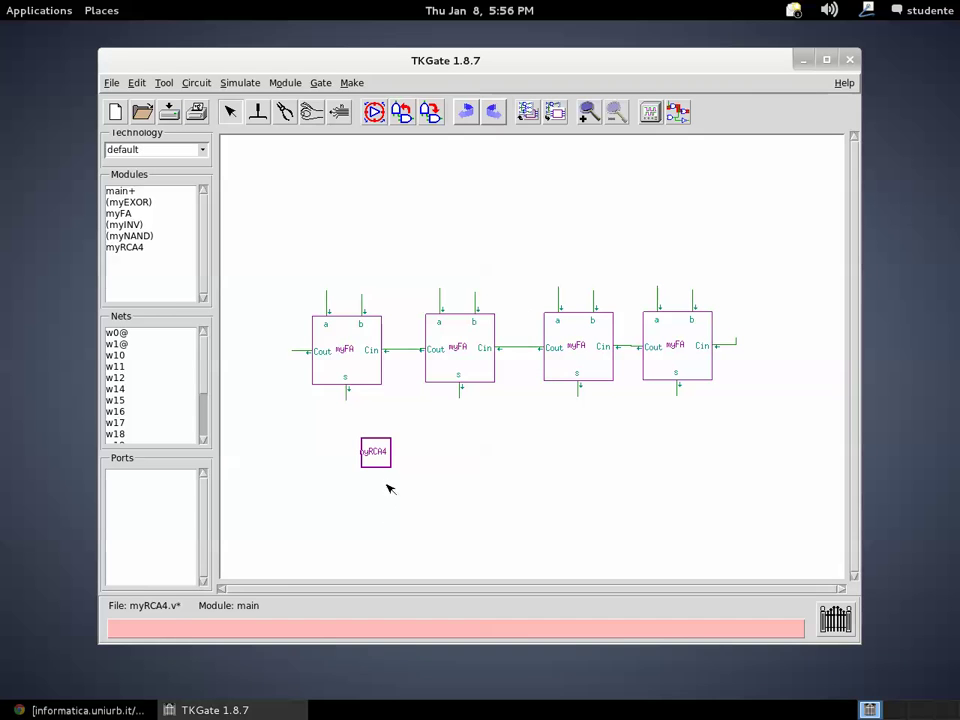
{"action": "left_click_drag", "start_coordinate": [394, 470], "coordinate": [542, 494]}
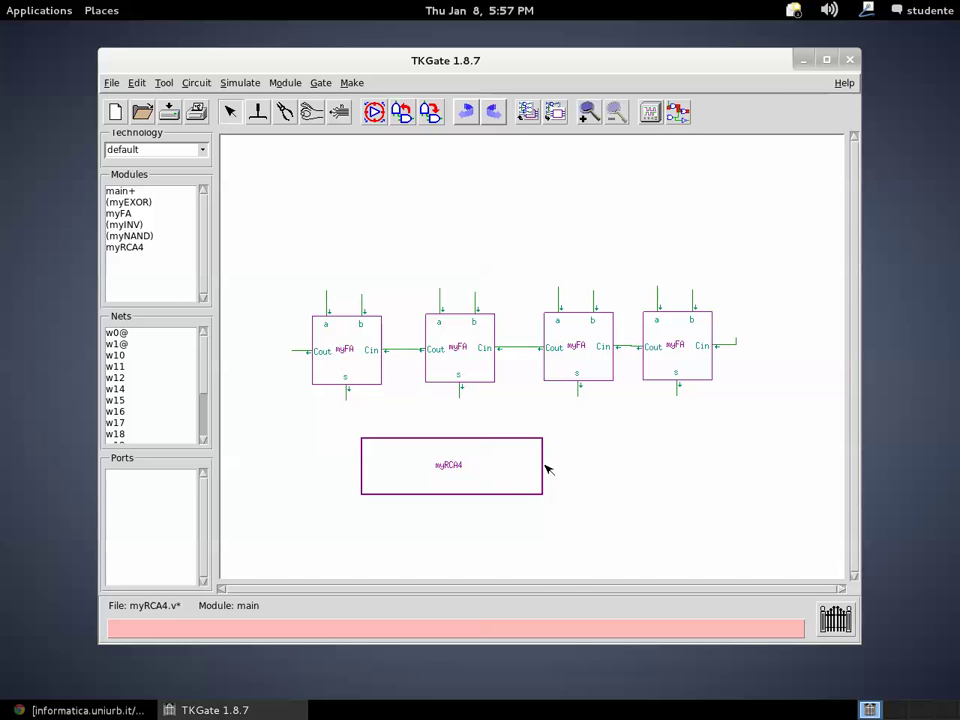
Add an input port Cin on the right edge of the myRCA4 block and an output port Cout on its left edge
{"action": "right_click", "coordinate": [545, 466]}
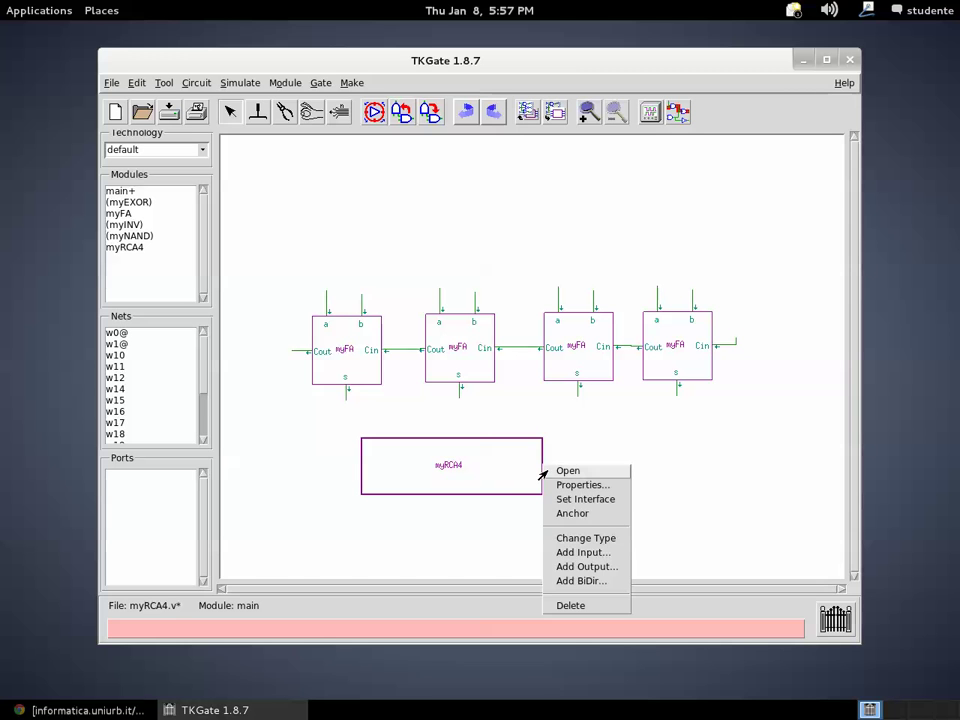
{"action": "left_click", "coordinate": [567, 552]}
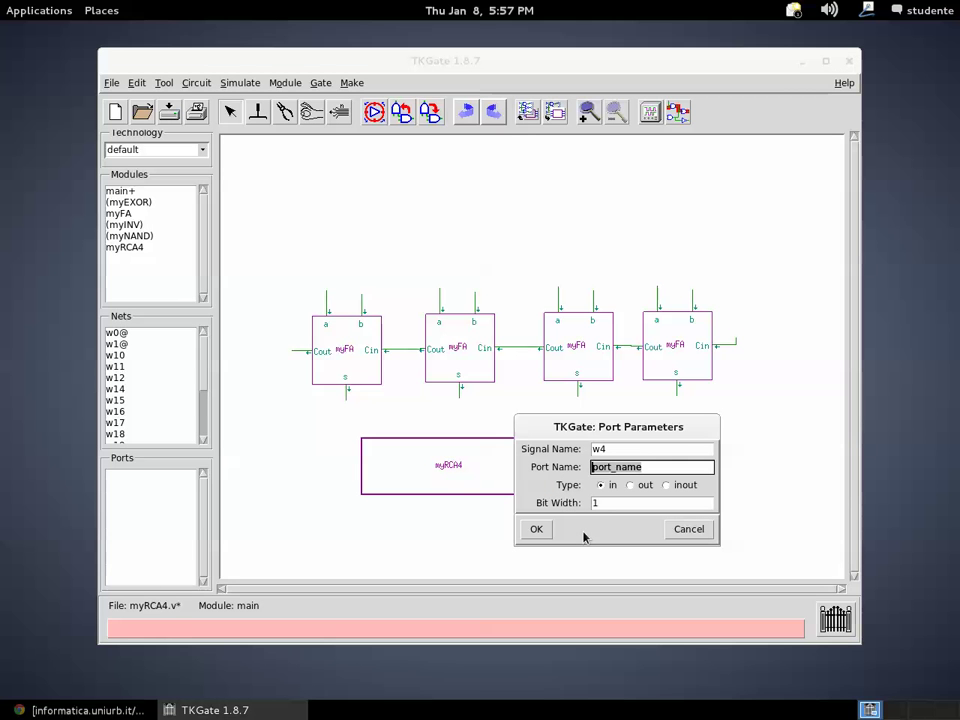
{"action": "type", "text": "Cin"}
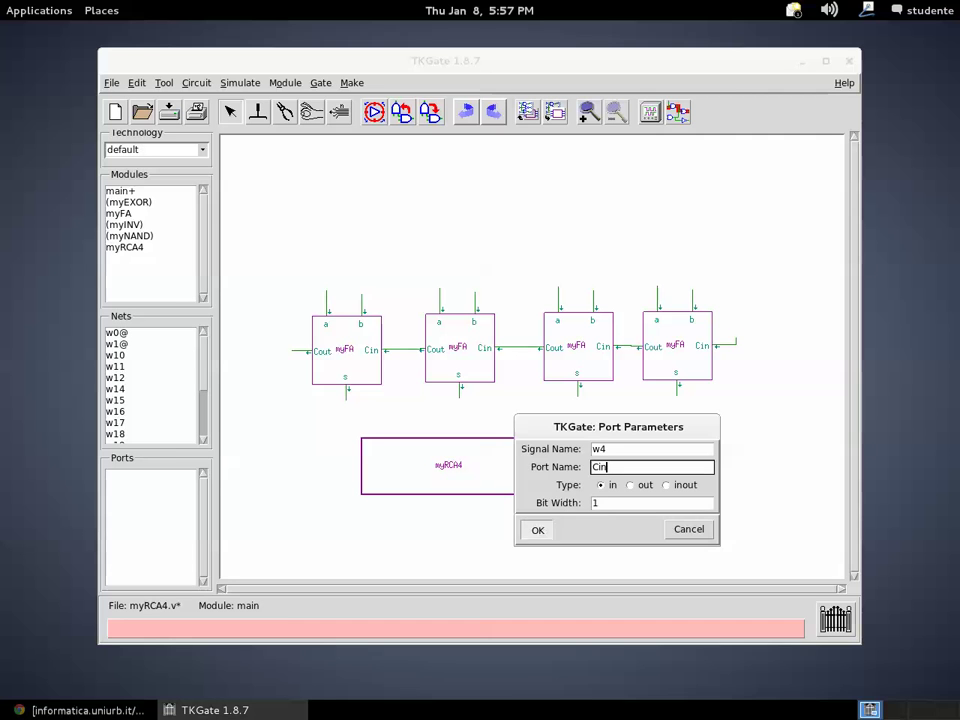
{"action": "left_click", "coordinate": [537, 527]}
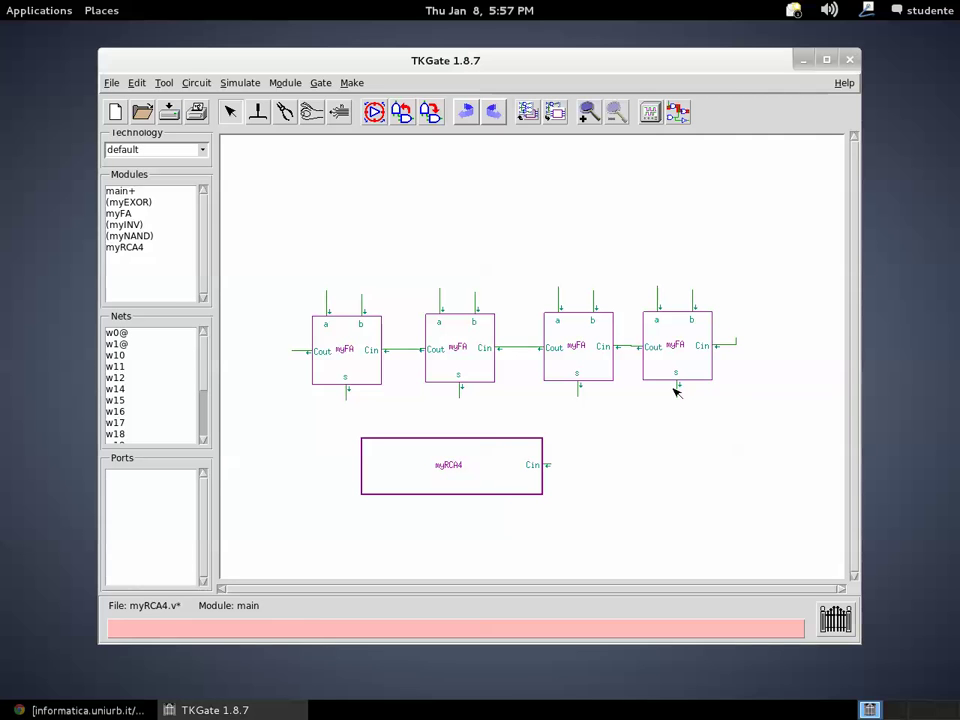
{"action": "right_click", "coordinate": [363, 469]}
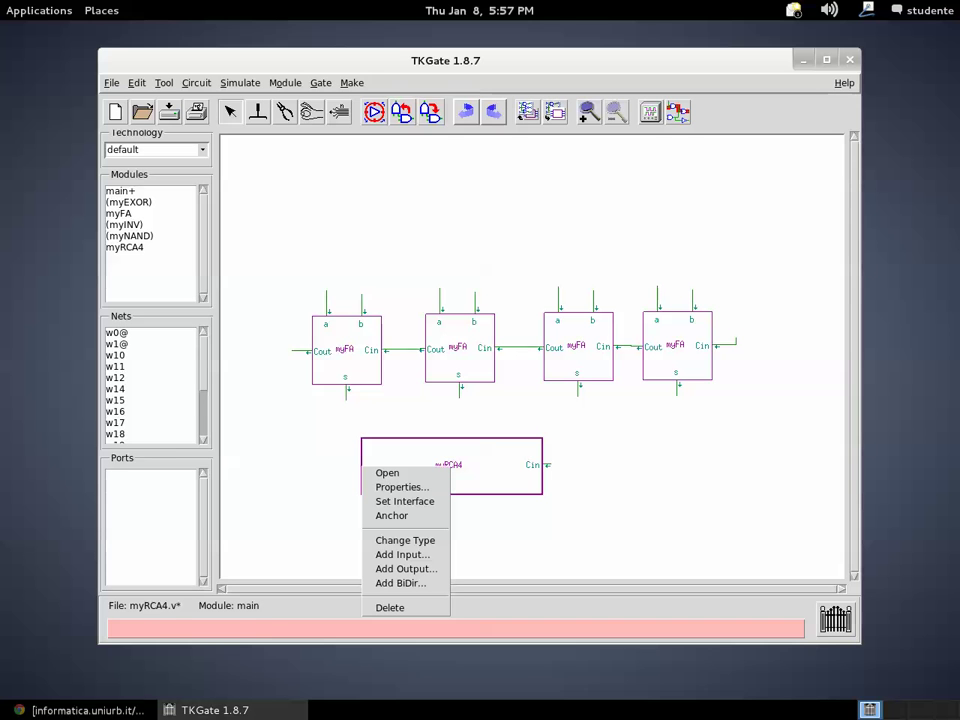
{"action": "left_click", "coordinate": [403, 568]}
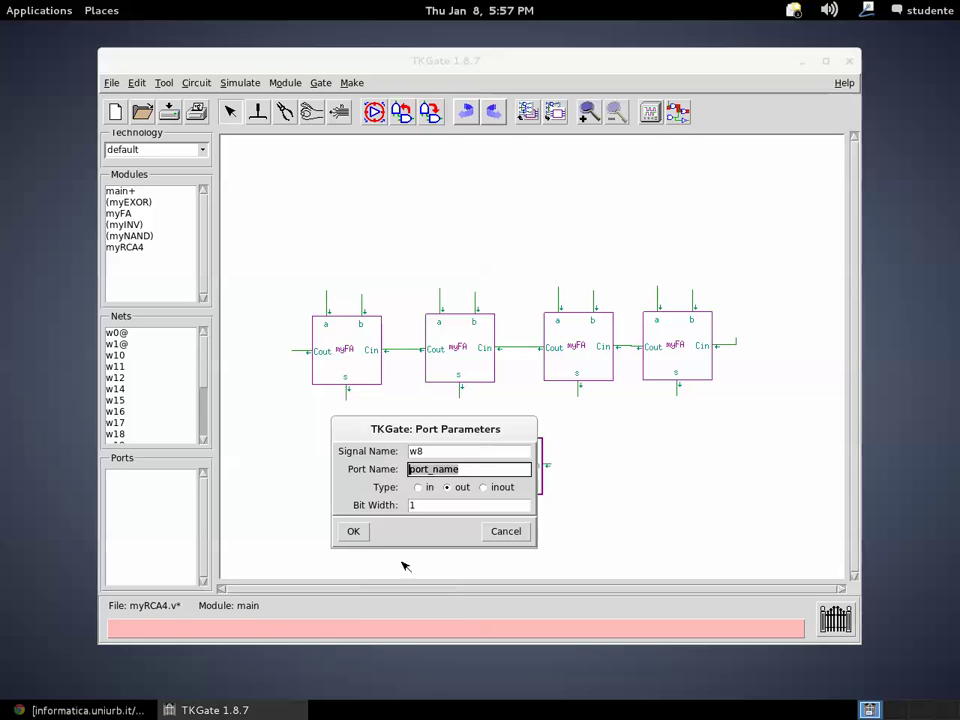
{"action": "type", "text": "Cout"}
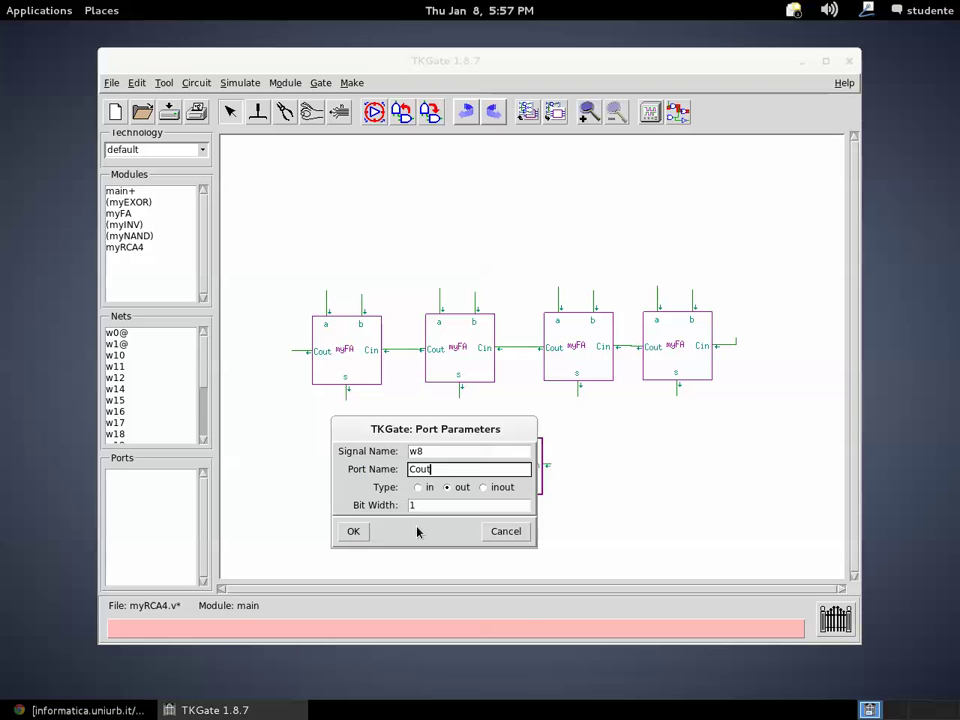
{"action": "left_click", "coordinate": [354, 532]}
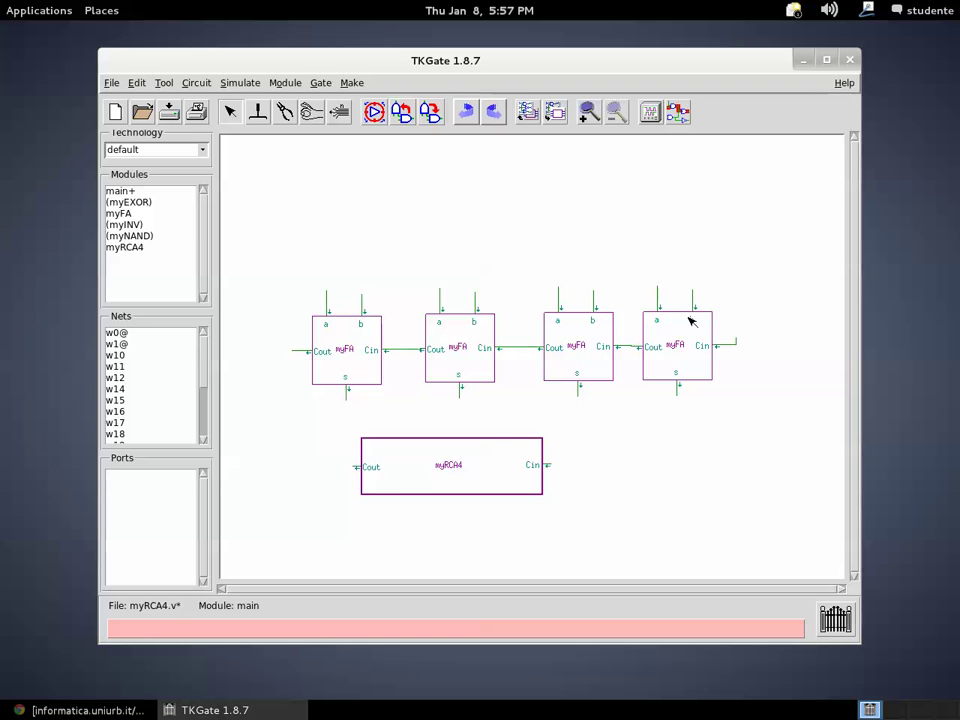
Add an input port named B with a bit width of 4 on the right half of the myRCA4 block's top edge
{"action": "right_click", "coordinate": [492, 440]}
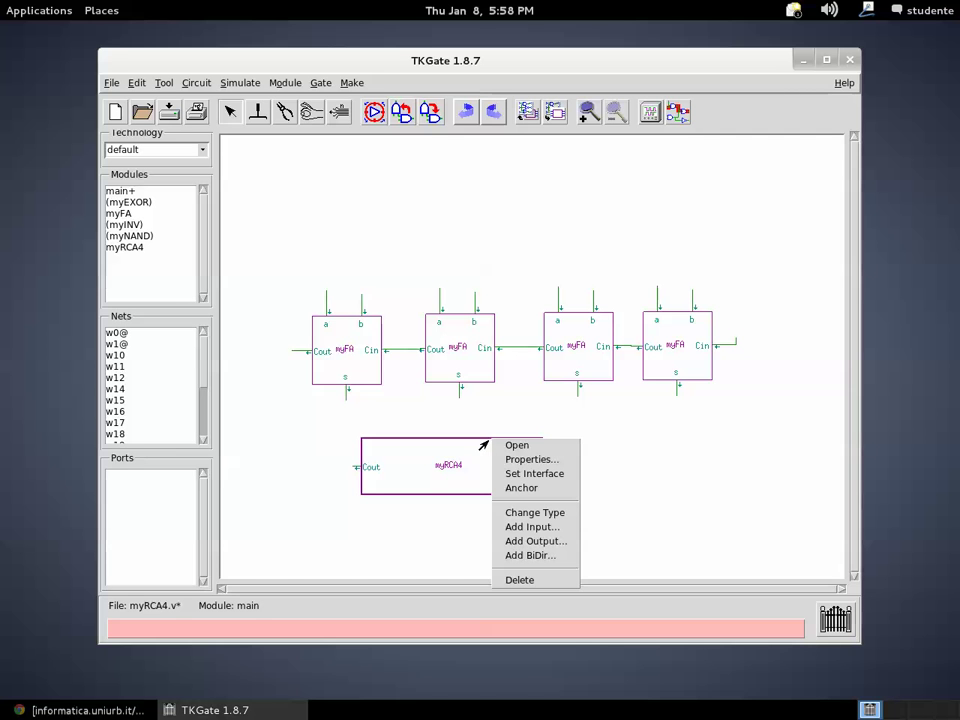
{"action": "left_click", "coordinate": [521, 527]}
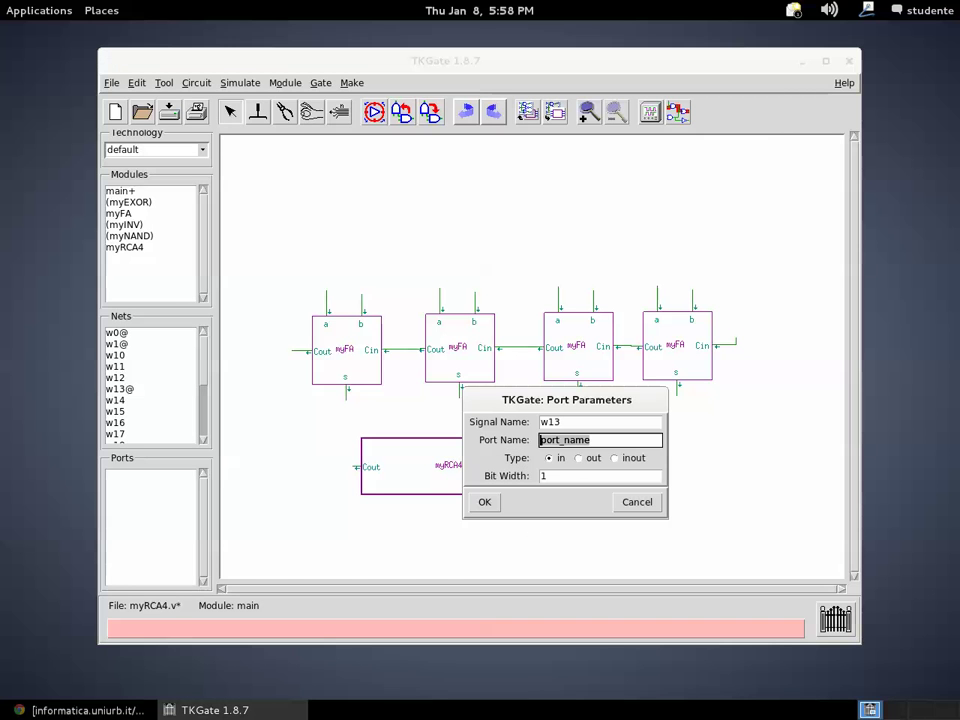
{"action": "type", "text": "B"}
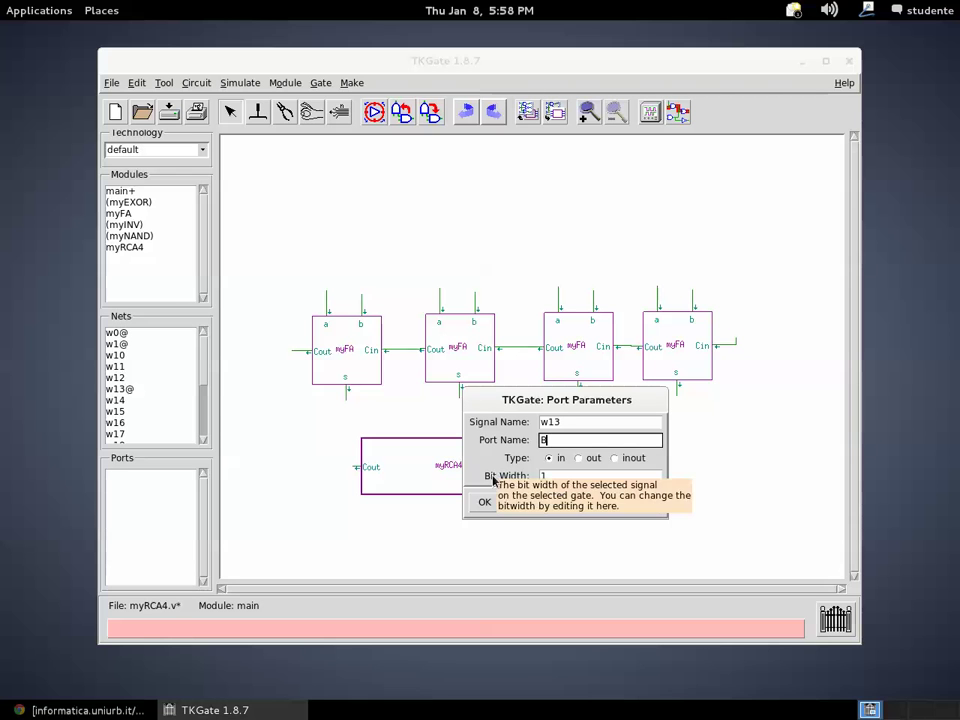
{"action": "left_click", "coordinate": [545, 476]}
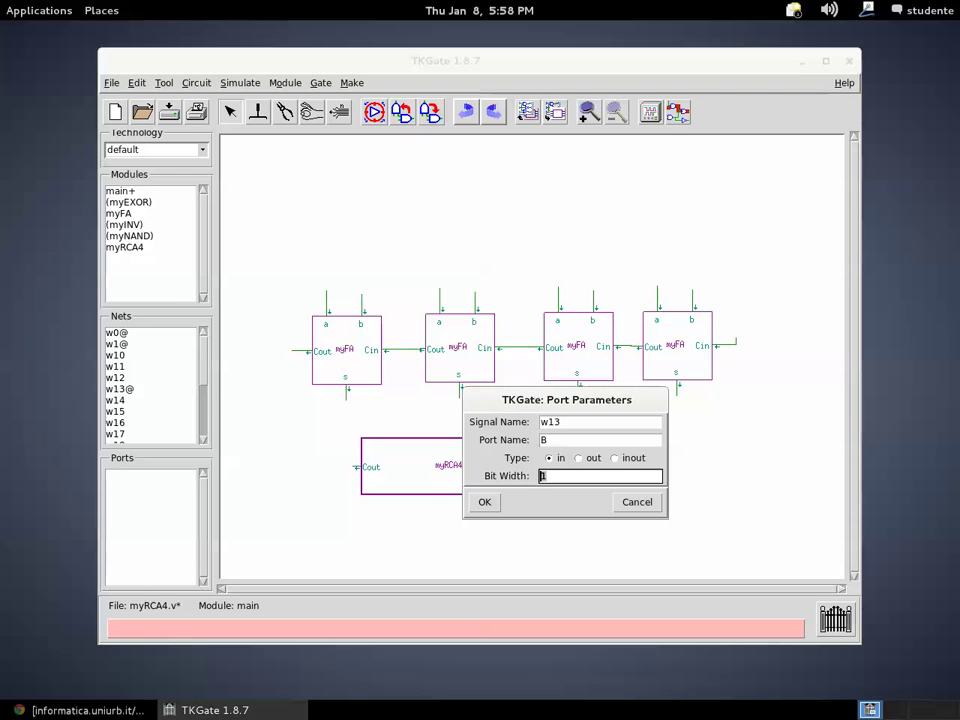
{"action": "type", "text": "4"}
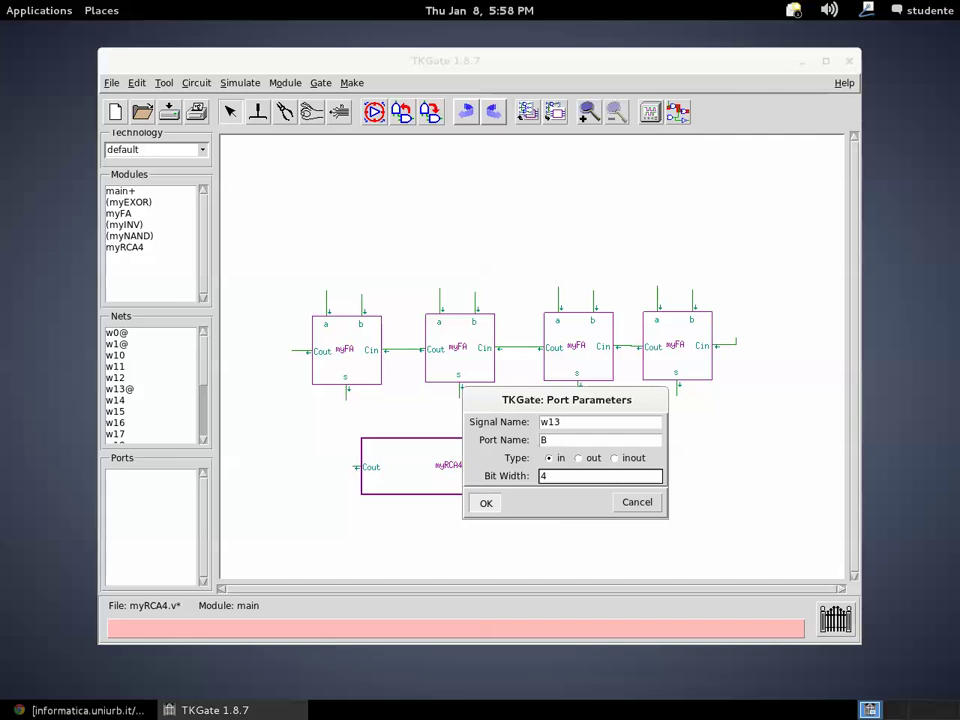
{"action": "left_click", "coordinate": [484, 502]}
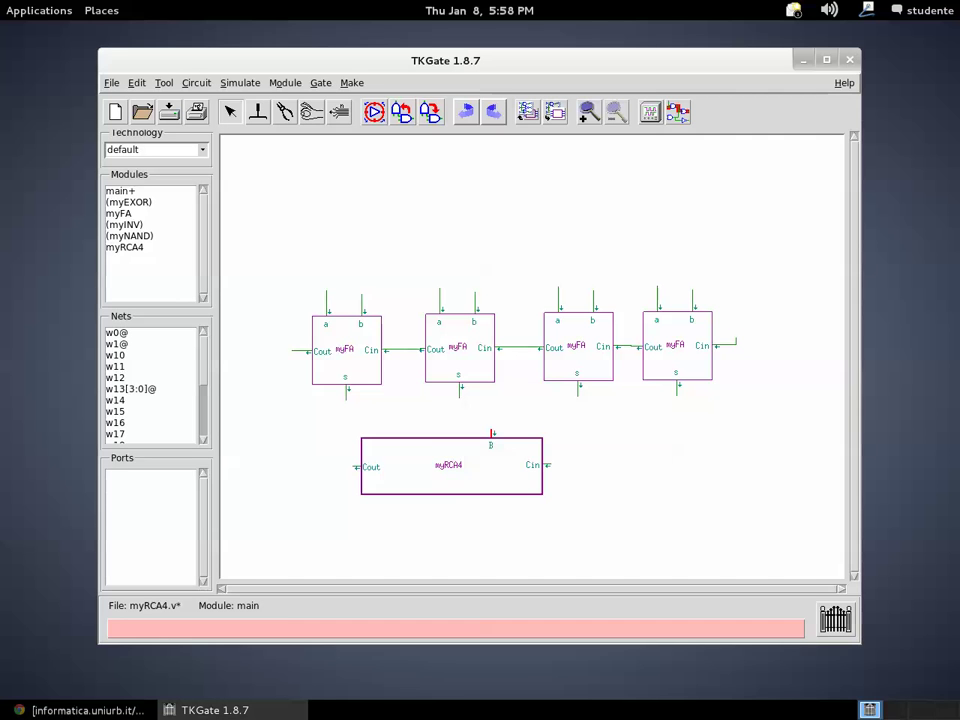
Add an input port named A with a bit width of 4 on the myRCA4 block's top edge, left of B
{"action": "right_click", "coordinate": [420, 441]}
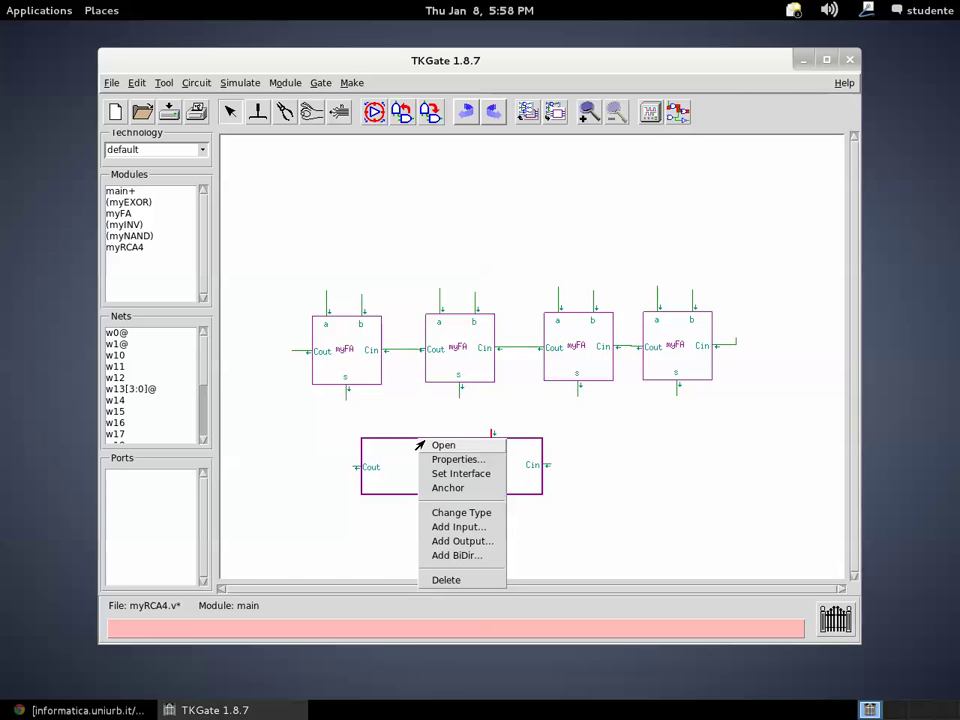
{"action": "left_click", "coordinate": [430, 527]}
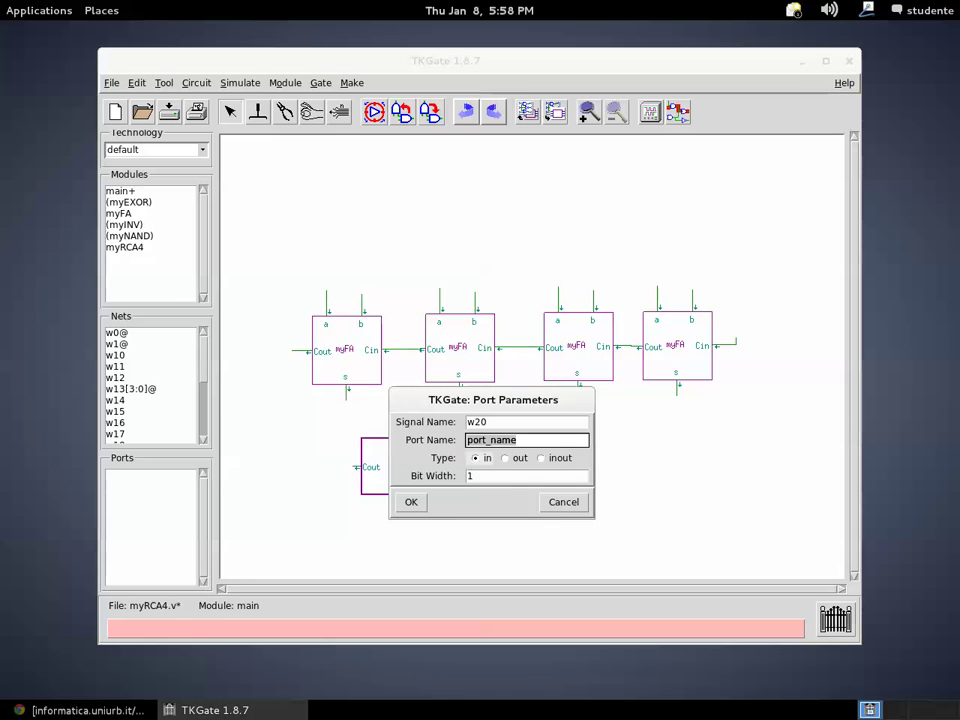
{"action": "type", "text": "A"}
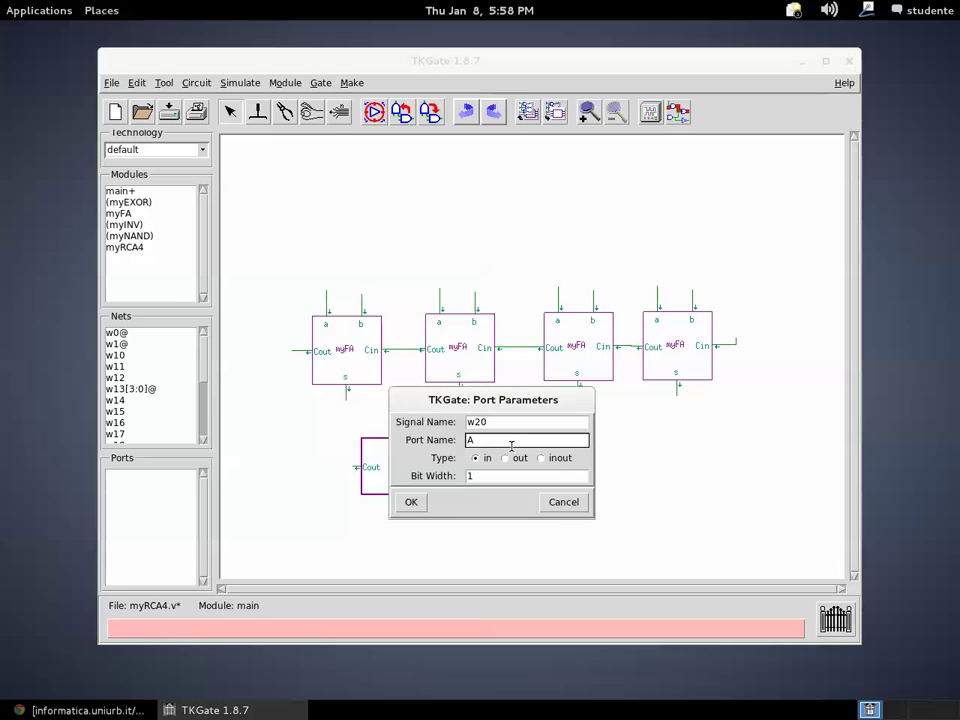
{"action": "left_click", "coordinate": [470, 476]}
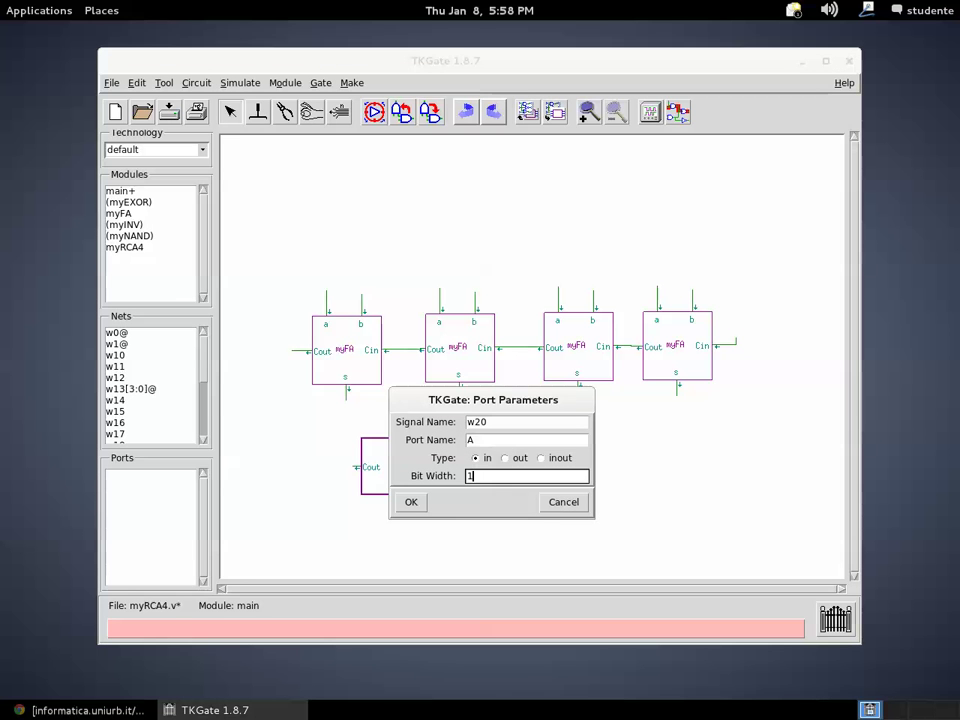
{"action": "type", "text": "4"}
{"action": "left_click", "coordinate": [411, 502]}
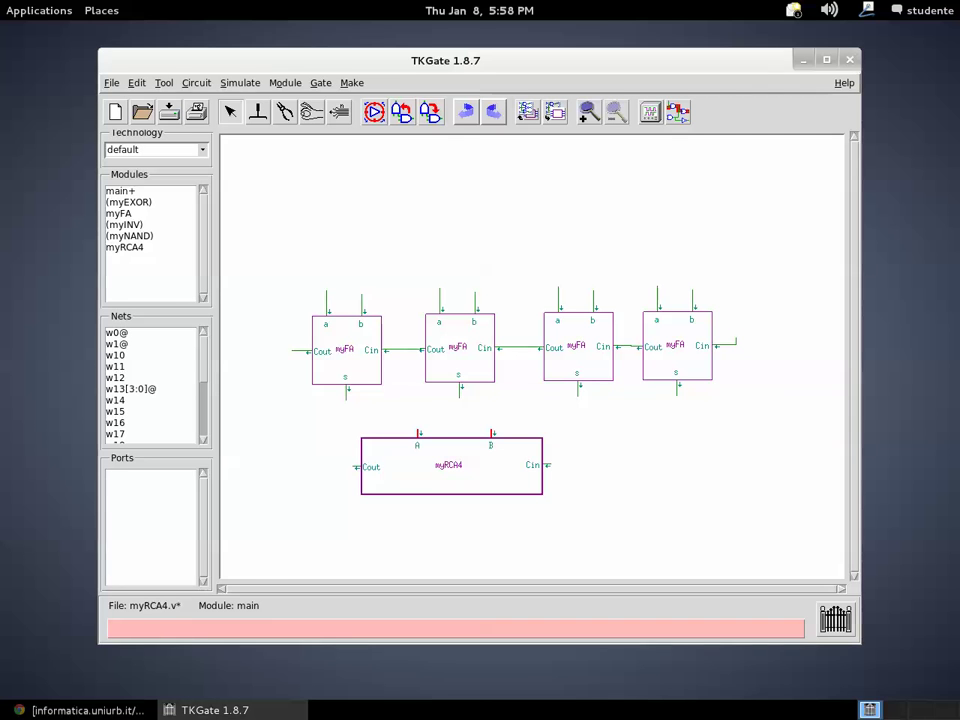
Add a multi-bit output port named S on the bottom edge of the myRCA4 block and move the block to the right
{"action": "right_click", "coordinate": [450, 497]}
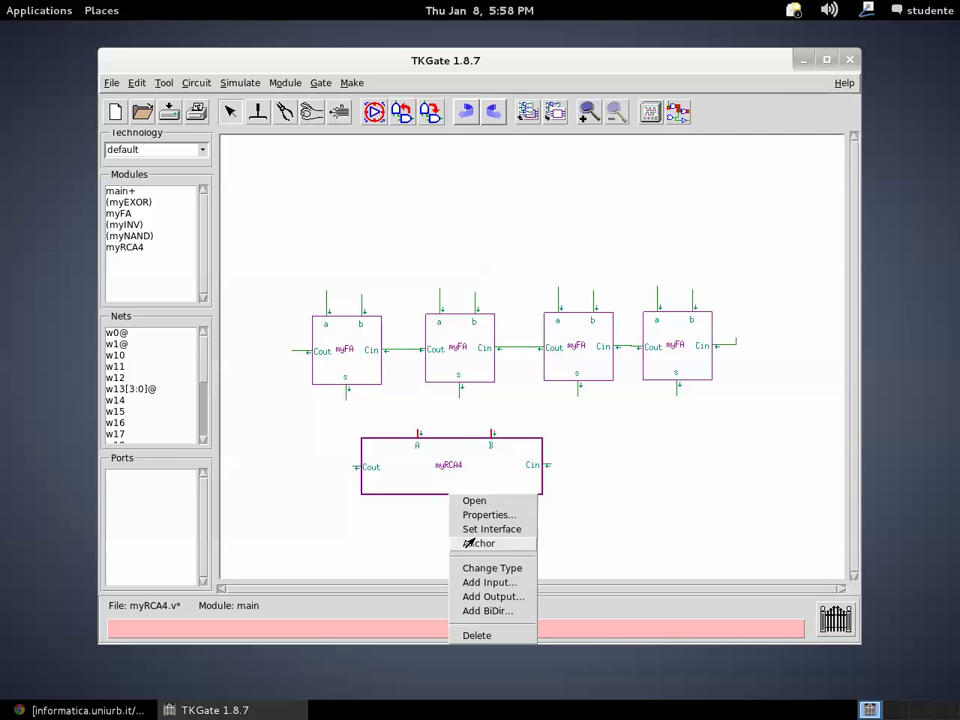
{"action": "left_click", "coordinate": [491, 596]}
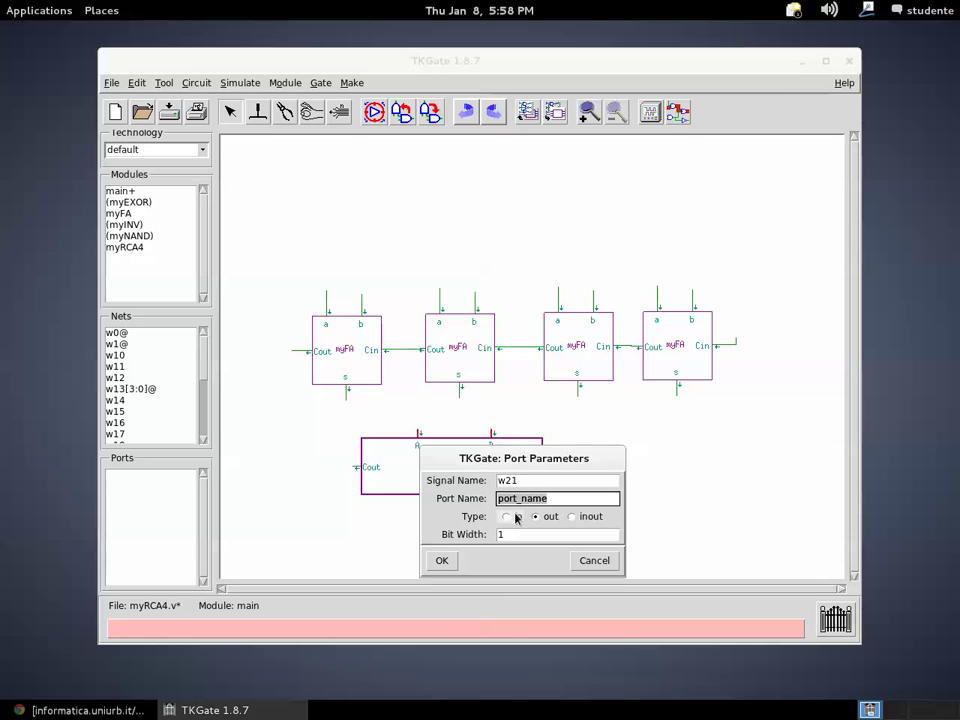
{"action": "type", "text": "S"}
{"action": "key", "text": "Tab"}
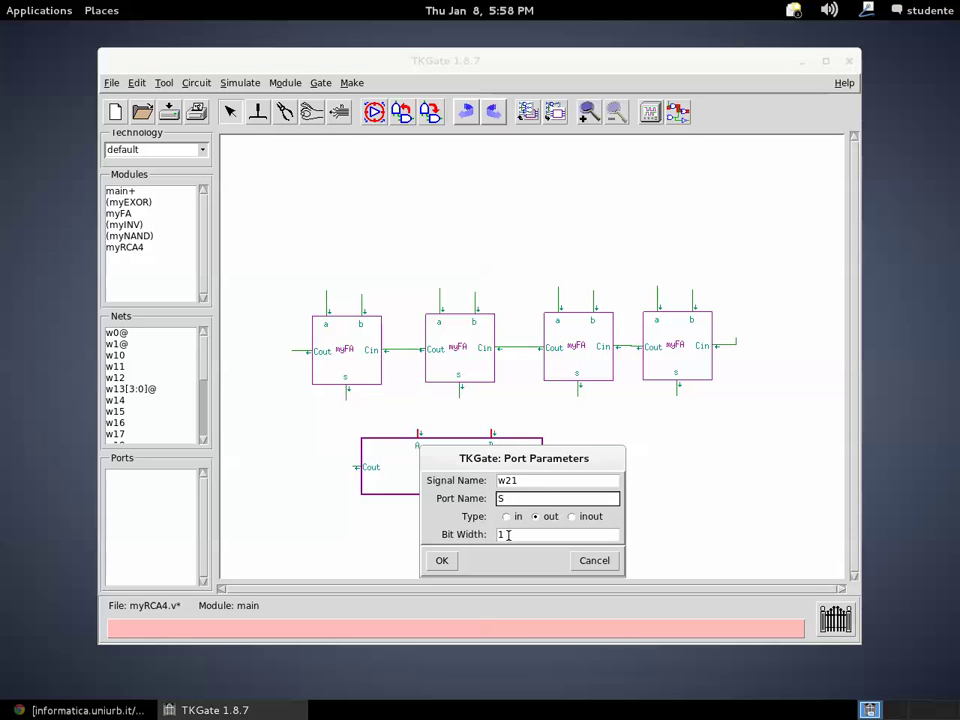
{"action": "left_click", "coordinate": [441, 561]}
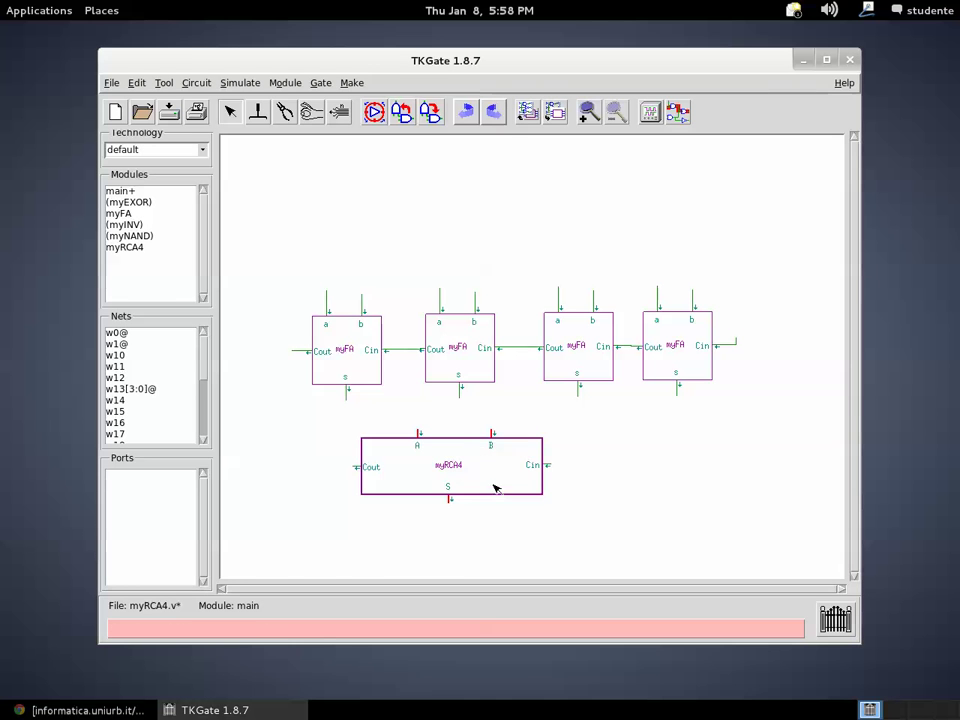
{"action": "left_click_drag", "start_coordinate": [495, 486], "coordinate": [546, 486]}
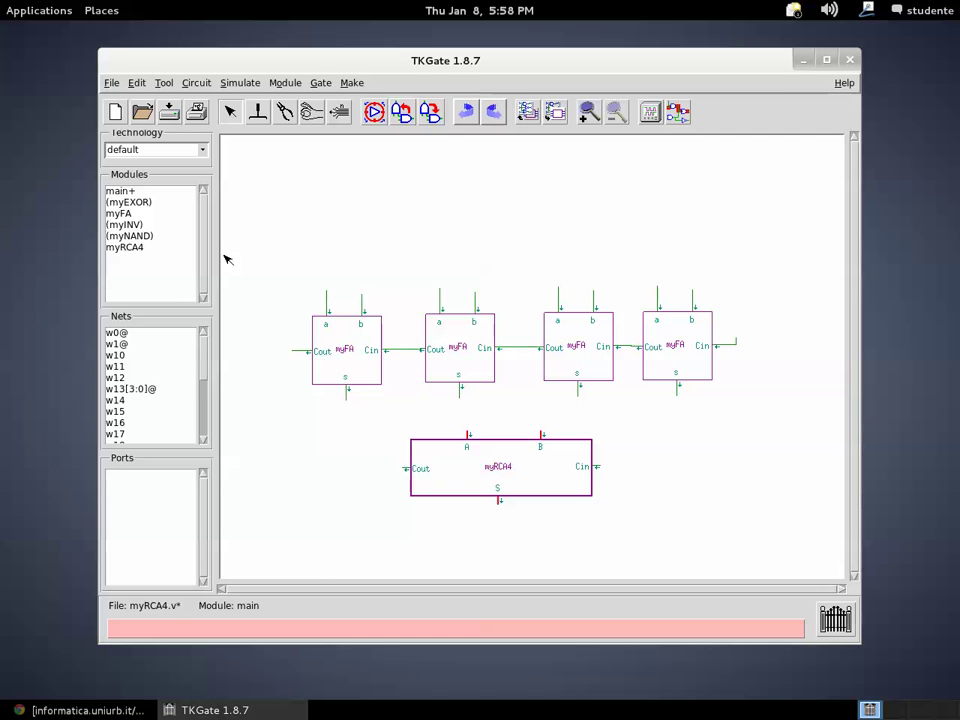
Copy the row of four chained myFA blocks together with their wires
{"action": "left_click_drag", "start_coordinate": [275, 268], "coordinate": [746, 412]}
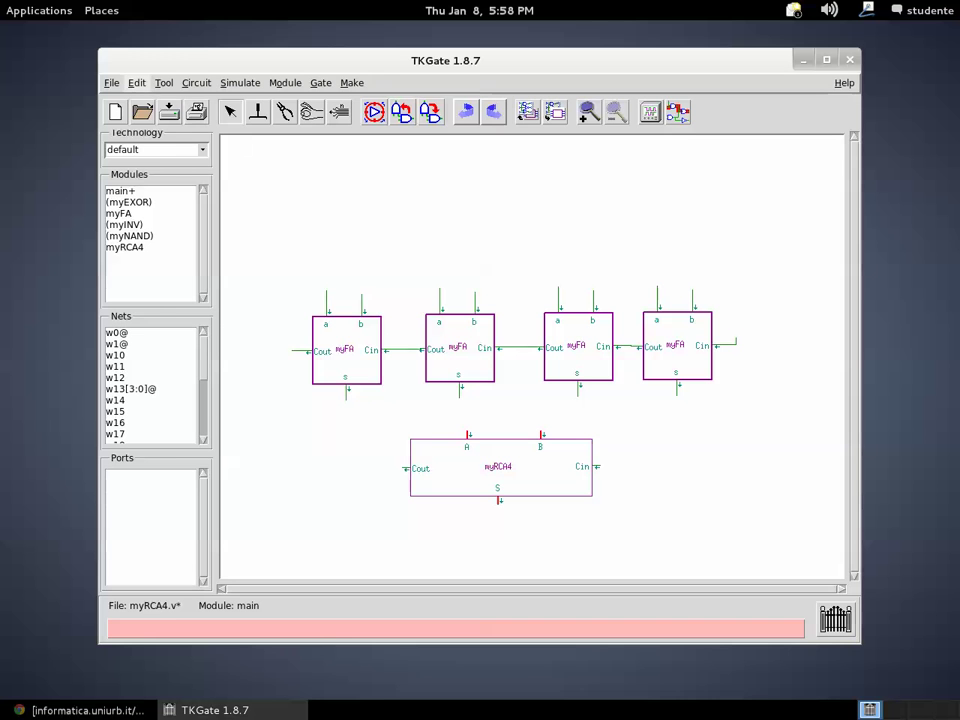
{"action": "left_click", "coordinate": [137, 83]}
{"action": "left_click", "coordinate": [156, 166]}
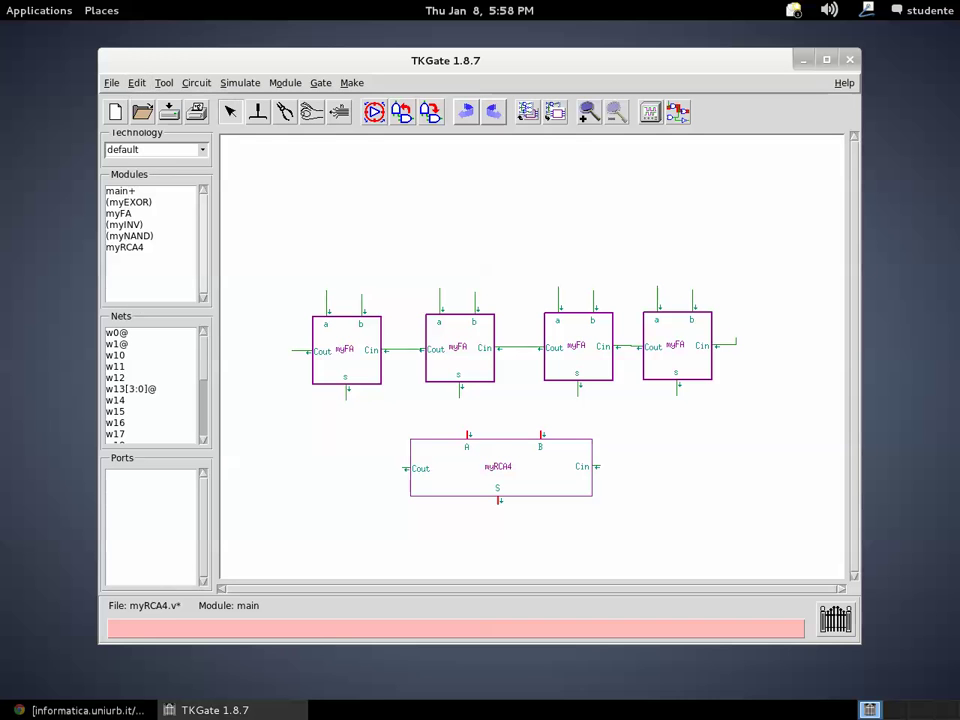
Set the myRCA4 module's interface from the myRCA4 block drawn below the full-adder row
{"action": "left_click", "coordinate": [561, 477]}
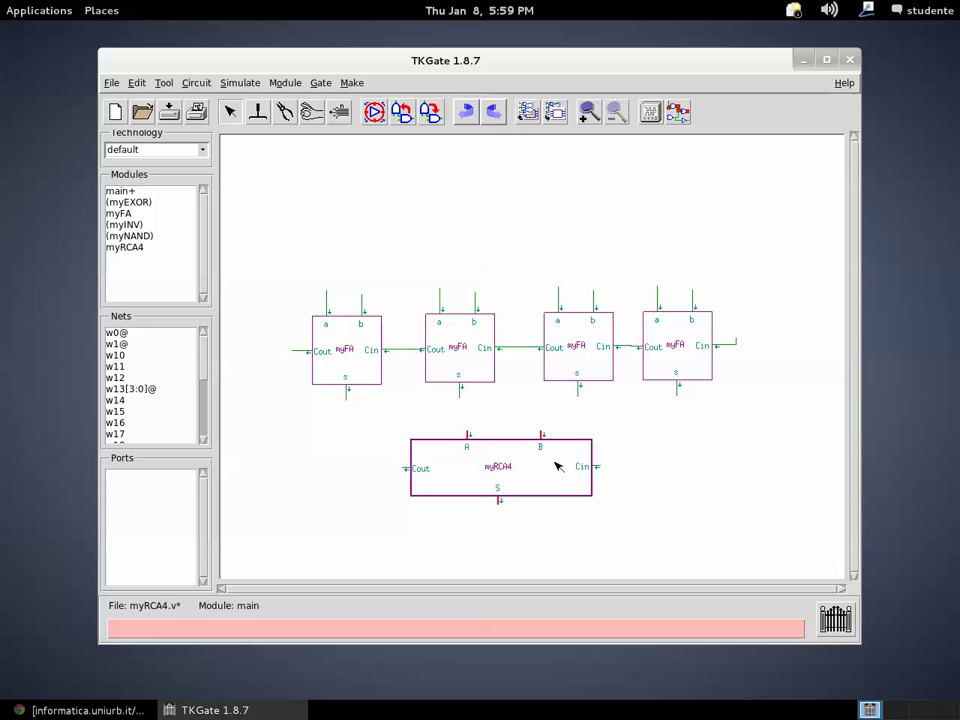
{"action": "left_click", "coordinate": [555, 465]}
{"action": "left_click", "coordinate": [282, 86]}
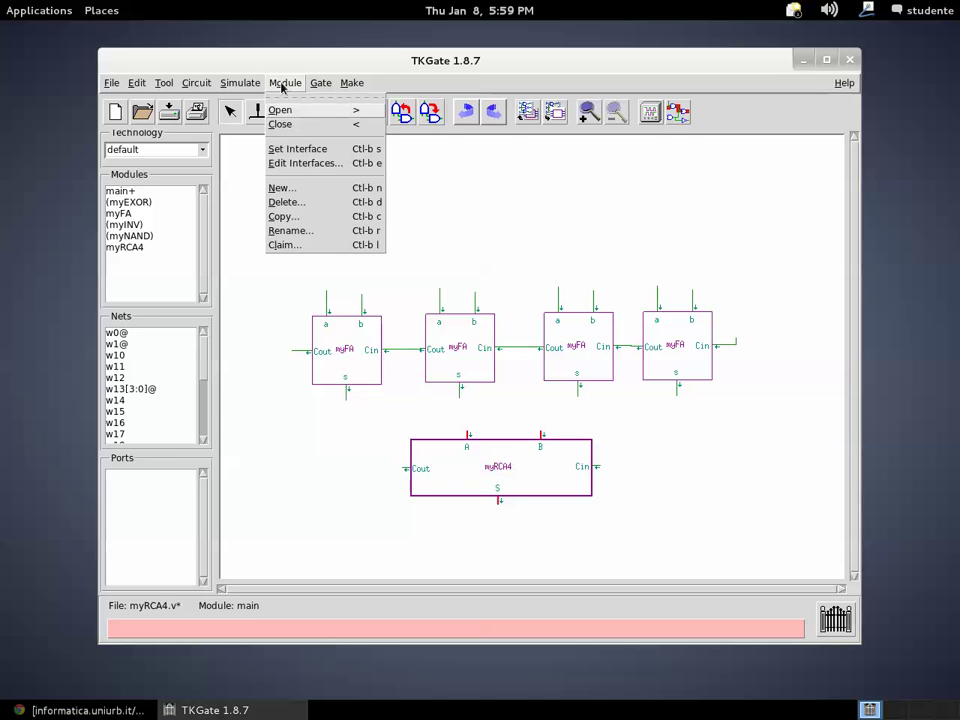
{"action": "left_click", "coordinate": [270, 148]}
Open the myRCA4 module and paste the copied row of four chained myFA blocks near the middle of the canvas
{"action": "left_click", "coordinate": [529, 469]}
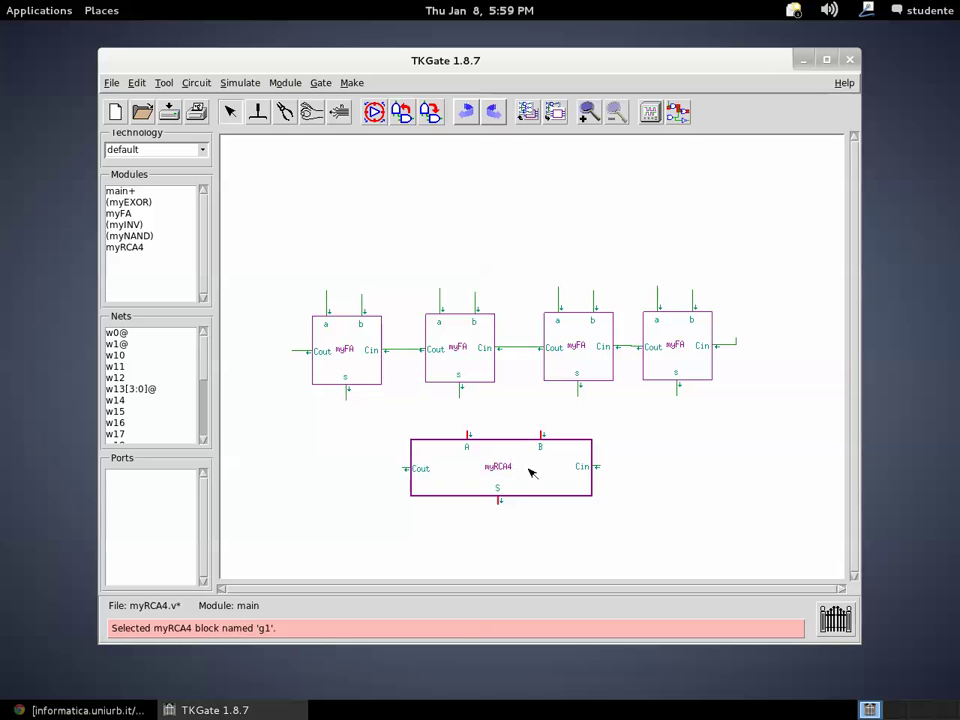
{"action": "left_click", "coordinate": [529, 113]}
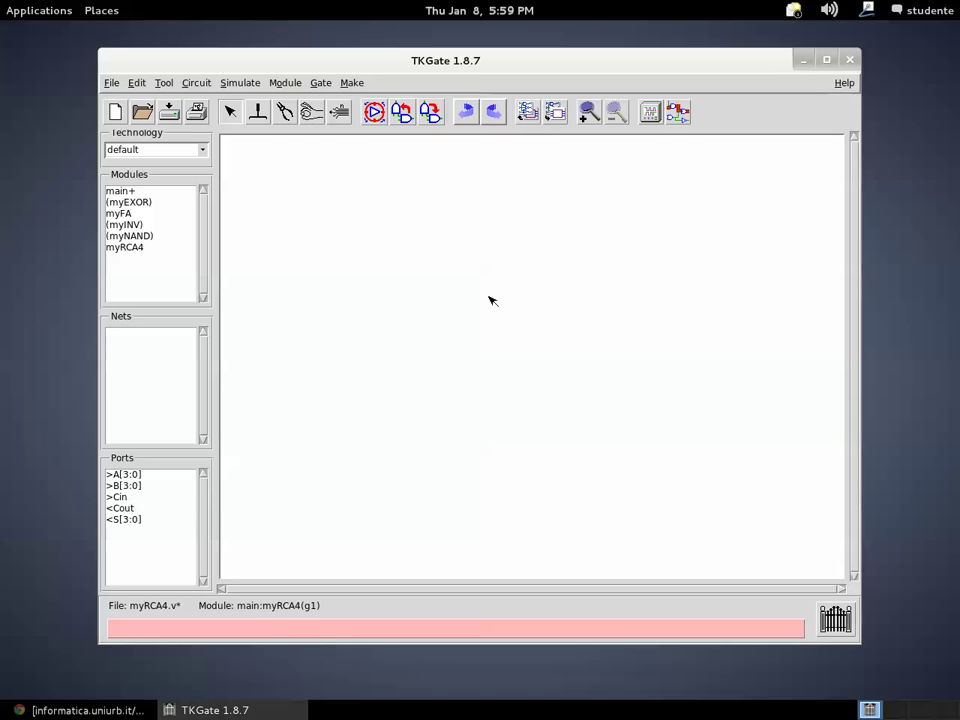
{"action": "left_click", "coordinate": [137, 83]}
{"action": "left_click", "coordinate": [148, 178]}
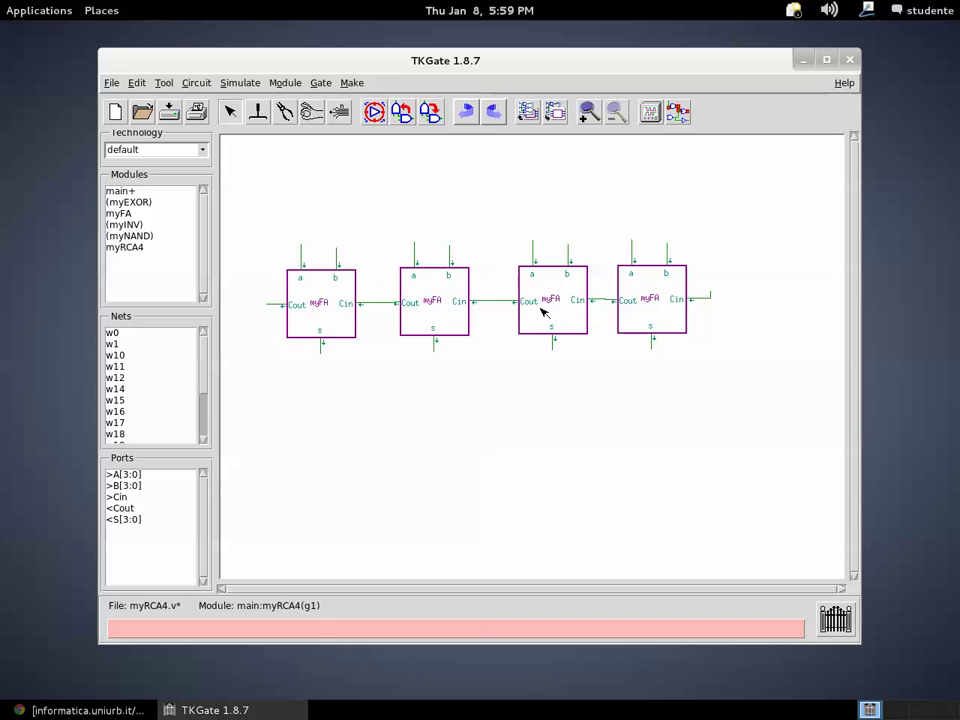
{"action": "left_click_drag", "start_coordinate": [252, 215], "coordinate": [685, 388]}
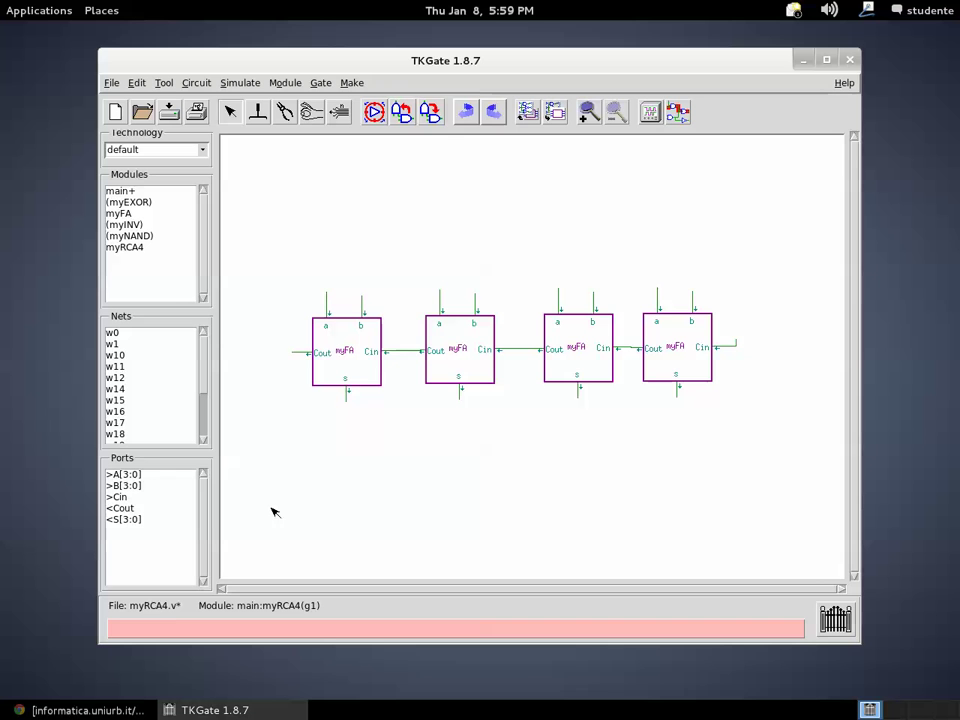
Add a module input named A above the leftmost myFA block
{"action": "right_click", "coordinate": [325, 234]}
{"action": "mouse_move", "coordinate": [333, 240]}
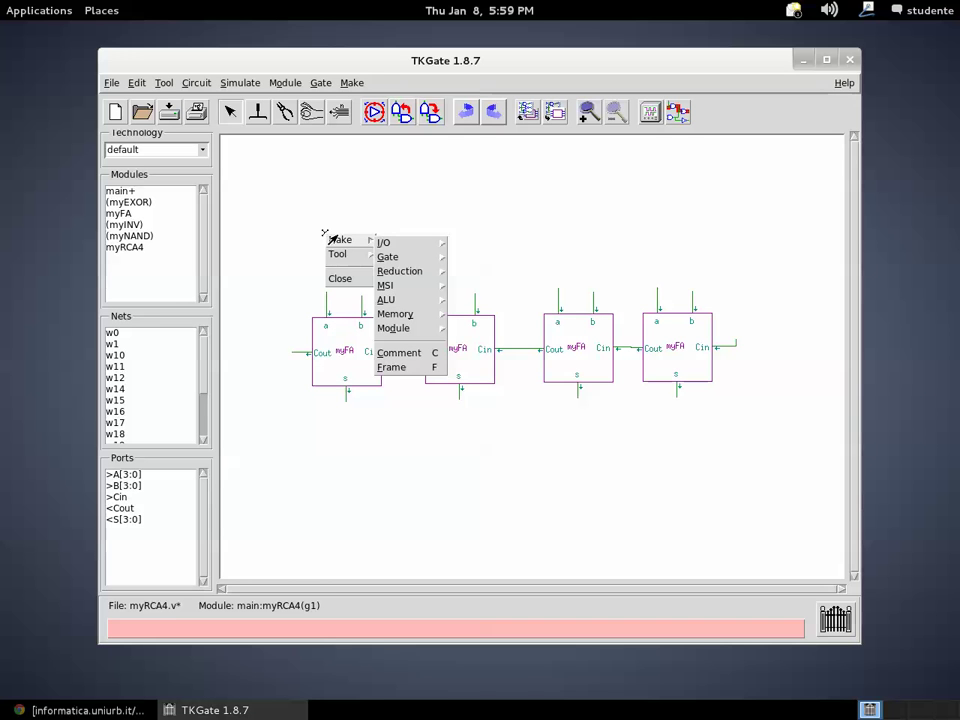
{"action": "mouse_move", "coordinate": [400, 329]}
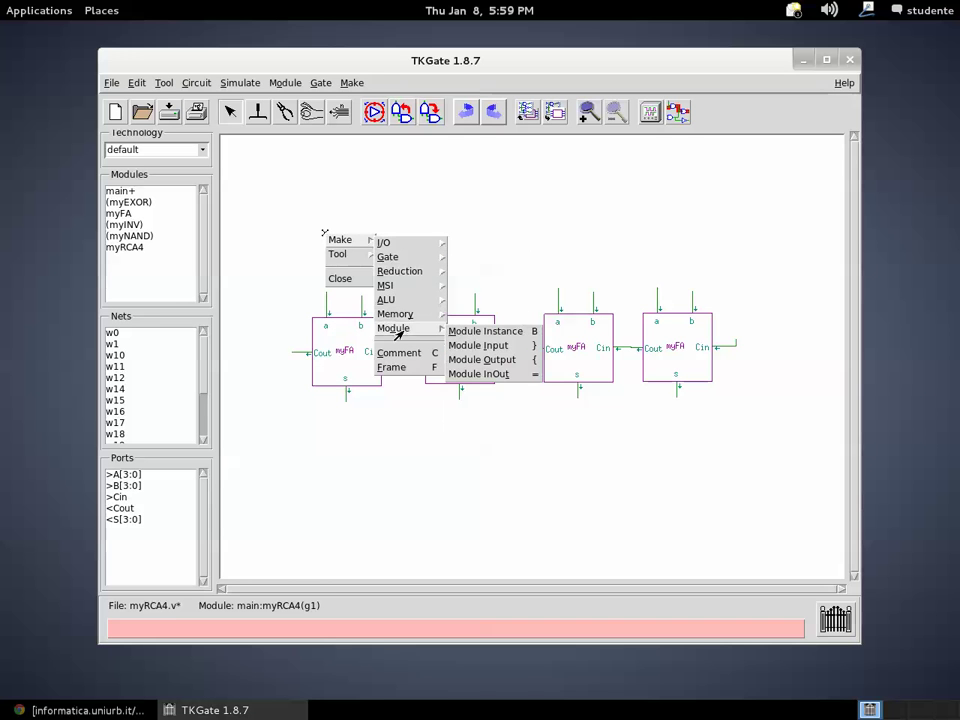
{"action": "left_click", "coordinate": [468, 345]}
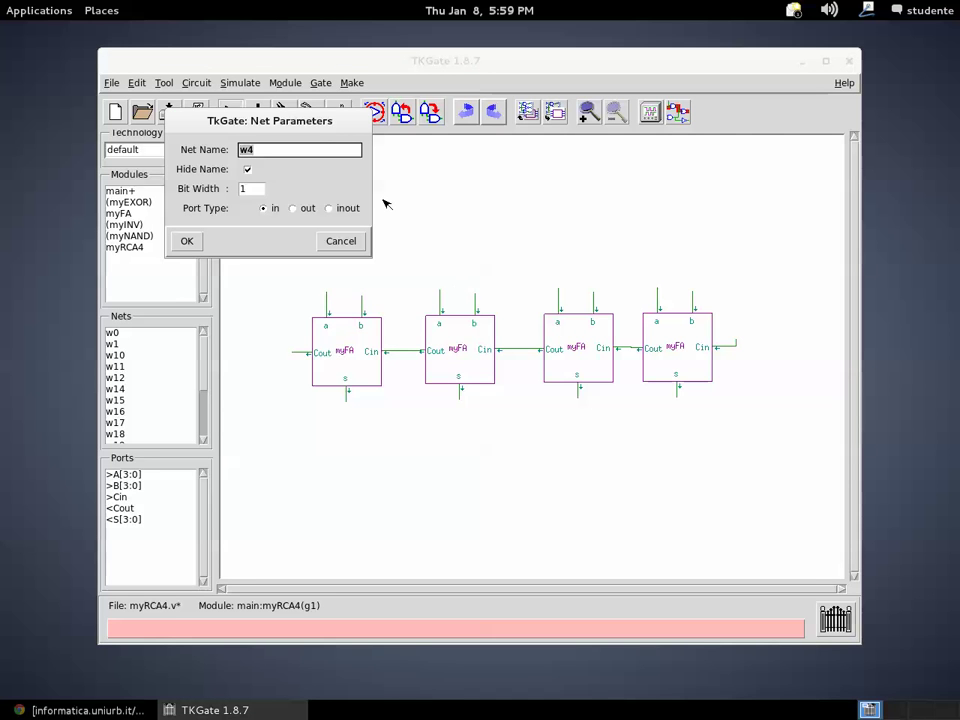
{"action": "type", "text": "A"}
{"action": "key", "text": "Return"}
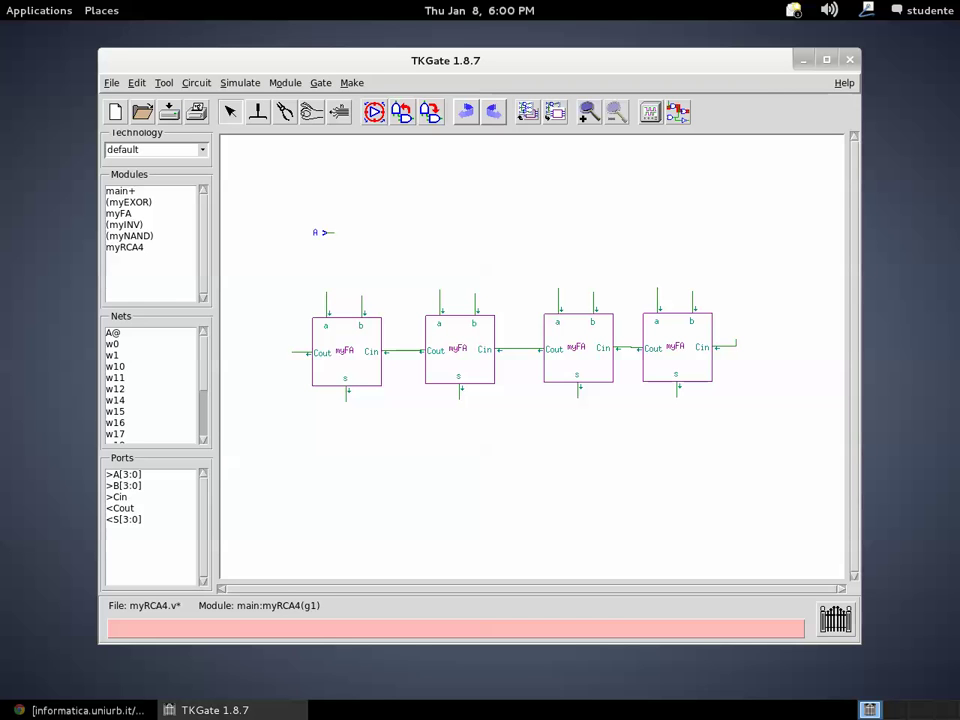
Set the bit width of module input A to 4
{"action": "right_click", "coordinate": [325, 232]}
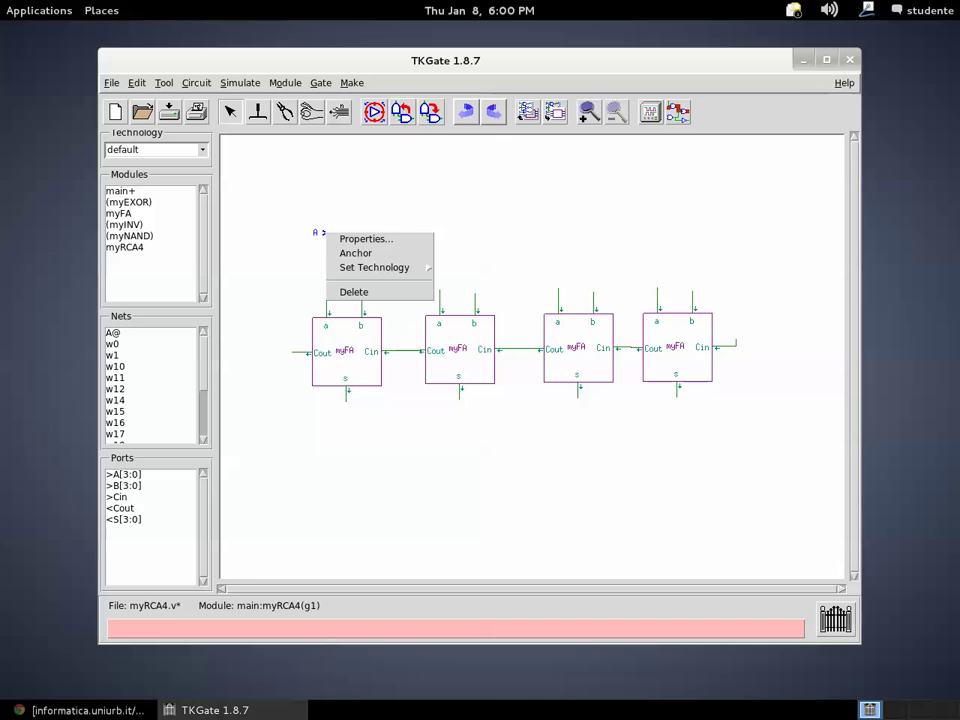
{"action": "left_click", "coordinate": [343, 240]}
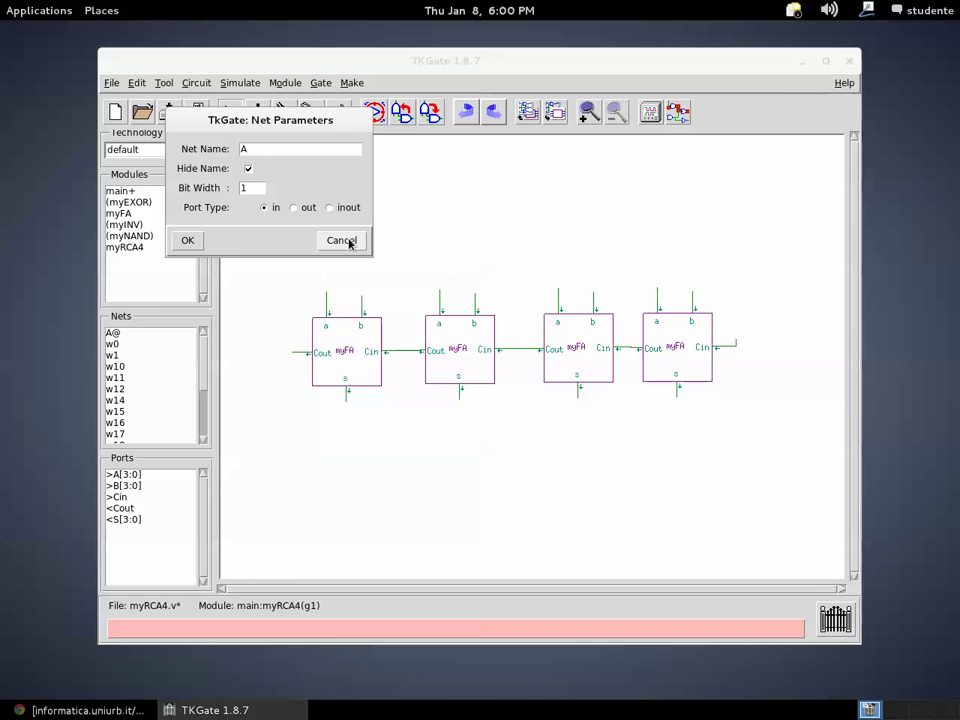
{"action": "double_click", "coordinate": [259, 187]}
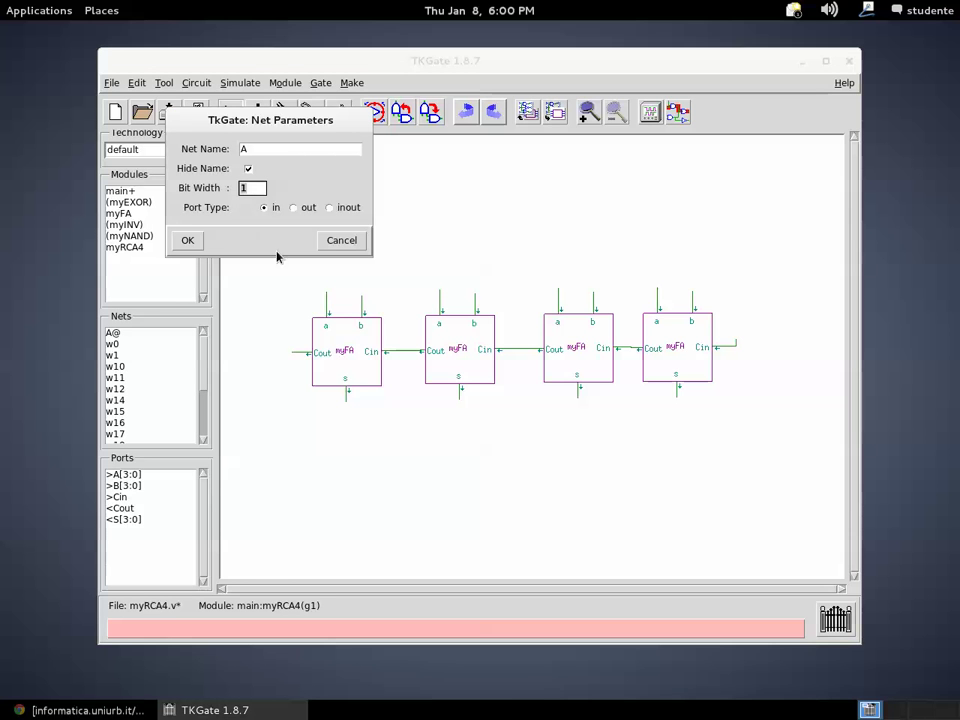
{"action": "type", "text": "4"}
{"action": "left_click", "coordinate": [190, 241]}
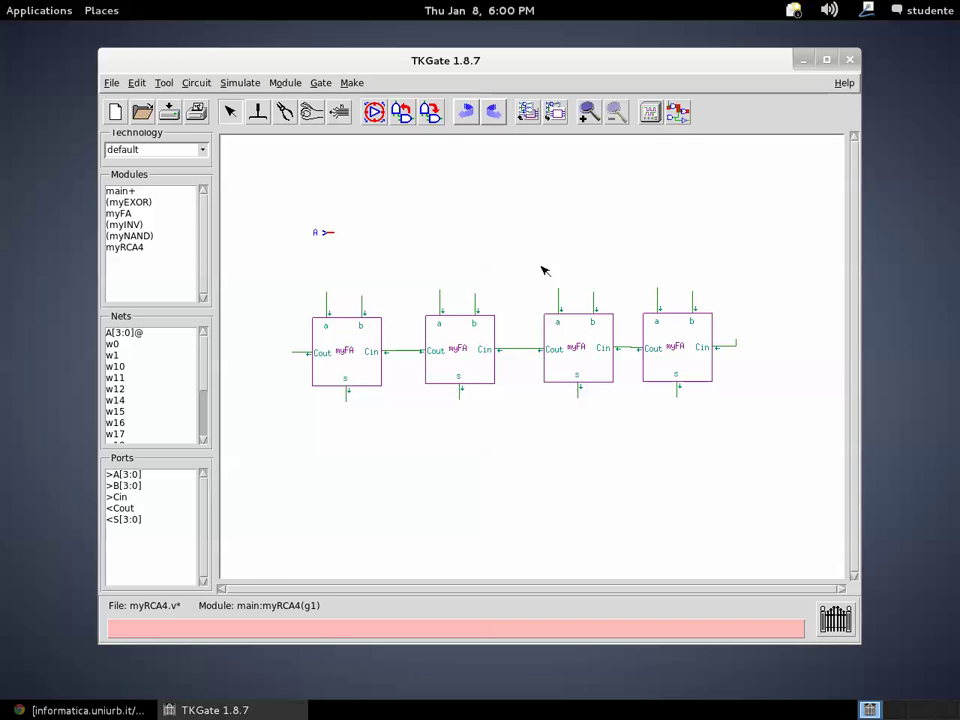
Add a module input named B with a bit width of 4, above and to the right of input A
{"action": "right_click", "coordinate": [406, 209]}
{"action": "mouse_move", "coordinate": [450, 215]}
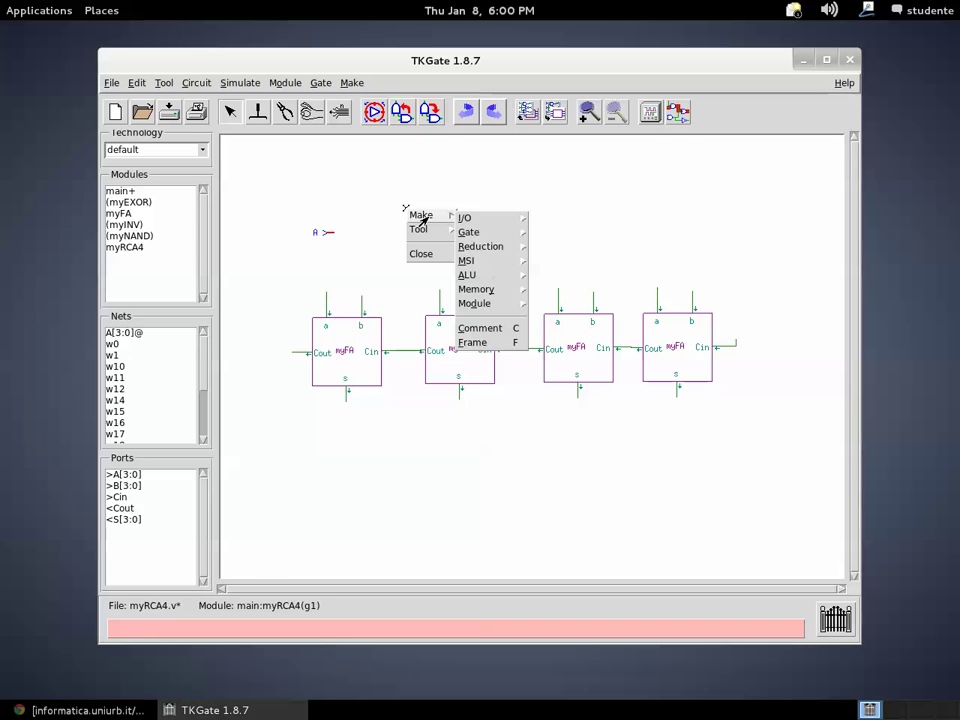
{"action": "mouse_move", "coordinate": [488, 303]}
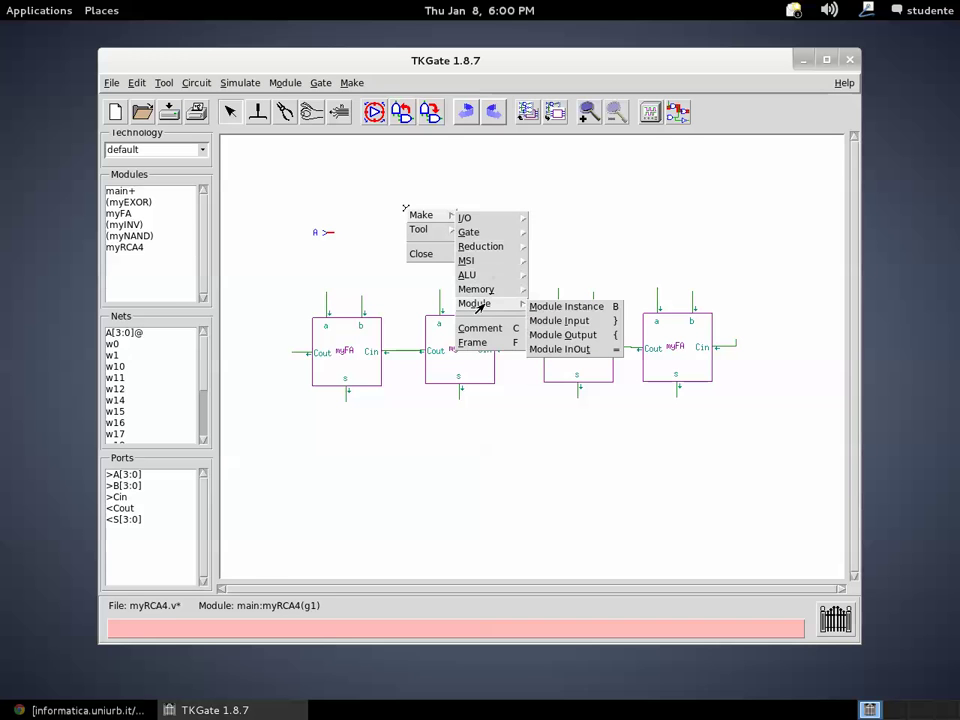
{"action": "left_click", "coordinate": [544, 321]}
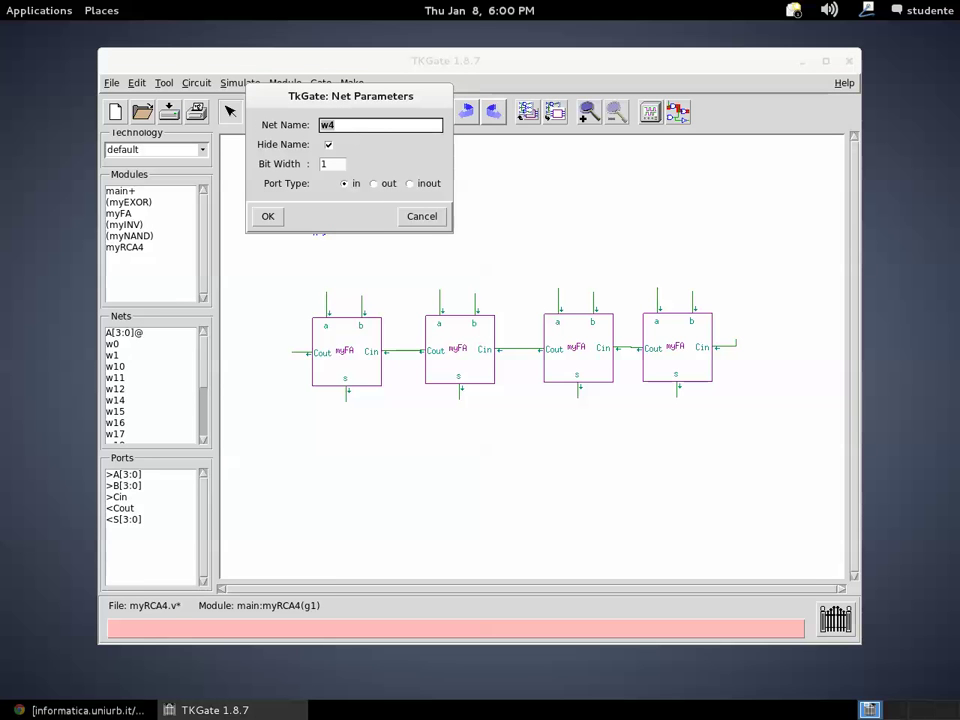
{"action": "type", "text": "B"}
{"action": "double_click", "coordinate": [333, 163]}
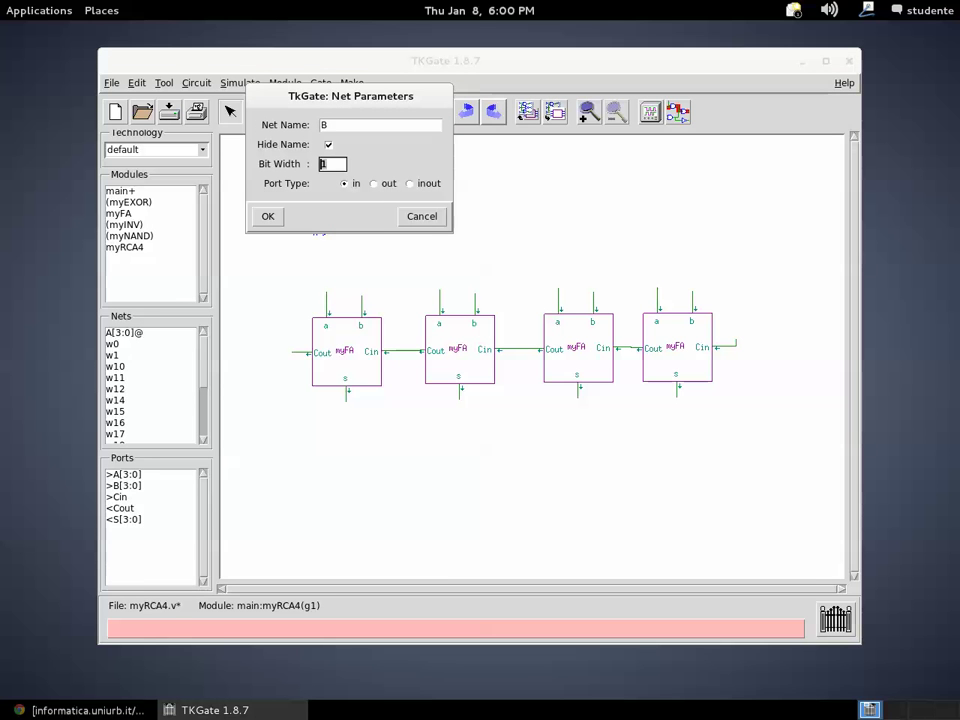
{"action": "type", "text": "4"}
{"action": "left_click", "coordinate": [268, 217]}
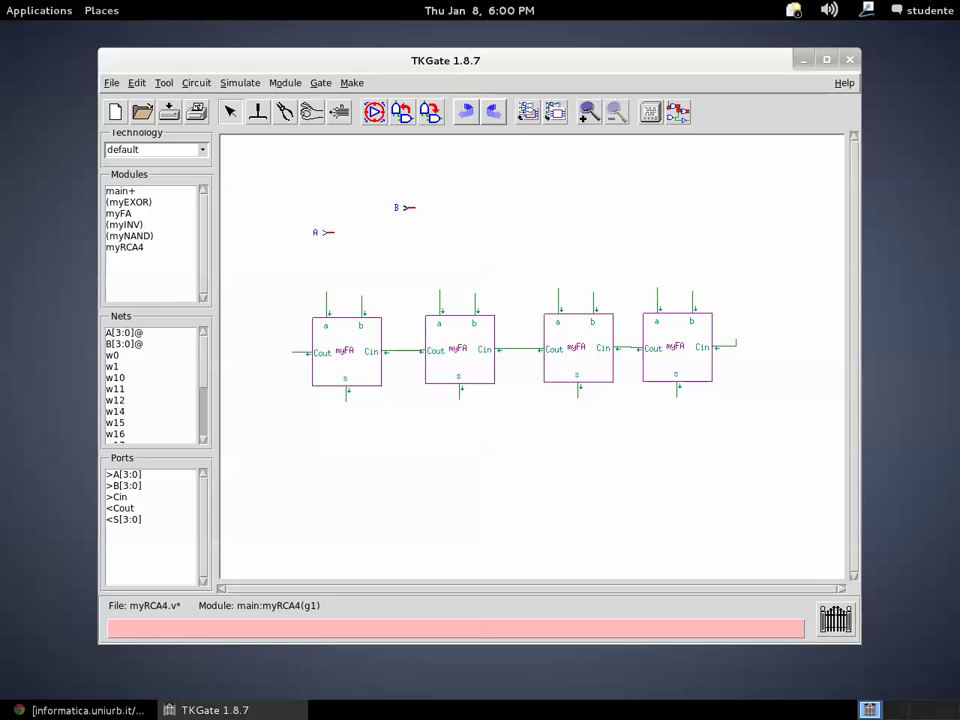
Add a module input named Cin to the upper right of the rightmost myFA block
{"action": "right_click", "coordinate": [758, 306]}
{"action": "mouse_move", "coordinate": [765, 313]}
{"action": "mouse_move", "coordinate": [810, 319]}
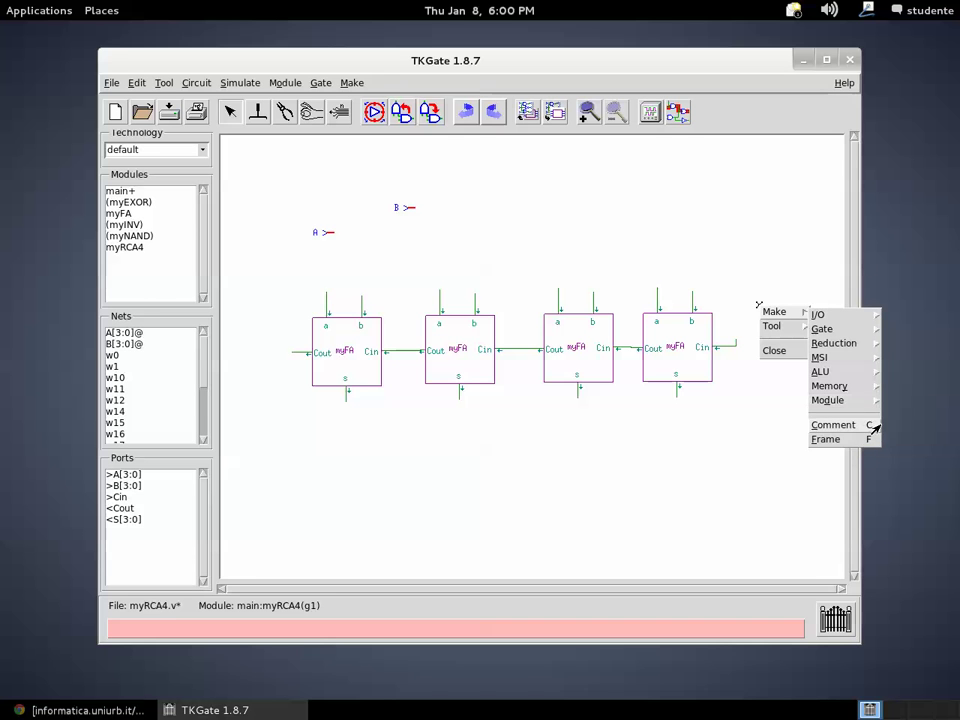
{"action": "mouse_move", "coordinate": [828, 400]}
{"action": "left_click", "coordinate": [880, 417]}
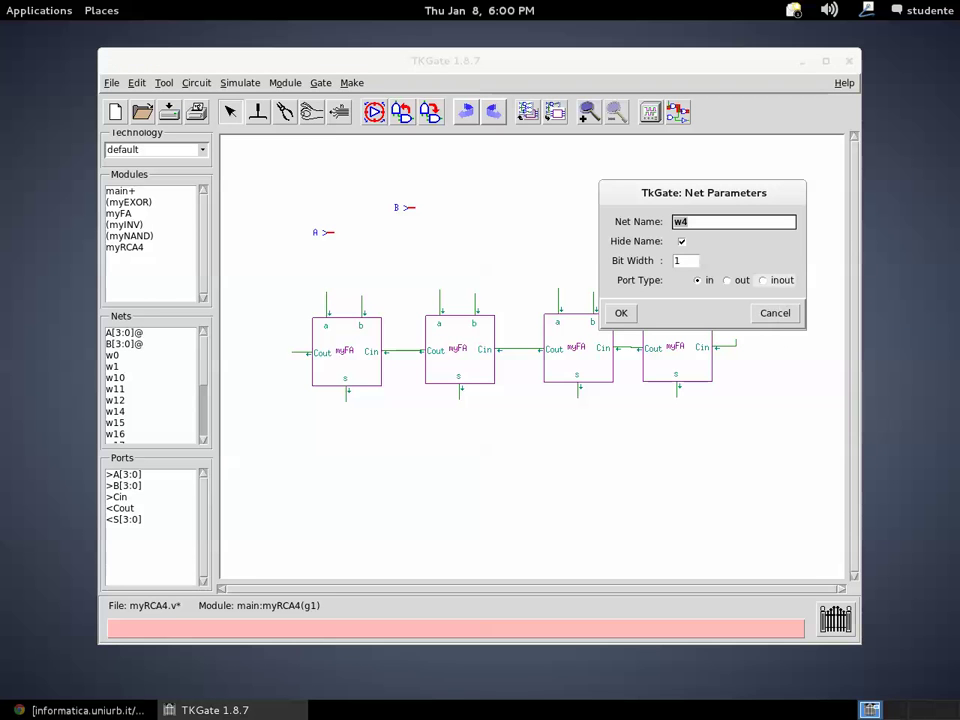
{"action": "type", "text": "Cin"}
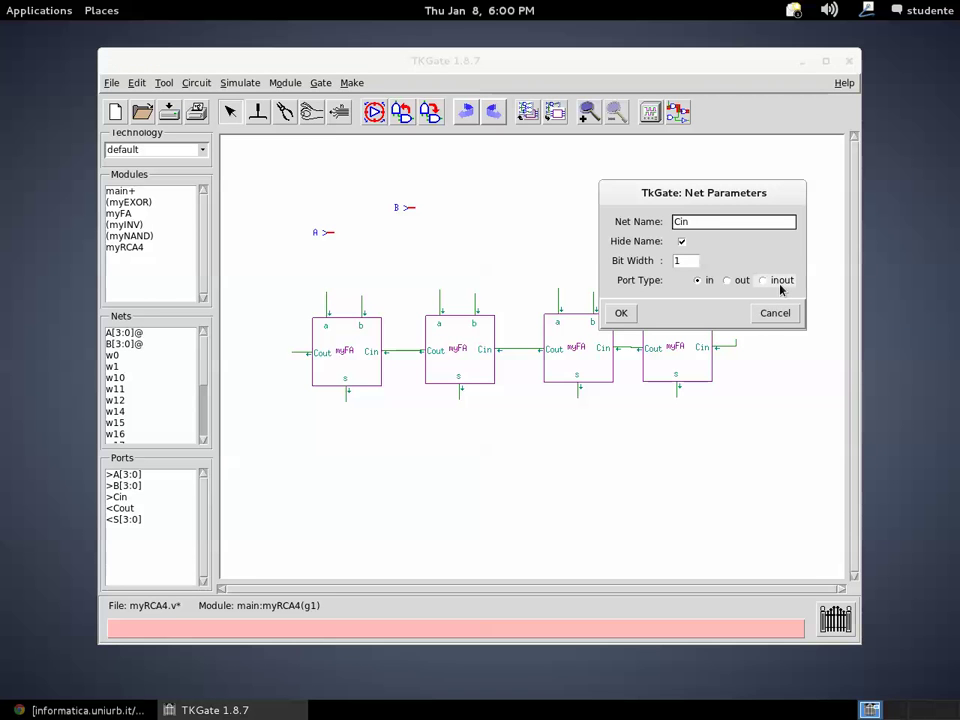
{"action": "left_click", "coordinate": [620, 313]}
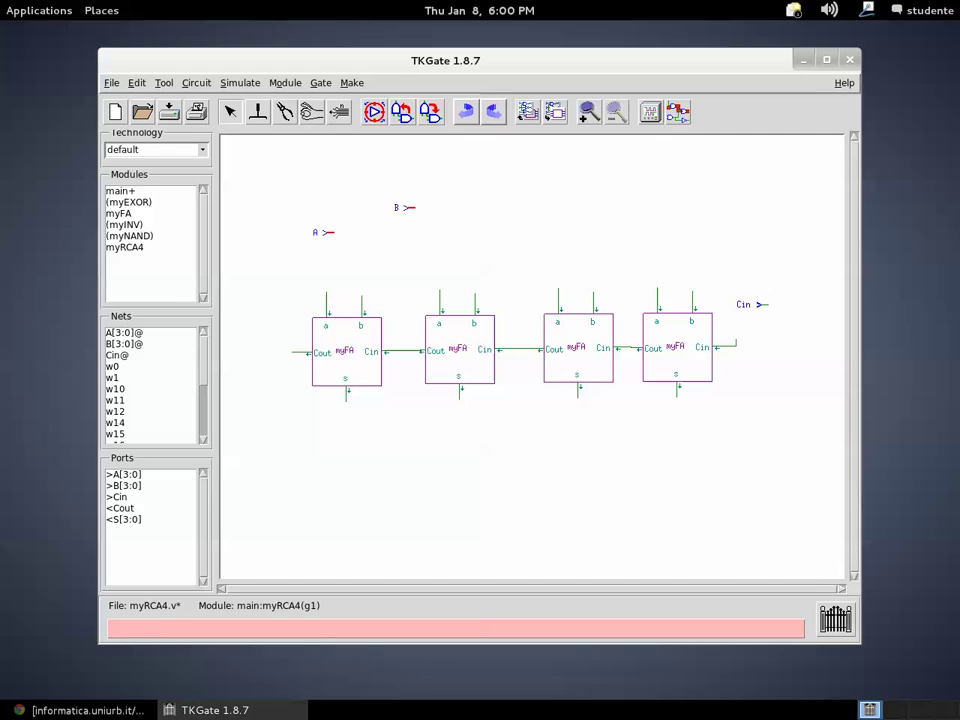
Add a module output named Cout to the left of the leftmost myFA block
{"action": "right_click", "coordinate": [271, 331]}
{"action": "mouse_move", "coordinate": [272, 333]}
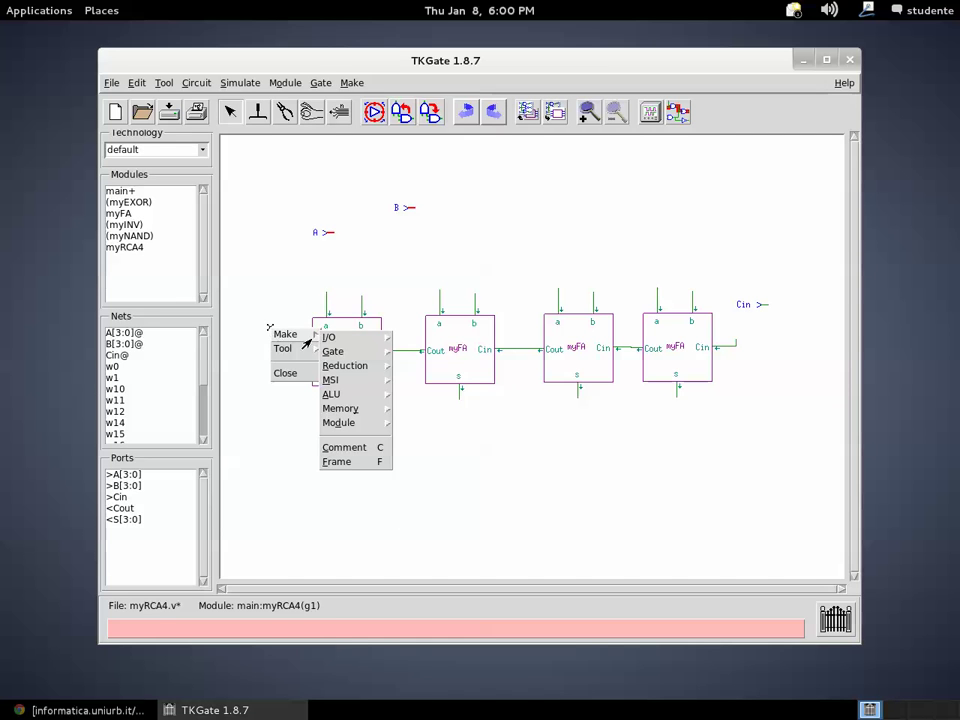
{"action": "mouse_move", "coordinate": [338, 422]}
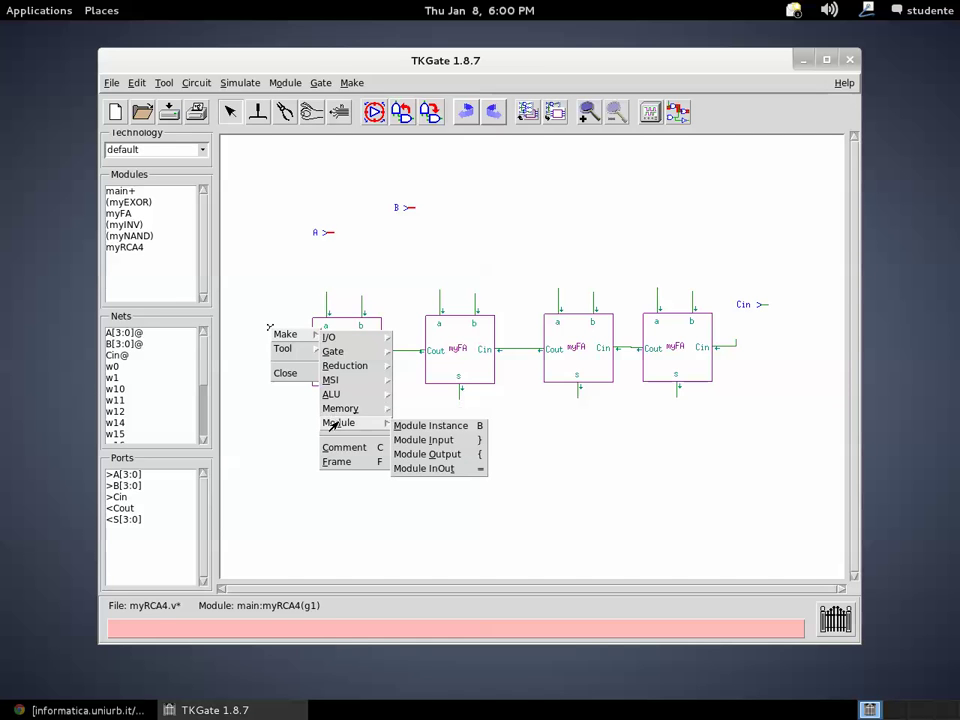
{"action": "left_click", "coordinate": [415, 456]}
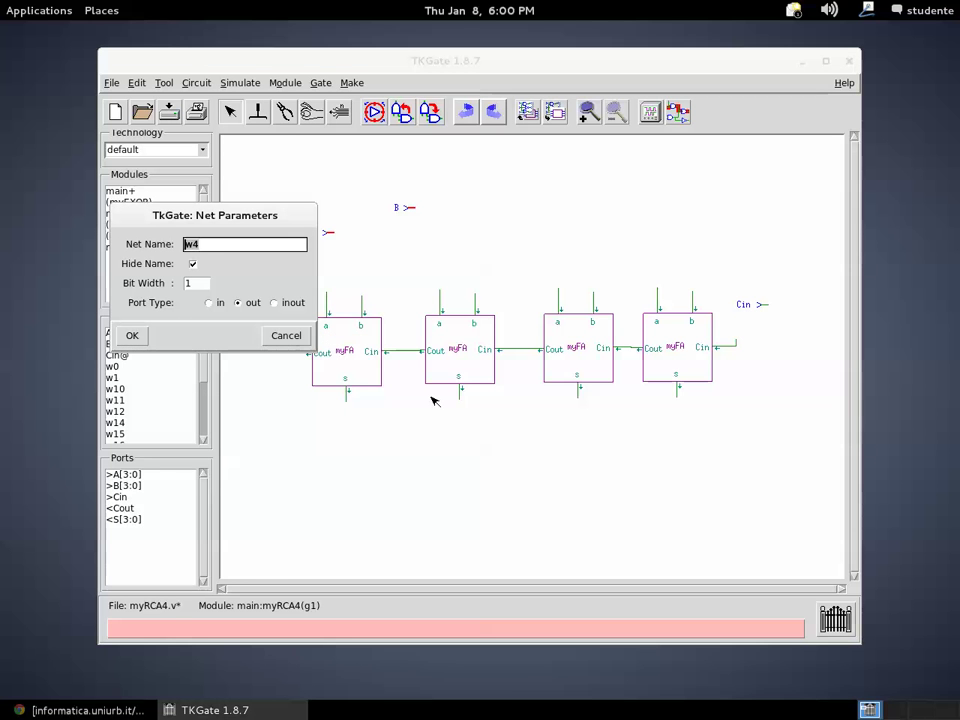
{"action": "type", "text": "Cout"}
{"action": "left_click", "coordinate": [132, 335]}
Add a module output named S with a bit width of 4 and place it just below and right of the rightmost myFA block
{"action": "right_click", "coordinate": [652, 489]}
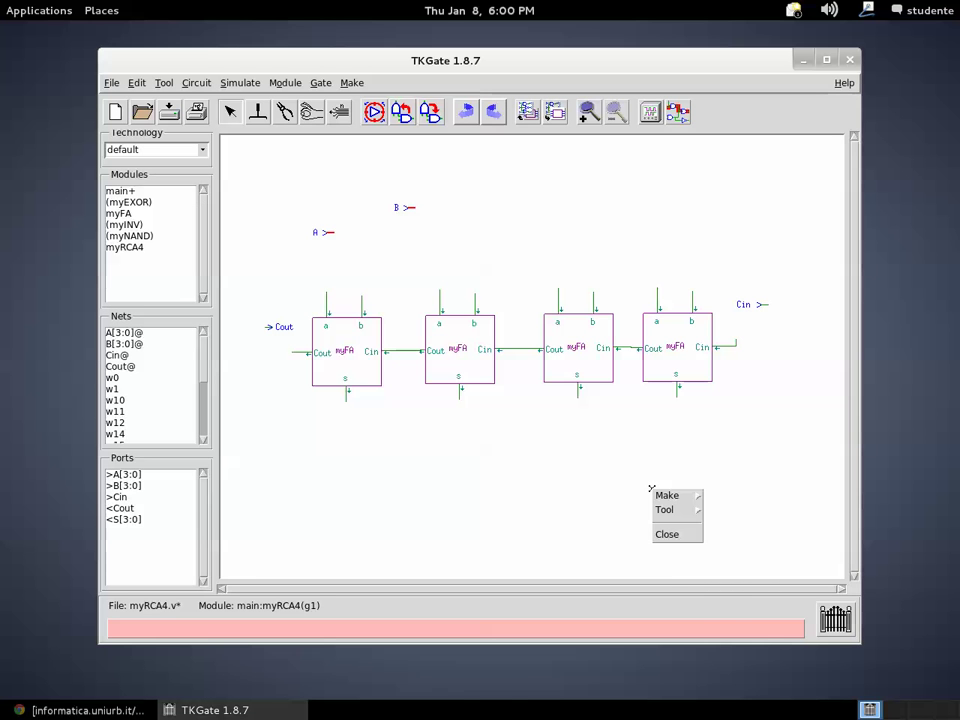
{"action": "mouse_move", "coordinate": [668, 496]}
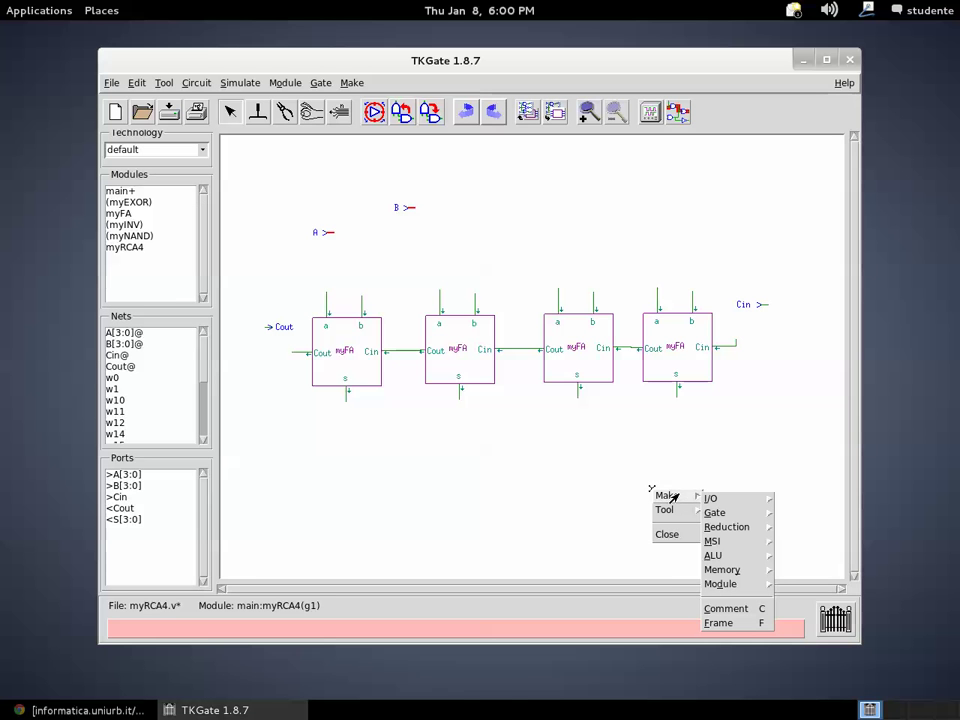
{"action": "mouse_move", "coordinate": [737, 583]}
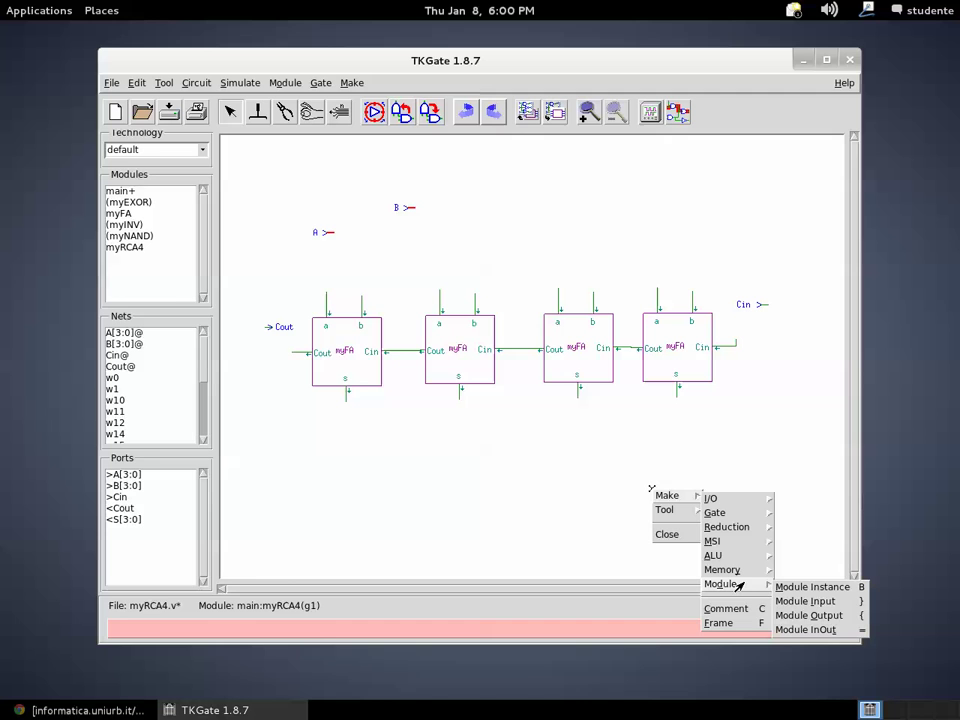
{"action": "left_click", "coordinate": [800, 616]}
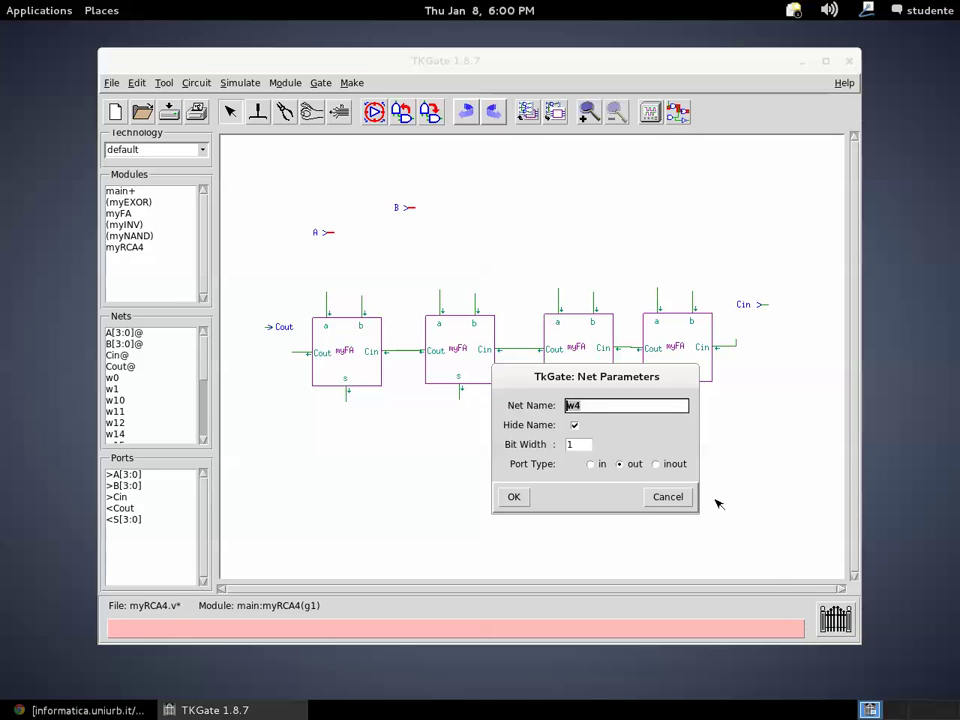
{"action": "type", "text": "S"}
{"action": "key", "text": "Tab"}
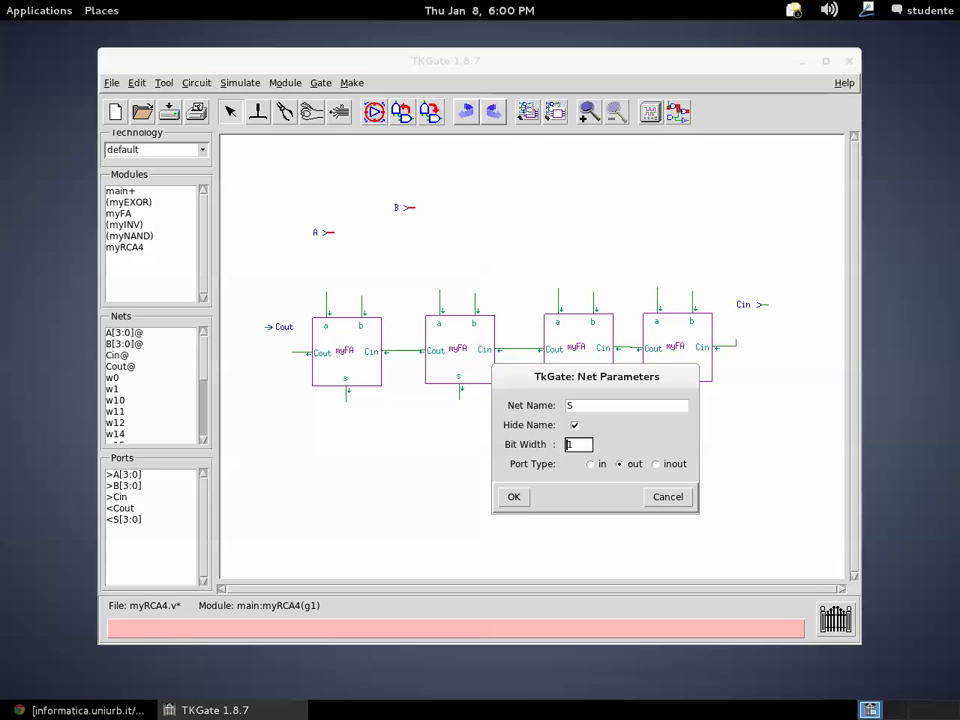
{"action": "type", "text": "4"}
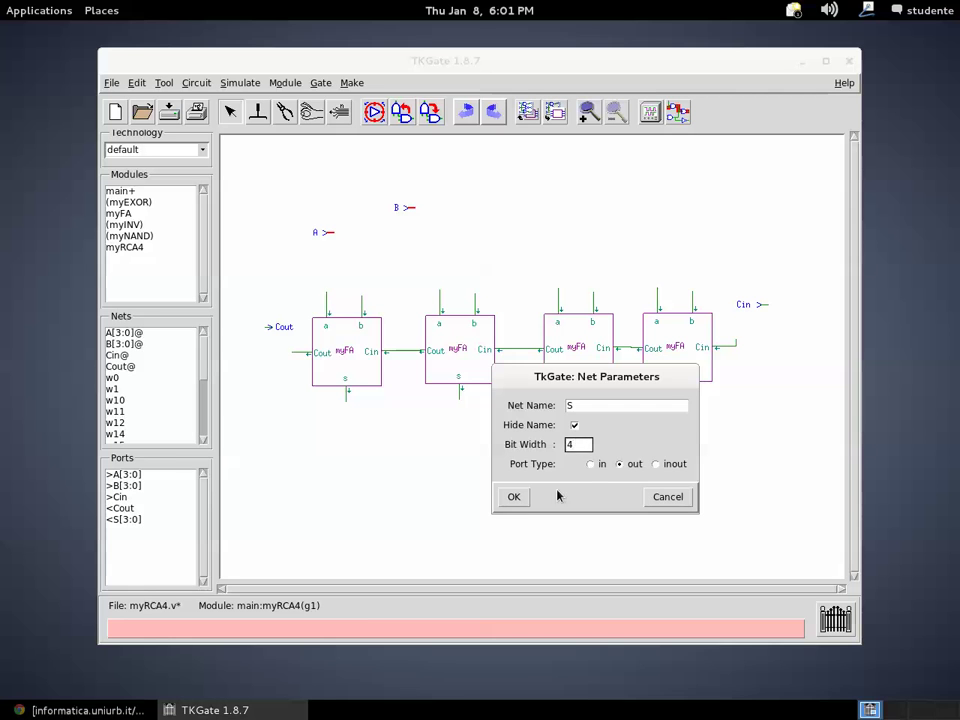
{"action": "left_click", "coordinate": [514, 497]}
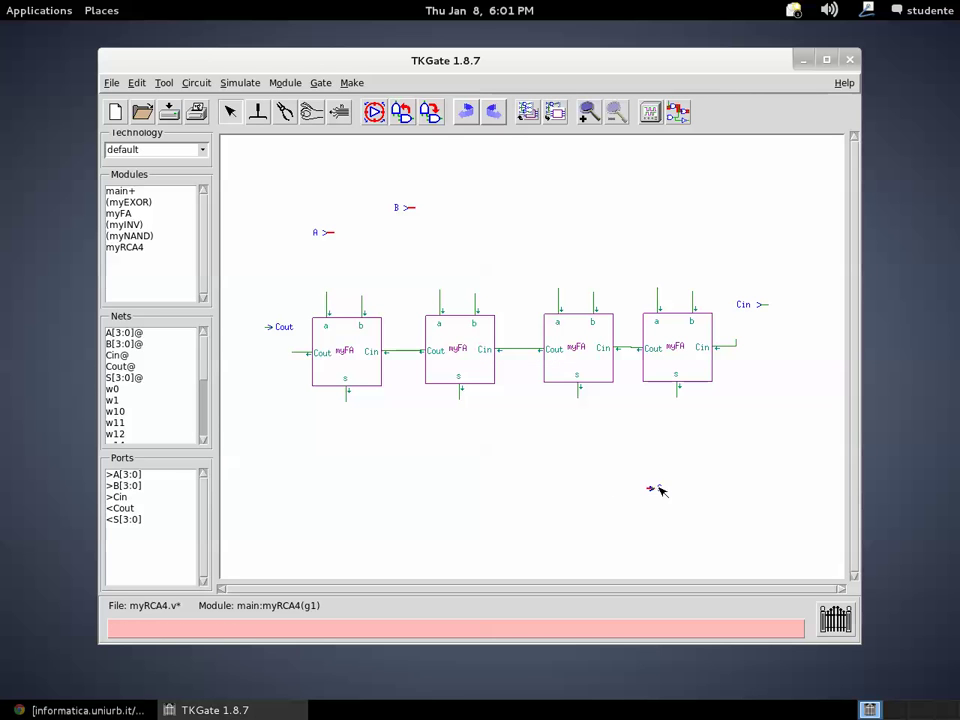
{"action": "left_click_drag", "start_coordinate": [660, 490], "coordinate": [722, 434]}
Wire input Cin to the rightmost myFA's Cin and output Cout to the leftmost myFA's Cout
{"action": "left_click_drag", "start_coordinate": [771, 307], "coordinate": [755, 346]}
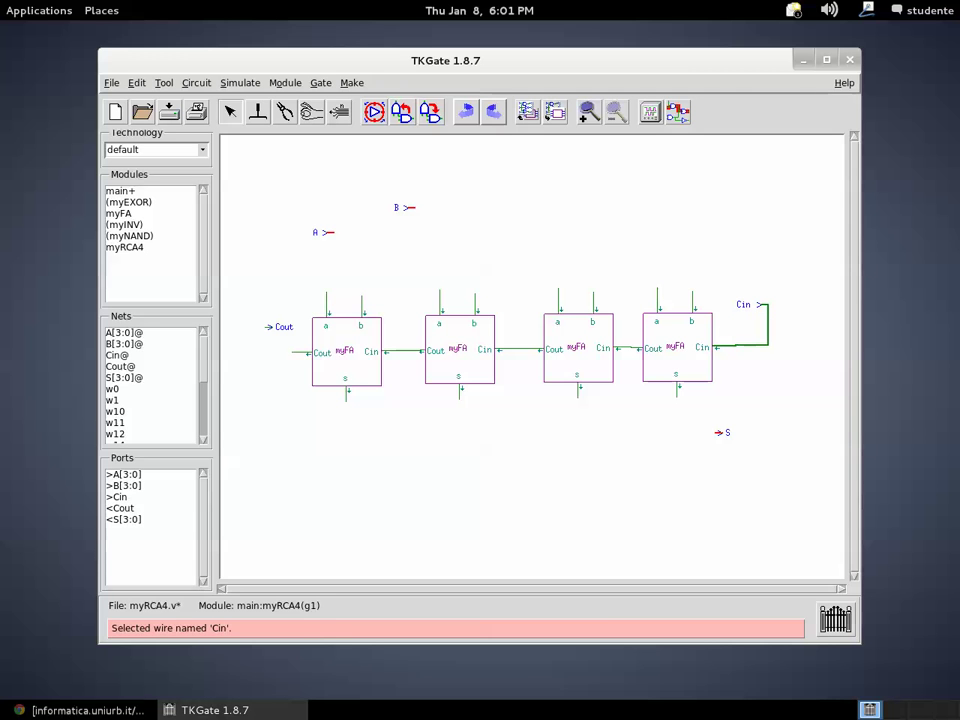
{"action": "left_click", "coordinate": [268, 327]}
{"action": "left_click_drag", "start_coordinate": [270, 327], "coordinate": [286, 349]}
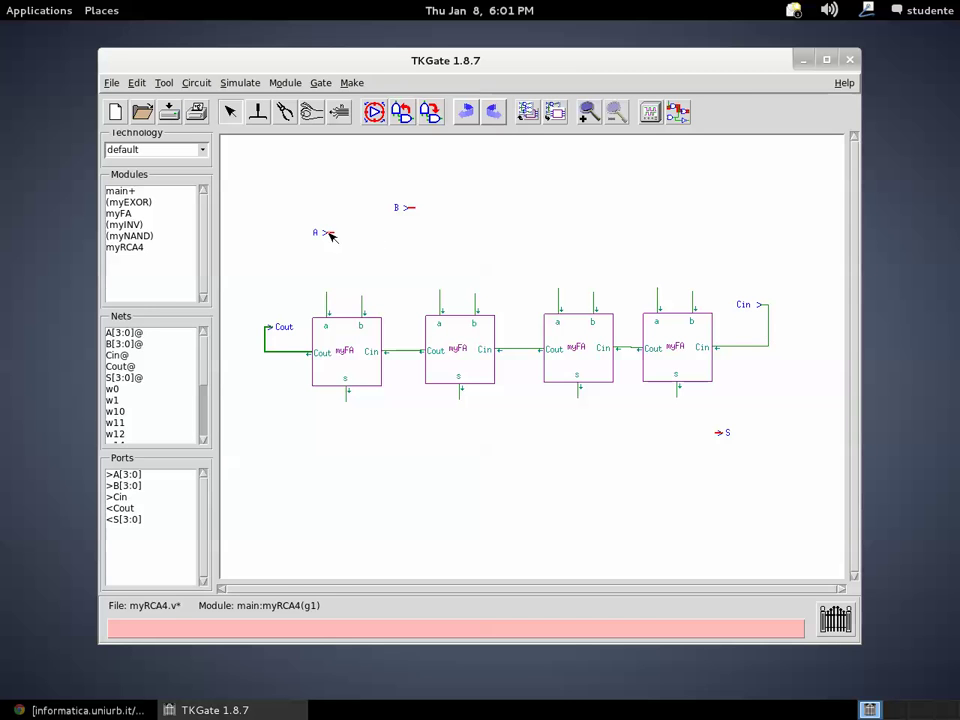
Stack input B above input A to the upper left of the leftmost myFA and extend A's wire across all four blocks
{"action": "left_click_drag", "start_coordinate": [327, 235], "coordinate": [297, 276]}
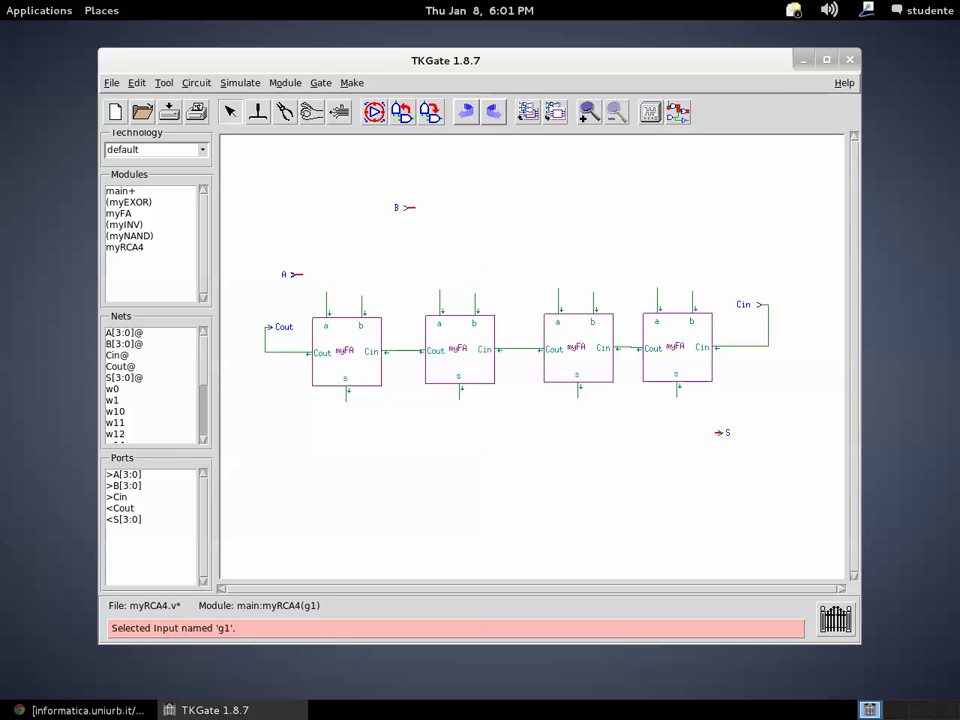
{"action": "left_click_drag", "start_coordinate": [407, 211], "coordinate": [703, 274]}
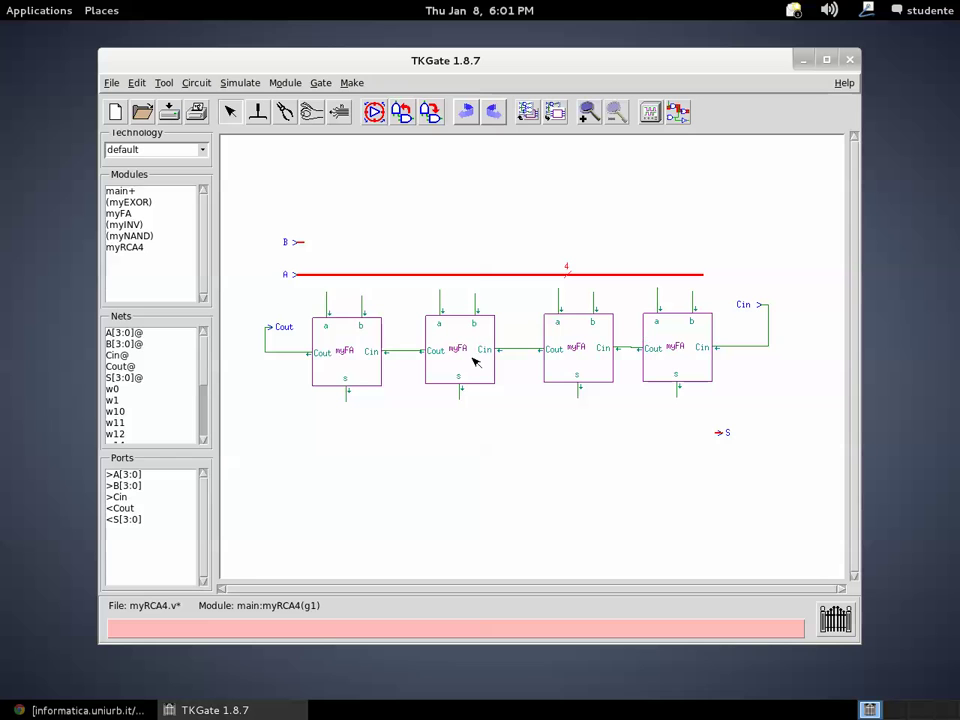
Connect the a inputs of all four myFA blocks to the A bus with wire taps
{"action": "left_click", "coordinate": [327, 296]}
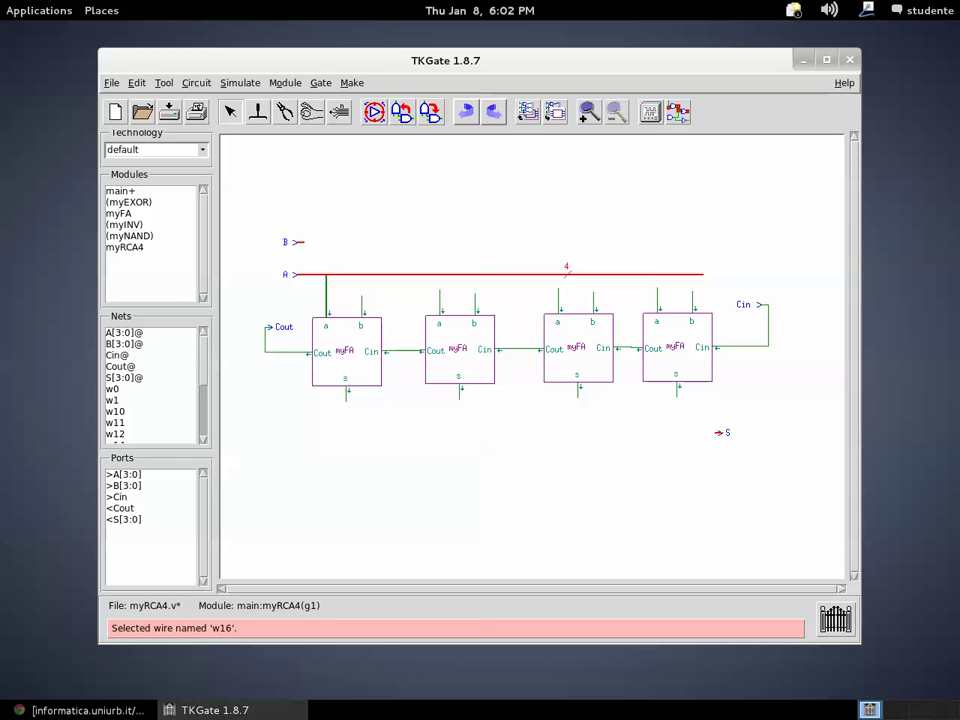
{"action": "left_click", "coordinate": [327, 278]}
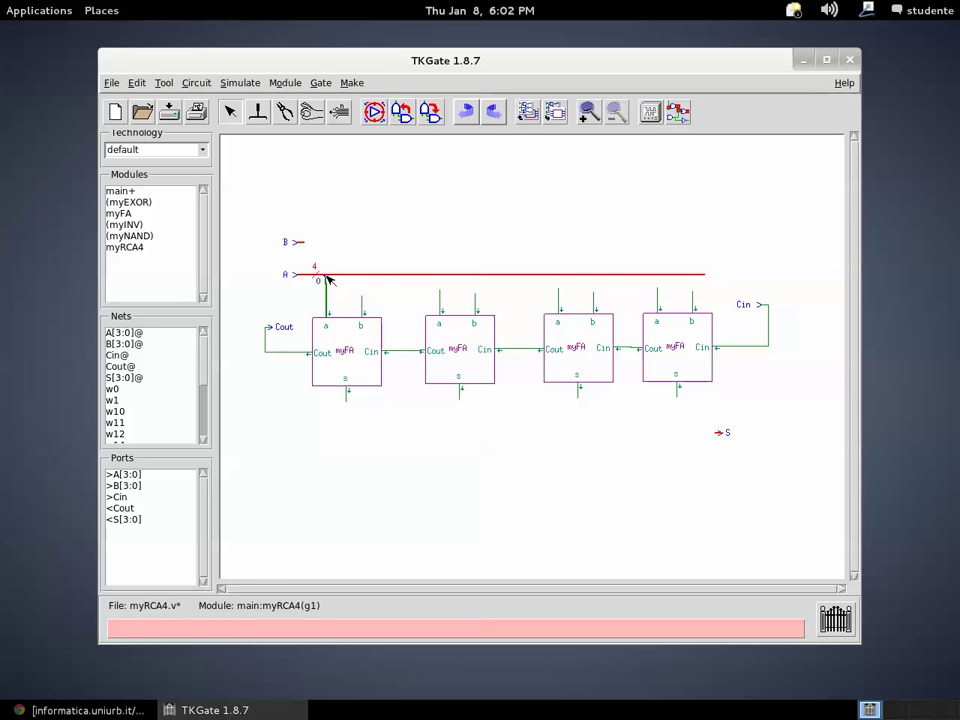
{"action": "left_click", "coordinate": [327, 277]}
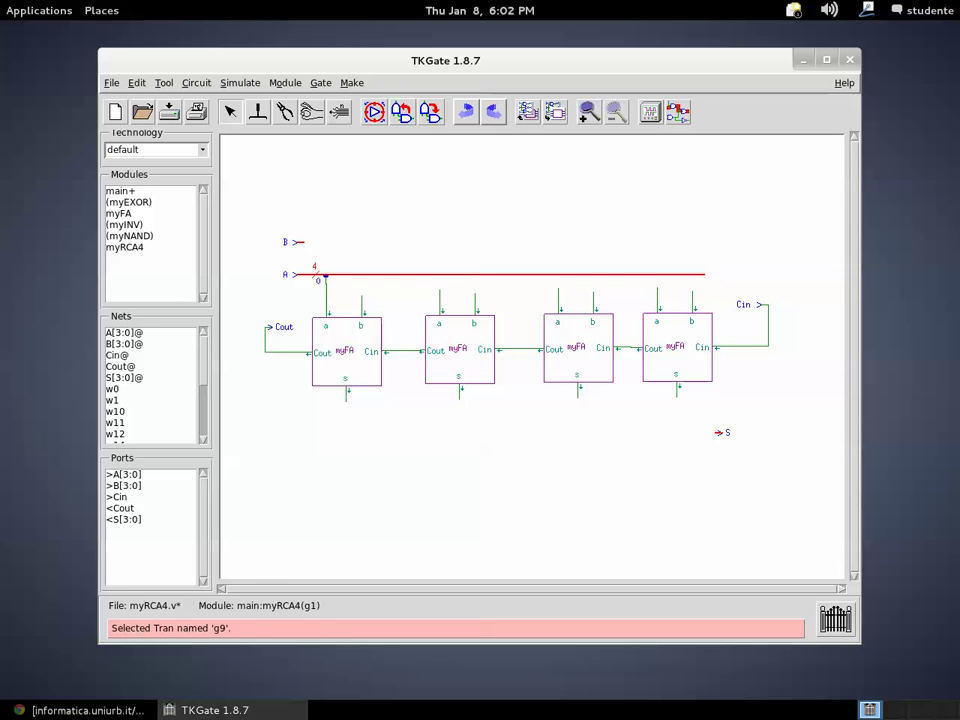
{"action": "left_click", "coordinate": [328, 280]}
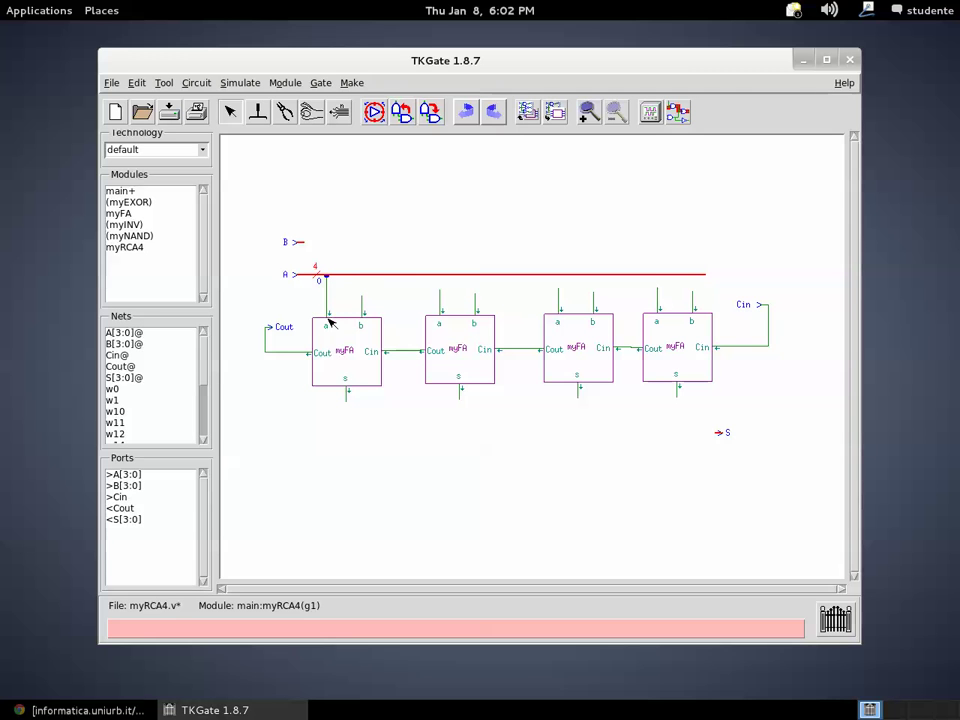
{"action": "left_click", "coordinate": [441, 294]}
{"action": "left_click", "coordinate": [439, 276]}
{"action": "left_click", "coordinate": [559, 295]}
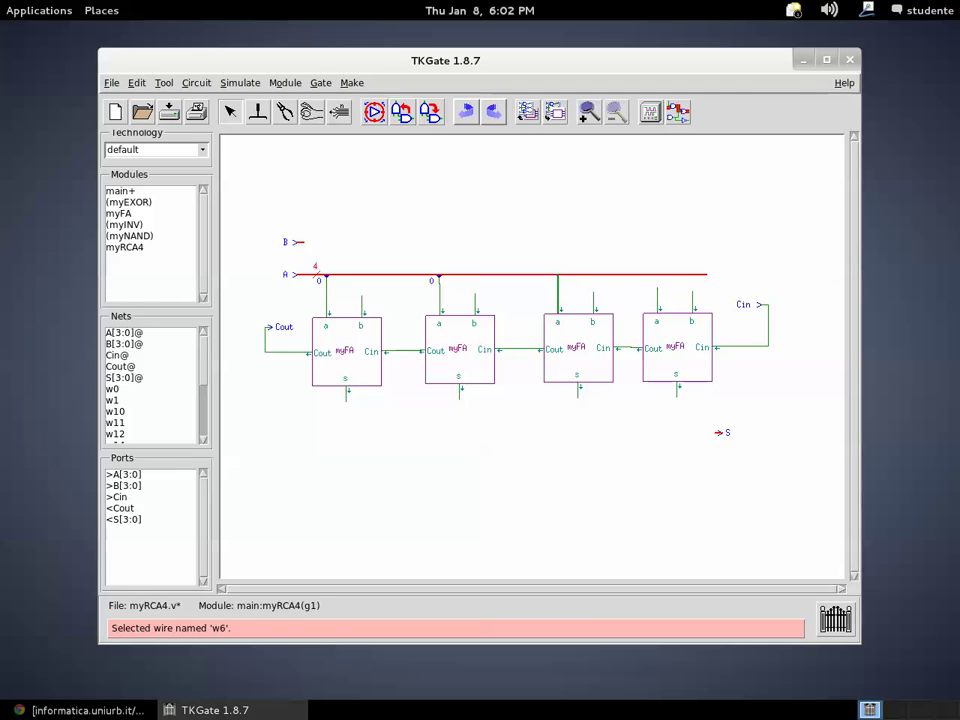
{"action": "left_click", "coordinate": [557, 275]}
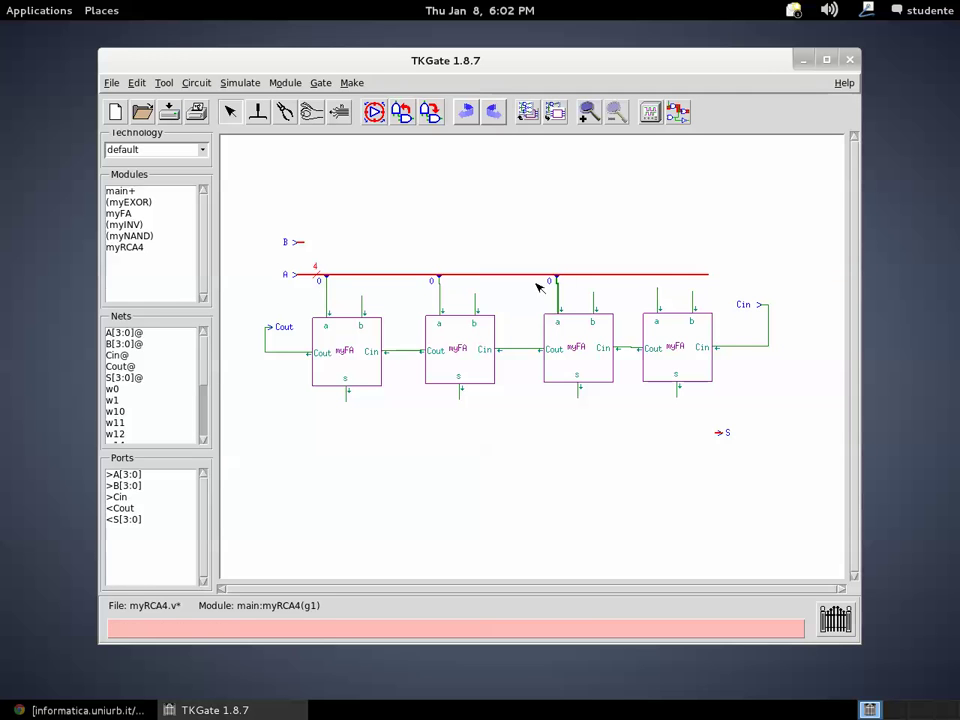
{"action": "left_click", "coordinate": [658, 293]}
{"action": "left_click", "coordinate": [658, 276]}
{"action": "left_click", "coordinate": [326, 278]}
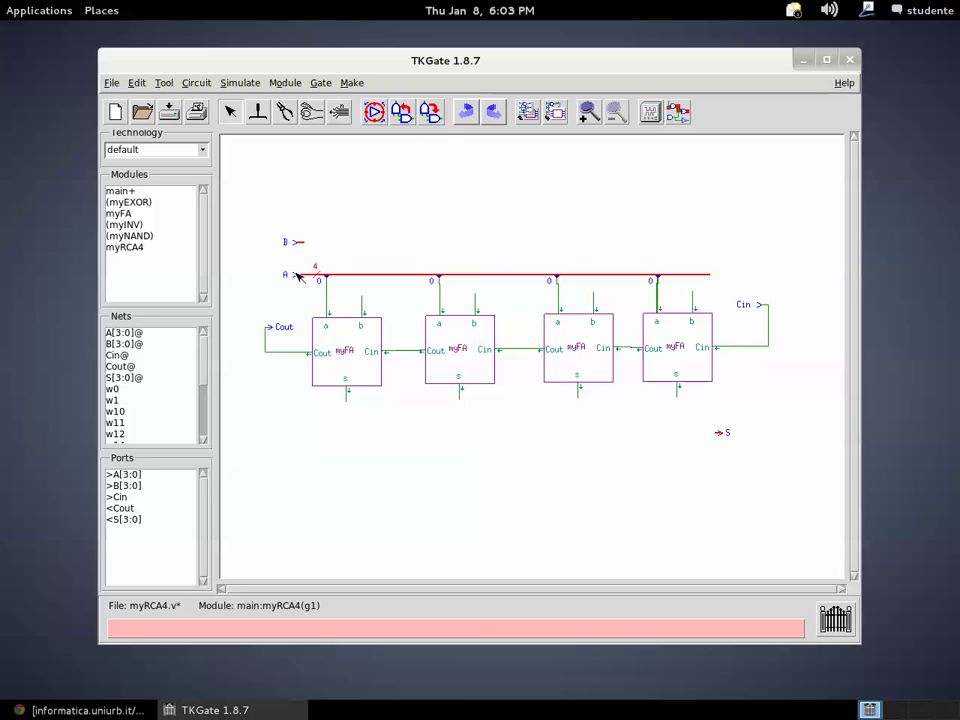
Set the bit range of the A-bus tap above the third myFA from the left to 1
{"action": "double_click", "coordinate": [557, 281]}
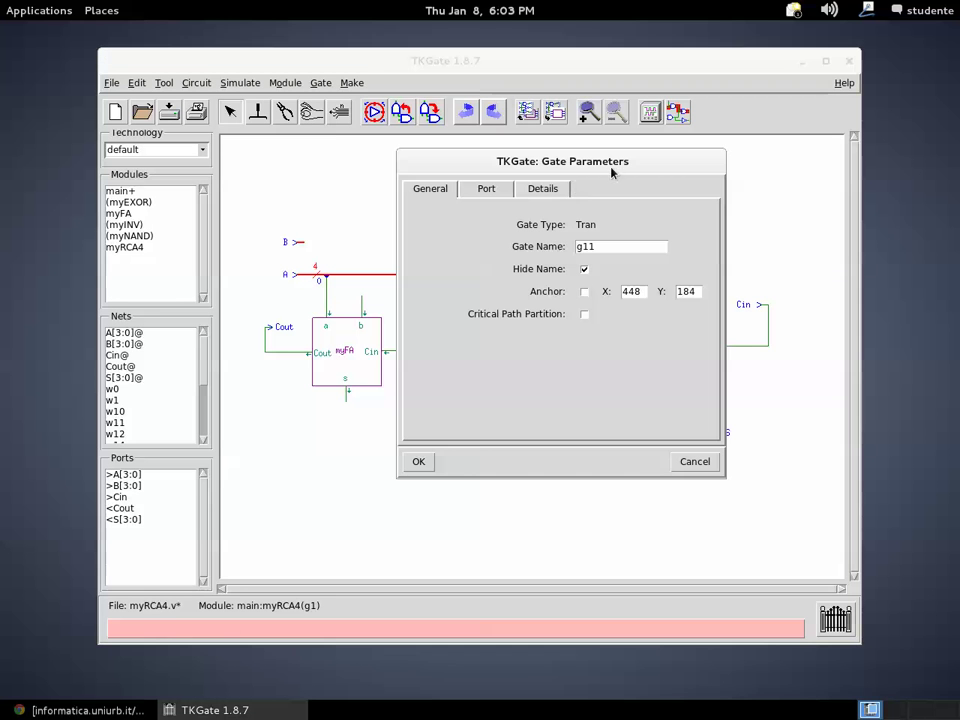
{"action": "left_click_drag", "start_coordinate": [612, 172], "coordinate": [645, 282]}
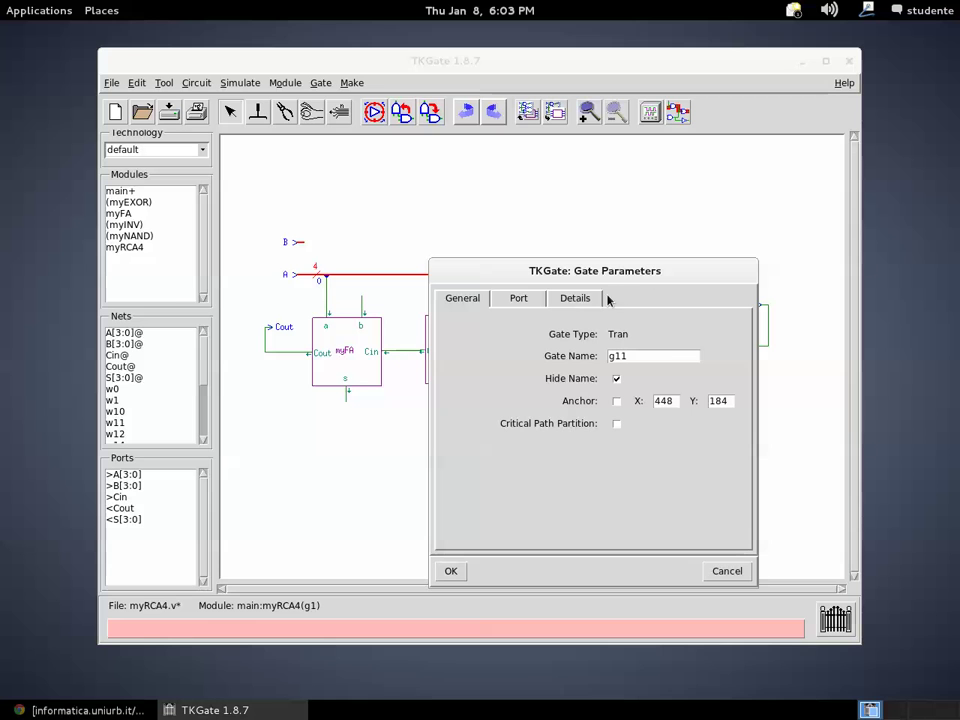
{"action": "left_click", "coordinate": [519, 298]}
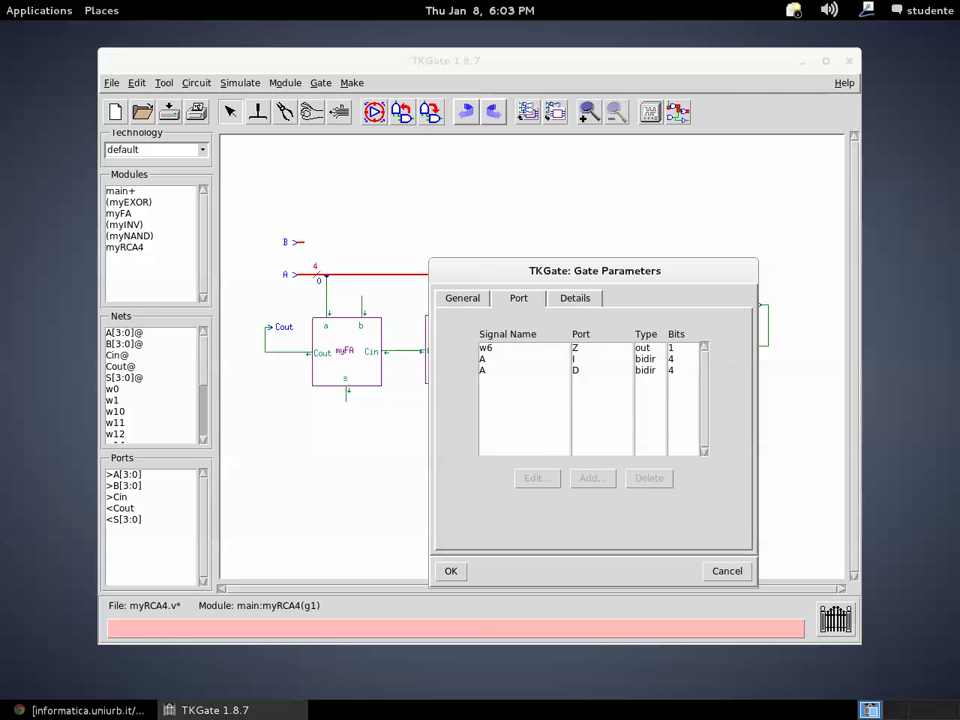
{"action": "left_click", "coordinate": [574, 298]}
{"action": "left_click", "coordinate": [530, 334]}
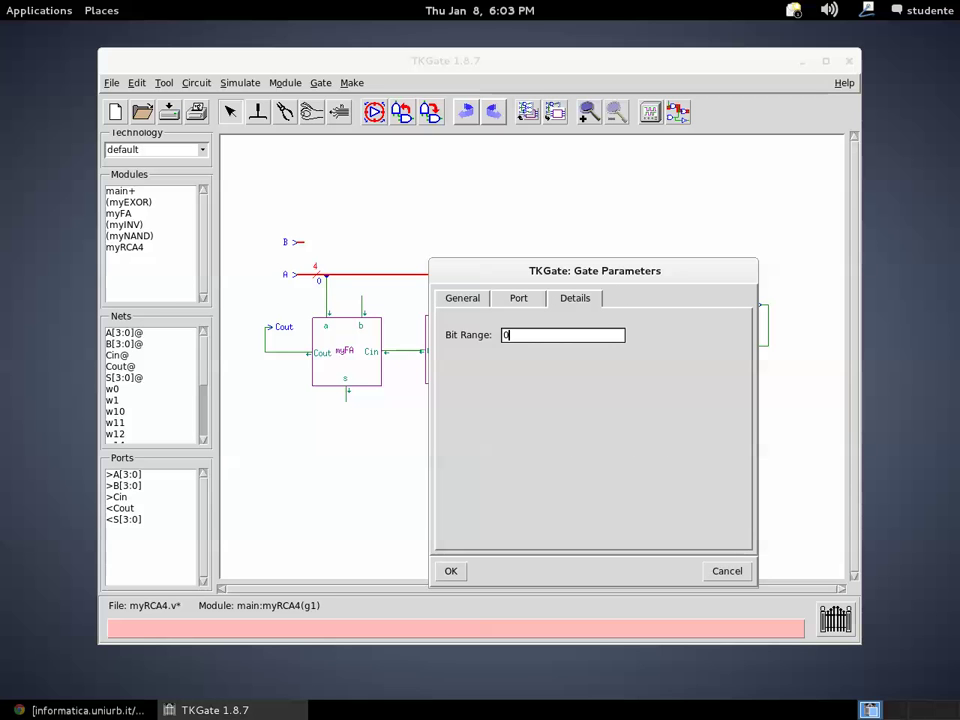
{"action": "key", "text": "BackSpace"}
{"action": "type", "text": "1"}
{"action": "left_click", "coordinate": [451, 572]}
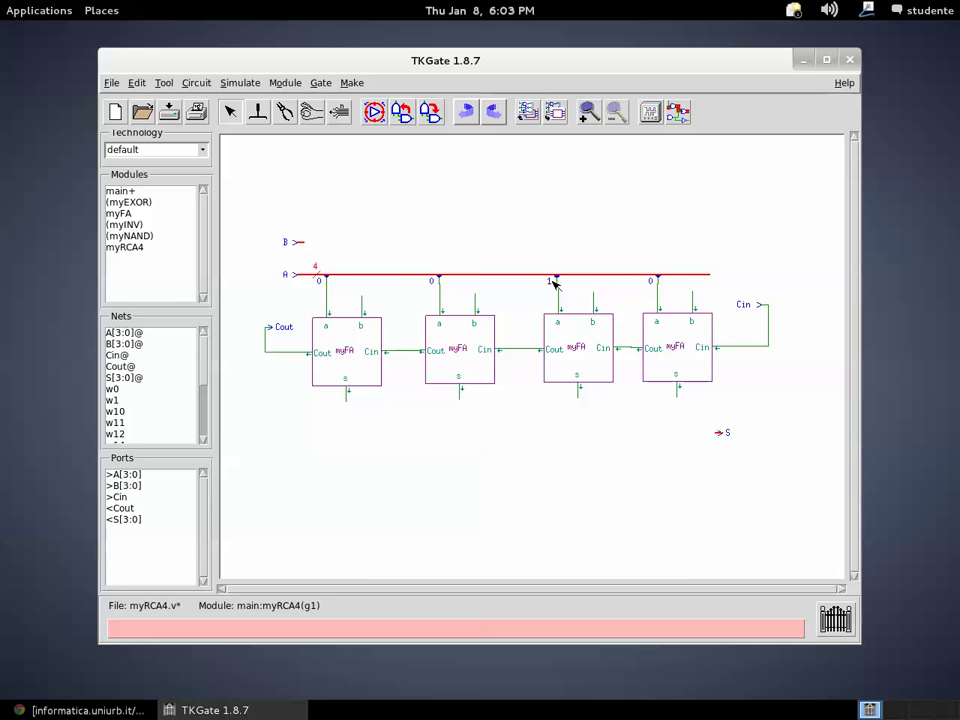
Open the gate parameters of the A-bus tap above the second myFA from the left
{"action": "double_click", "coordinate": [438, 277]}
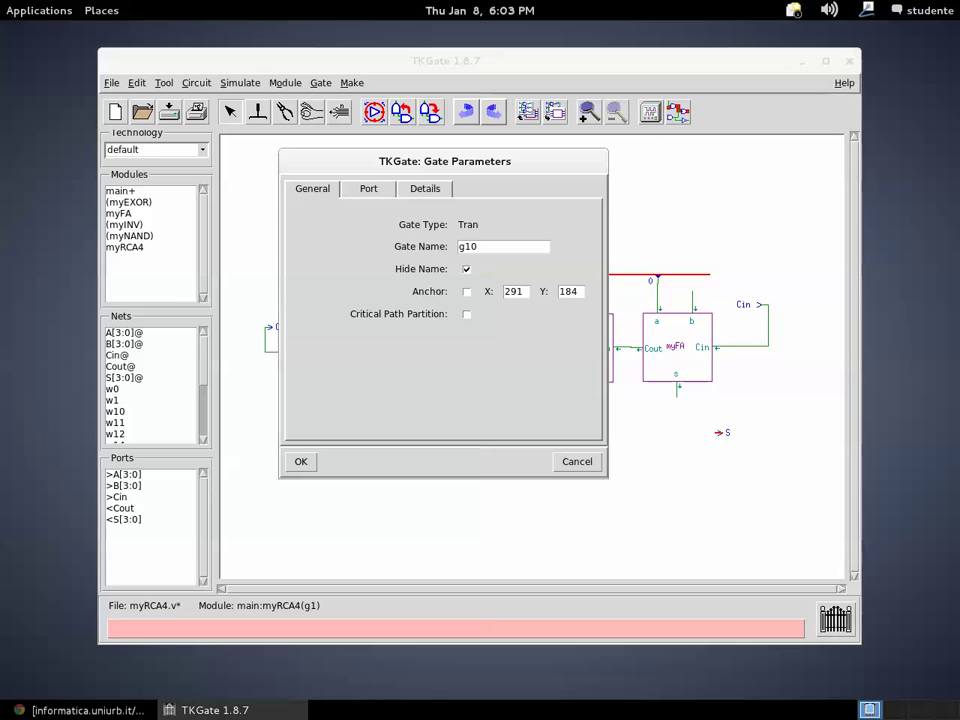
Set the bit range of the bus A tap feeding the second adder from the left to 2
{"action": "left_click", "coordinate": [440, 190]}
{"action": "double_click", "coordinate": [351, 225]}
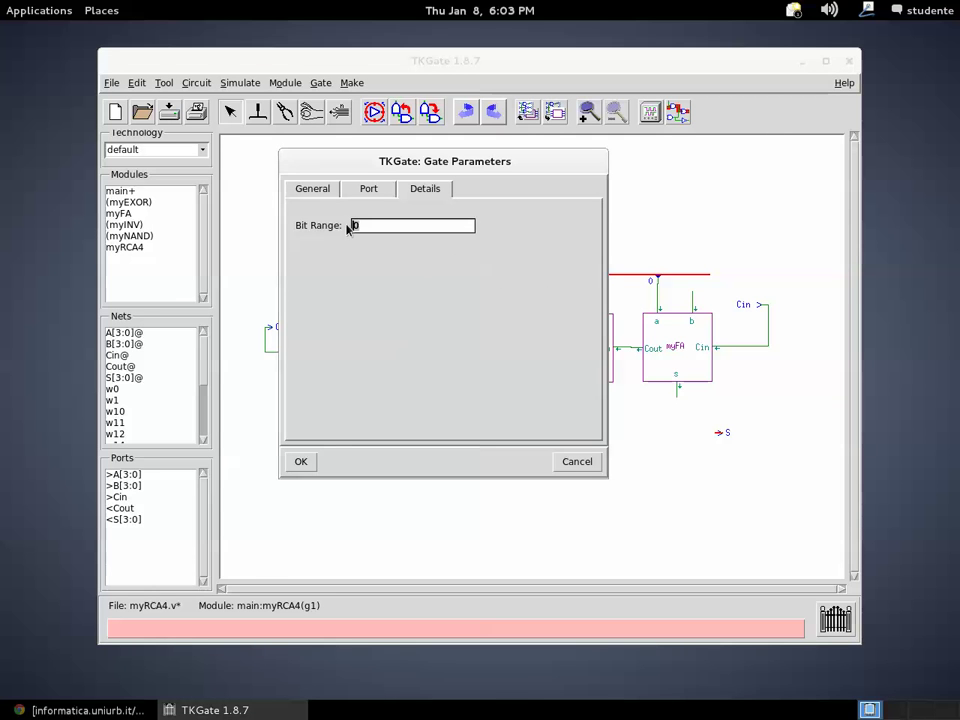
{"action": "type", "text": "2"}
{"action": "left_click", "coordinate": [309, 457]}
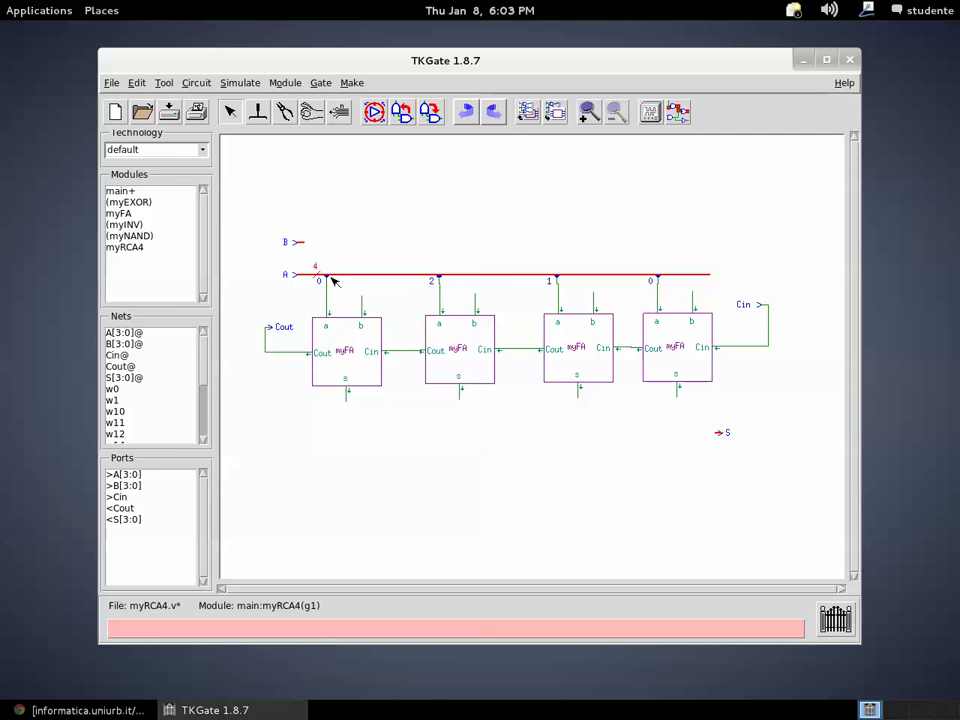
Set the bit range of the bus A tap feeding the leftmost adder to 3
{"action": "double_click", "coordinate": [330, 280]}
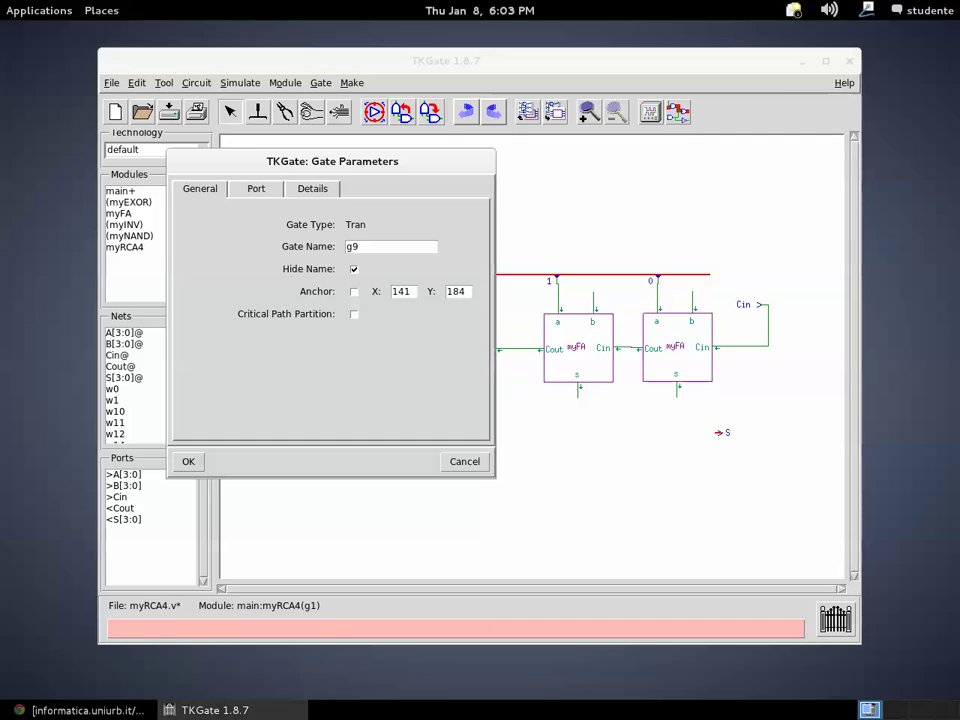
{"action": "left_click", "coordinate": [326, 189]}
{"action": "left_click", "coordinate": [306, 226]}
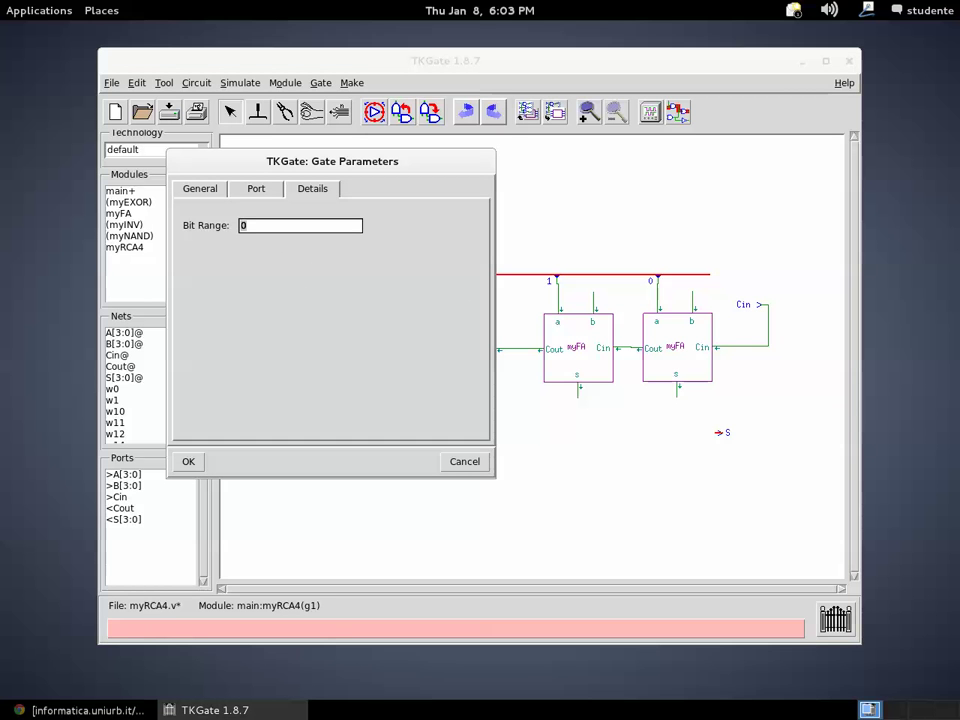
{"action": "type", "text": "3"}
{"action": "left_click", "coordinate": [188, 463]}
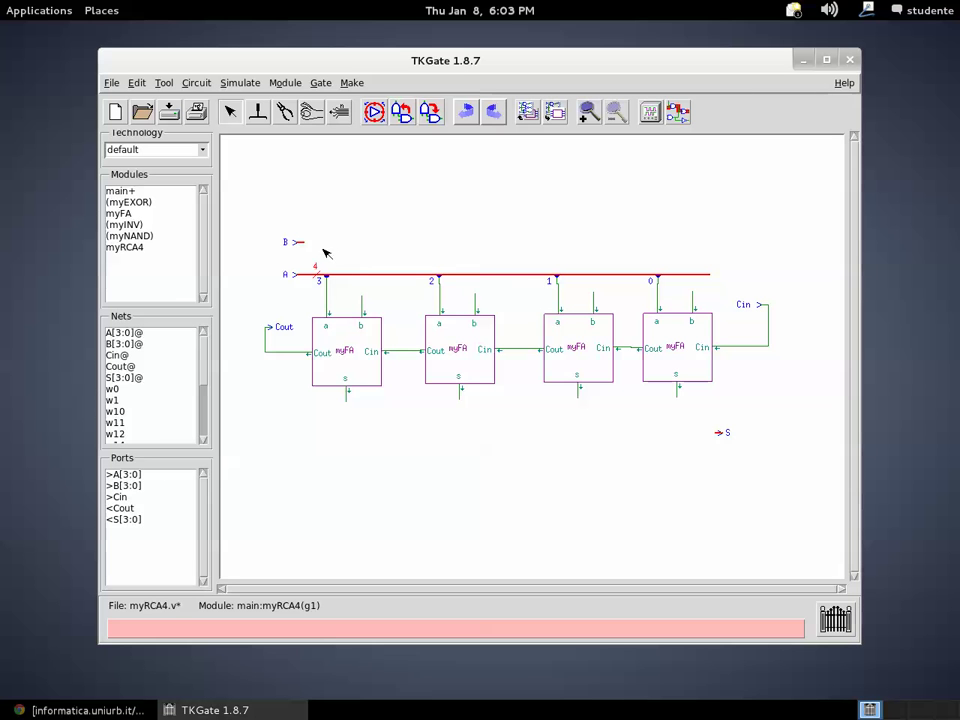
Extend the bus B wire across all four adders and connect the rightmost adder's b input to it
{"action": "left_click_drag", "start_coordinate": [305, 242], "coordinate": [709, 244]}
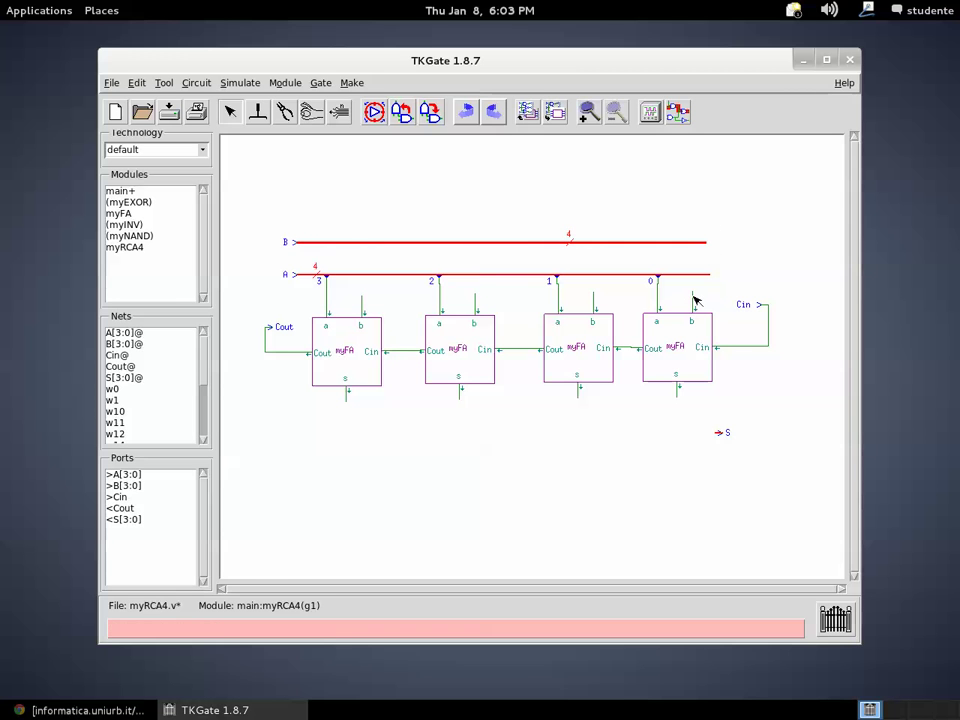
{"action": "left_click_drag", "start_coordinate": [697, 294], "coordinate": [692, 243]}
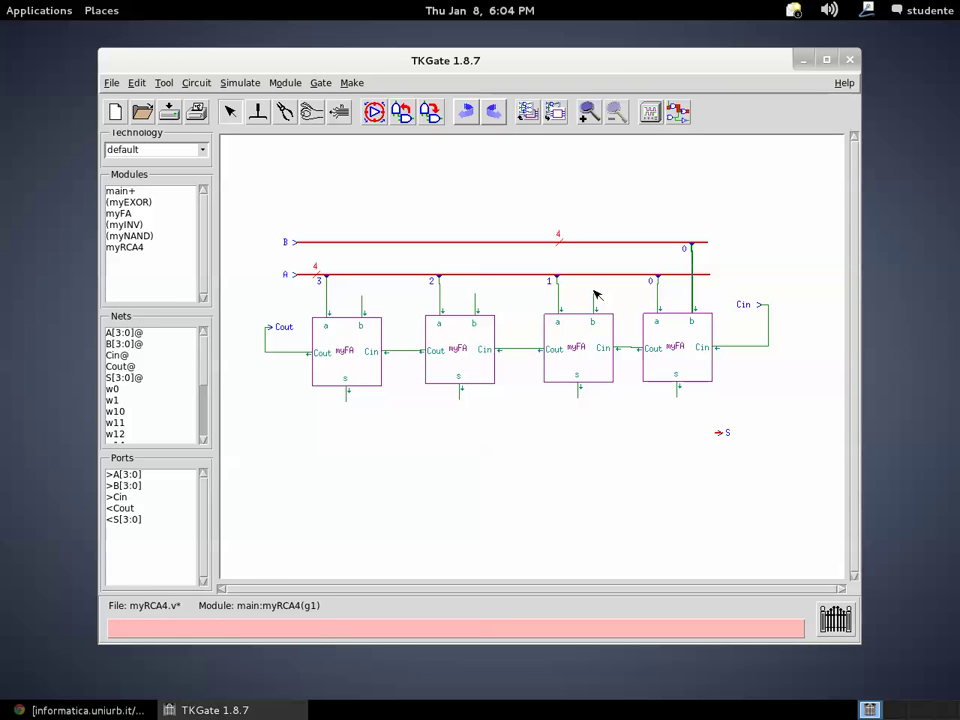
Try to connect the b input of the second adder from the right to bus B
{"action": "left_click_drag", "start_coordinate": [596, 295], "coordinate": [606, 231]}
{"action": "left_click", "coordinate": [596, 246]}
{"action": "left_click", "coordinate": [598, 249]}
{"action": "left_click_drag", "start_coordinate": [596, 246], "coordinate": [594, 252]}
{"action": "mouse_move", "coordinate": [594, 258]}
{"action": "left_mouse_down"}
{"action": "mouse_move", "coordinate": [605, 243]}
{"action": "mouse_move", "coordinate": [594, 247]}
{"action": "left_mouse_up"}
{"action": "mouse_move", "coordinate": [595, 246]}
{"action": "left_mouse_down"}
{"action": "mouse_move", "coordinate": [603, 233]}
{"action": "mouse_move", "coordinate": [594, 253]}
{"action": "left_mouse_up"}
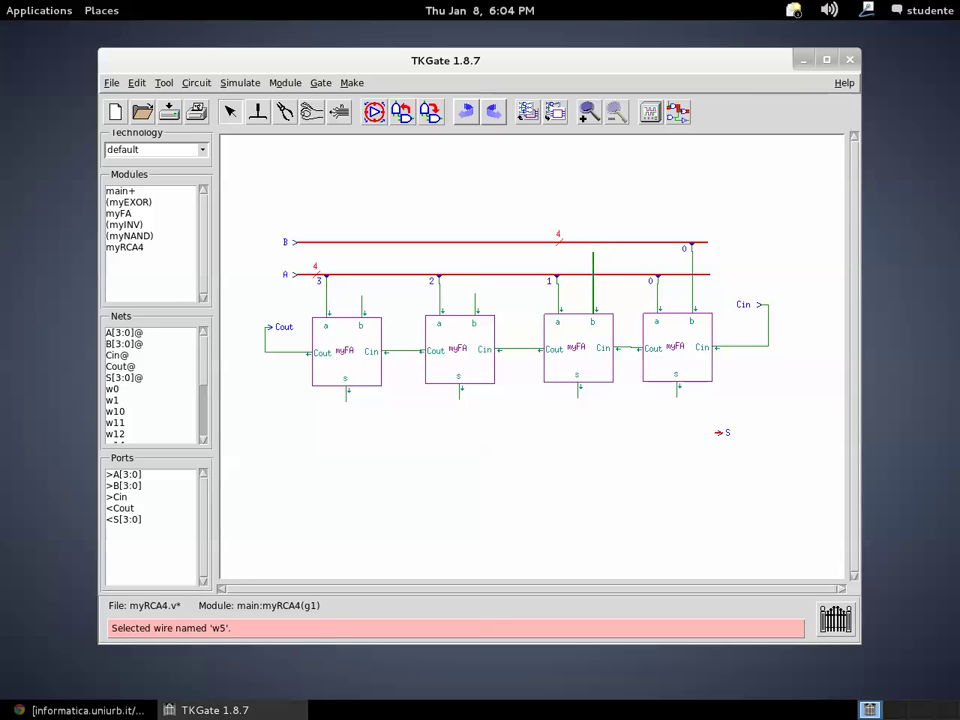
{"action": "left_click", "coordinate": [599, 301]}
Connect the b inputs of the three remaining myFA adders to bus B
{"action": "left_click", "coordinate": [476, 296]}
{"action": "left_click", "coordinate": [475, 242]}
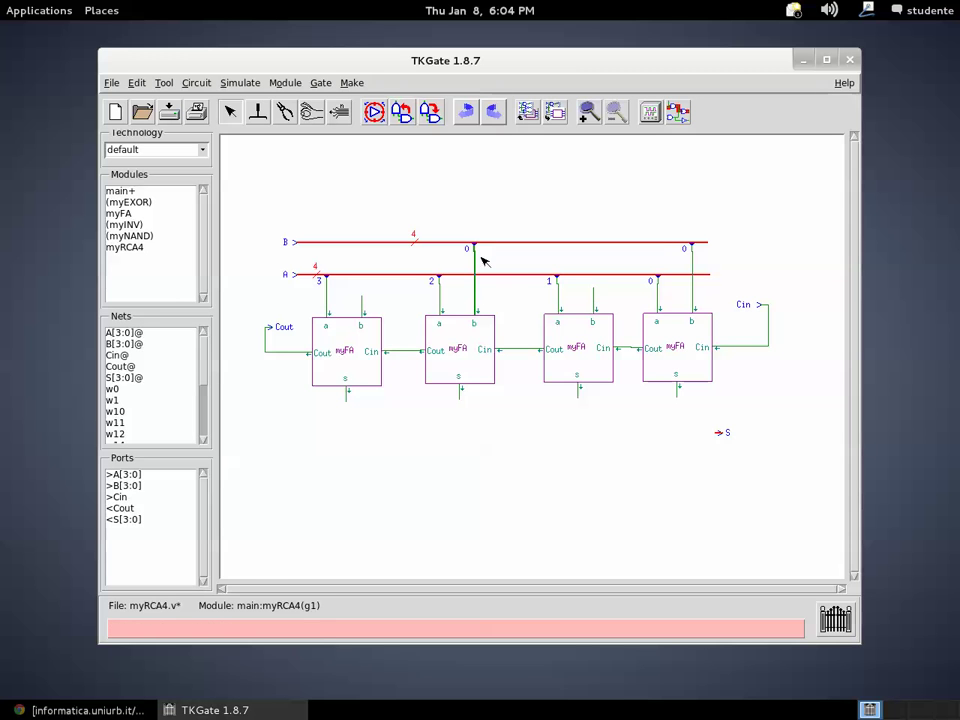
{"action": "left_click_drag", "start_coordinate": [596, 290], "coordinate": [592, 245]}
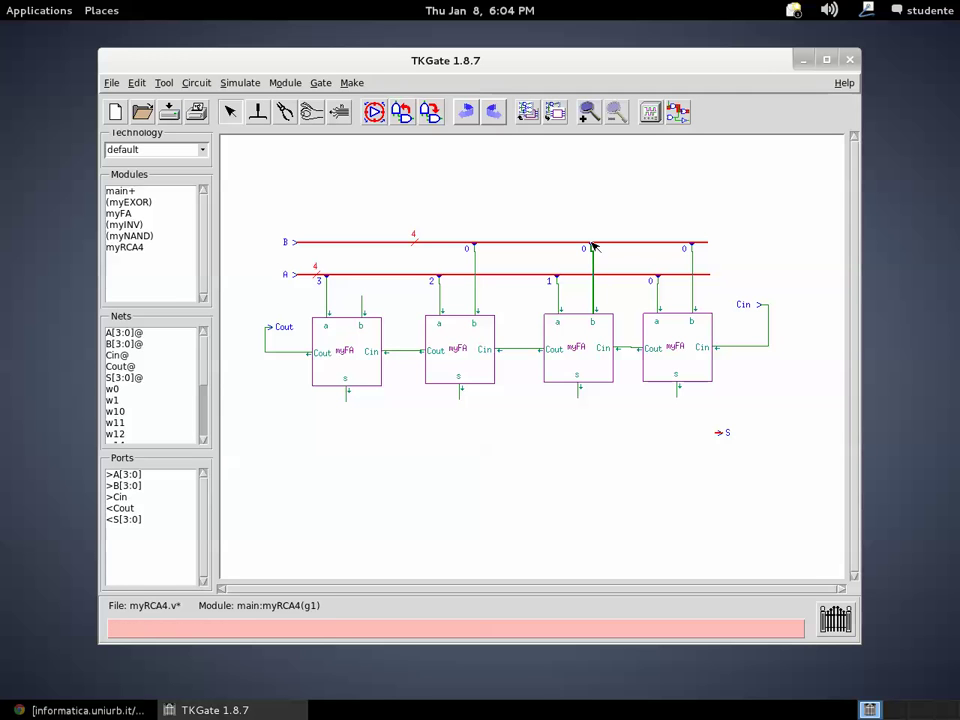
{"action": "left_click", "coordinate": [363, 299]}
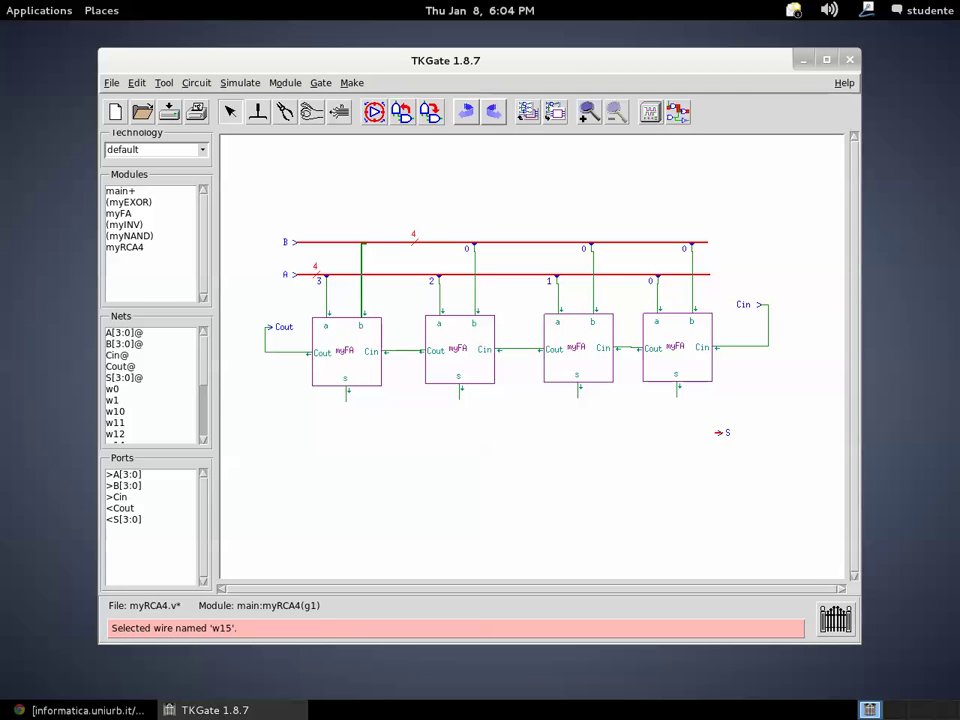
{"action": "left_click_drag", "start_coordinate": [362, 244], "coordinate": [364, 246]}
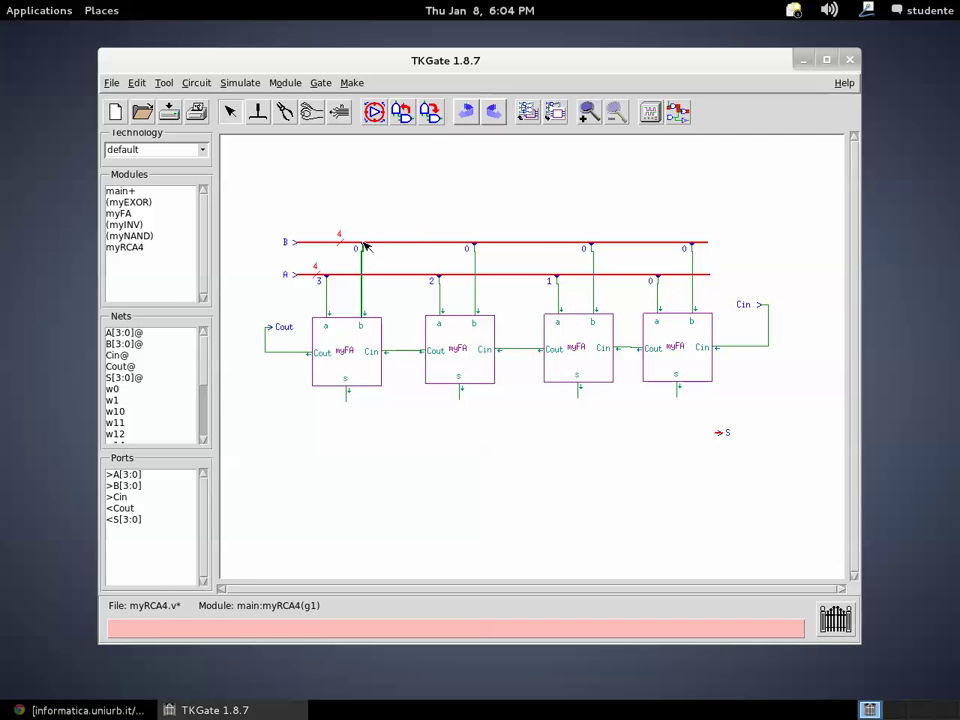
Set the bit range of the bus B tap feeding the second adder from the right to 1
{"action": "double_click", "coordinate": [592, 247]}
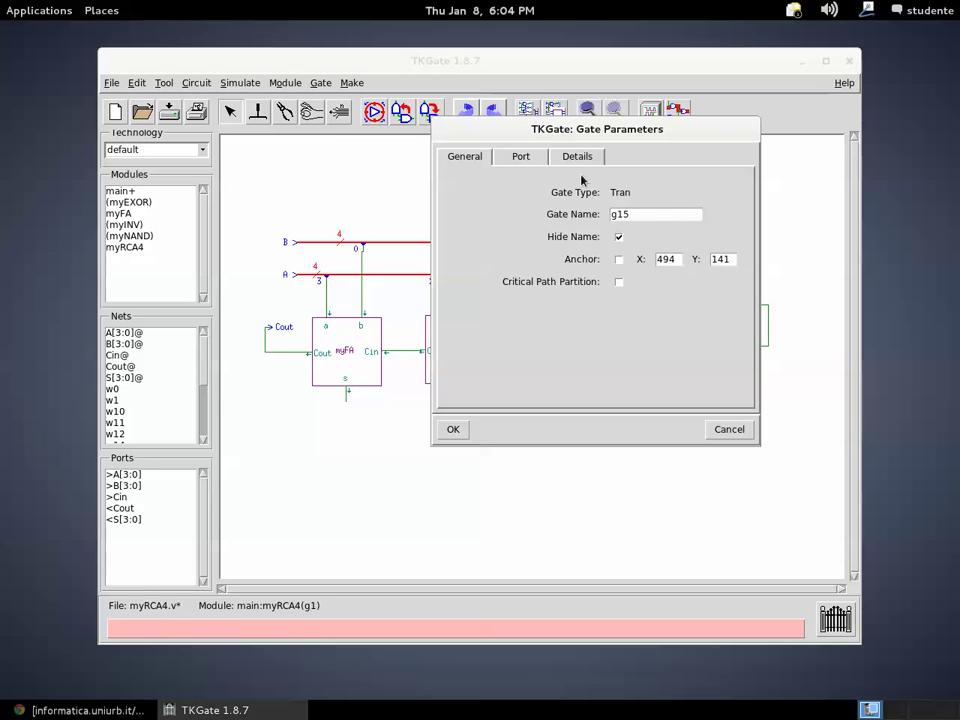
{"action": "left_click", "coordinate": [577, 157]}
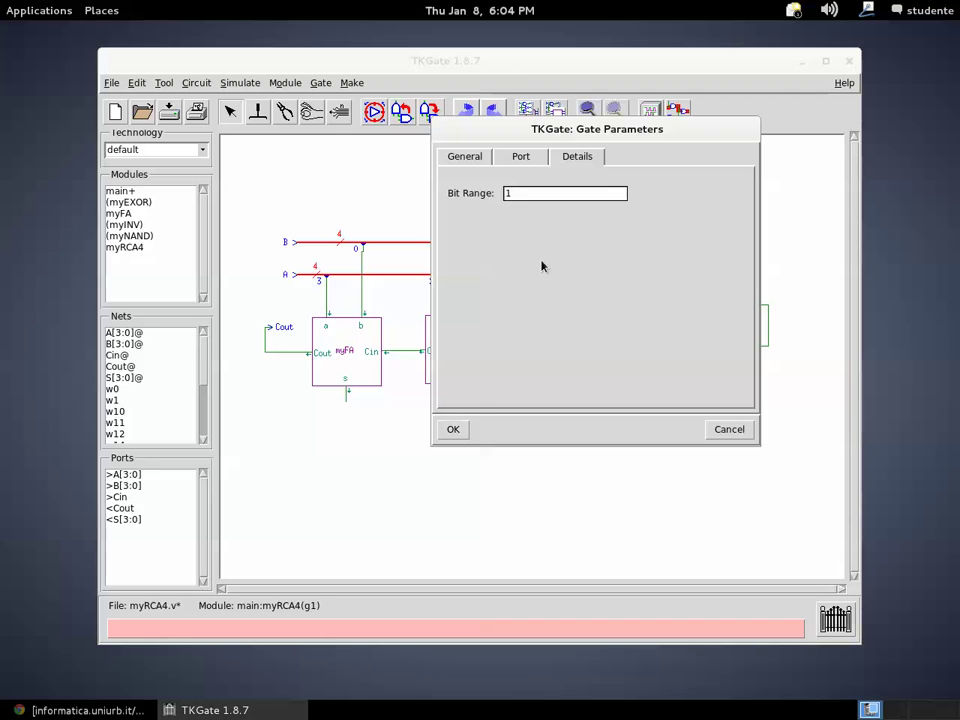
{"action": "left_click", "coordinate": [455, 428]}
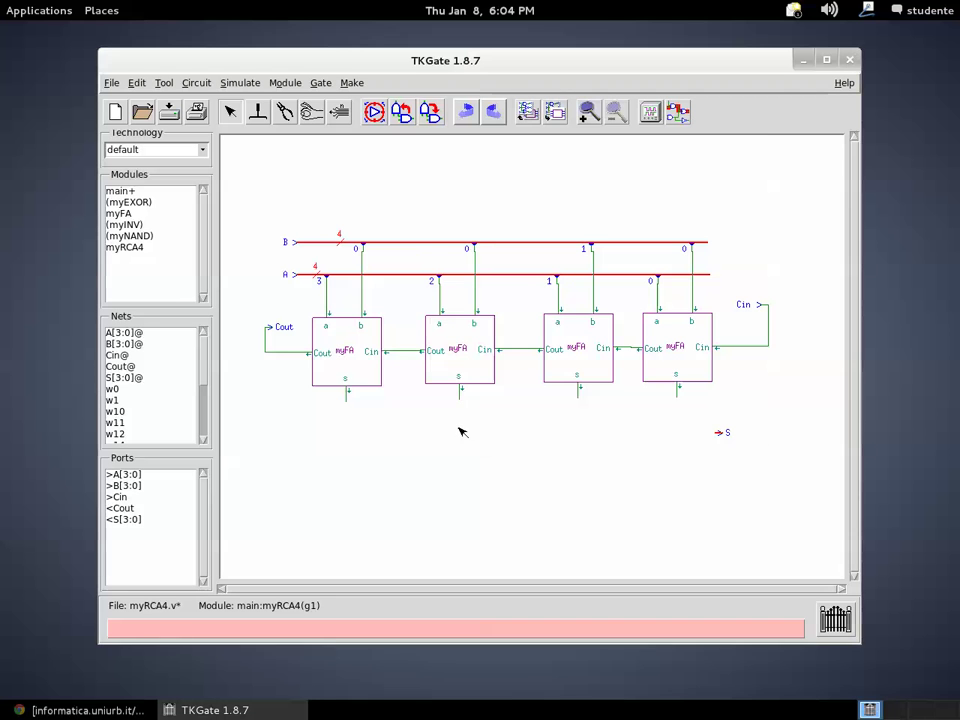
Set the bit range of the bus B tap feeding the second adder from the left to 2
{"action": "double_click", "coordinate": [476, 247]}
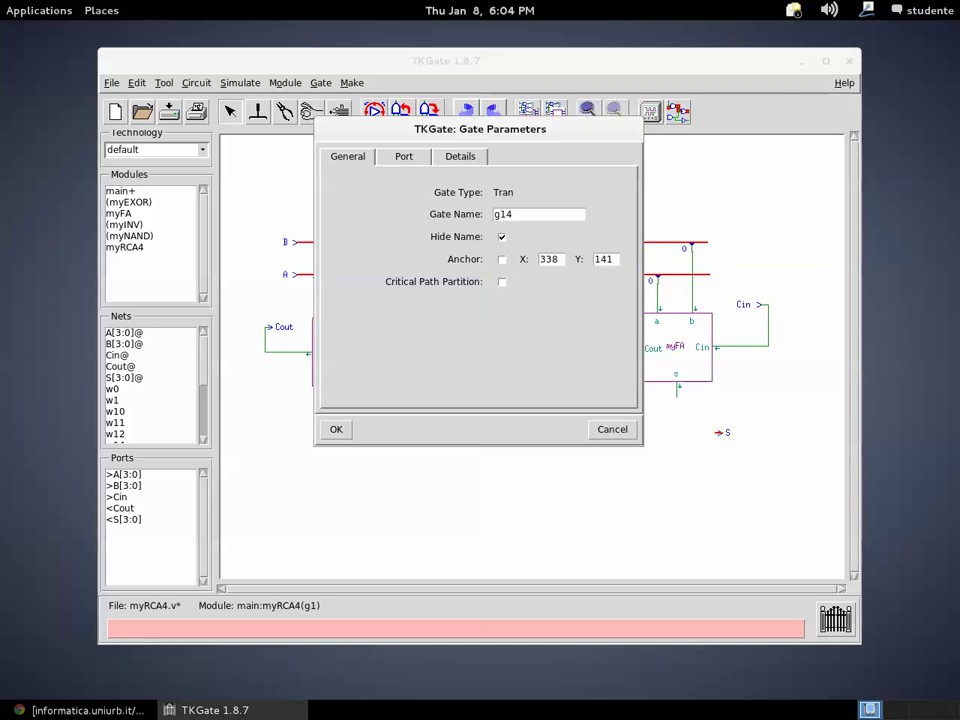
{"action": "left_click", "coordinate": [460, 156]}
{"action": "type", "text": "2"}
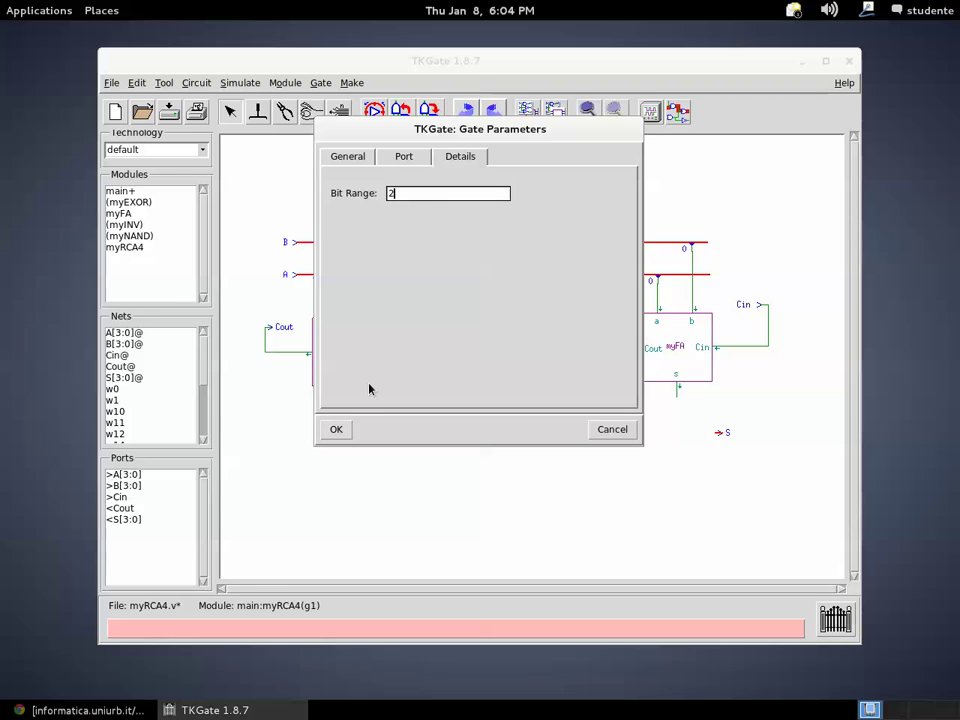
{"action": "left_click", "coordinate": [336, 429]}
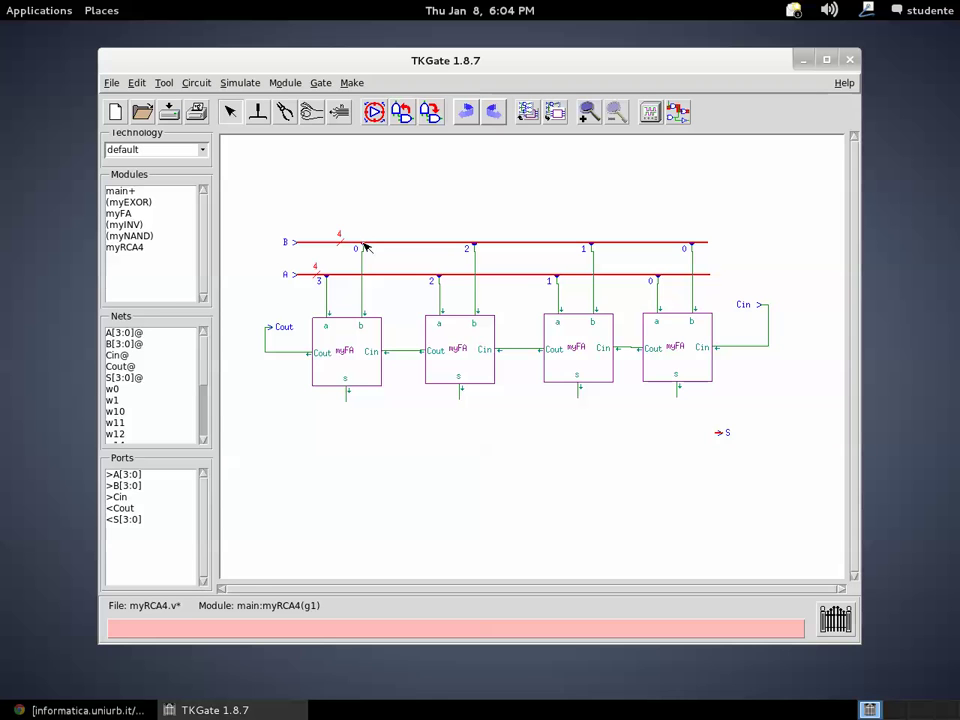
Set the bit range of the bus B tap feeding the leftmost adder to 3
{"action": "double_click", "coordinate": [362, 244]}
{"action": "left_click", "coordinate": [358, 156]}
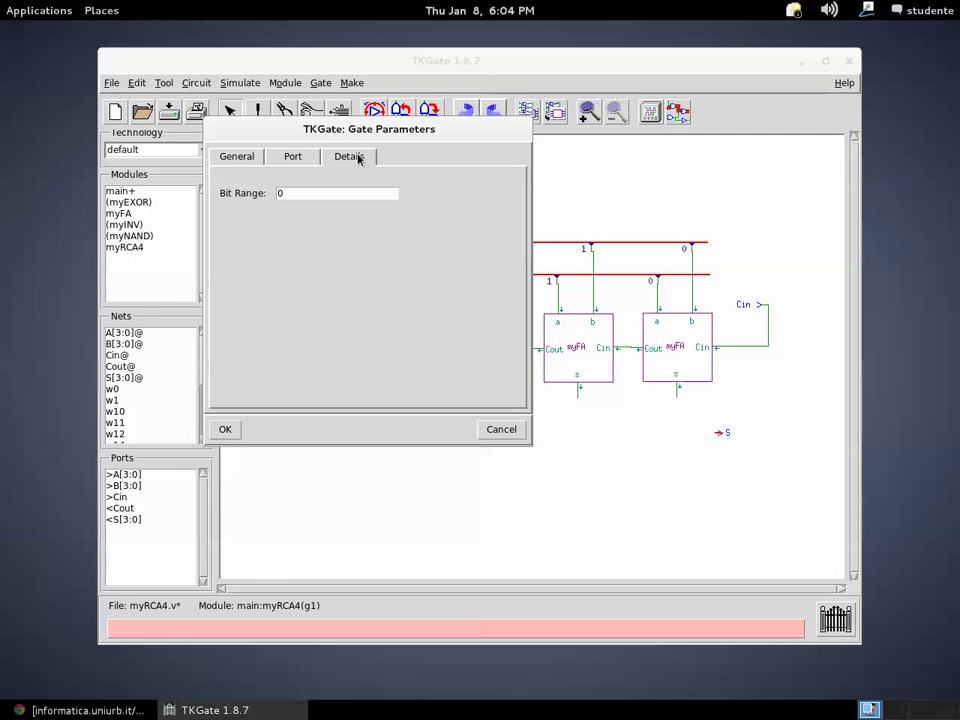
{"action": "double_click", "coordinate": [319, 193]}
{"action": "type", "text": "3"}
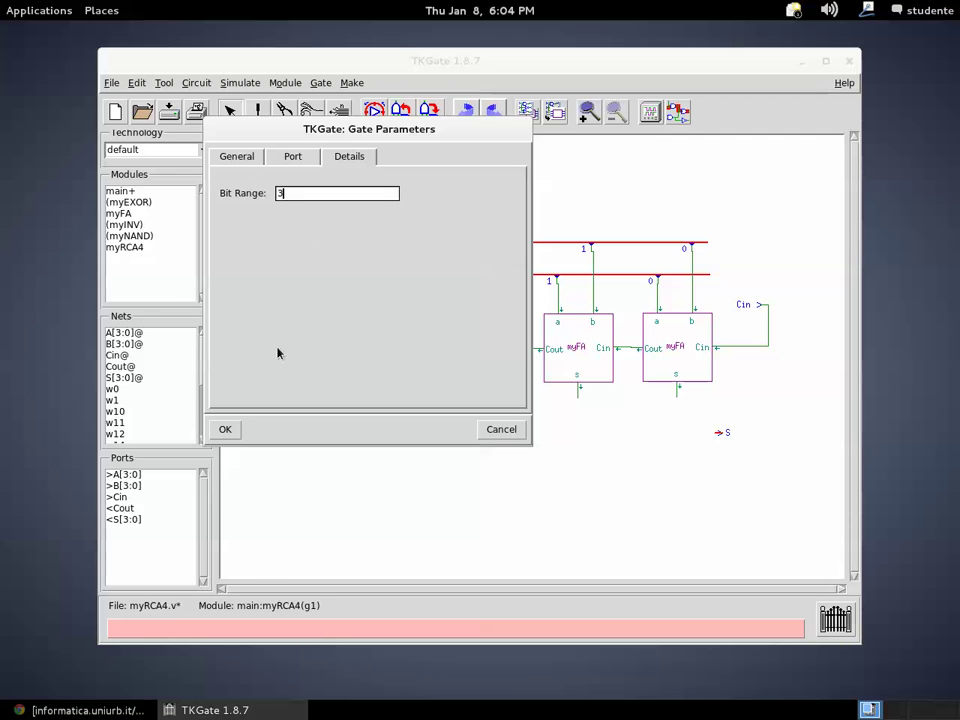
{"action": "left_click", "coordinate": [225, 429]}
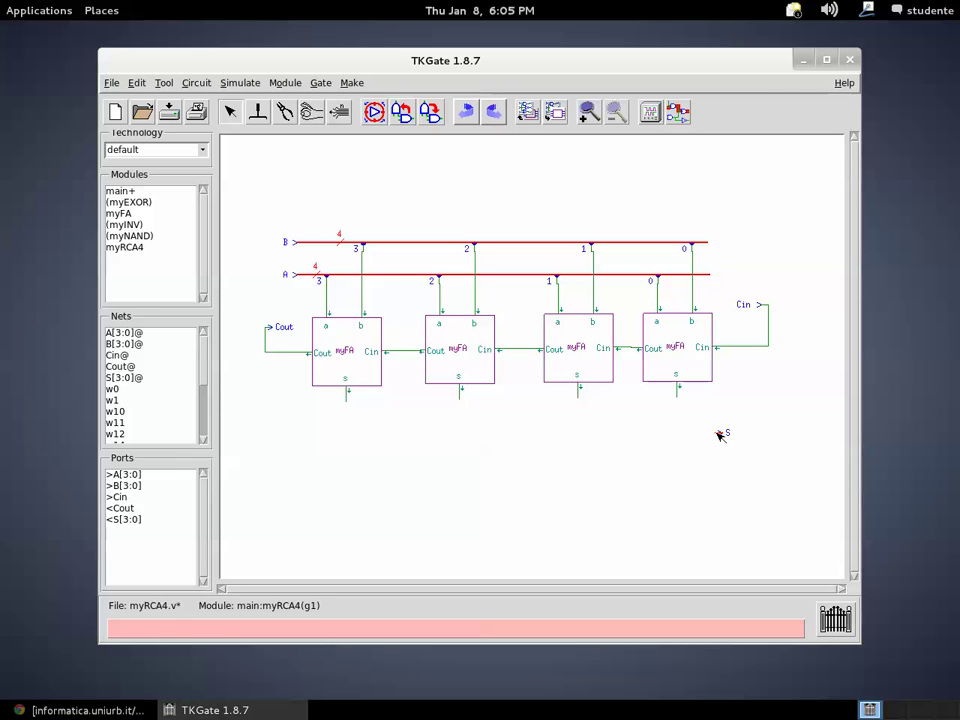
Extend the S bus wire beneath all four adders and connect the leftmost adder's s output to it
{"action": "left_click_drag", "start_coordinate": [720, 435], "coordinate": [320, 433]}
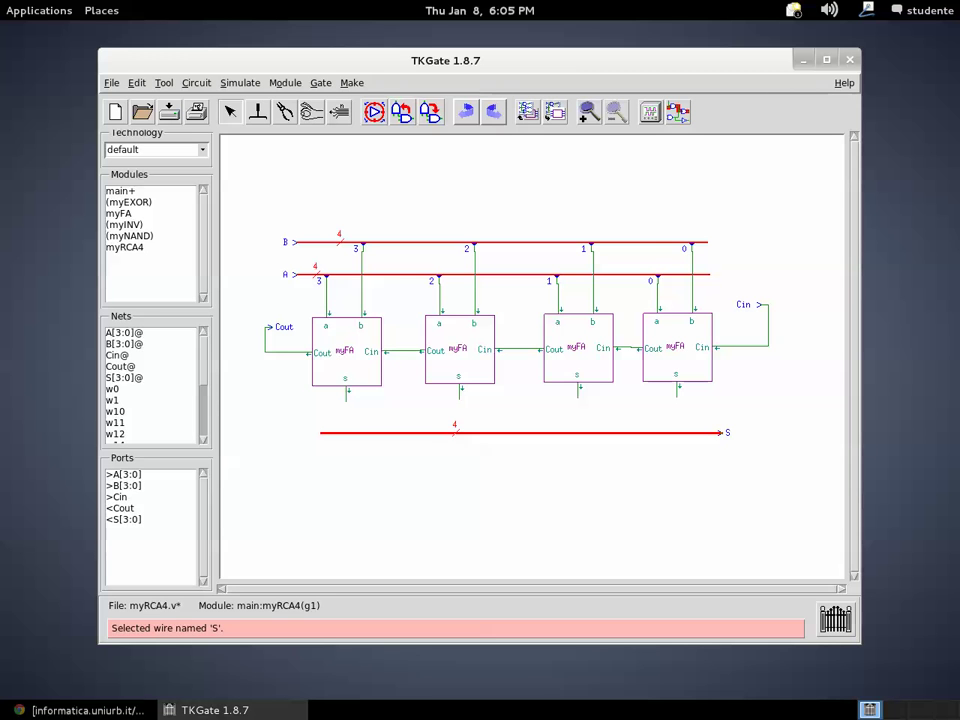
{"action": "left_click", "coordinate": [346, 398]}
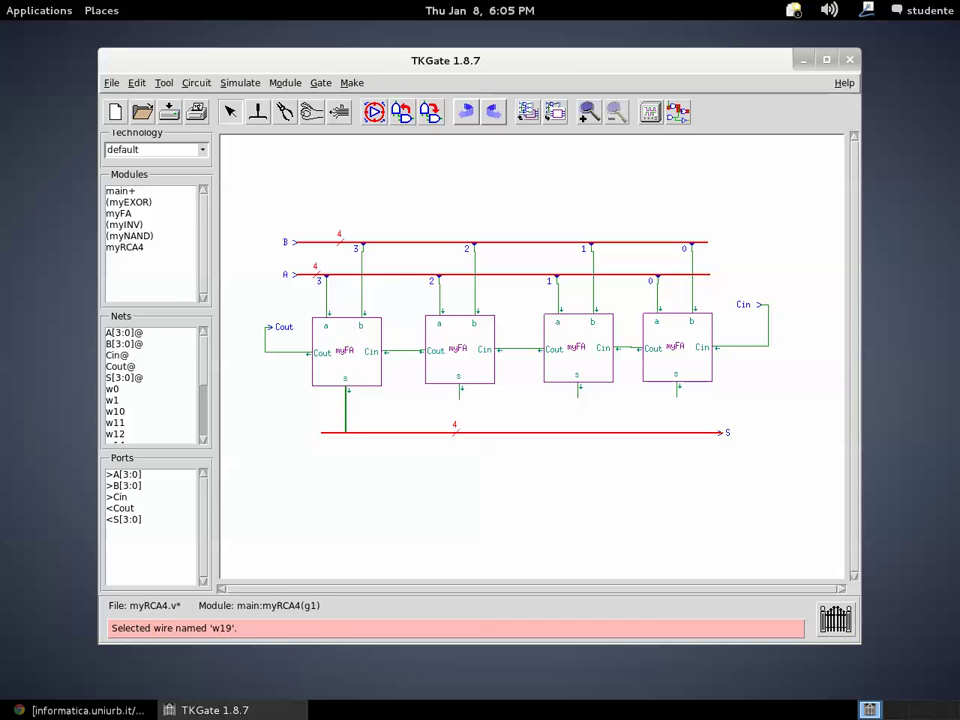
{"action": "left_click_drag", "start_coordinate": [346, 428], "coordinate": [346, 433]}
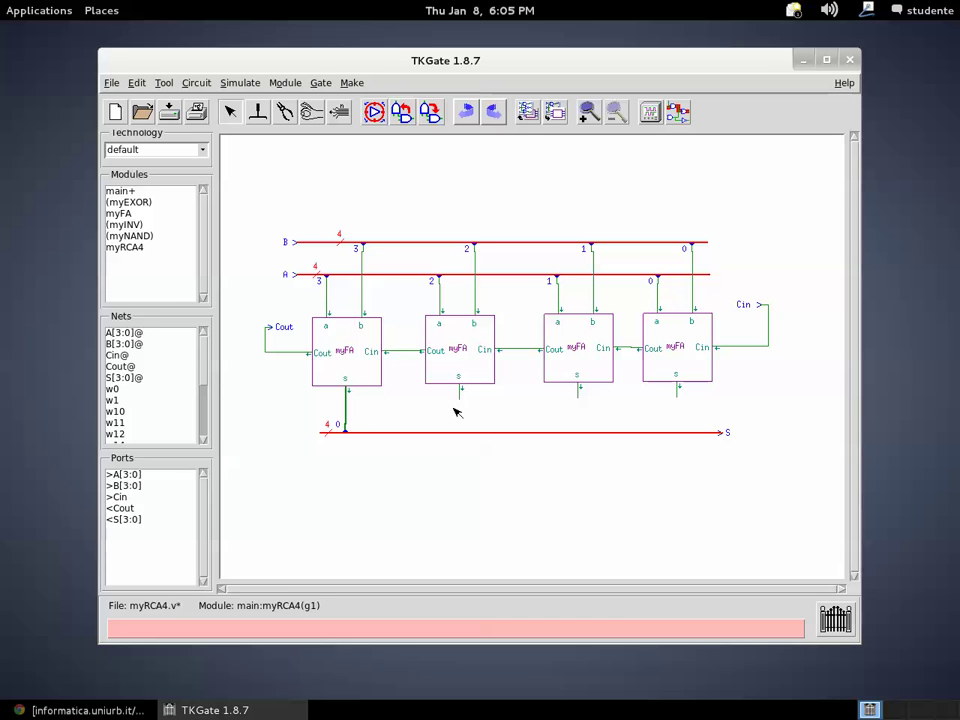
{"action": "left_click", "coordinate": [348, 434]}
Cut the S bus near its port and the leftmost adder's s wire, then delete the detached bus segment
{"action": "left_click", "coordinate": [286, 113]}
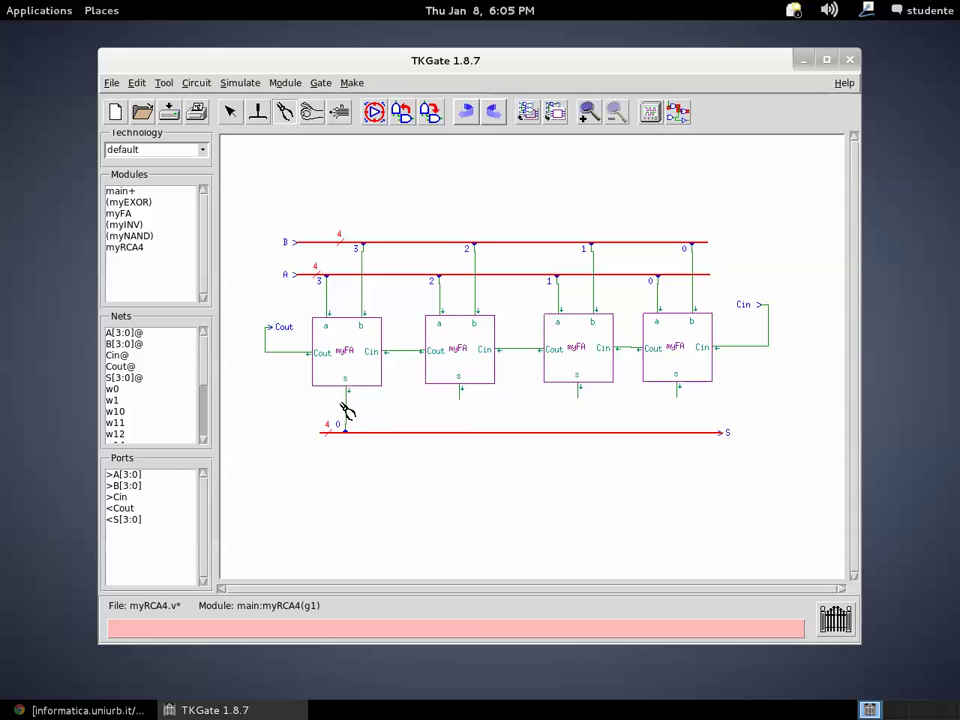
{"action": "left_click", "coordinate": [702, 432]}
{"action": "left_click", "coordinate": [230, 111]}
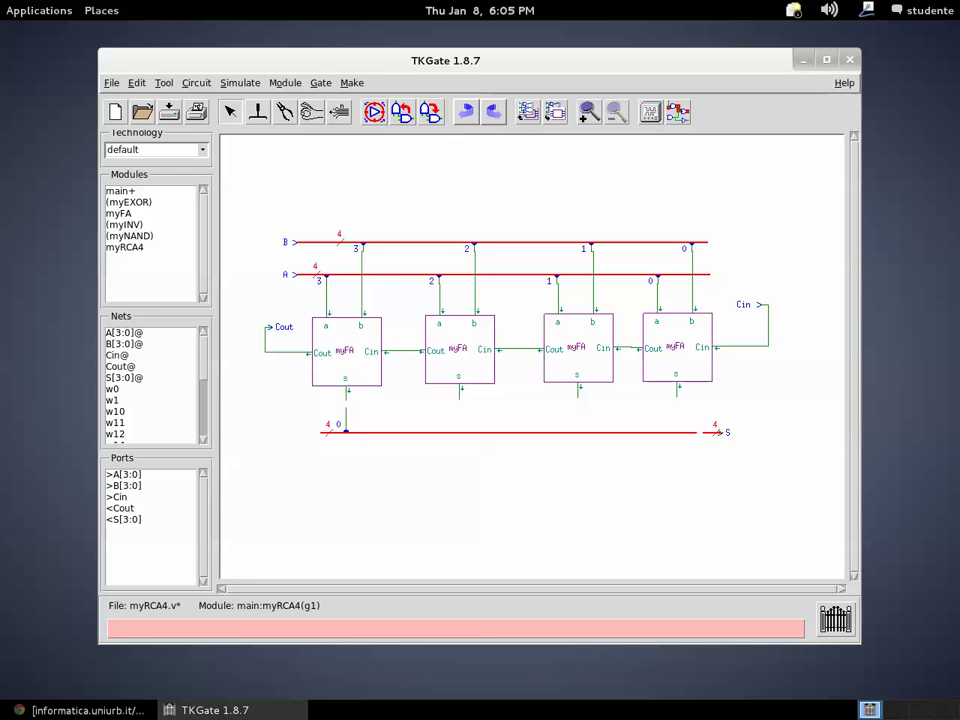
{"action": "key", "text": "Delete"}
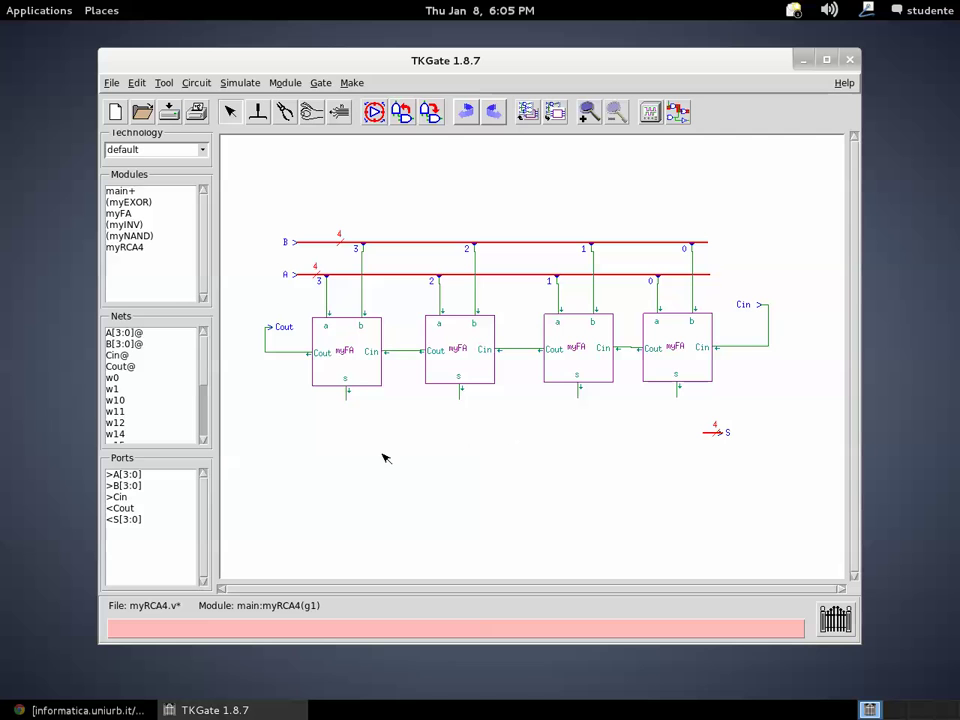
Place a Wire Merge component just beside the input end of the S output port
{"action": "left_click", "coordinate": [351, 87]}
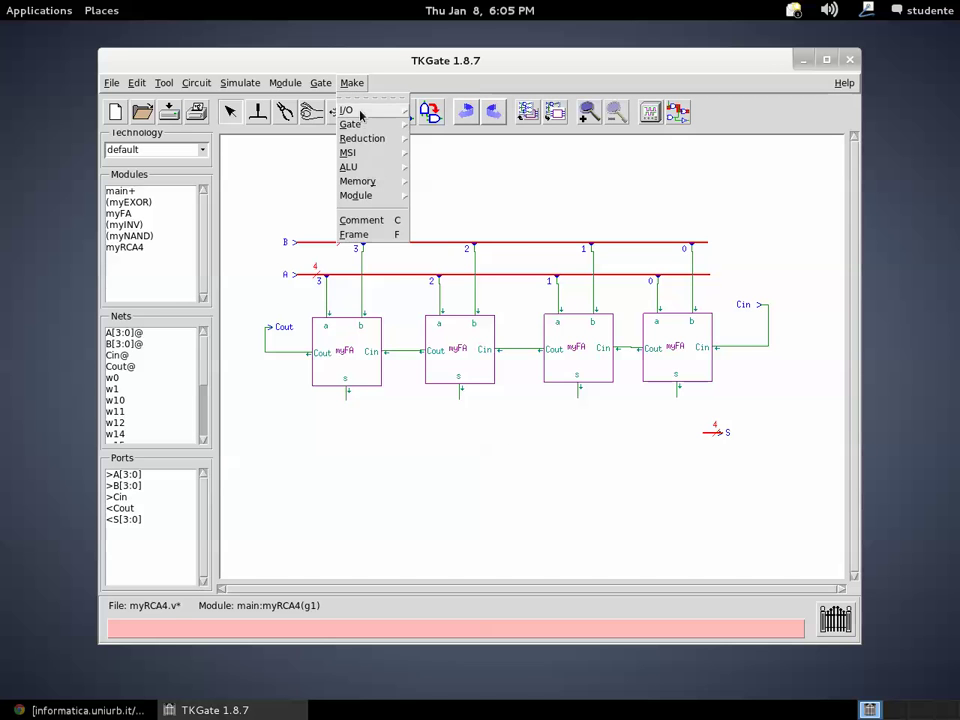
{"action": "left_click", "coordinate": [361, 116]}
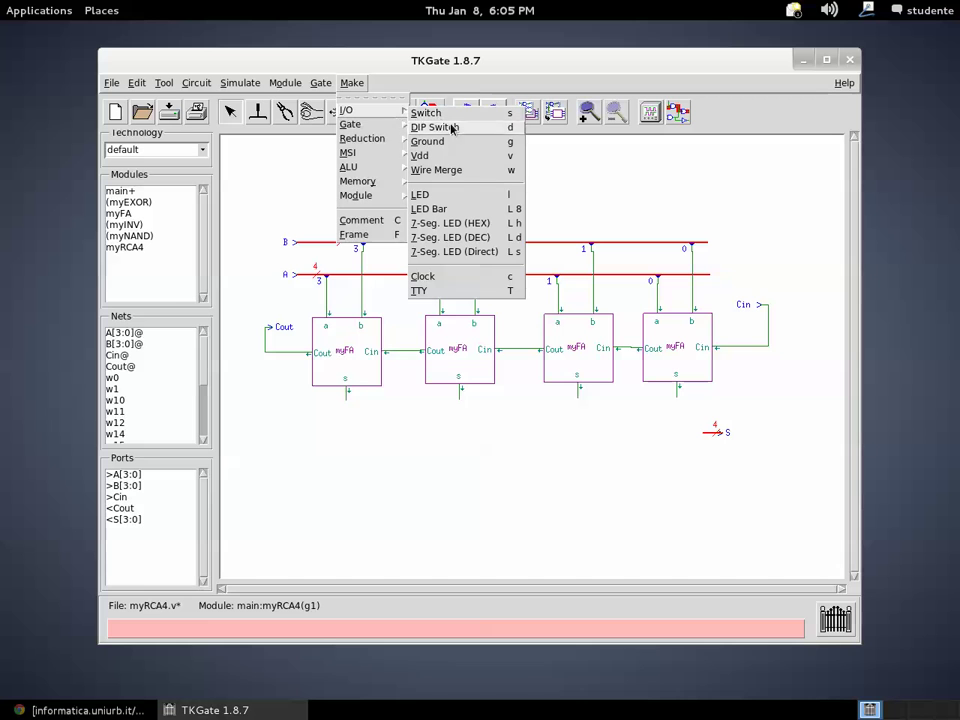
{"action": "left_click", "coordinate": [450, 175]}
{"action": "left_click", "coordinate": [692, 439]}
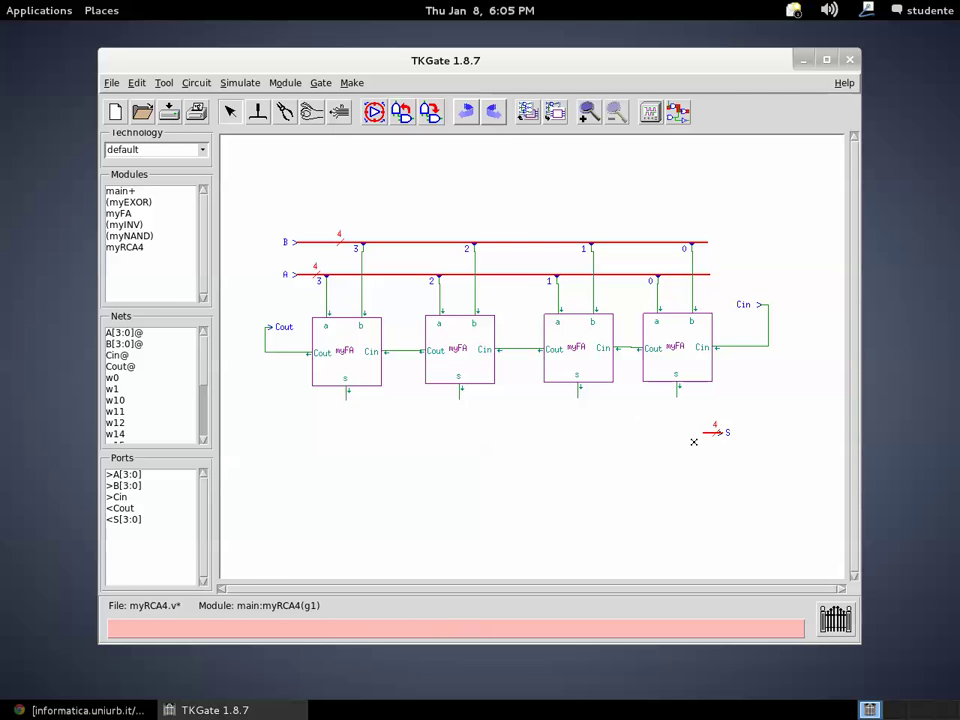
{"action": "right_click", "coordinate": [691, 441]}
{"action": "mouse_move", "coordinate": [695, 448]}
{"action": "mouse_move", "coordinate": [754, 454]}
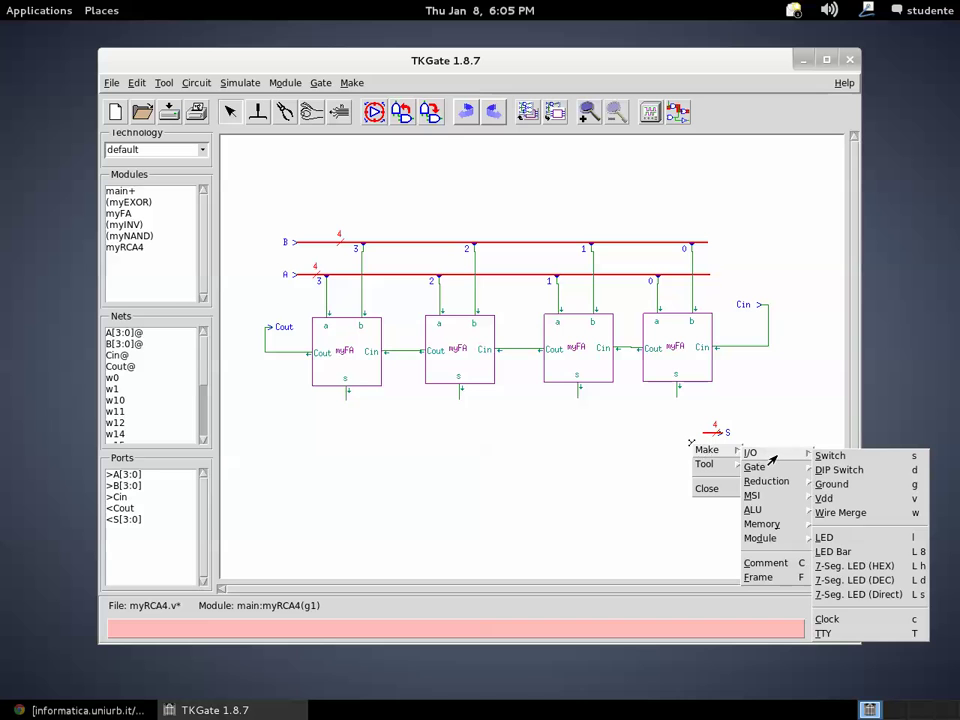
{"action": "left_click", "coordinate": [836, 512]}
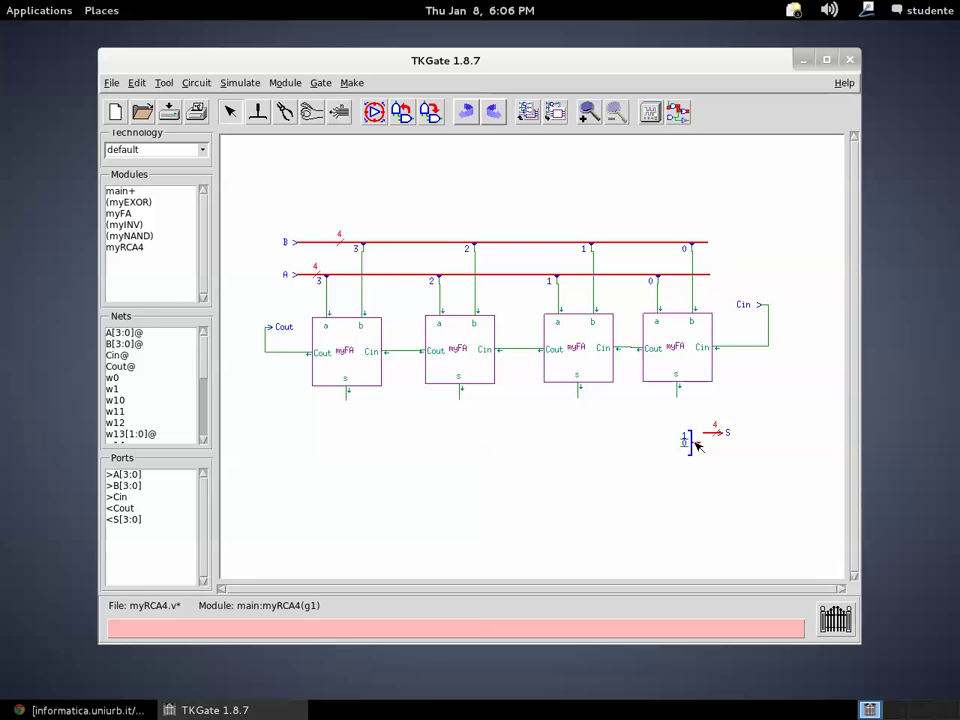
Set the bit width of the wire merge's output net to 4
{"action": "double_click", "coordinate": [697, 444]}
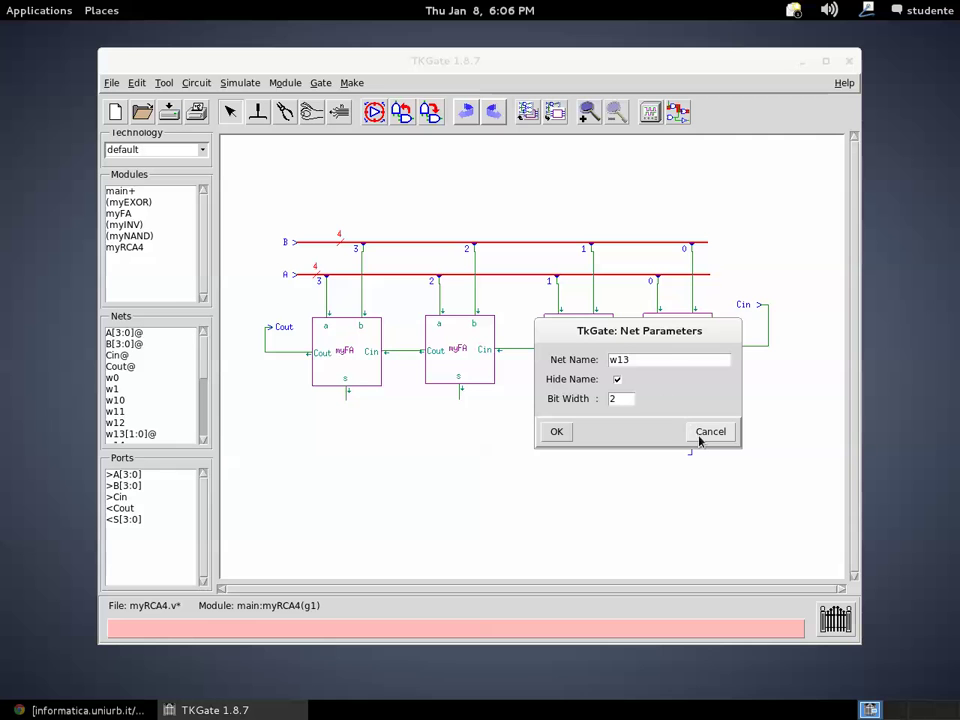
{"action": "double_click", "coordinate": [612, 398]}
{"action": "type", "text": "4"}
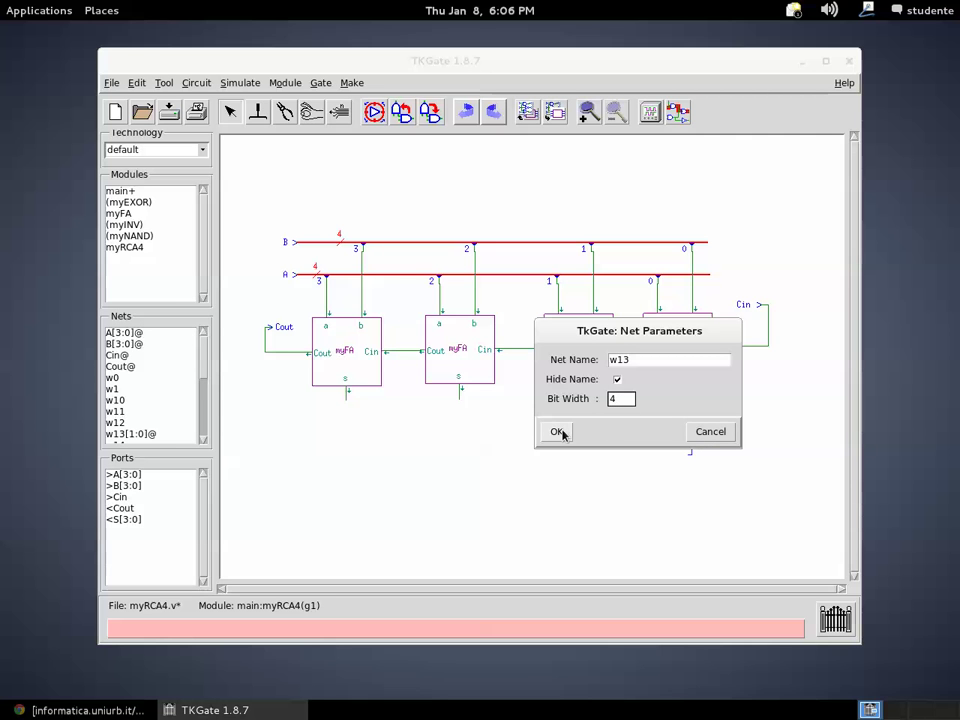
{"action": "left_click", "coordinate": [560, 432]}
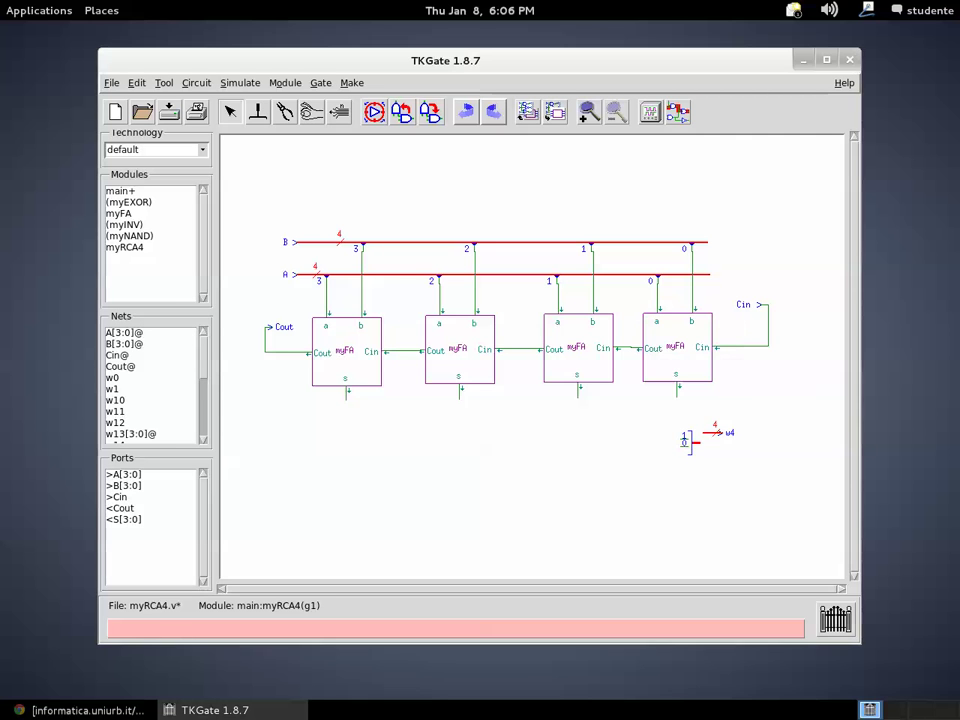
Add a third input port to the wire merge, with signal name bit2 and a bit width of 1
{"action": "double_click", "coordinate": [686, 440]}
{"action": "left_click", "coordinate": [621, 358]}
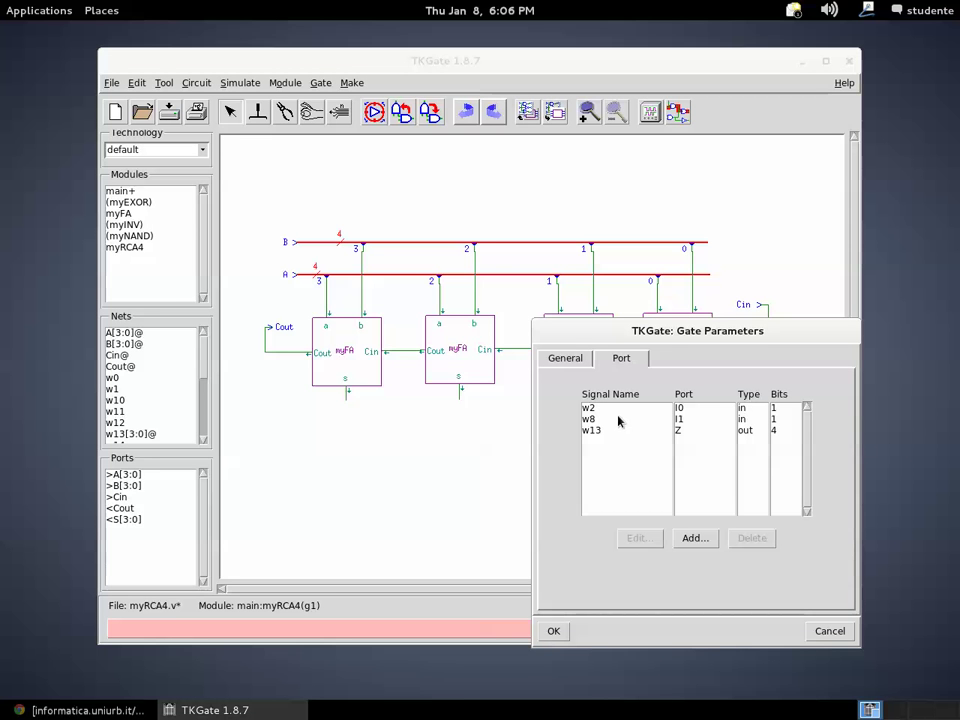
{"action": "left_click", "coordinate": [695, 538]}
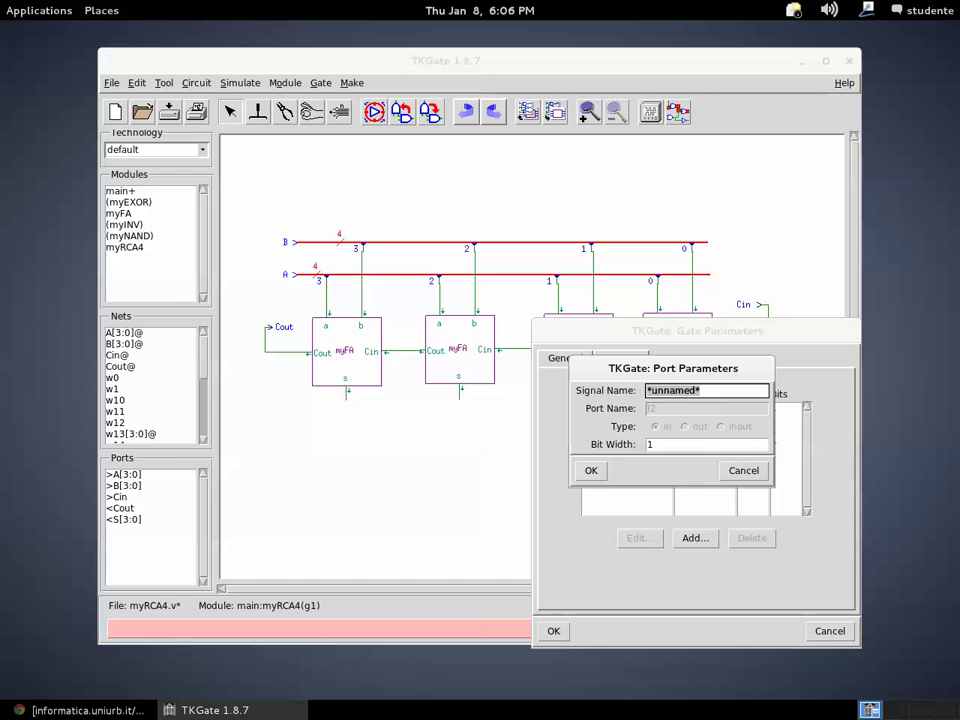
{"action": "left_click", "coordinate": [745, 471]}
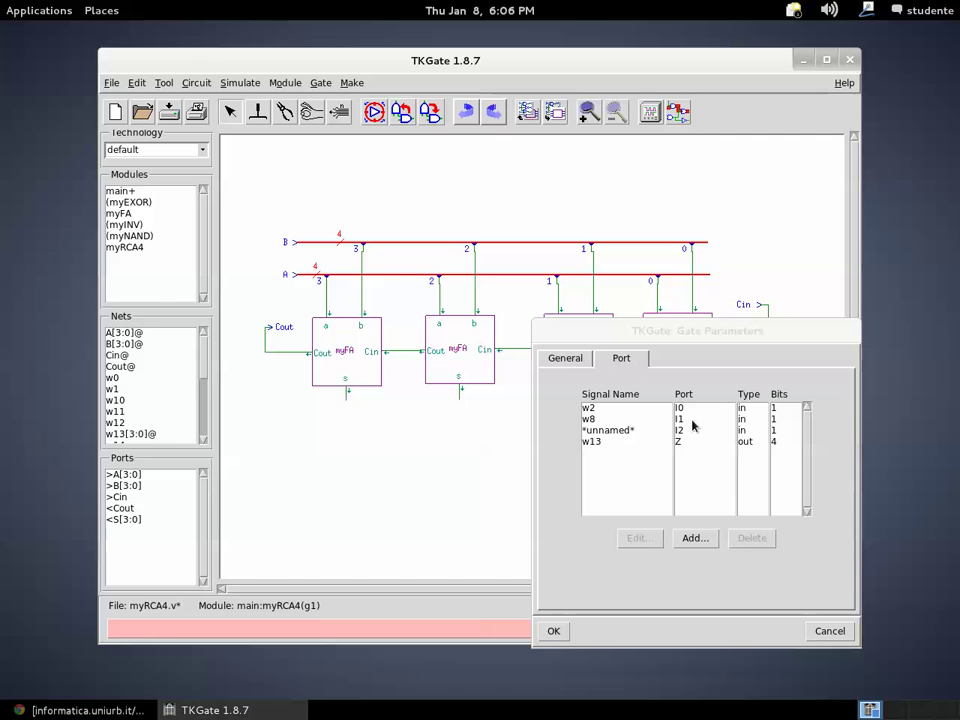
{"action": "left_click", "coordinate": [604, 431]}
{"action": "double_click", "coordinate": [604, 431]}
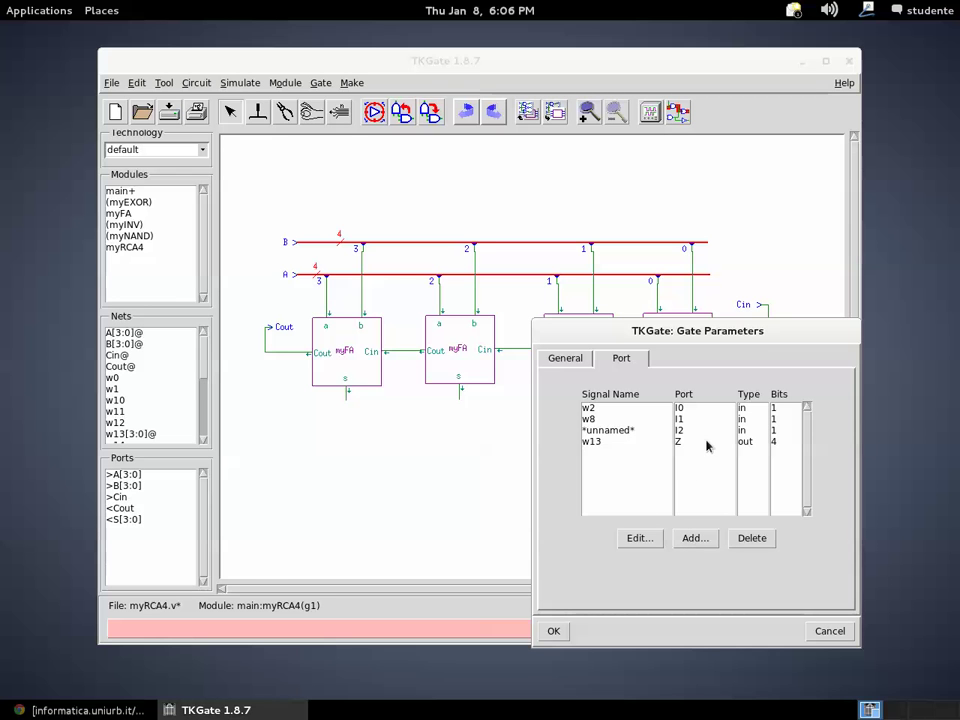
{"action": "left_click_drag", "start_coordinate": [773, 340], "coordinate": [484, 345]}
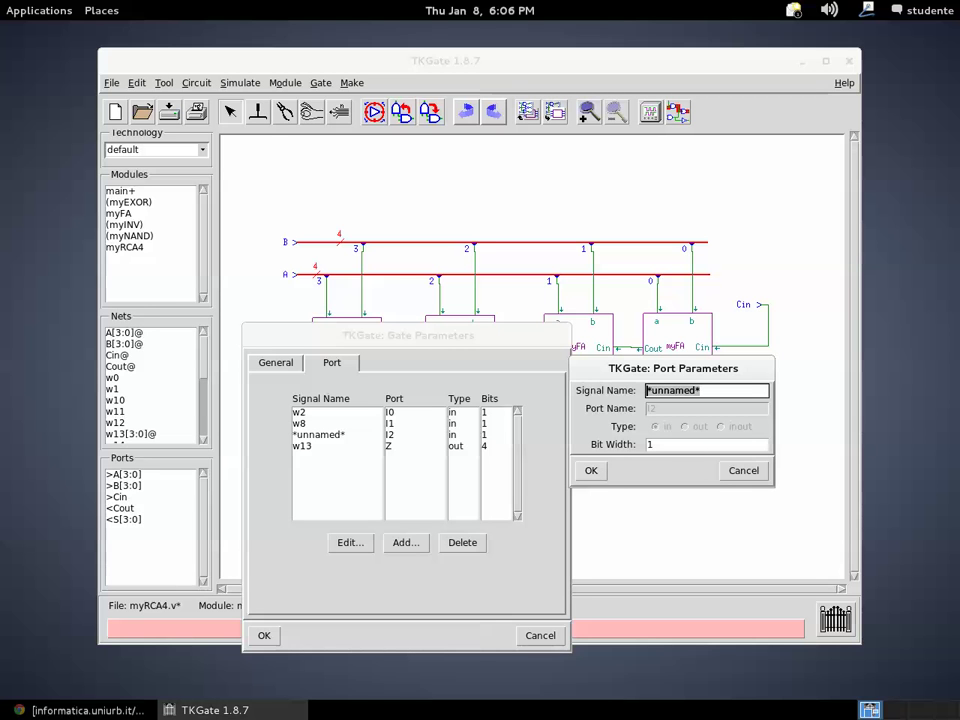
{"action": "type", "text": "bit2"}
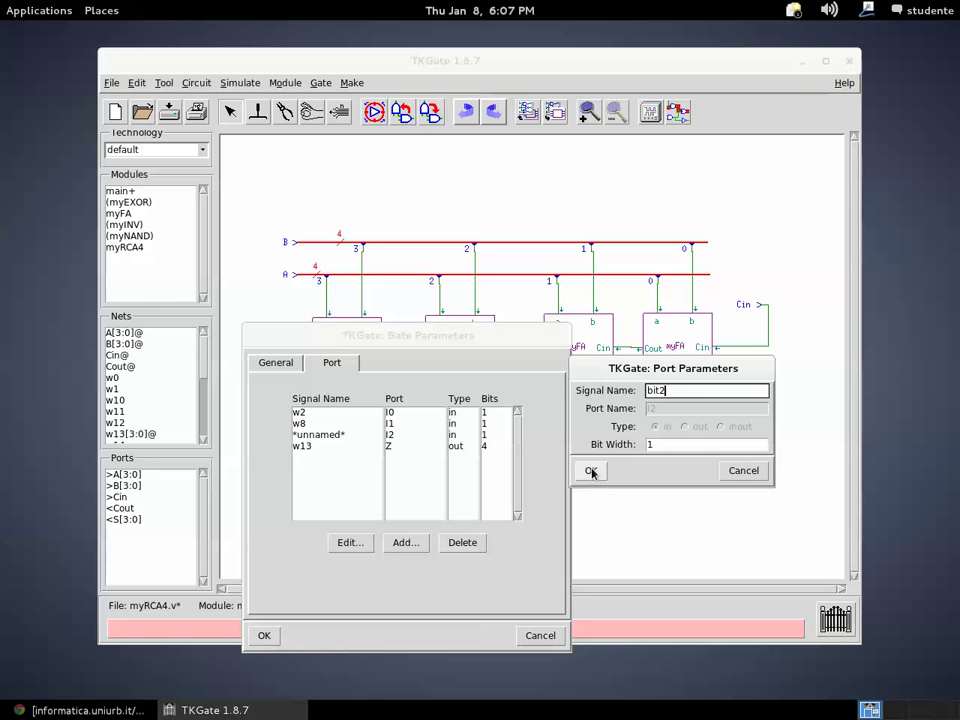
{"action": "left_click", "coordinate": [590, 469]}
Add a fourth 1-bit input port with signal name bit3 to the wire merge and apply the gate parameters
{"action": "left_click", "coordinate": [407, 546]}
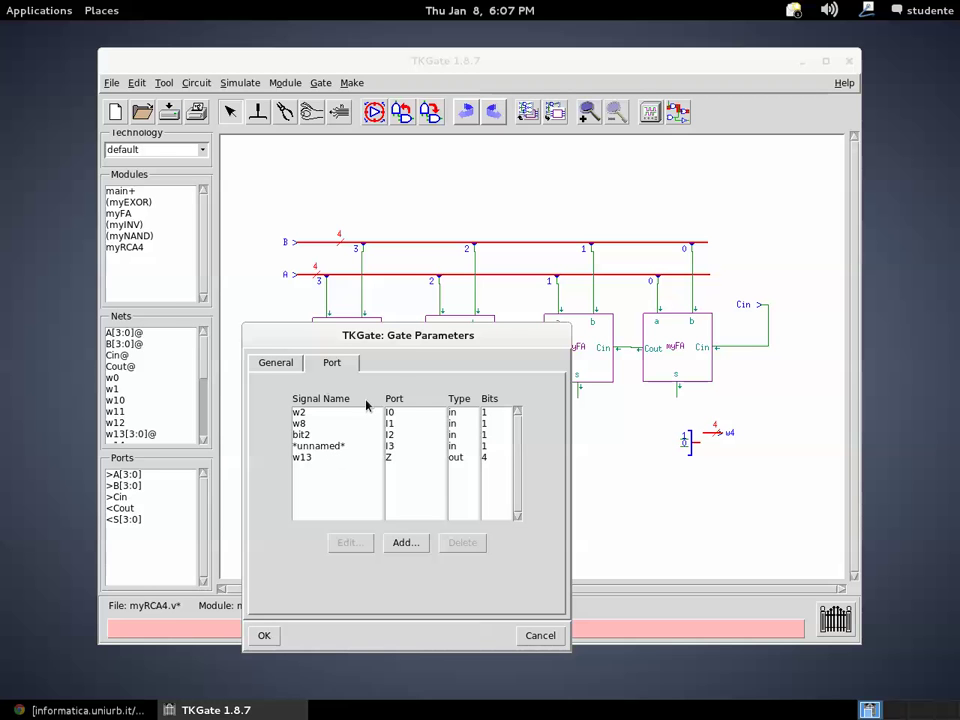
{"action": "left_click_drag", "start_coordinate": [379, 334], "coordinate": [213, 326]}
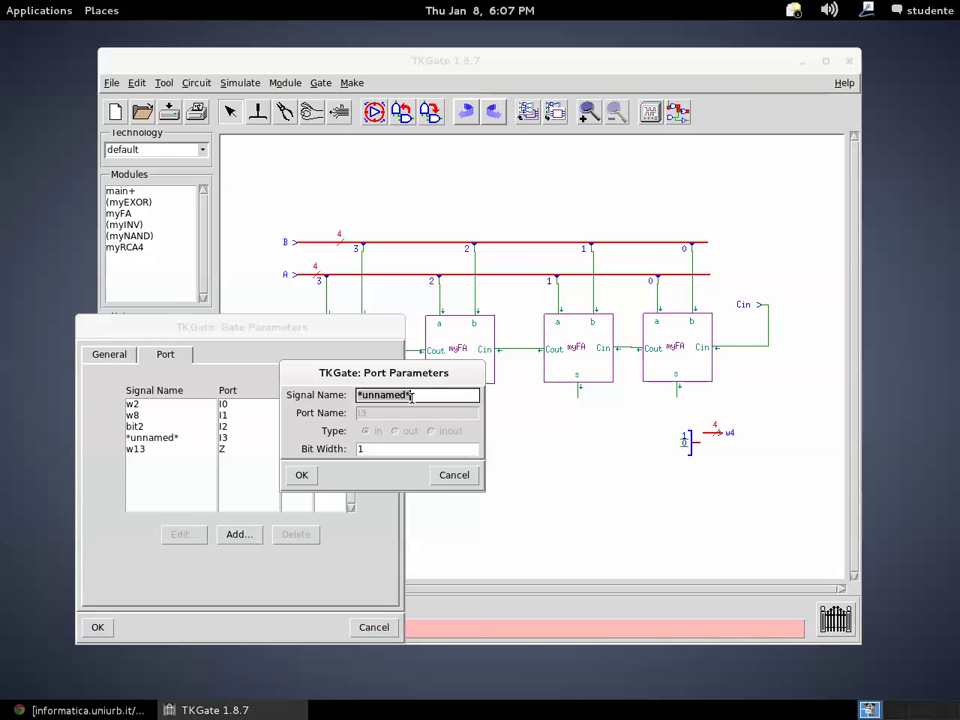
{"action": "type", "text": "bit3"}
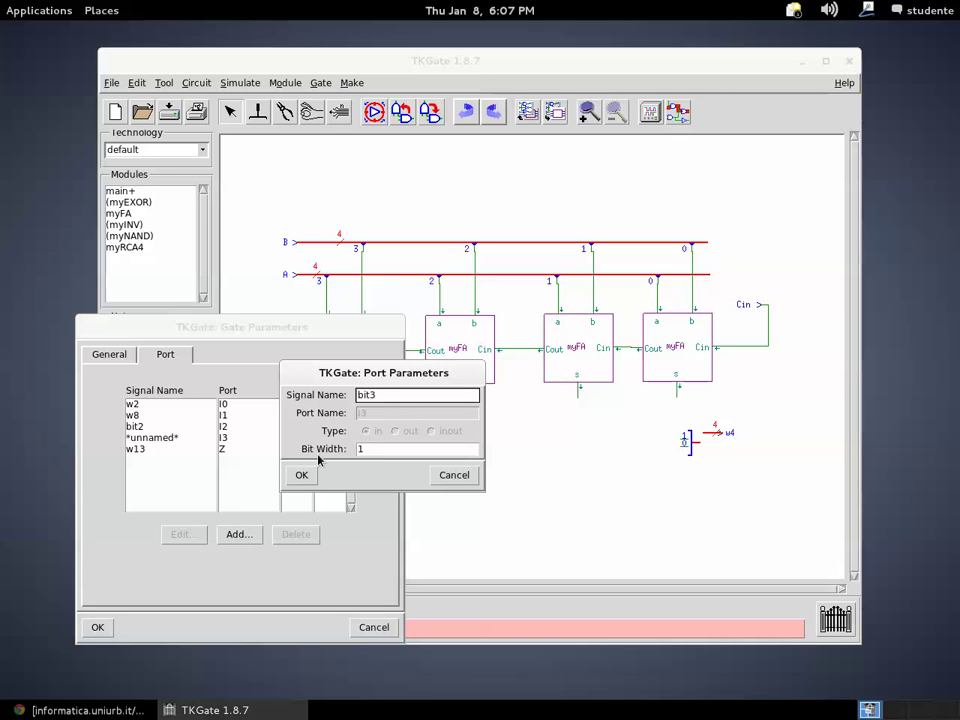
{"action": "left_click", "coordinate": [301, 475]}
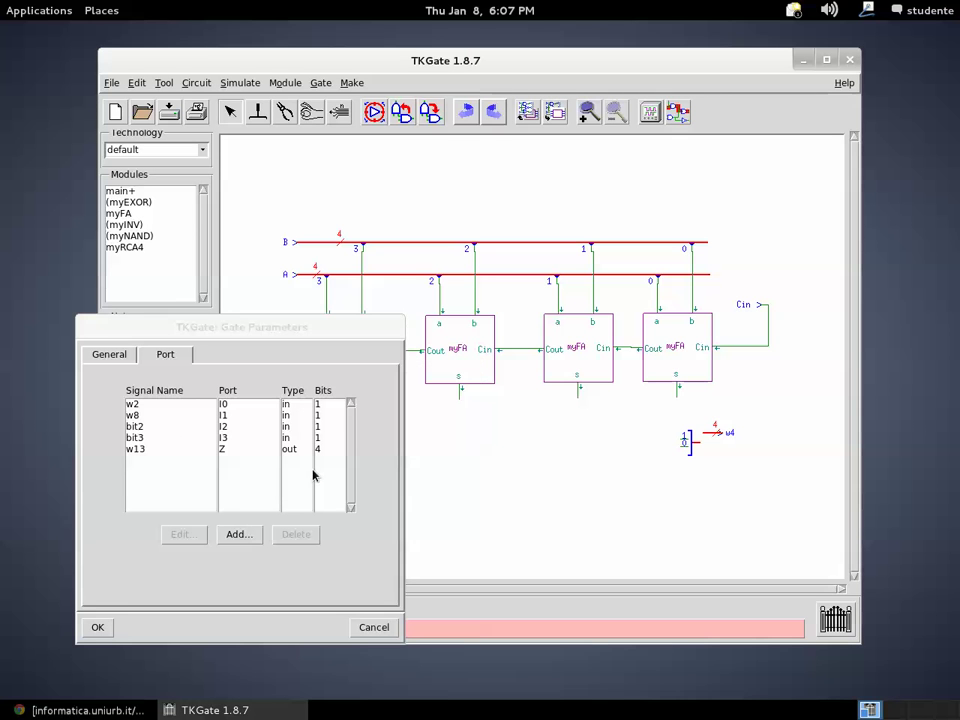
{"action": "left_click", "coordinate": [96, 627]}
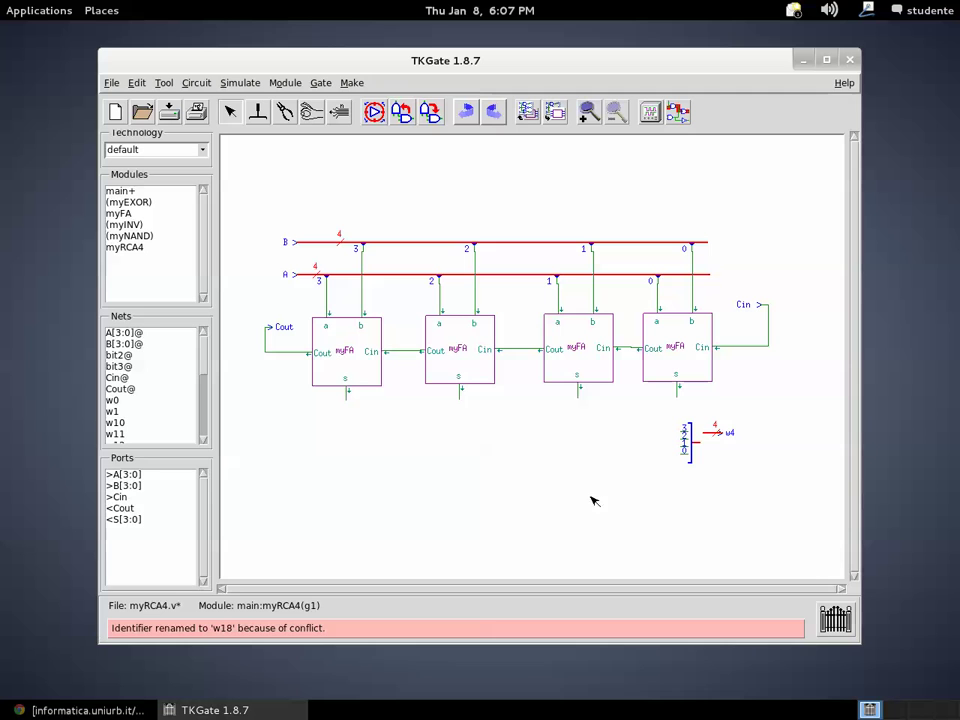
Connect the wire merge's output to the S output port's 4-bit wire and reposition both so the wire runs straight
{"action": "left_click", "coordinate": [708, 435]}
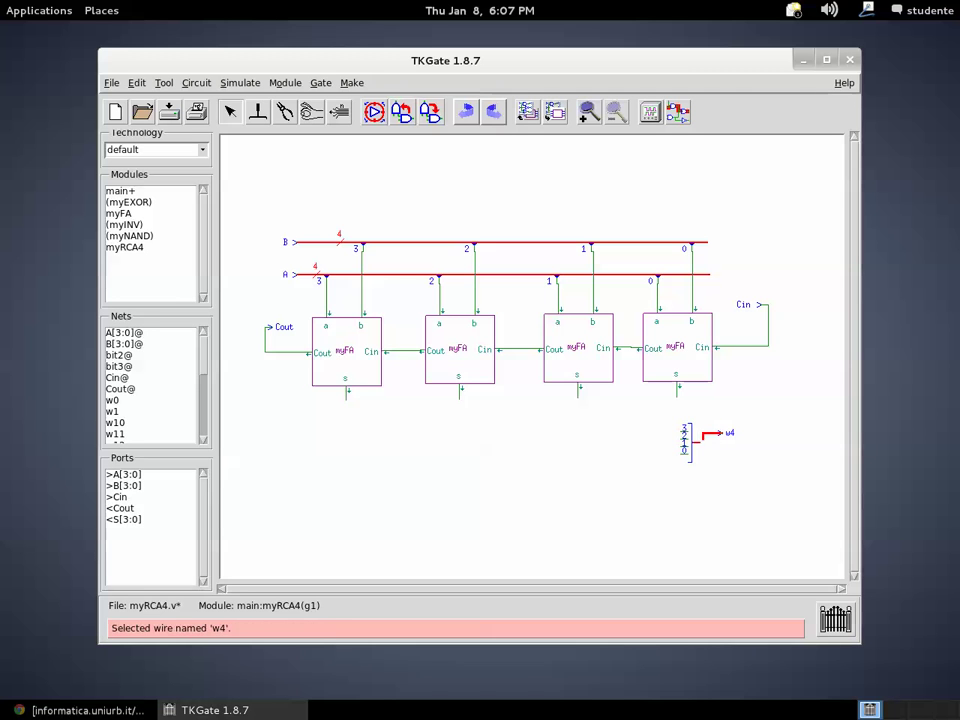
{"action": "left_click", "coordinate": [729, 436]}
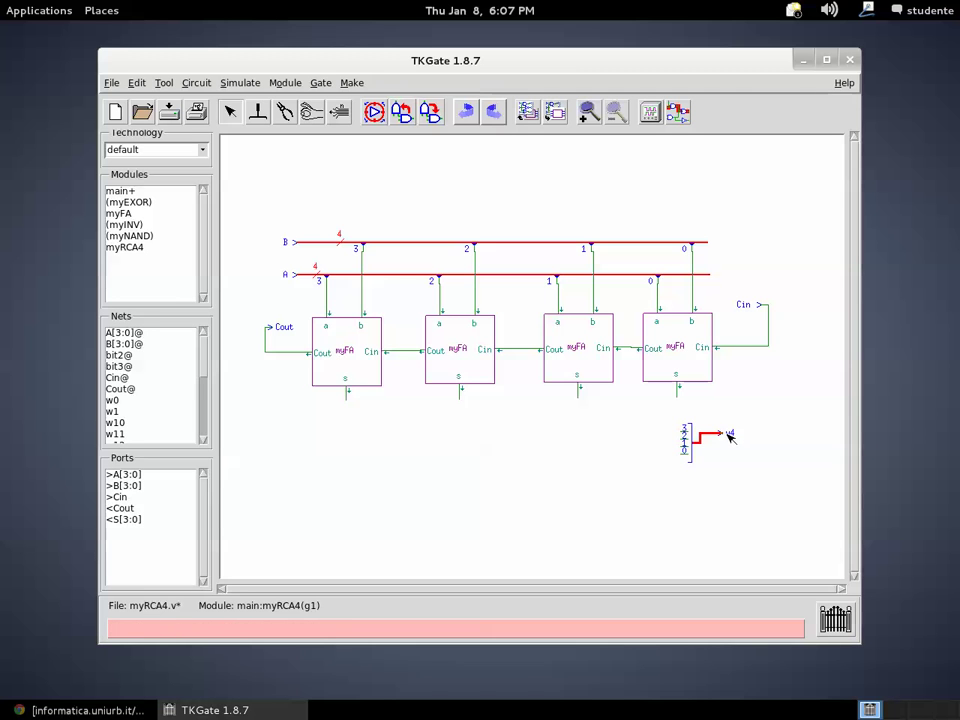
{"action": "left_click_drag", "start_coordinate": [731, 436], "coordinate": [768, 444]}
{"action": "left_click", "coordinate": [776, 446]}
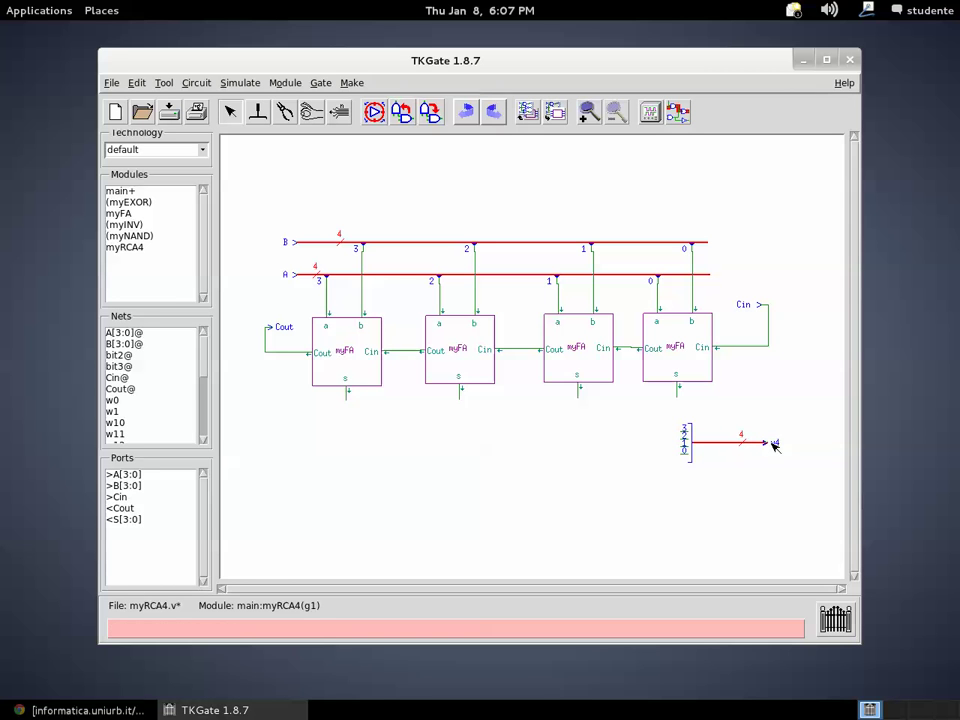
{"action": "left_click", "coordinate": [685, 440]}
{"action": "left_click_drag", "start_coordinate": [685, 440], "coordinate": [710, 440]}
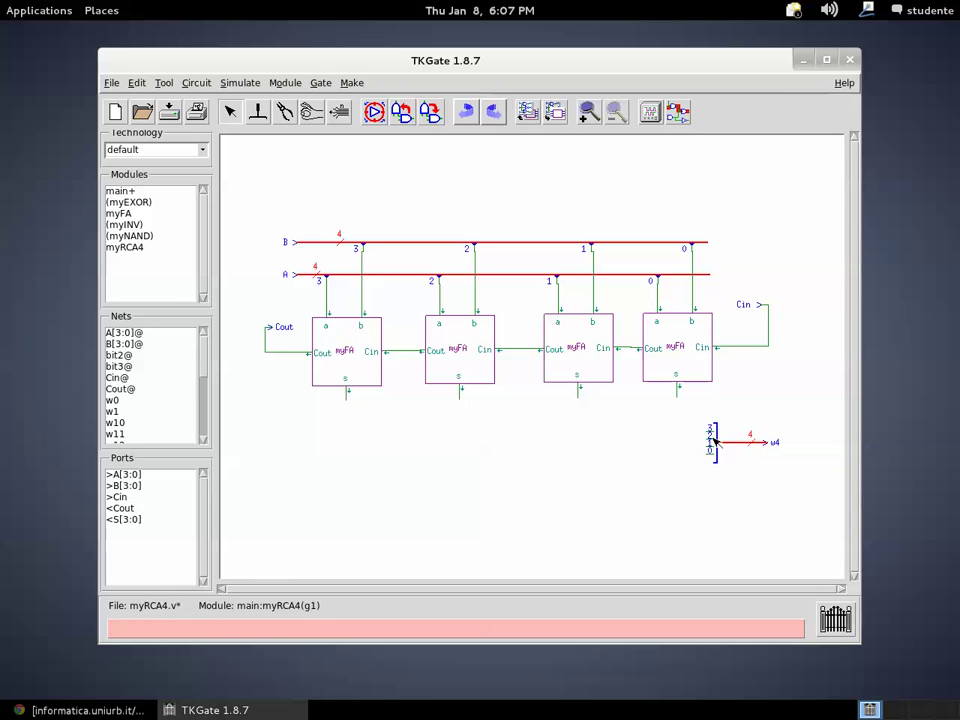
Wire the s outputs of the four adders, from rightmost to leftmost, to wire merge inputs 0, 1, 2 and 3
{"action": "left_click", "coordinate": [678, 396]}
{"action": "left_click_drag", "start_coordinate": [677, 418], "coordinate": [710, 453]}
{"action": "mouse_move", "coordinate": [579, 392]}
{"action": "left_mouse_down"}
{"action": "mouse_move", "coordinate": [669, 443]}
{"action": "mouse_move", "coordinate": [706, 446]}
{"action": "left_mouse_up"}
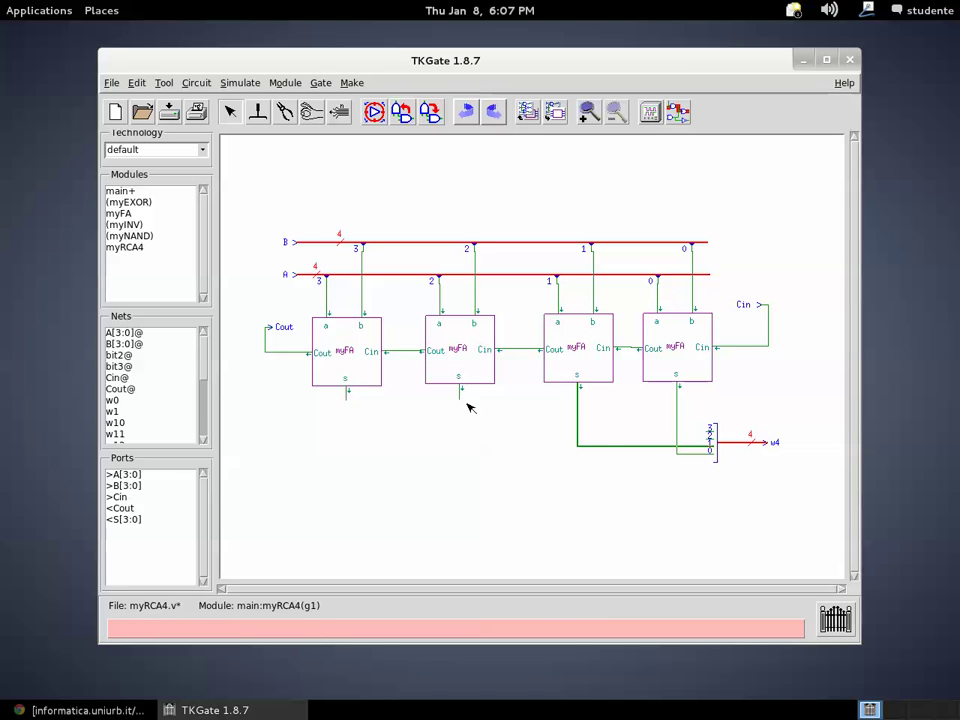
{"action": "left_click_drag", "start_coordinate": [461, 396], "coordinate": [703, 438]}
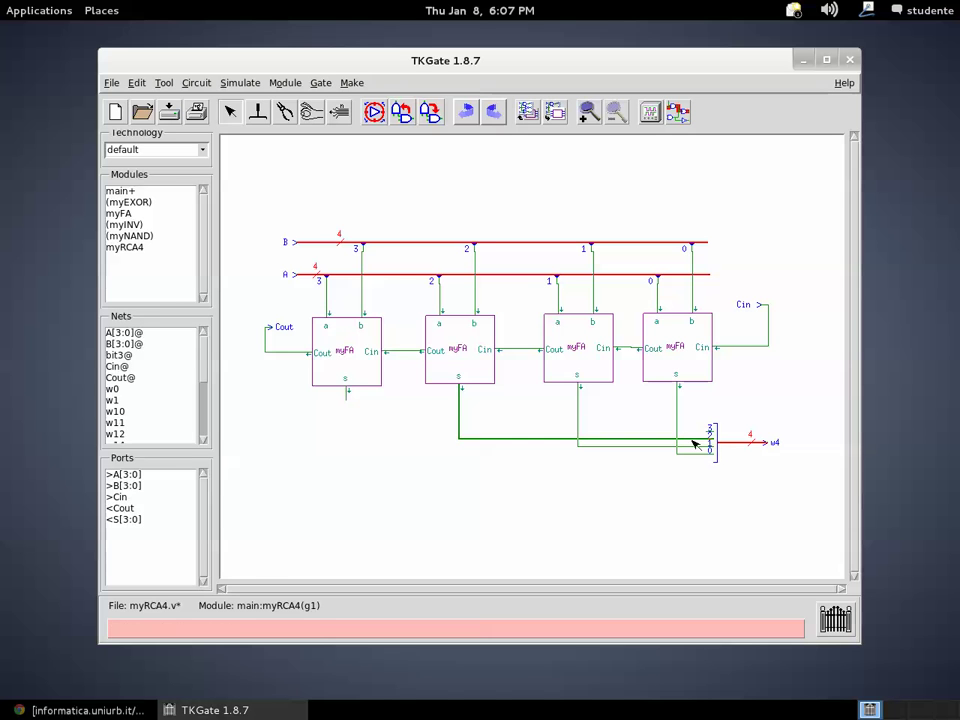
{"action": "left_click_drag", "start_coordinate": [349, 402], "coordinate": [703, 428]}
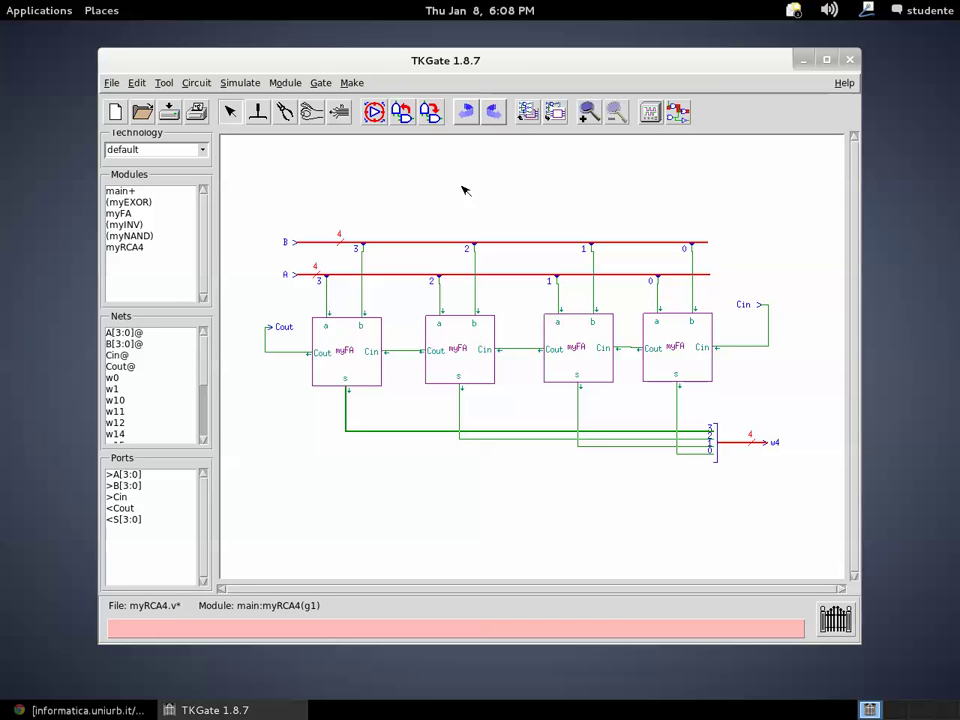
In the main module, delete the four loose myFA adders and move the myRCA4 block up to the middle of the canvas
{"action": "left_click", "coordinate": [555, 112]}
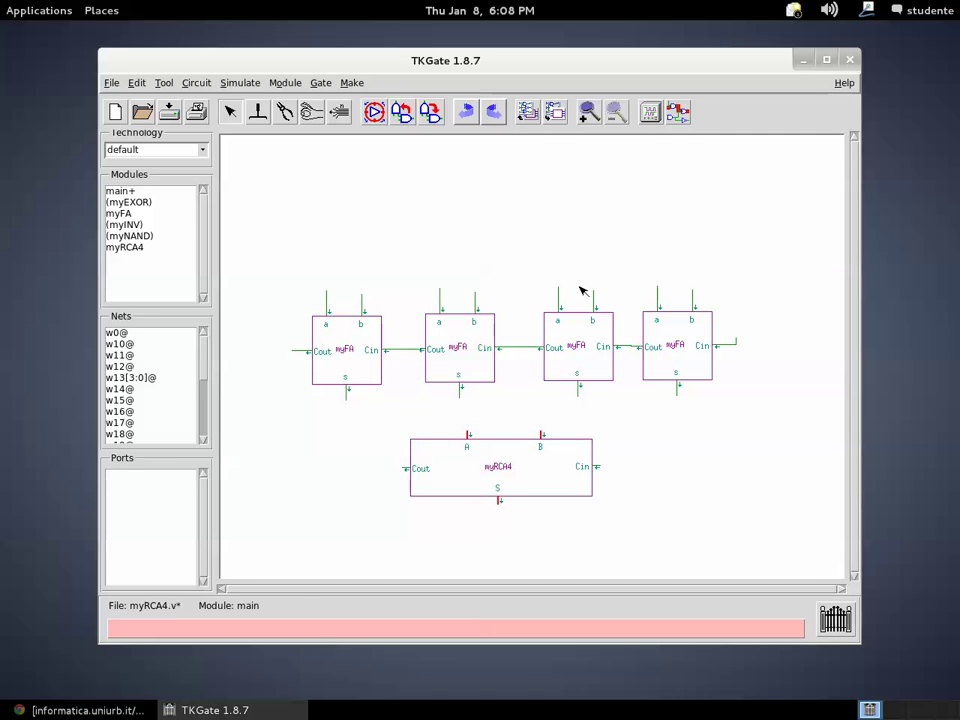
{"action": "left_click_drag", "start_coordinate": [255, 261], "coordinate": [769, 416]}
{"action": "key", "text": "Delete"}
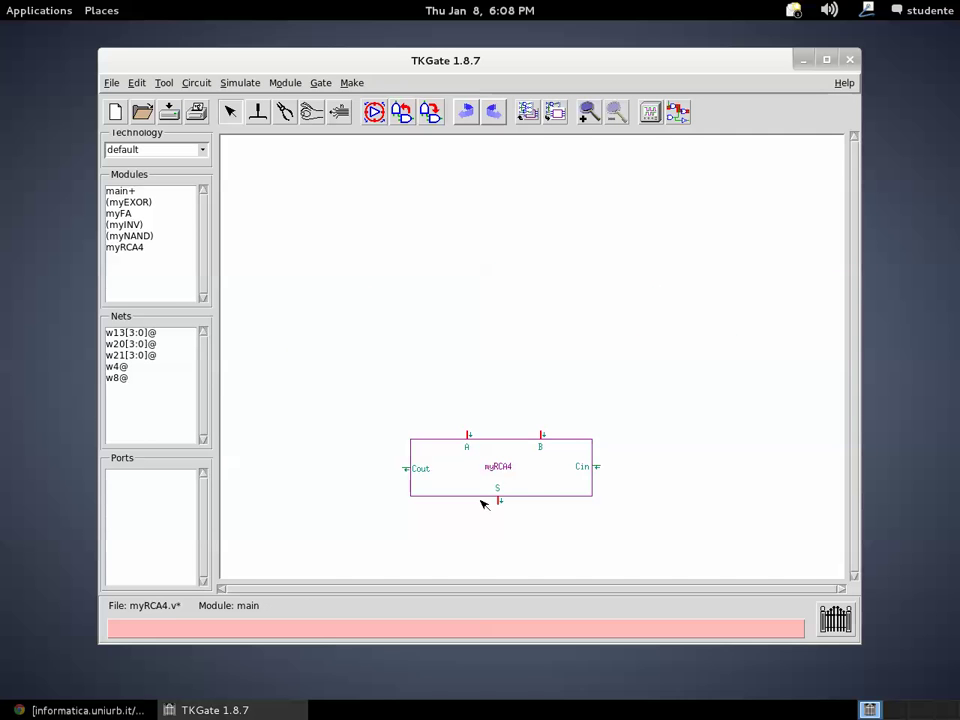
{"action": "left_click_drag", "start_coordinate": [542, 474], "coordinate": [540, 330]}
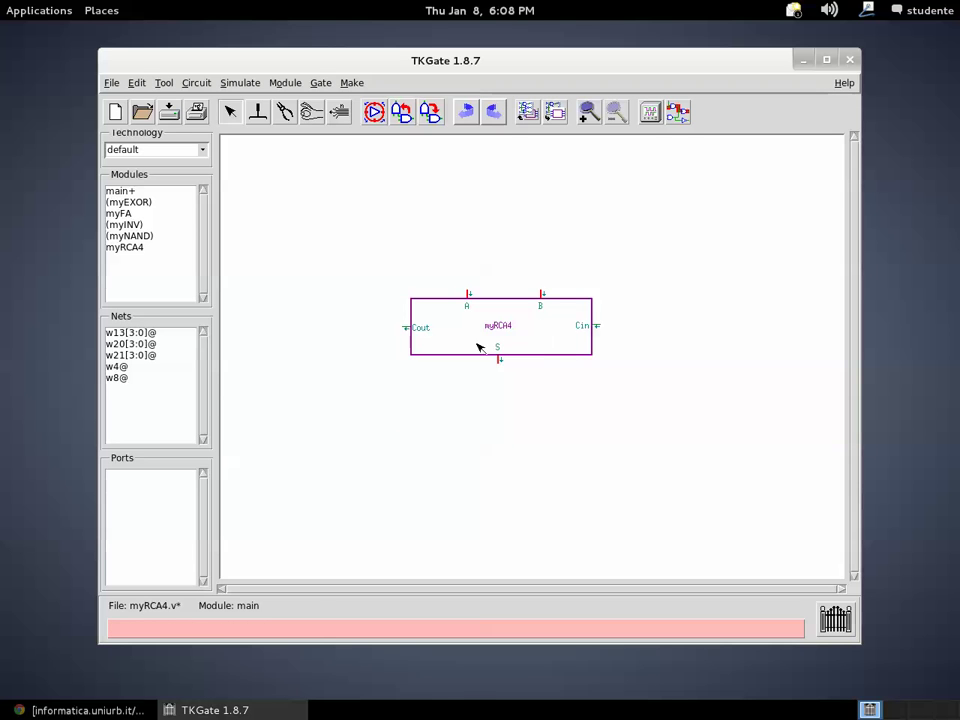
{"action": "left_click", "coordinate": [527, 111]}
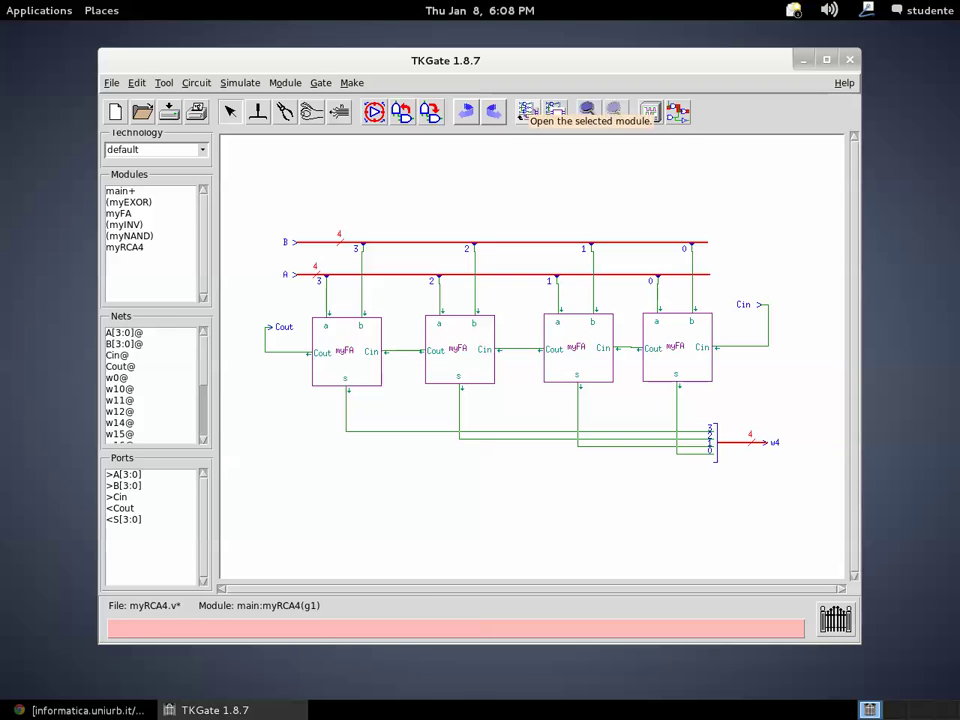
{"action": "left_click", "coordinate": [555, 111]}
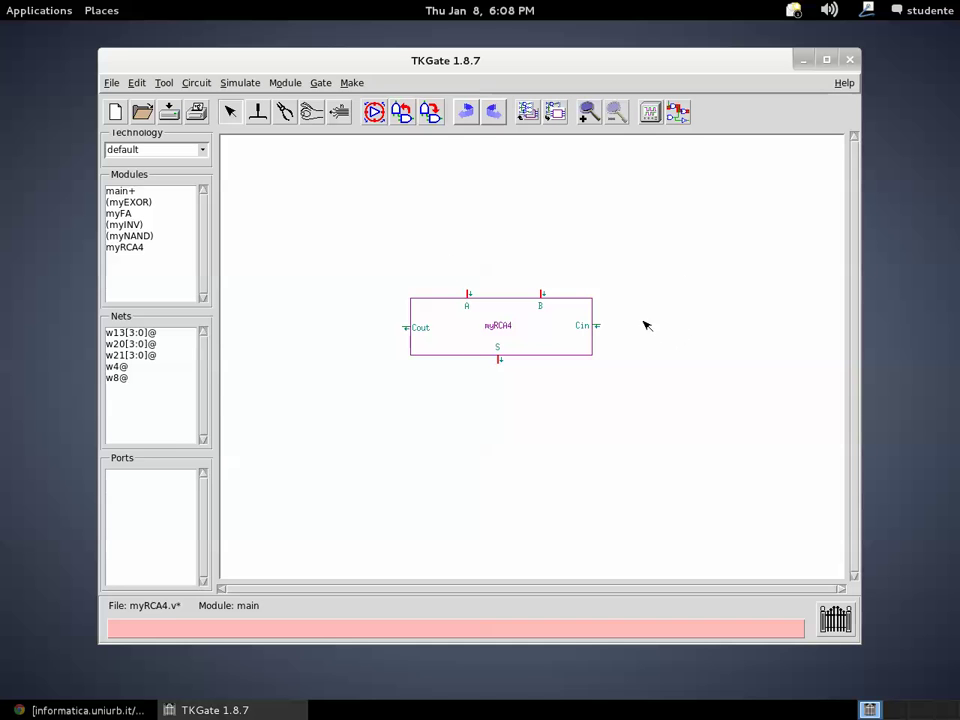
Place a Switch above the Cin side of the myRCA4 block and wire it to the Cin input
{"action": "right_click", "coordinate": [640, 281]}
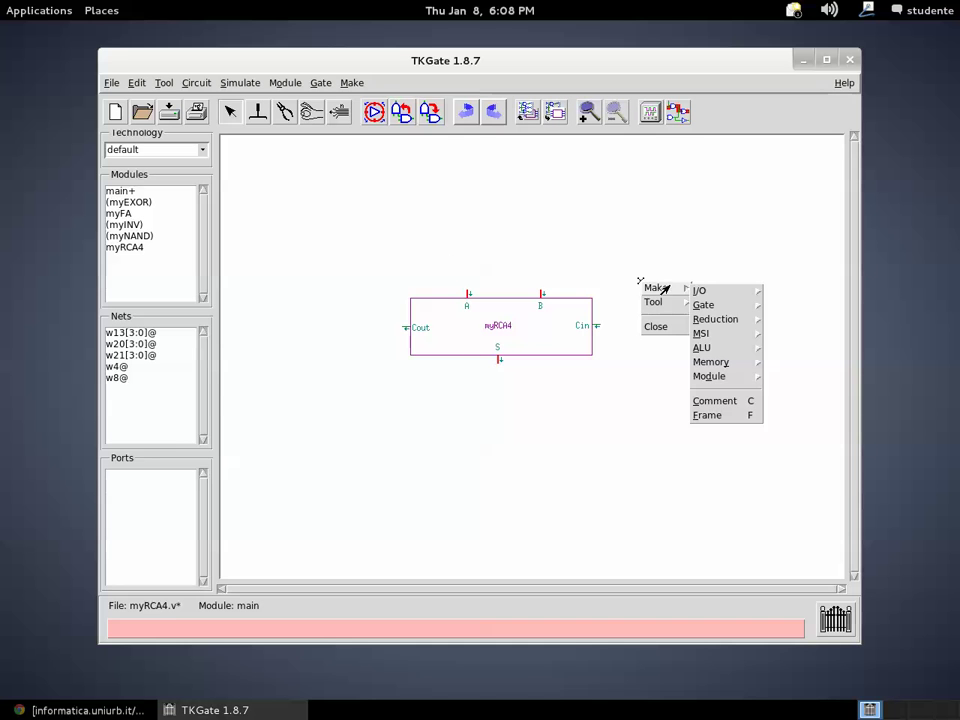
{"action": "mouse_move", "coordinate": [697, 291]}
{"action": "left_click", "coordinate": [770, 294]}
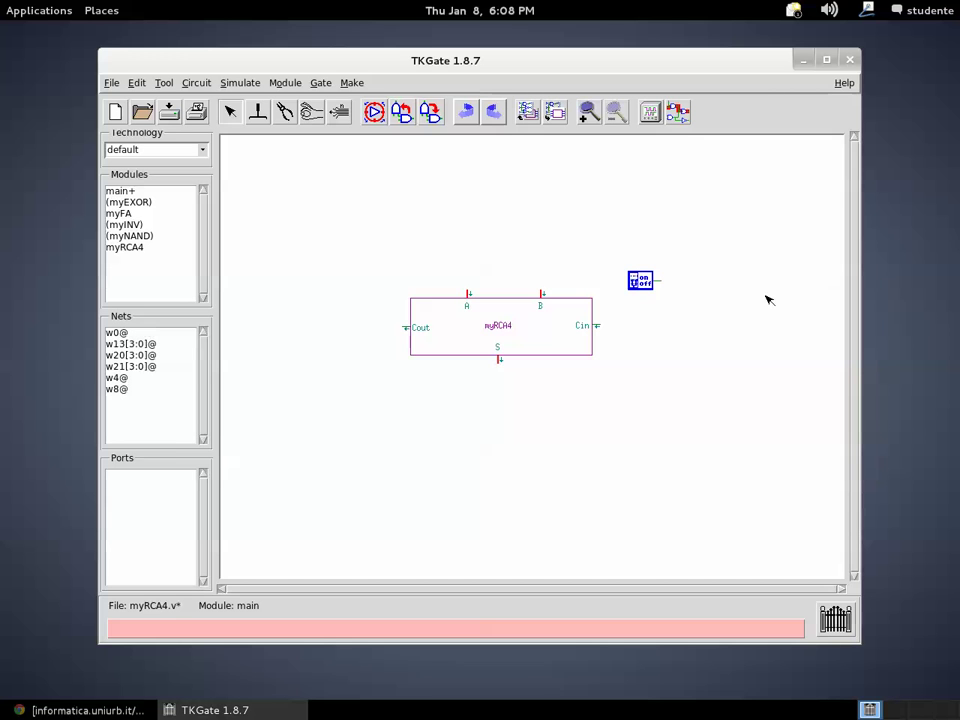
{"action": "left_click_drag", "start_coordinate": [662, 285], "coordinate": [617, 325]}
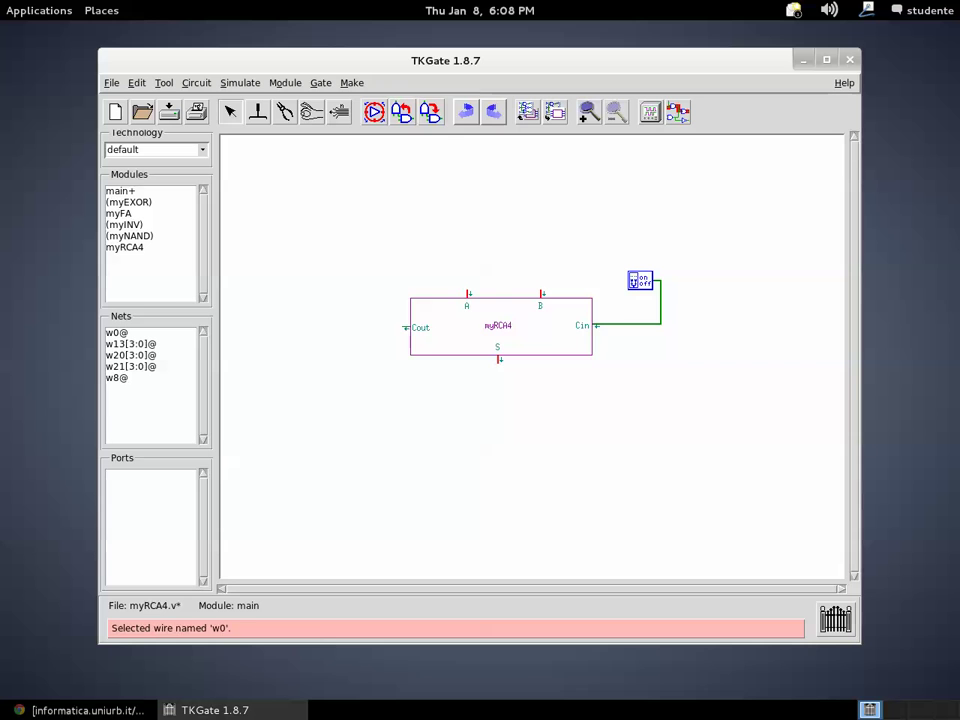
Place an LED above the Cout side of the myRCA4 block and wire it to the Cout output
{"action": "right_click", "coordinate": [315, 286]}
{"action": "mouse_move", "coordinate": [325, 292]}
{"action": "mouse_move", "coordinate": [376, 297]}
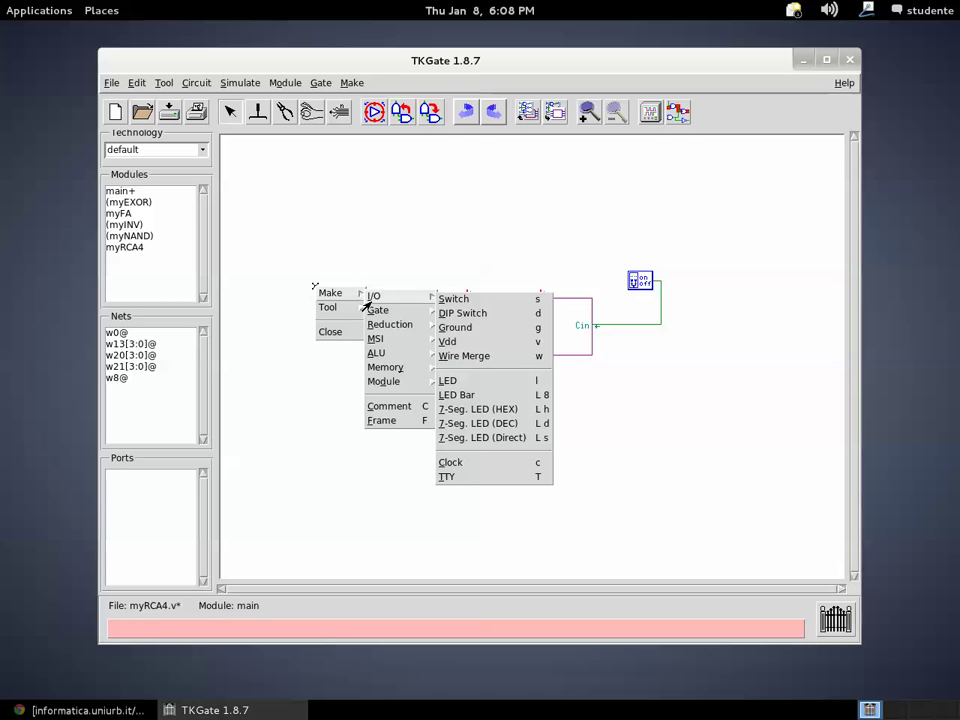
{"action": "left_click", "coordinate": [446, 381]}
{"action": "left_click_drag", "start_coordinate": [316, 299], "coordinate": [405, 325]}
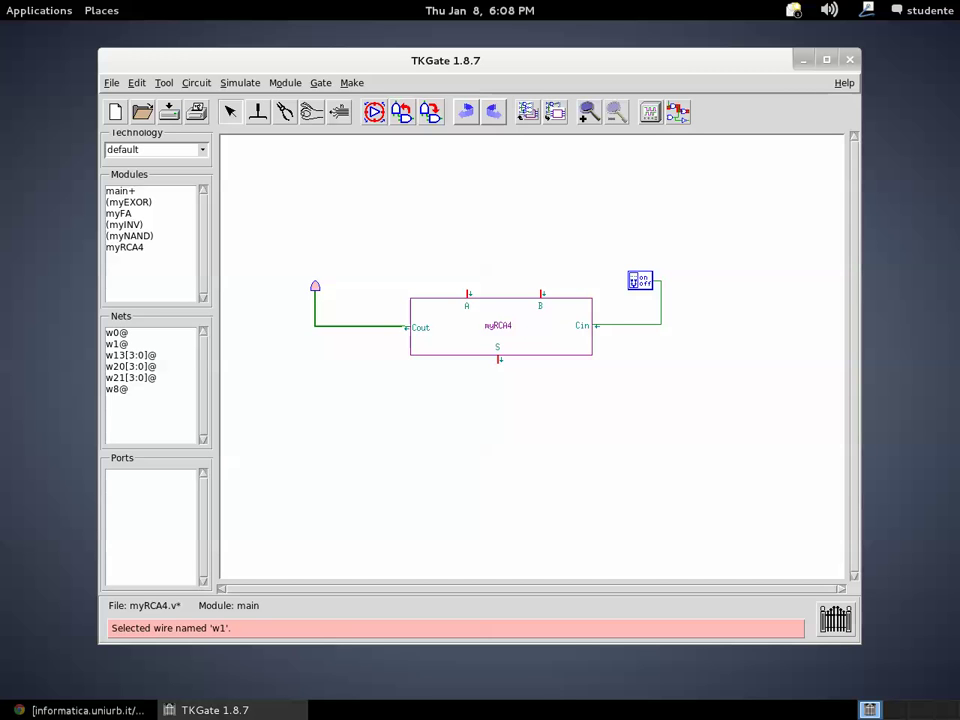
{"action": "left_click", "coordinate": [405, 365]}
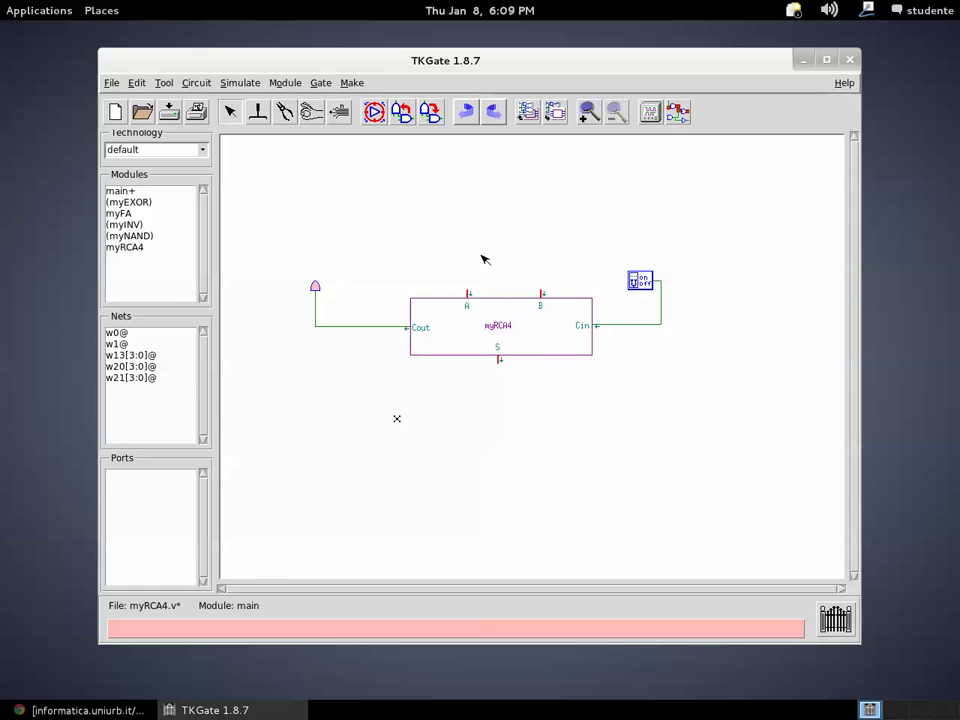
Place a DIP Switch above the A input of the myRCA4 block
{"action": "right_click", "coordinate": [455, 236]}
{"action": "mouse_move", "coordinate": [463, 242]}
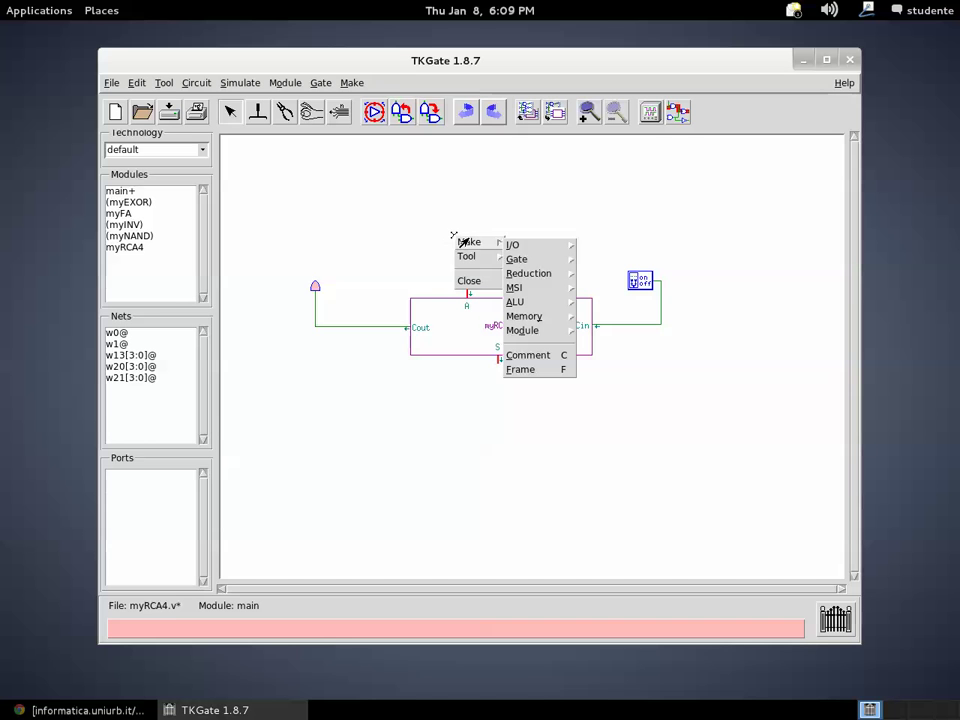
{"action": "mouse_move", "coordinate": [514, 250]}
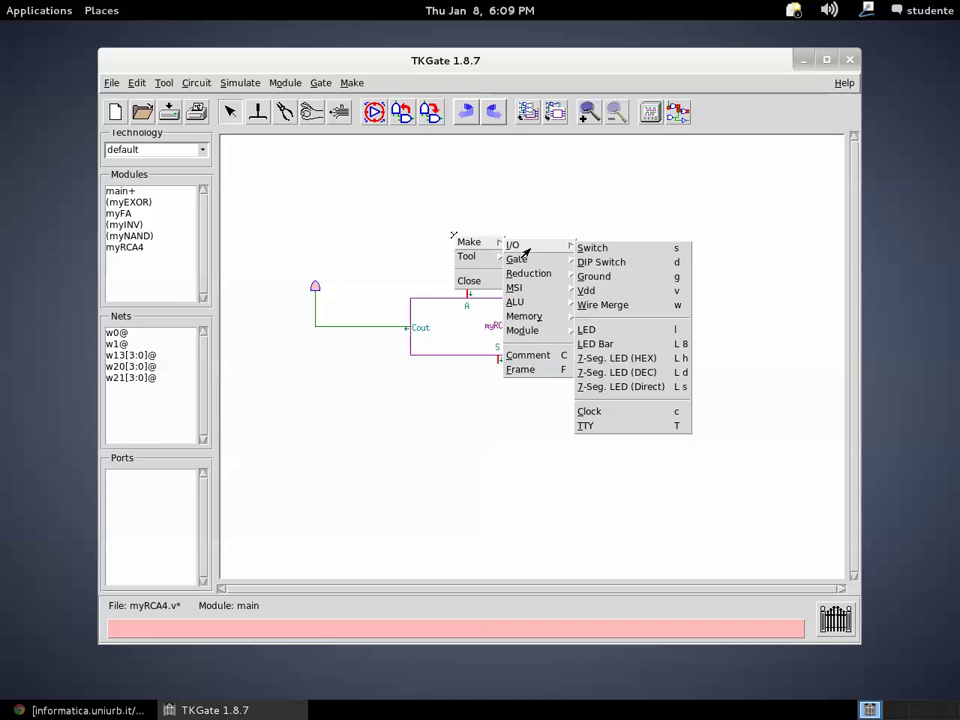
{"action": "left_click", "coordinate": [610, 264]}
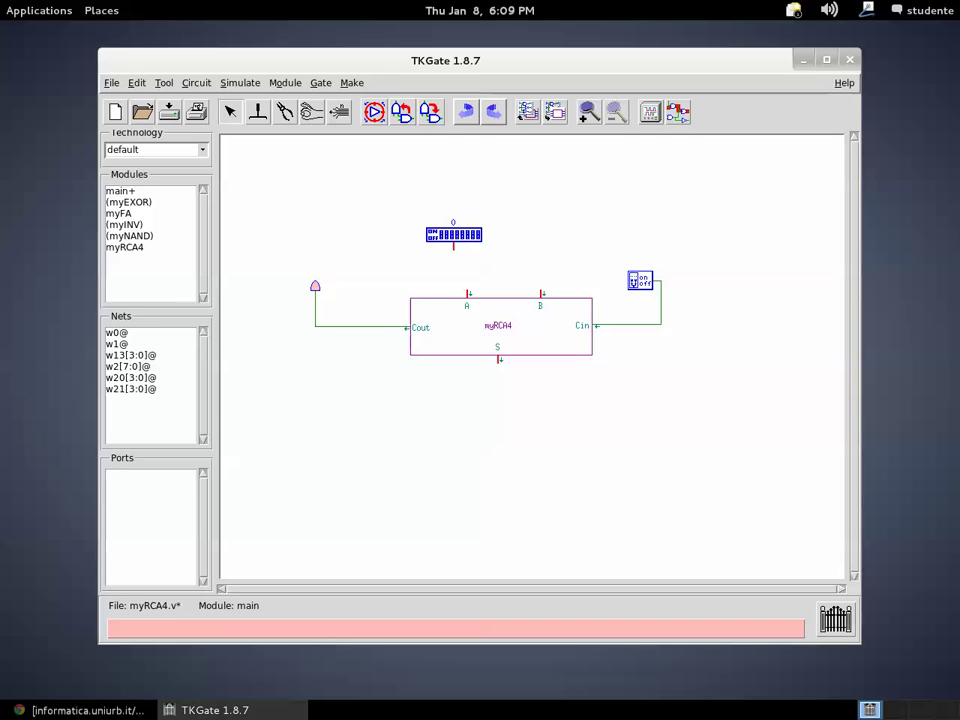
Set the bit width of the DIP switch's output port Z to 4
{"action": "double_click", "coordinate": [453, 235]}
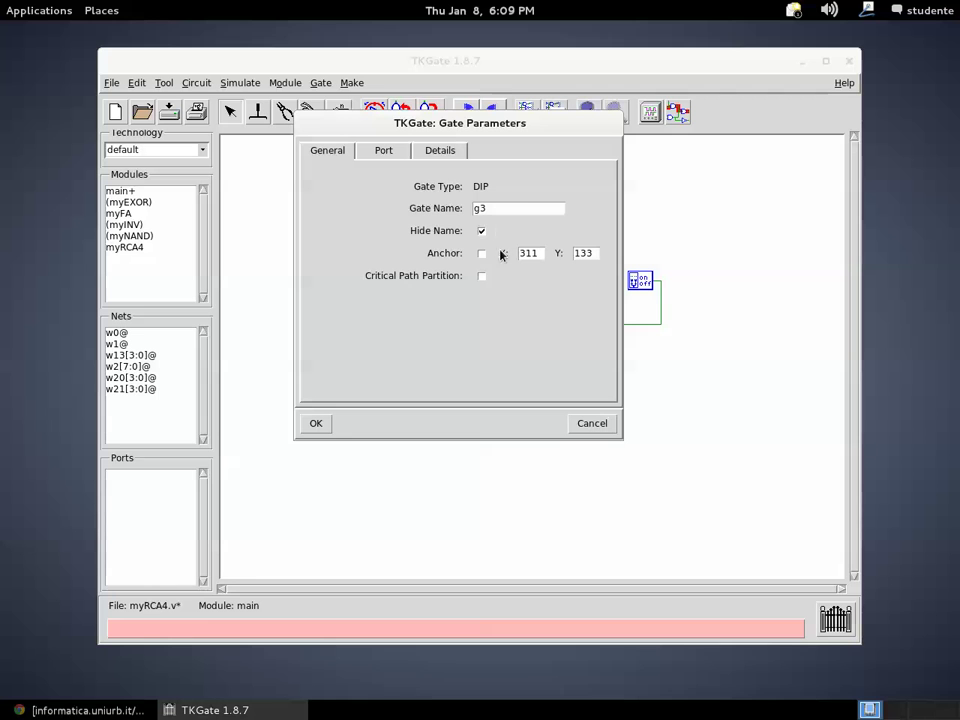
{"action": "left_click", "coordinate": [384, 150]}
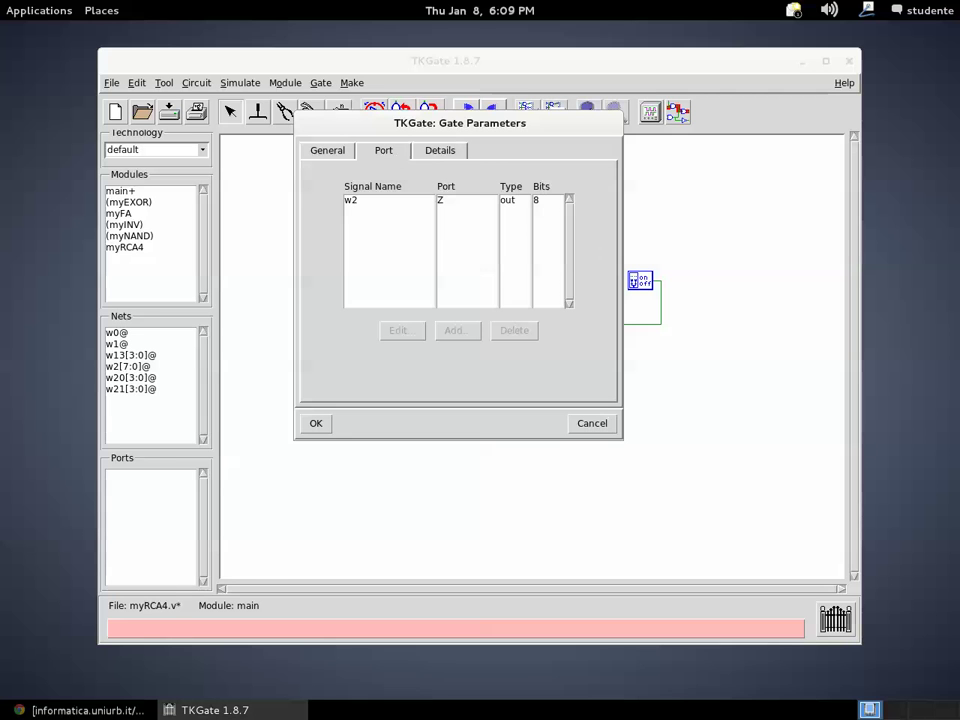
{"action": "left_click", "coordinate": [535, 203]}
{"action": "left_click", "coordinate": [538, 203]}
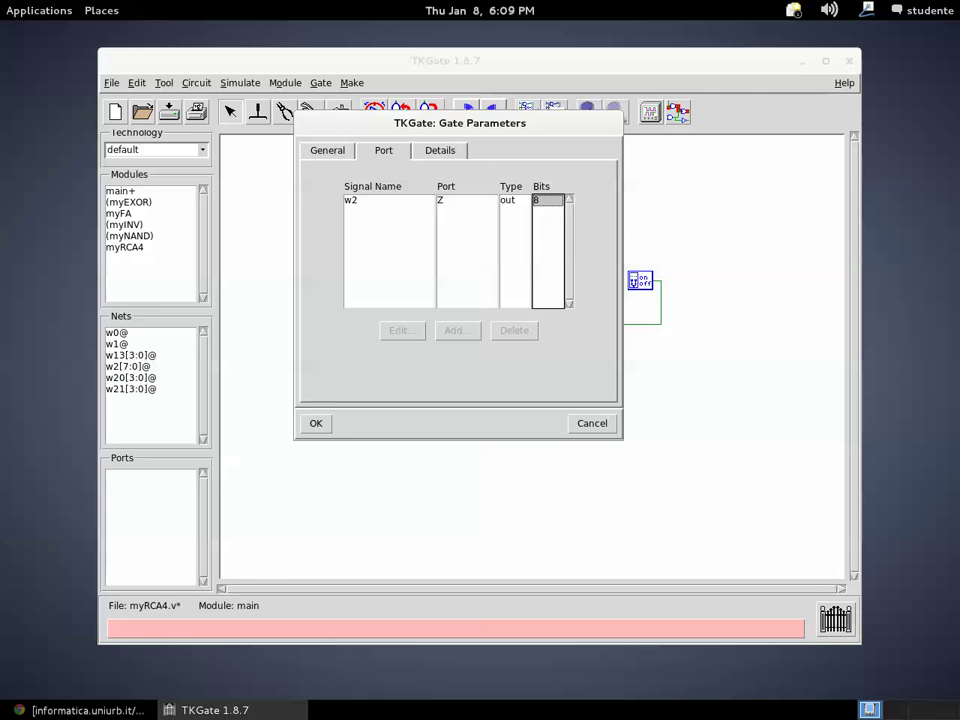
{"action": "double_click", "coordinate": [537, 204]}
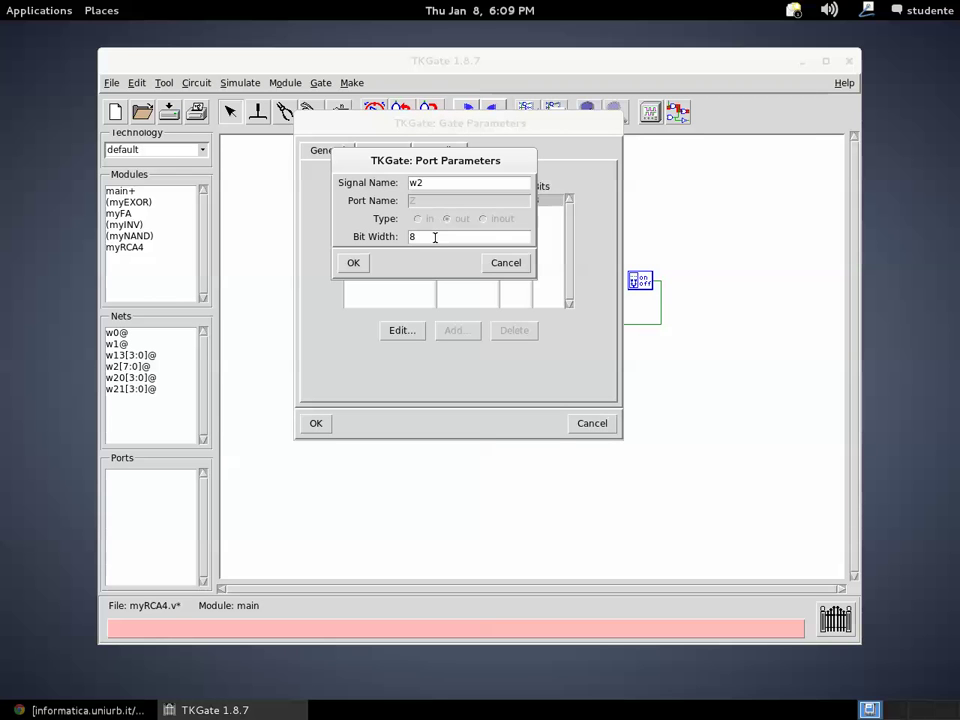
{"action": "left_click", "coordinate": [435, 237]}
{"action": "key", "text": "BackSpace"}
{"action": "type", "text": "4"}
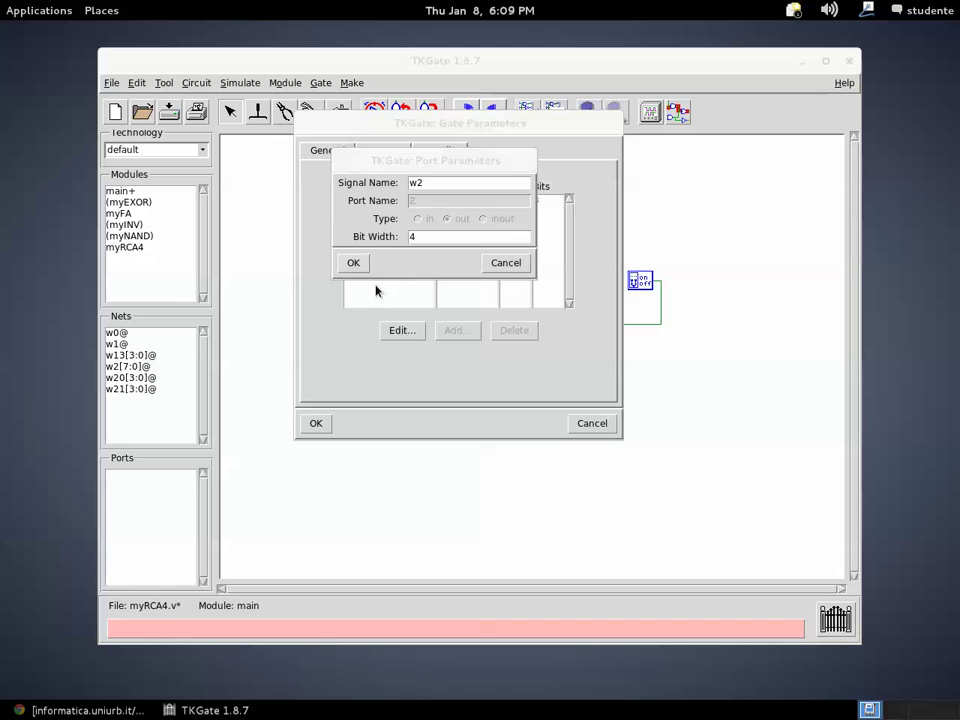
{"action": "left_click", "coordinate": [354, 263]}
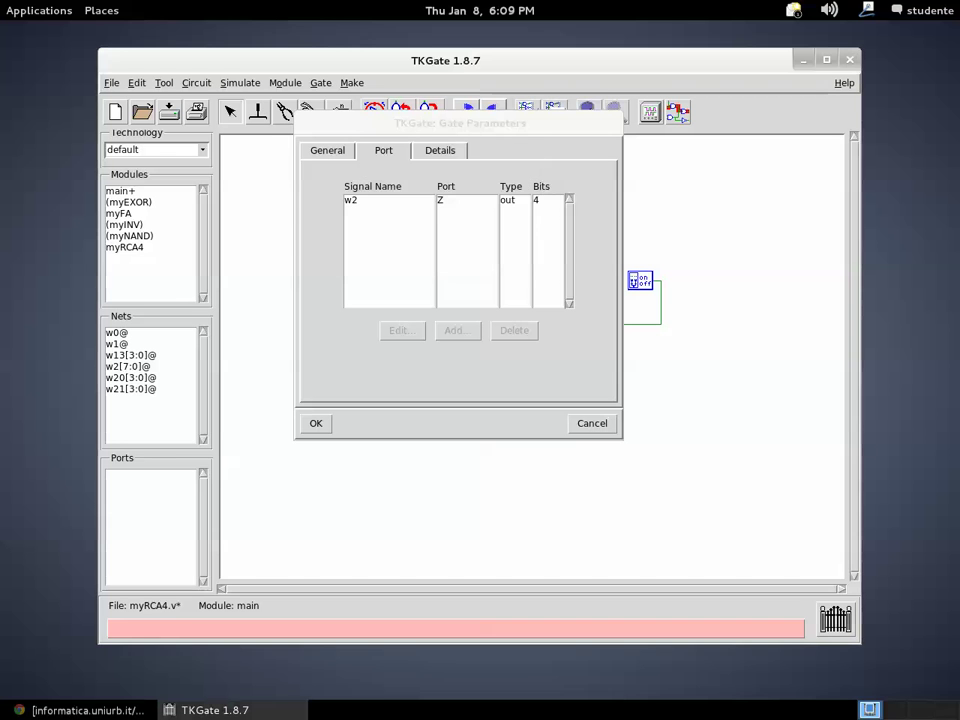
{"action": "left_click", "coordinate": [316, 423]}
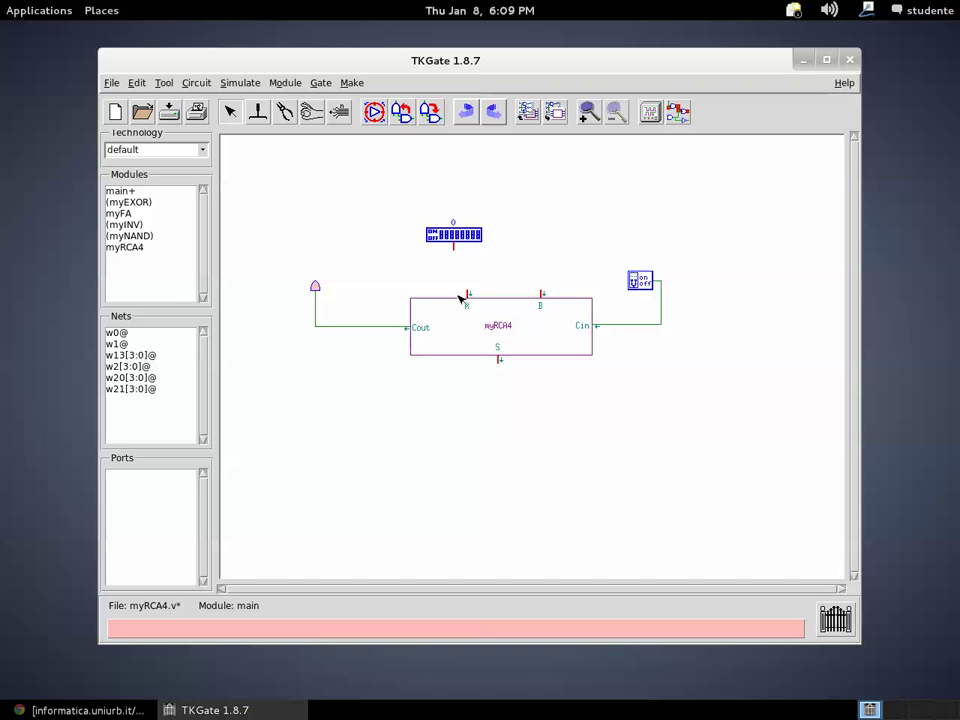
Place a second DIP Switch above the B input of the myRCA4 block
{"action": "left_click", "coordinate": [540, 237]}
{"action": "right_click", "coordinate": [540, 237]}
{"action": "mouse_move", "coordinate": [556, 244]}
{"action": "mouse_move", "coordinate": [600, 247]}
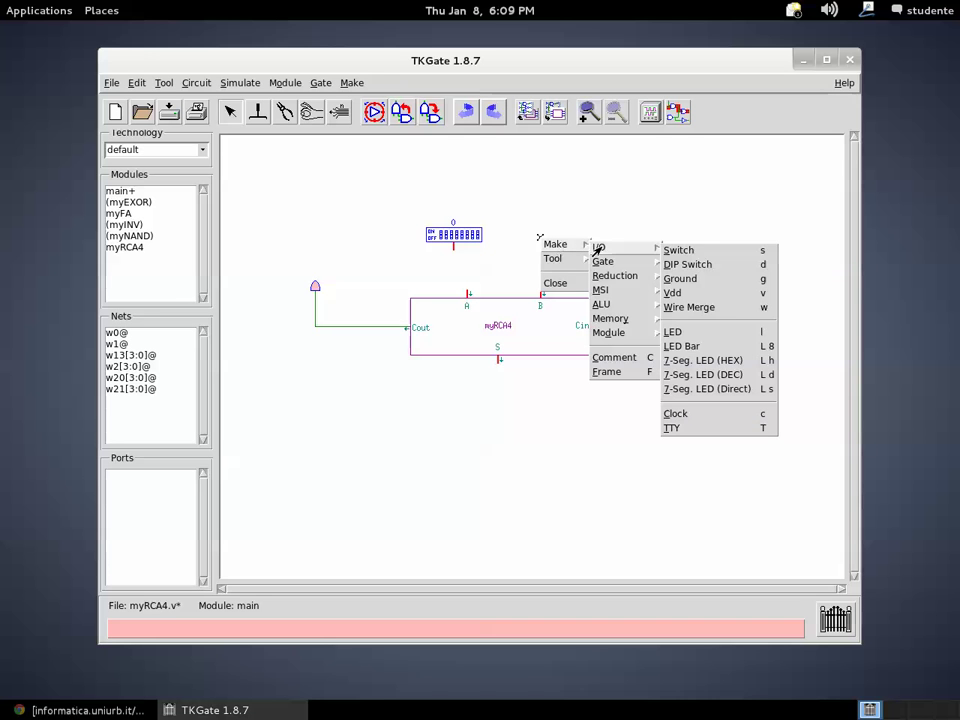
{"action": "left_click", "coordinate": [680, 264]}
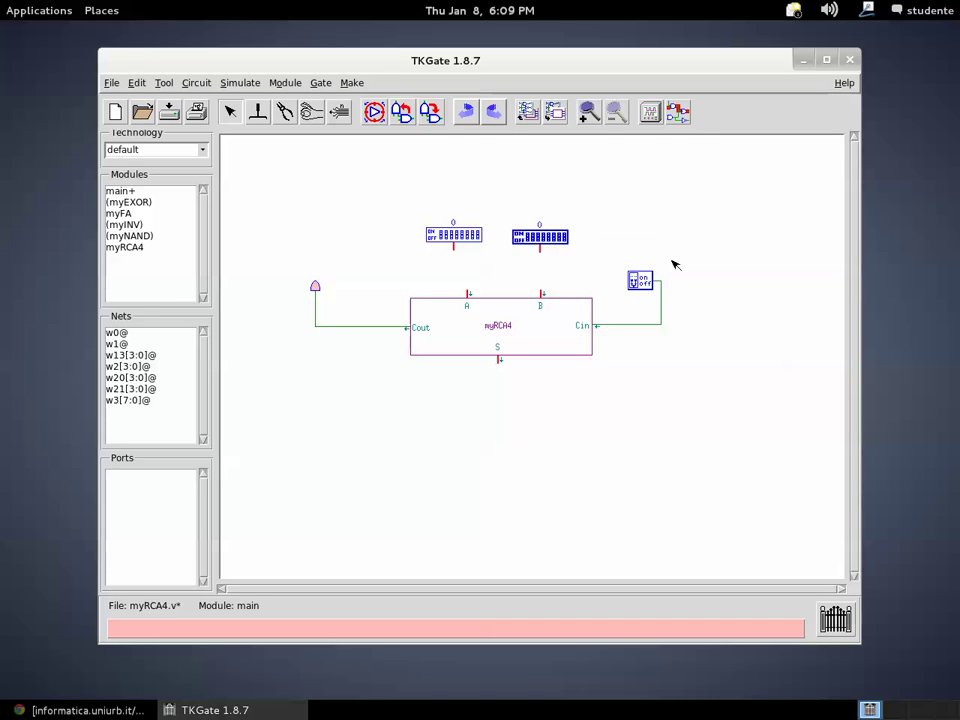
Set the second DIP switch's output to 4 bits and wire the two DIP switches to the A and B inputs
{"action": "double_click", "coordinate": [536, 232]}
{"action": "left_click", "coordinate": [468, 152]}
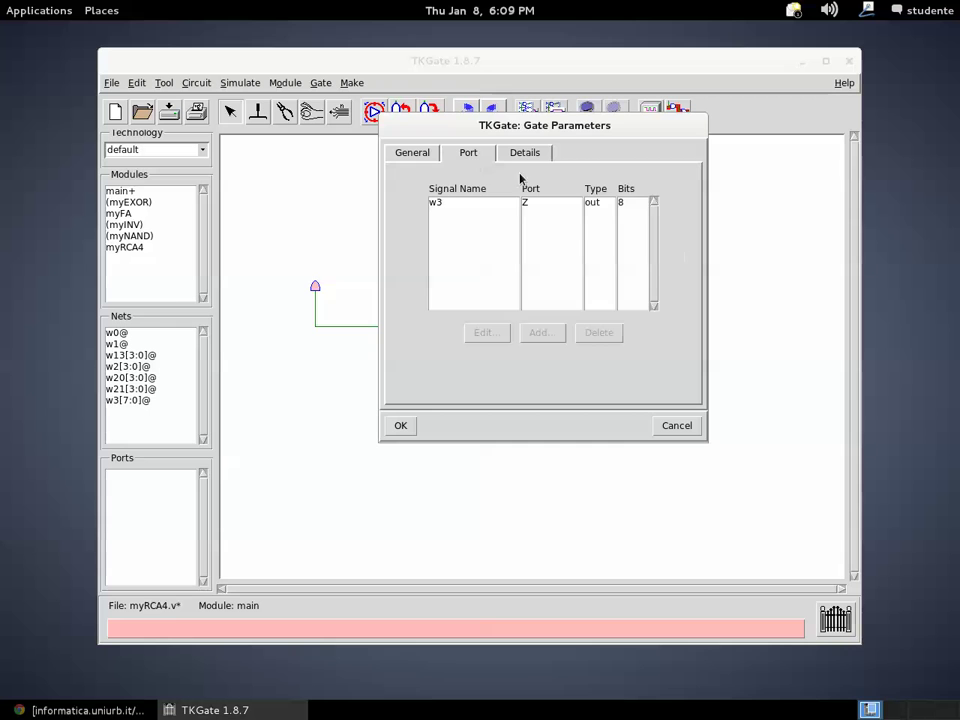
{"action": "double_click", "coordinate": [623, 203]}
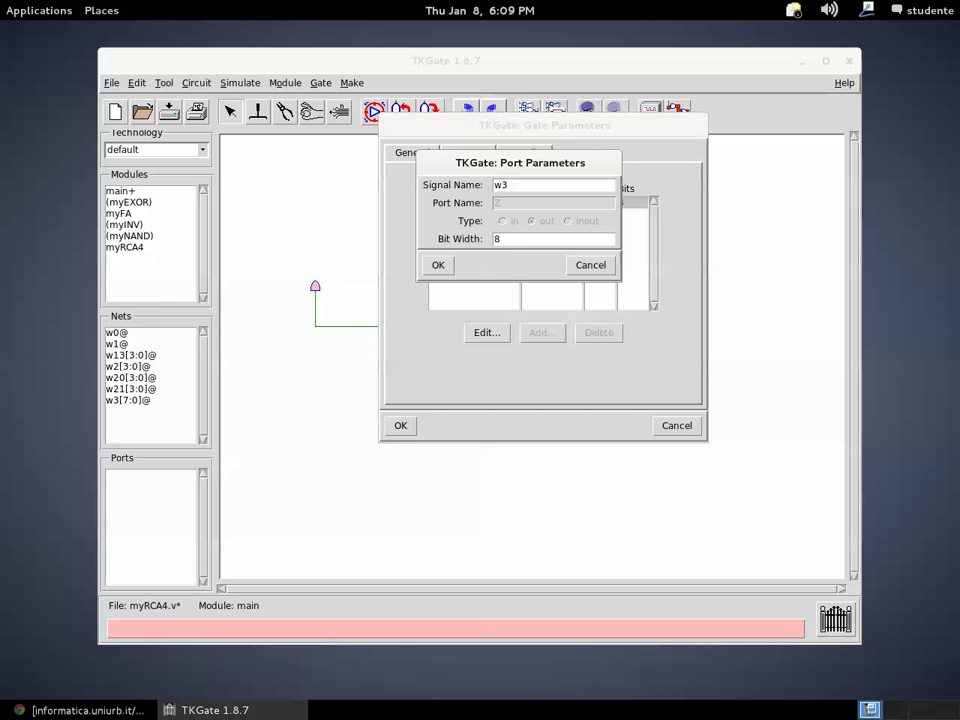
{"action": "double_click", "coordinate": [518, 237]}
{"action": "type", "text": "4"}
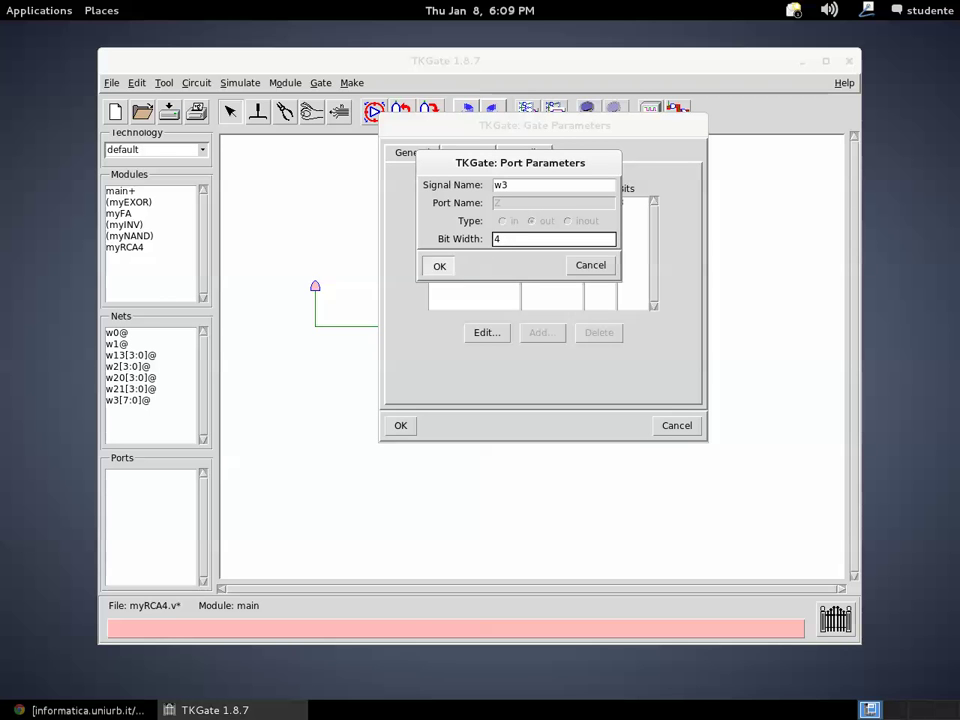
{"action": "left_click", "coordinate": [443, 271]}
{"action": "left_click", "coordinate": [400, 426]}
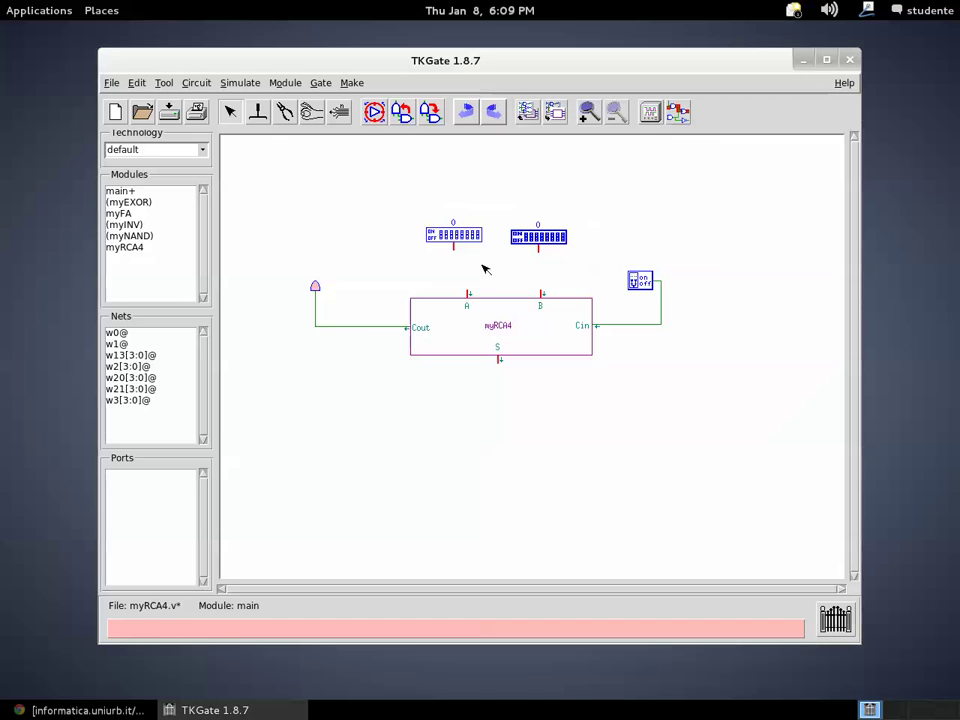
{"action": "left_click_drag", "start_coordinate": [454, 248], "coordinate": [465, 284]}
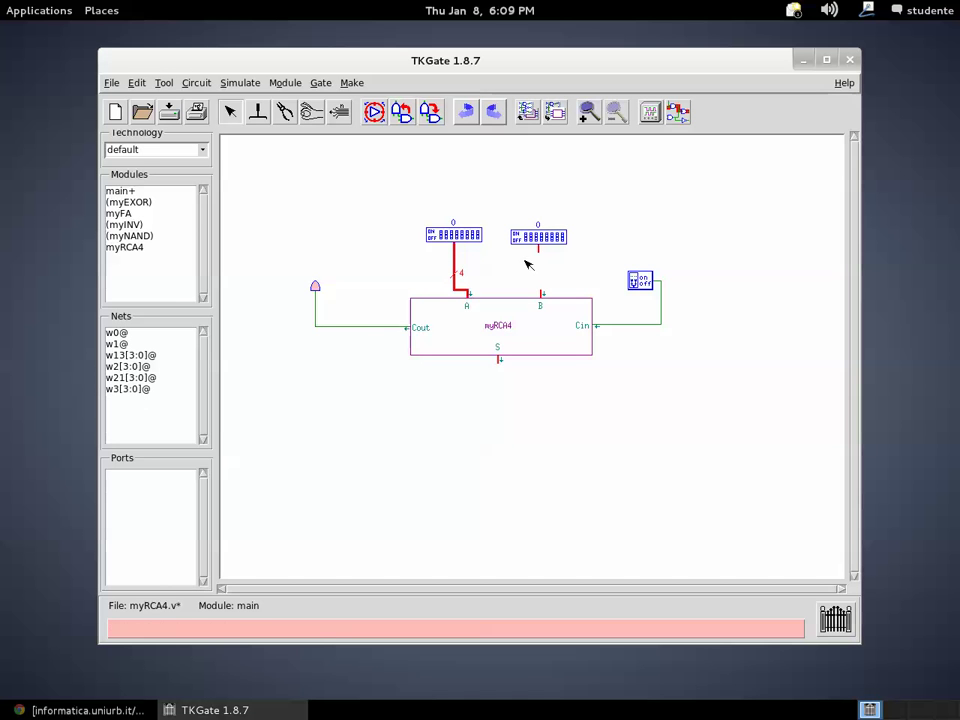
{"action": "left_click_drag", "start_coordinate": [540, 251], "coordinate": [540, 293]}
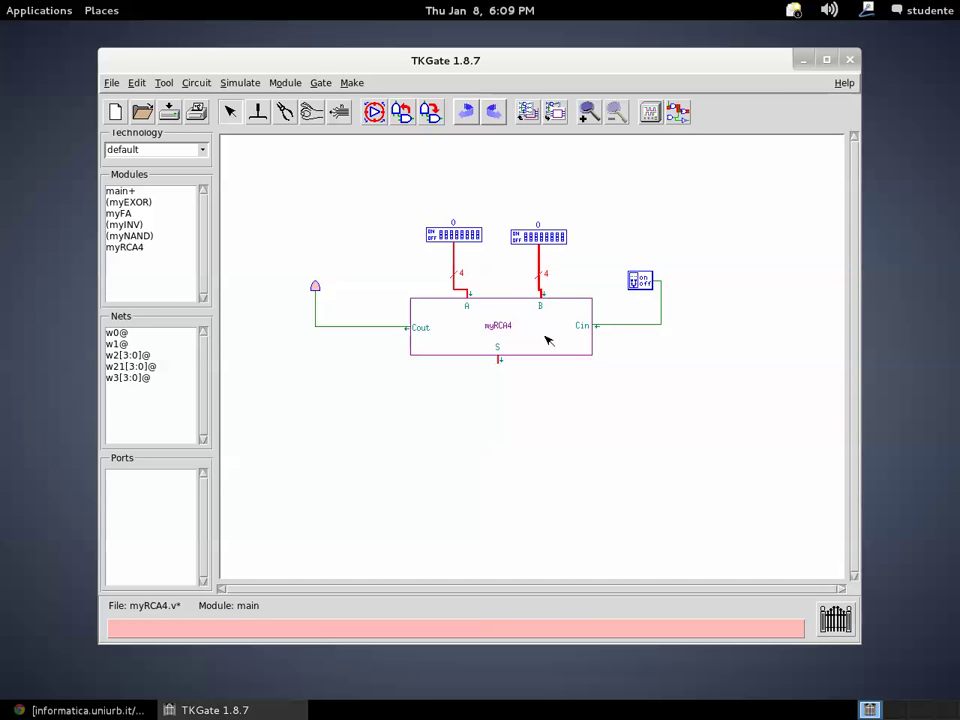
Place an LED Bar below the S output of the myRCA4 block
{"action": "right_click", "coordinate": [490, 406]}
{"action": "mouse_move", "coordinate": [495, 410]}
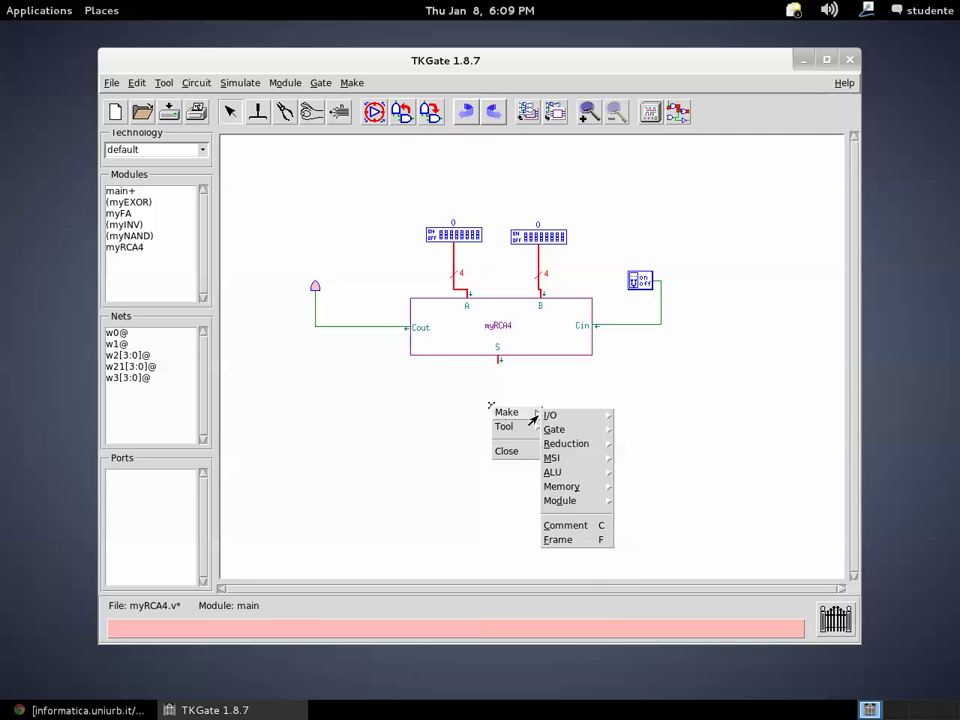
{"action": "mouse_move", "coordinate": [576, 422]}
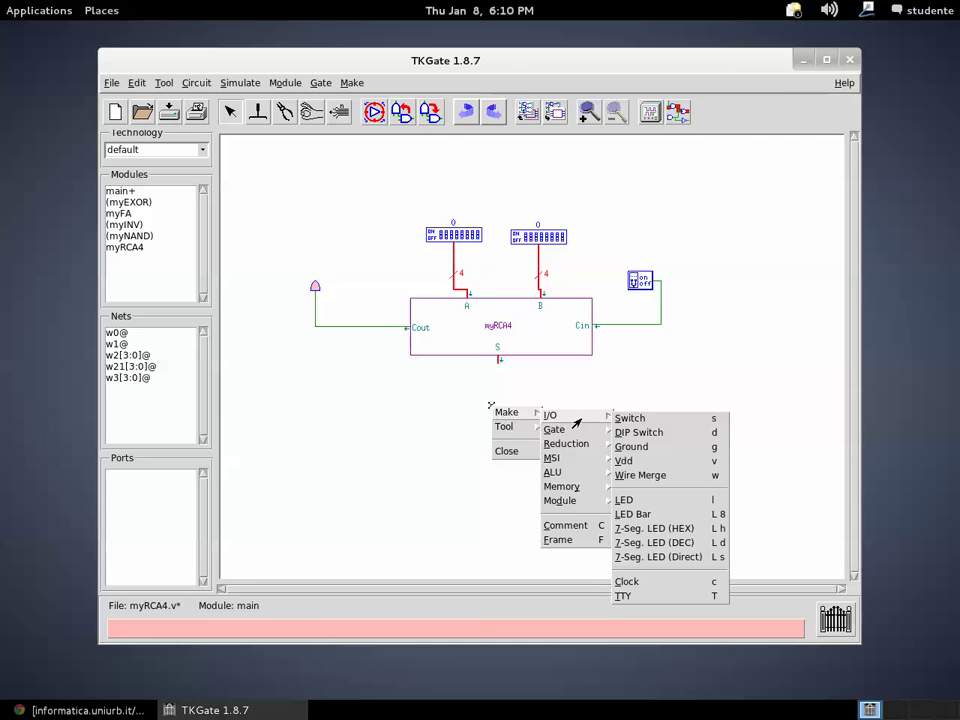
{"action": "left_click", "coordinate": [665, 515]}
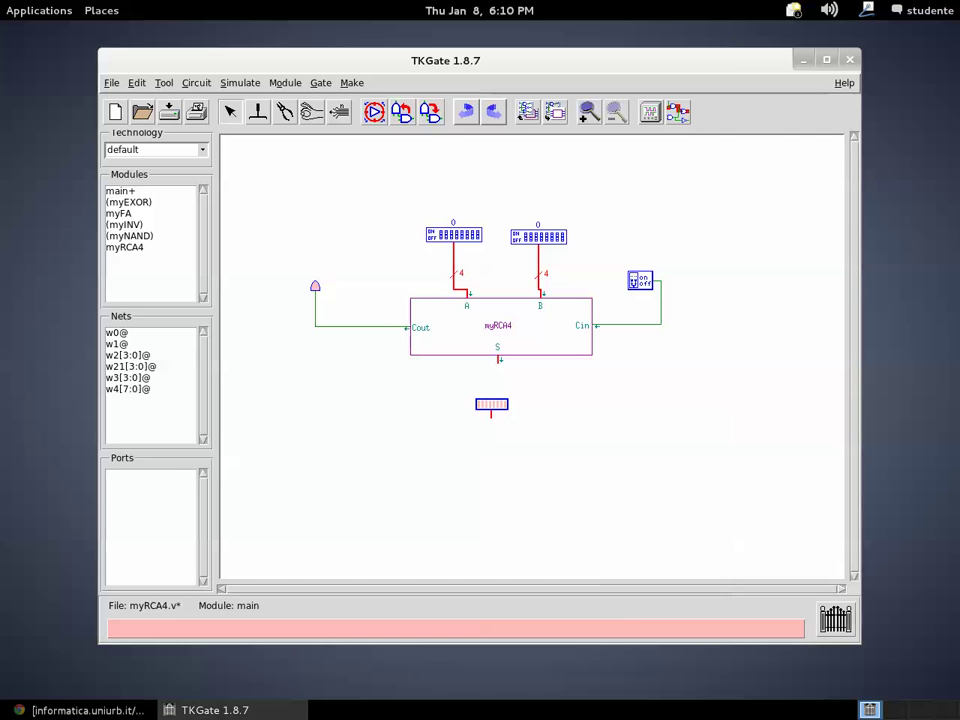
Set the bit width of the LED bar's input port to 4
{"action": "double_click", "coordinate": [492, 405]}
{"action": "left_click", "coordinate": [420, 318]}
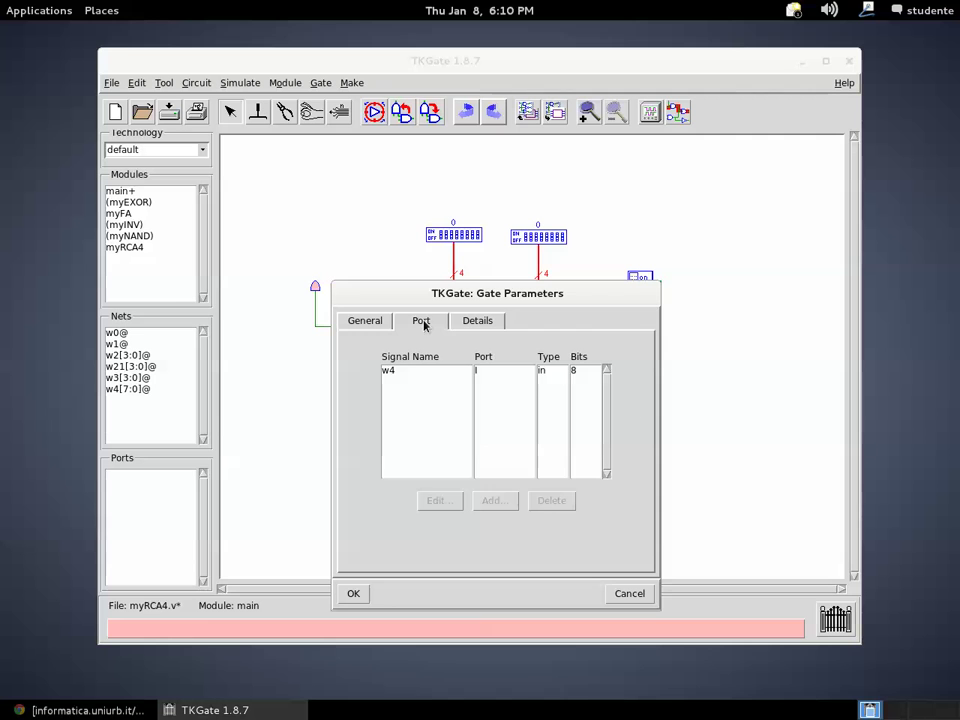
{"action": "double_click", "coordinate": [573, 372]}
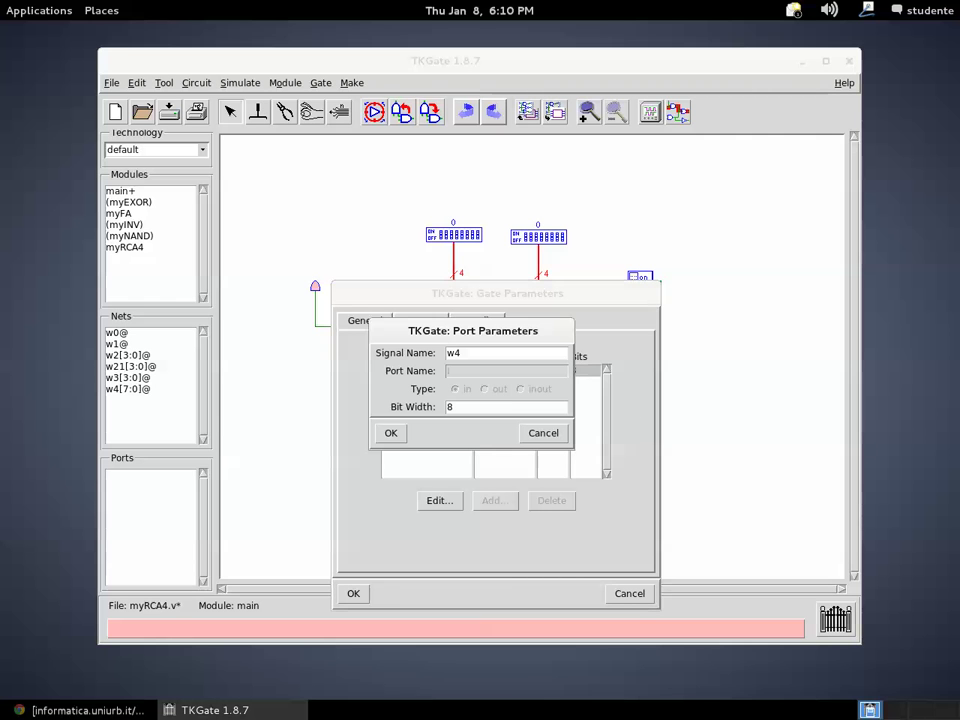
{"action": "double_click", "coordinate": [484, 406]}
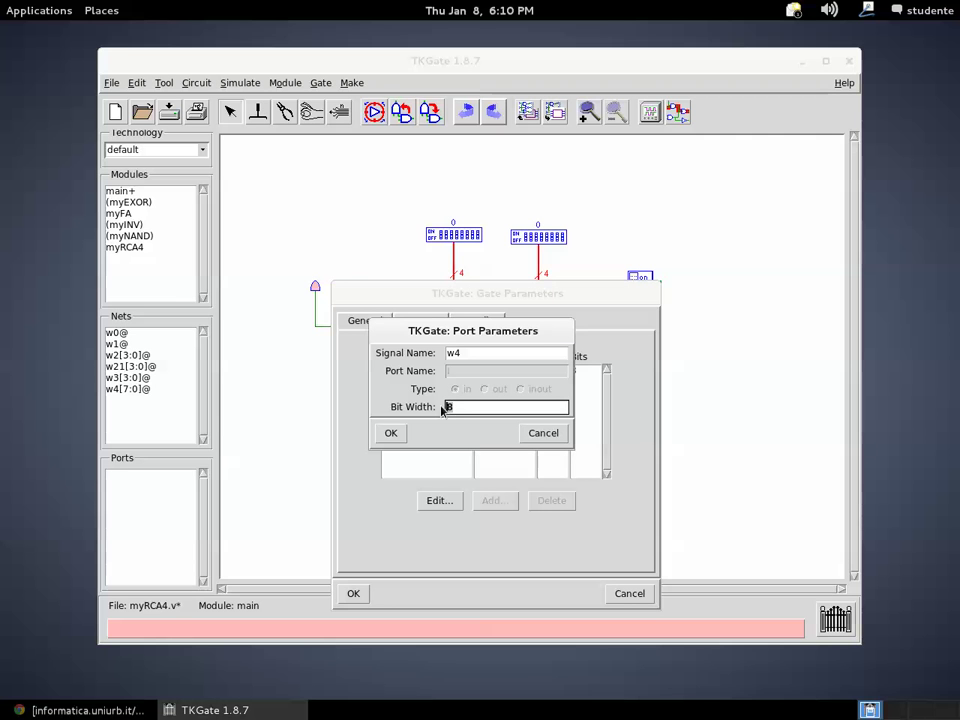
{"action": "type", "text": "4"}
{"action": "left_click", "coordinate": [397, 437]}
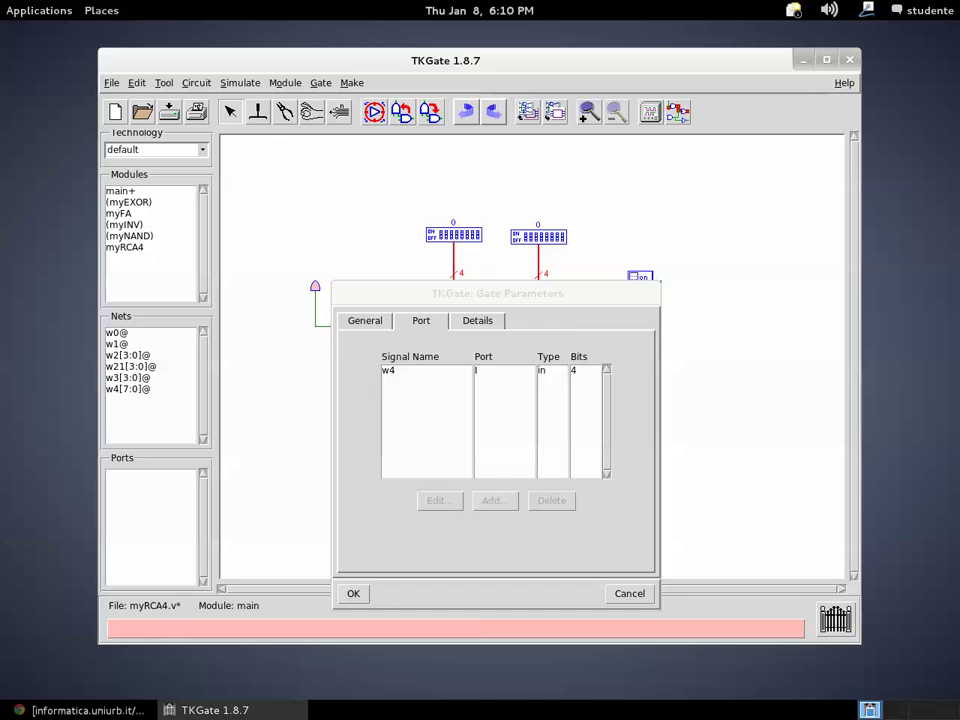
{"action": "left_click", "coordinate": [353, 592]}
Place a 7-Seg. LED (HEX) to the right of the LED bar
{"action": "right_click", "coordinate": [536, 412]}
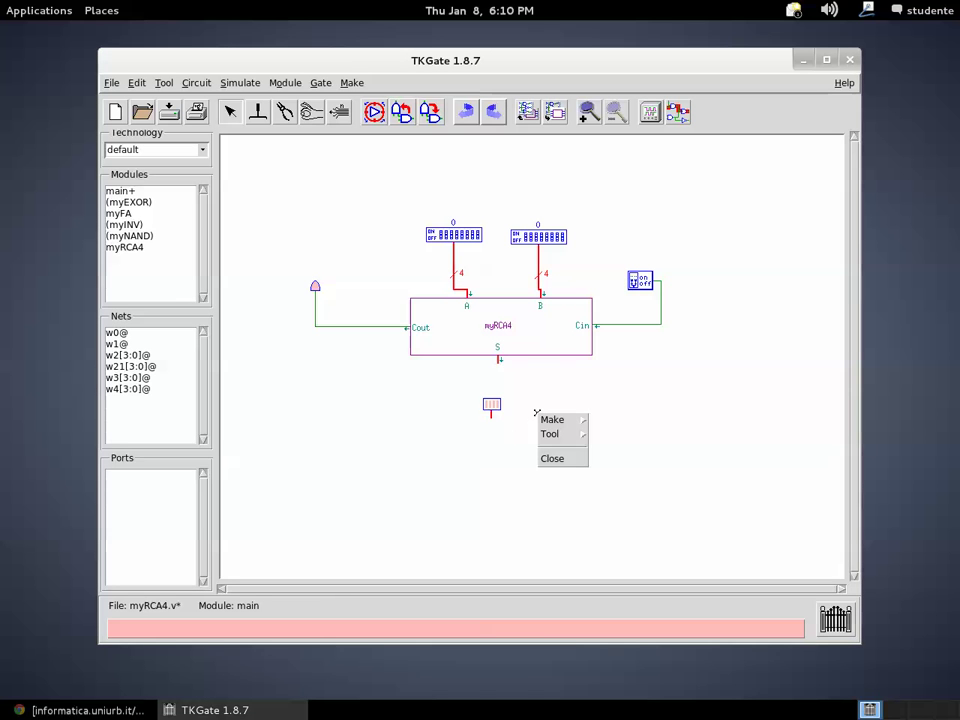
{"action": "mouse_move", "coordinate": [546, 420]}
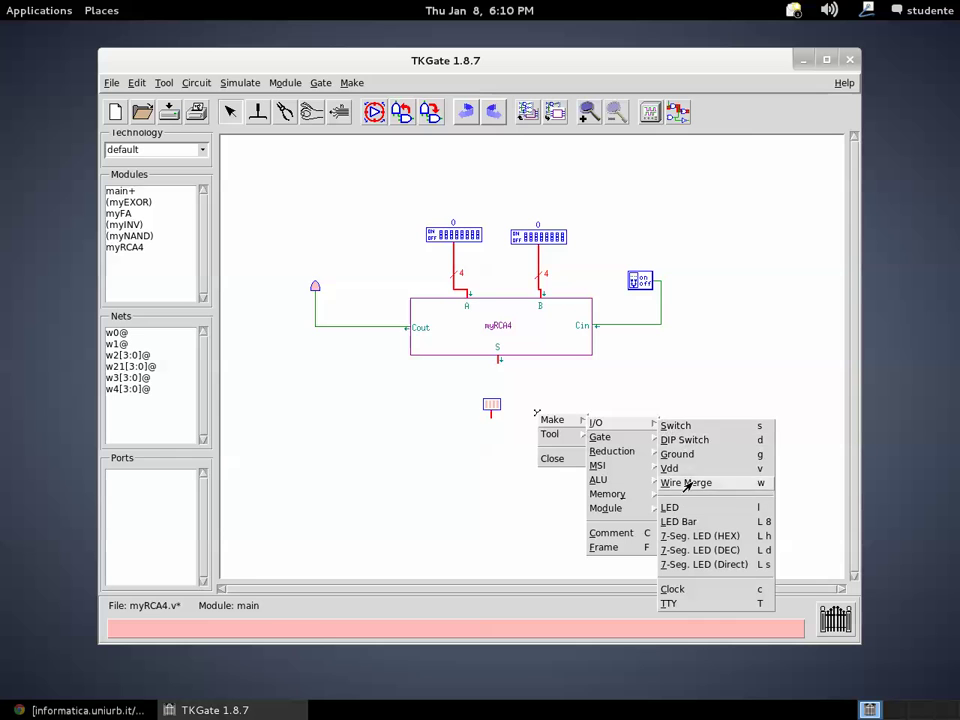
{"action": "left_click", "coordinate": [695, 537]}
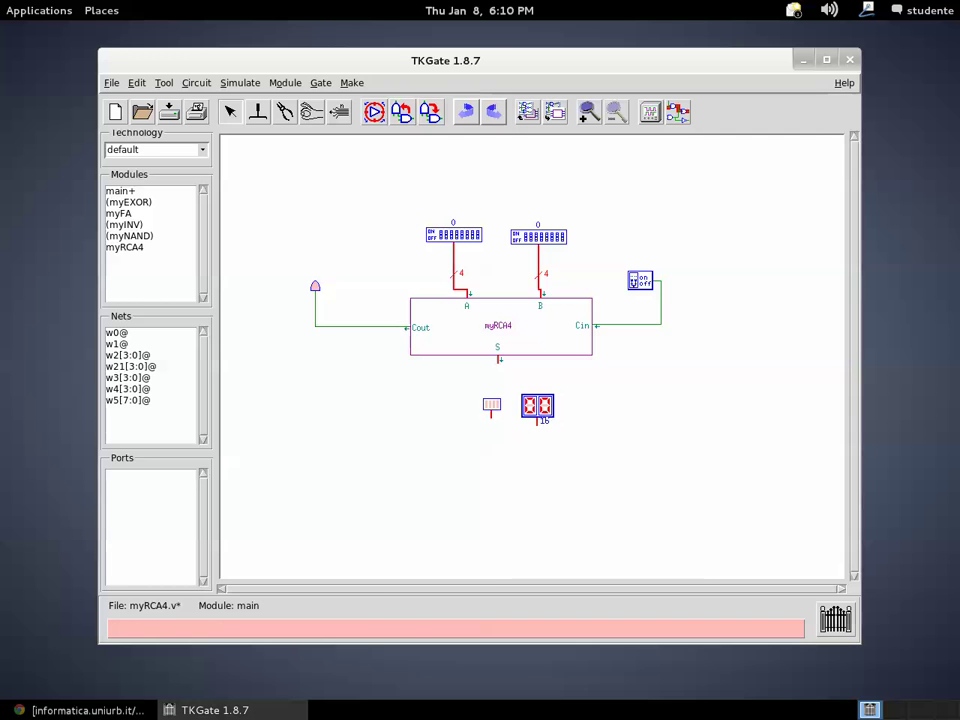
Set the hexadecimal 7-segment display's input to 4 bits, and shift the LED bar and the display further left below the block
{"action": "double_click", "coordinate": [540, 407]}
{"action": "left_click", "coordinate": [521, 328]}
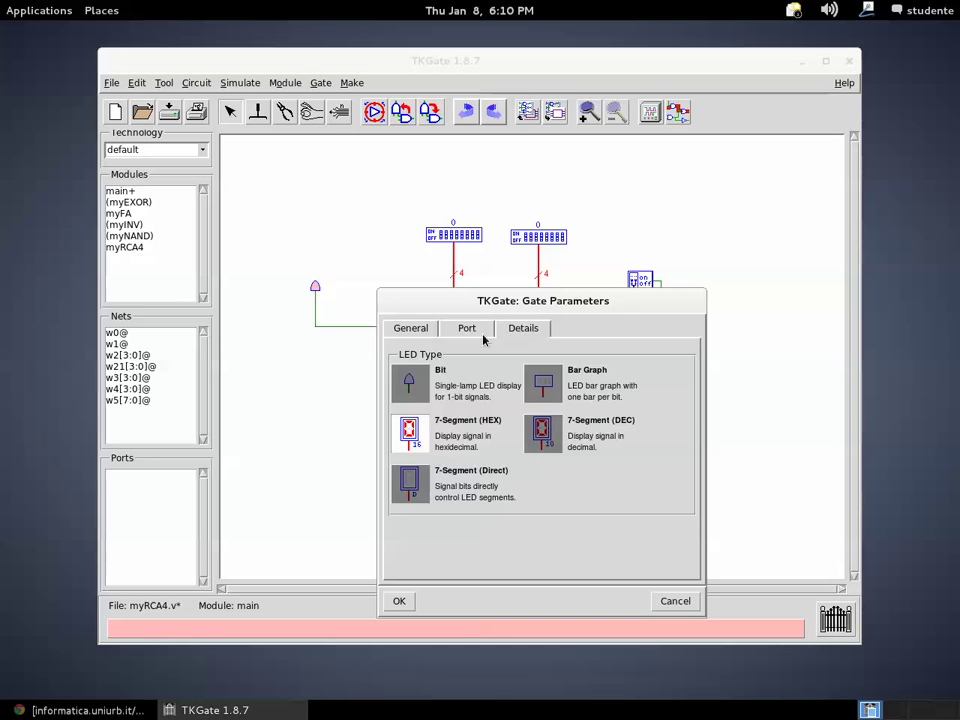
{"action": "left_click", "coordinate": [480, 334]}
{"action": "left_click", "coordinate": [628, 377]}
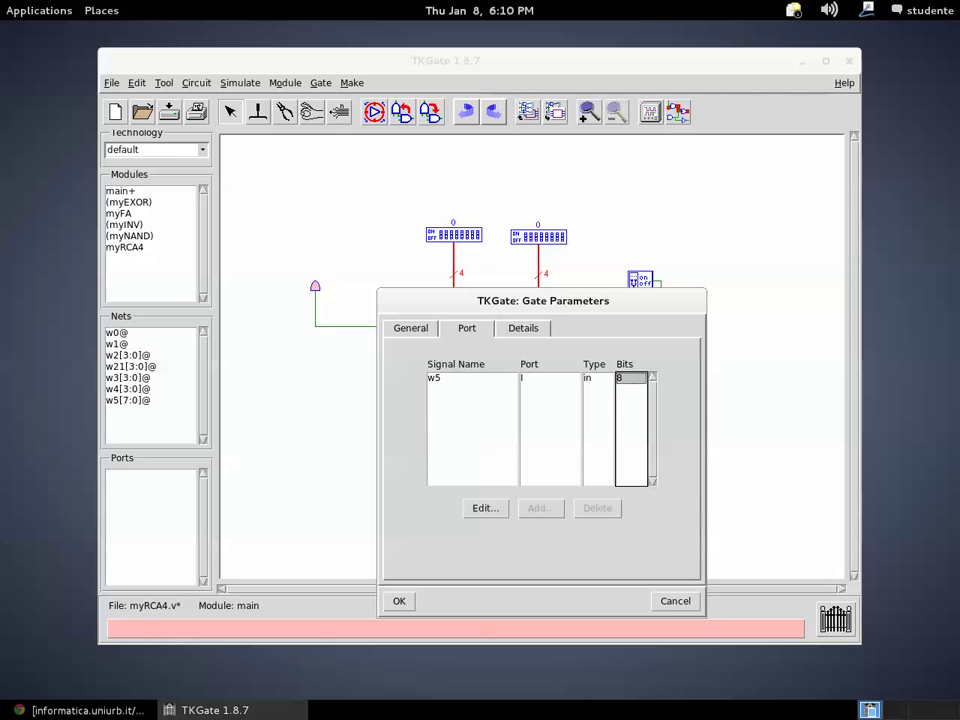
{"action": "double_click", "coordinate": [628, 377]}
{"action": "double_click", "coordinate": [497, 414]}
{"action": "type", "text": "4"}
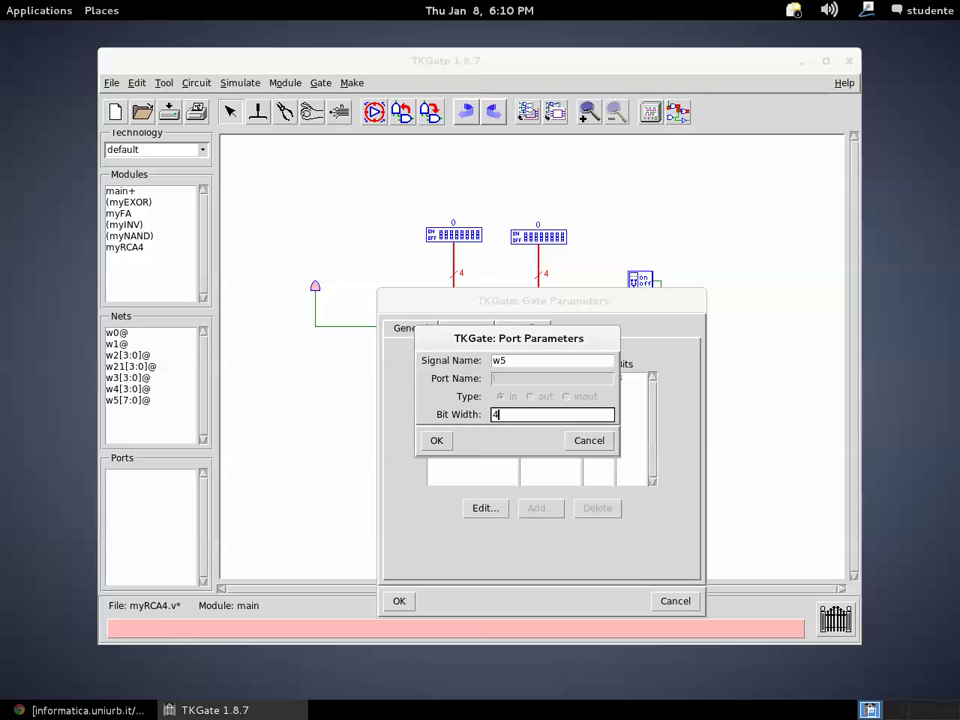
{"action": "left_click", "coordinate": [436, 440]}
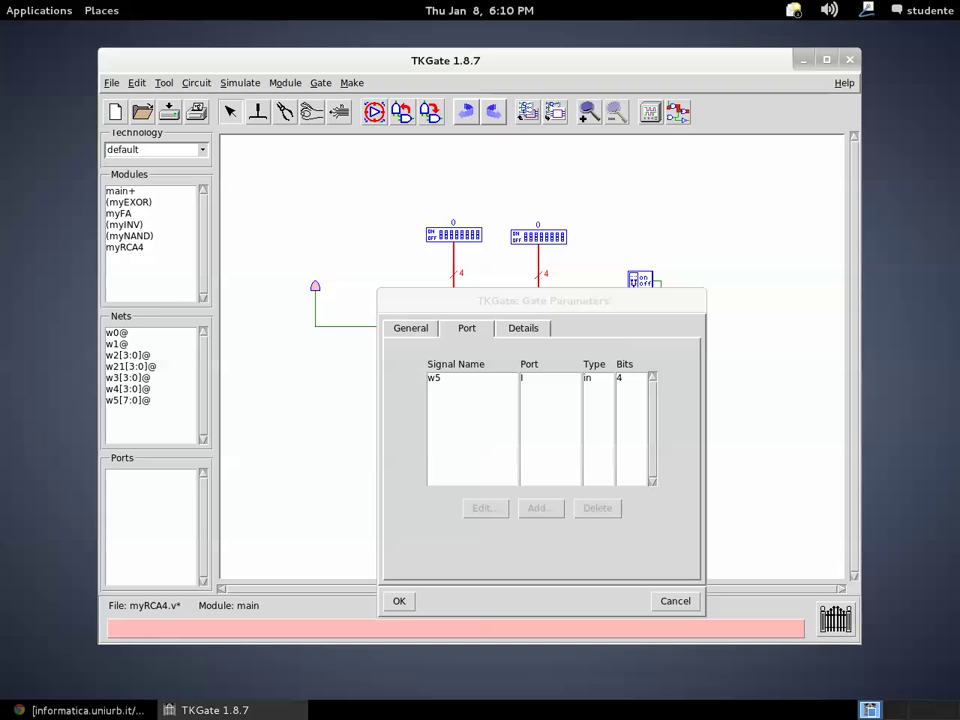
{"action": "left_click", "coordinate": [401, 601]}
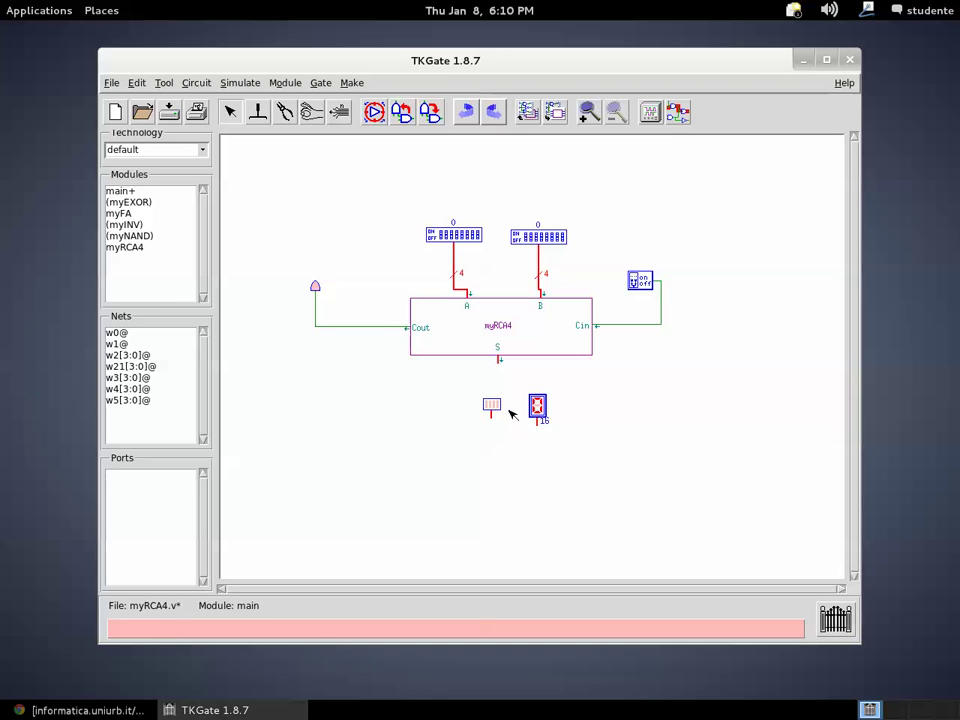
{"action": "left_click_drag", "start_coordinate": [493, 405], "coordinate": [437, 401]}
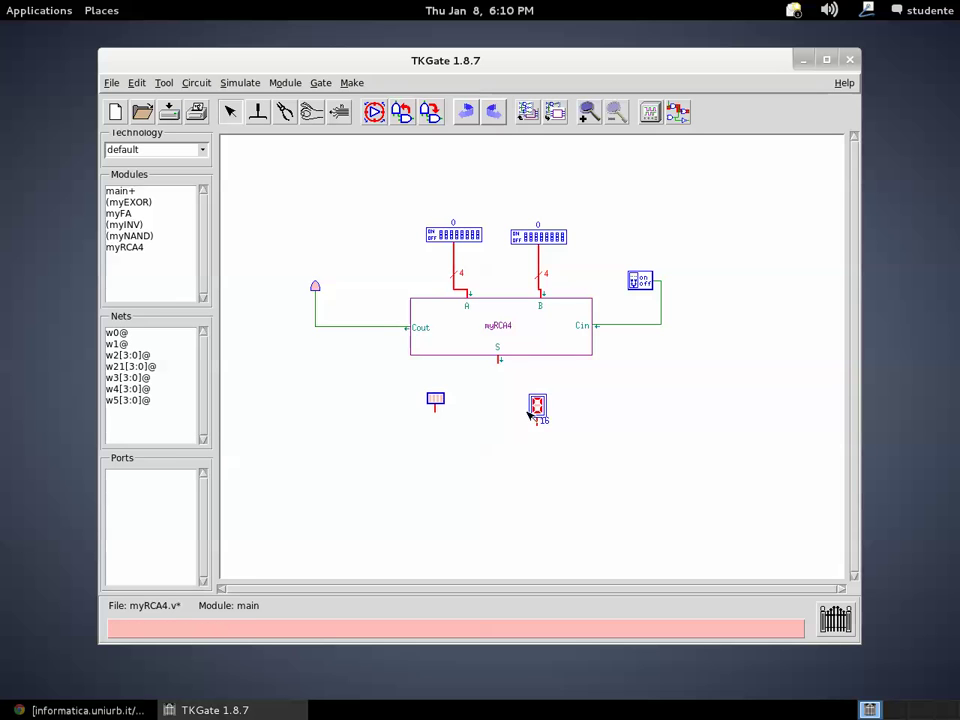
{"action": "left_click_drag", "start_coordinate": [530, 414], "coordinate": [477, 418]}
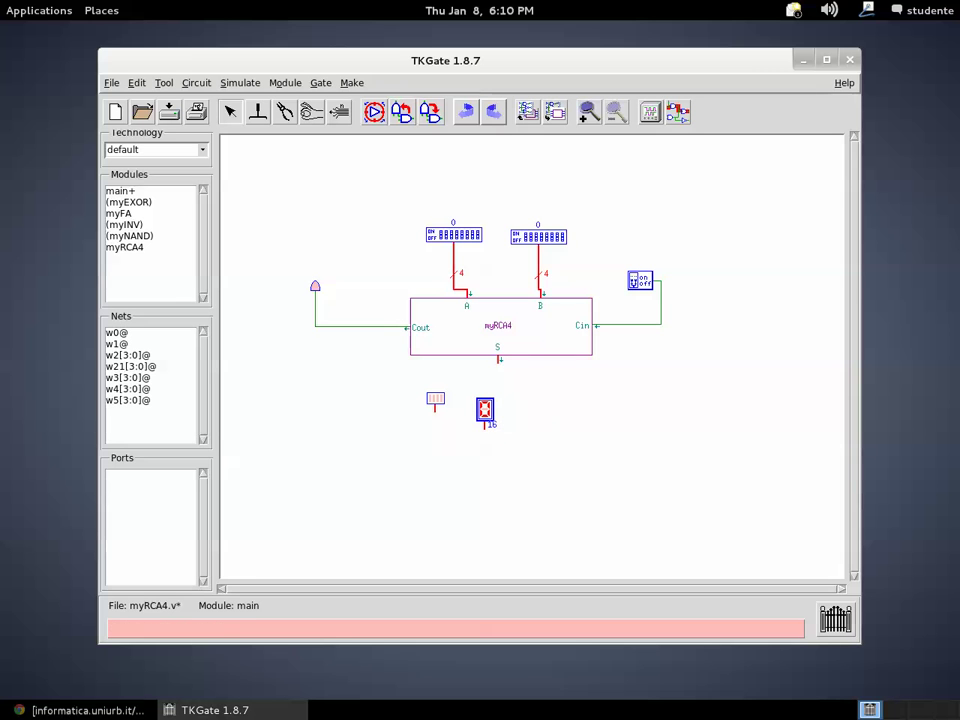
Place a 7-Seg. LED (DEC) to the right of the hexadecimal display, below the myRCA4 block
{"action": "right_click", "coordinate": [516, 404]}
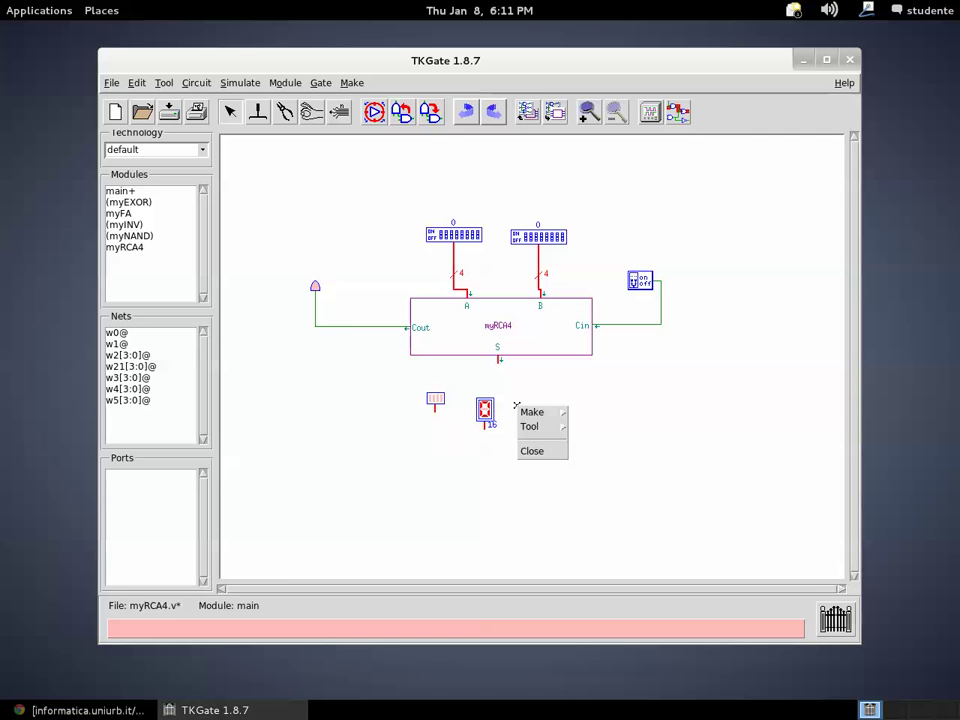
{"action": "mouse_move", "coordinate": [536, 411]}
{"action": "mouse_move", "coordinate": [576, 414]}
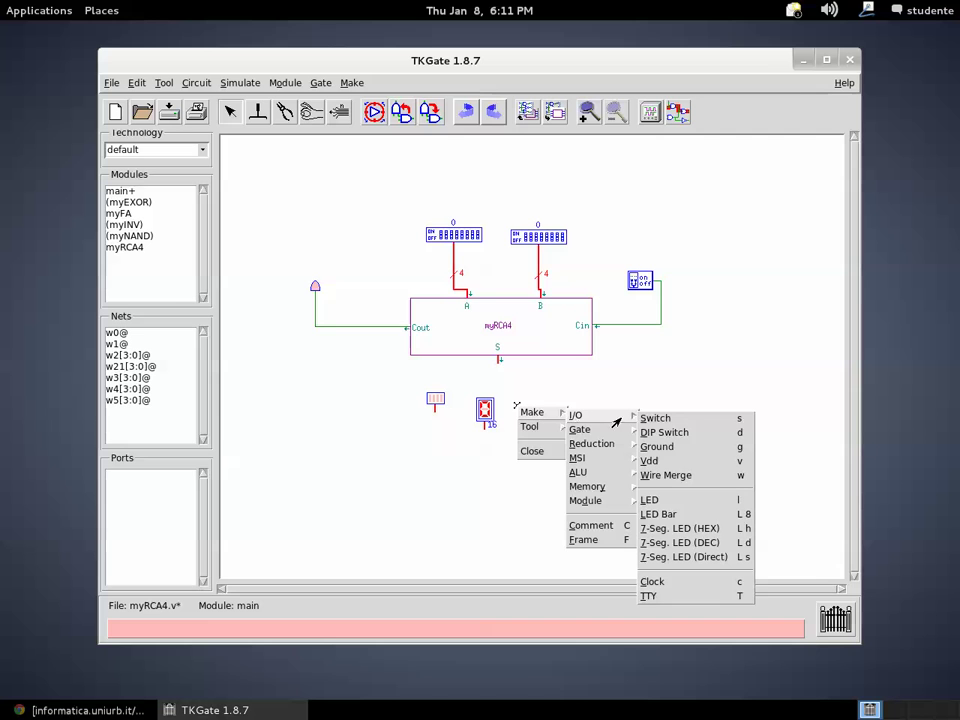
{"action": "left_click", "coordinate": [712, 543]}
{"action": "left_click_drag", "start_coordinate": [517, 418], "coordinate": [590, 421]}
Set the bit width of the decimal 7-segment display's input net to 4
{"action": "double_click", "coordinate": [590, 421]}
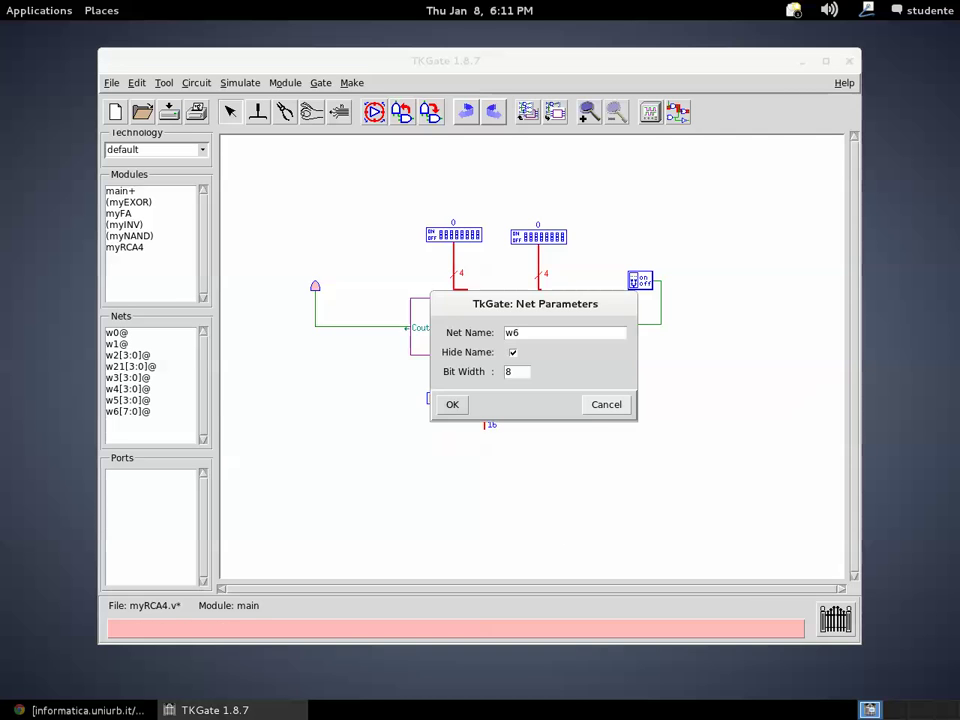
{"action": "left_click", "coordinate": [524, 372]}
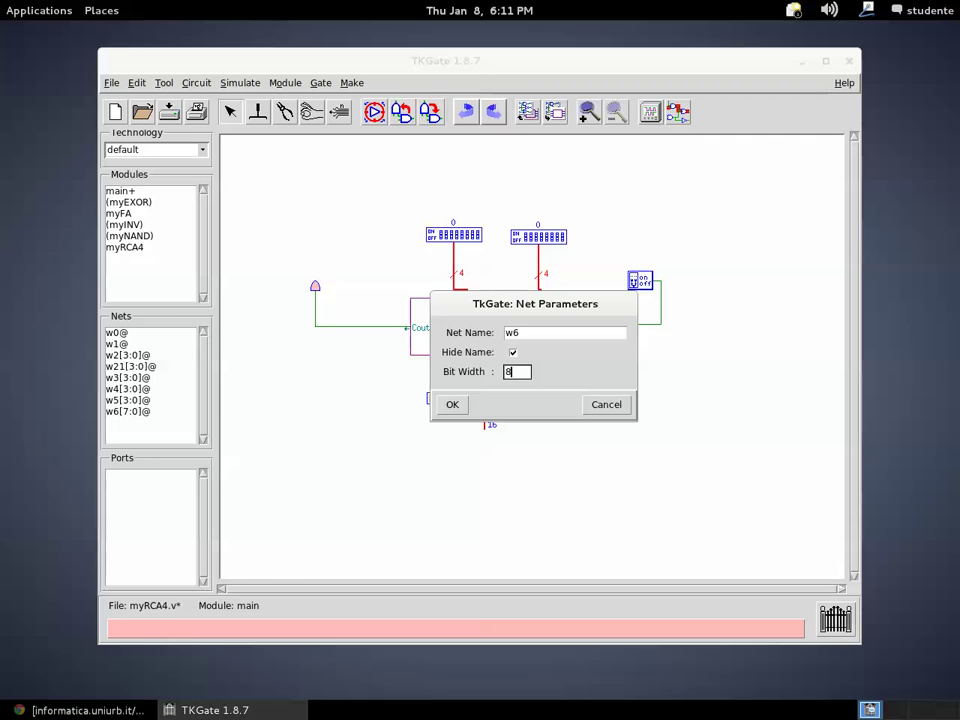
{"action": "key", "text": "BackSpace"}
{"action": "type", "text": "4"}
{"action": "left_click", "coordinate": [452, 405]}
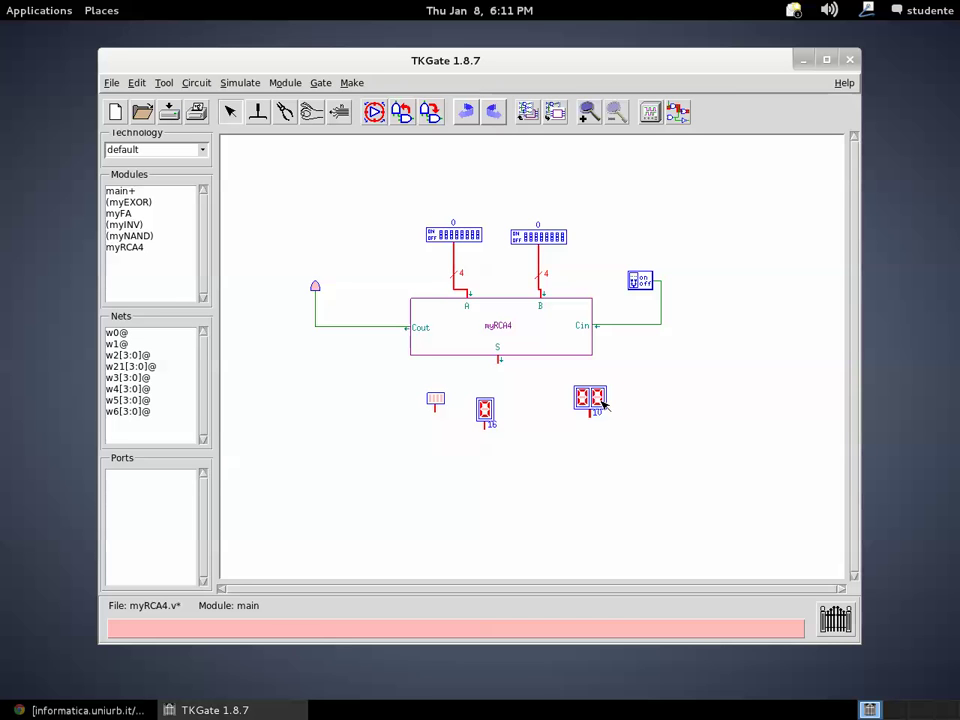
Move the hexadecimal display and the LED bar into a row beside the decimal display
{"action": "left_click_drag", "start_coordinate": [484, 409], "coordinate": [552, 397]}
{"action": "left_click", "coordinate": [520, 406]}
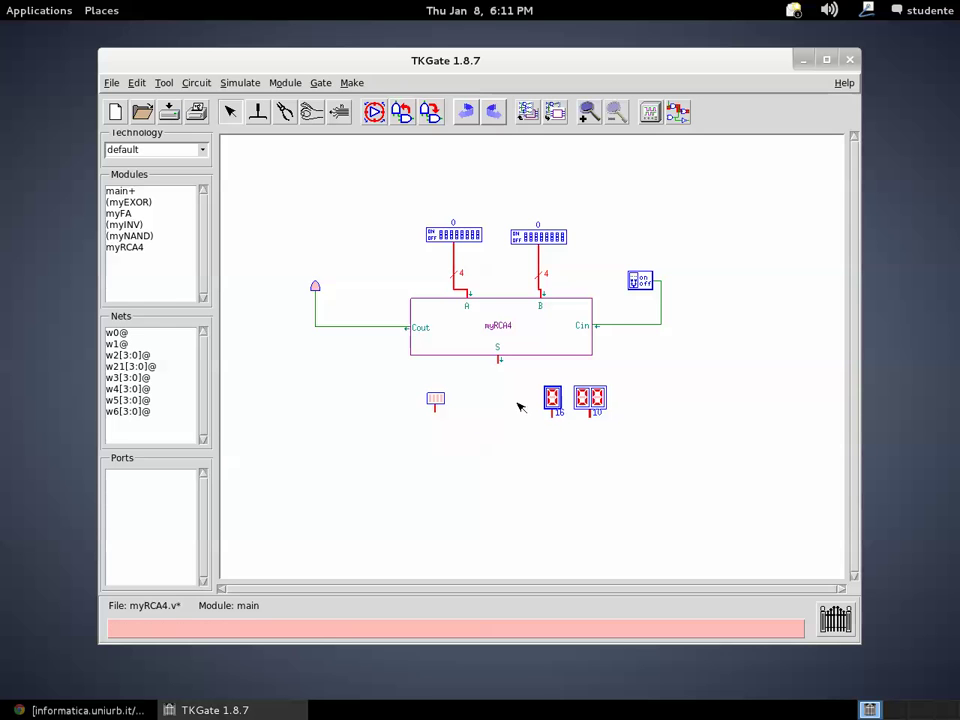
{"action": "left_click_drag", "start_coordinate": [437, 399], "coordinate": [555, 430]}
Wire the S output of myRCA4 to the LED bar and both 7-segment displays
{"action": "left_click", "coordinate": [506, 381]}
{"action": "left_click", "coordinate": [499, 363]}
{"action": "left_click", "coordinate": [528, 415]}
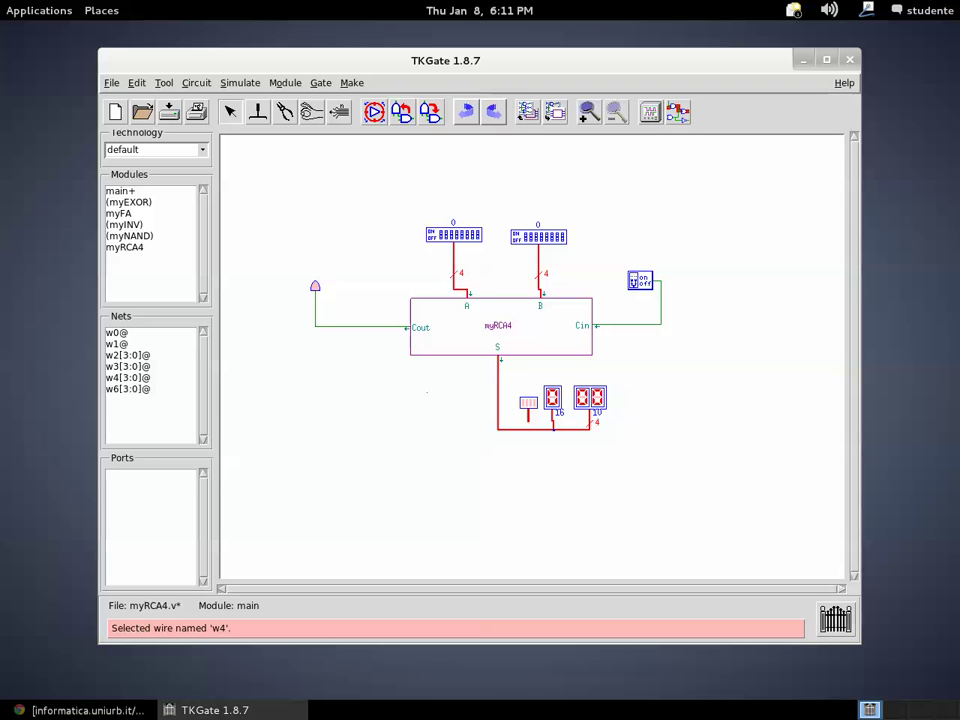
{"action": "left_click_drag", "start_coordinate": [528, 415], "coordinate": [528, 428]}
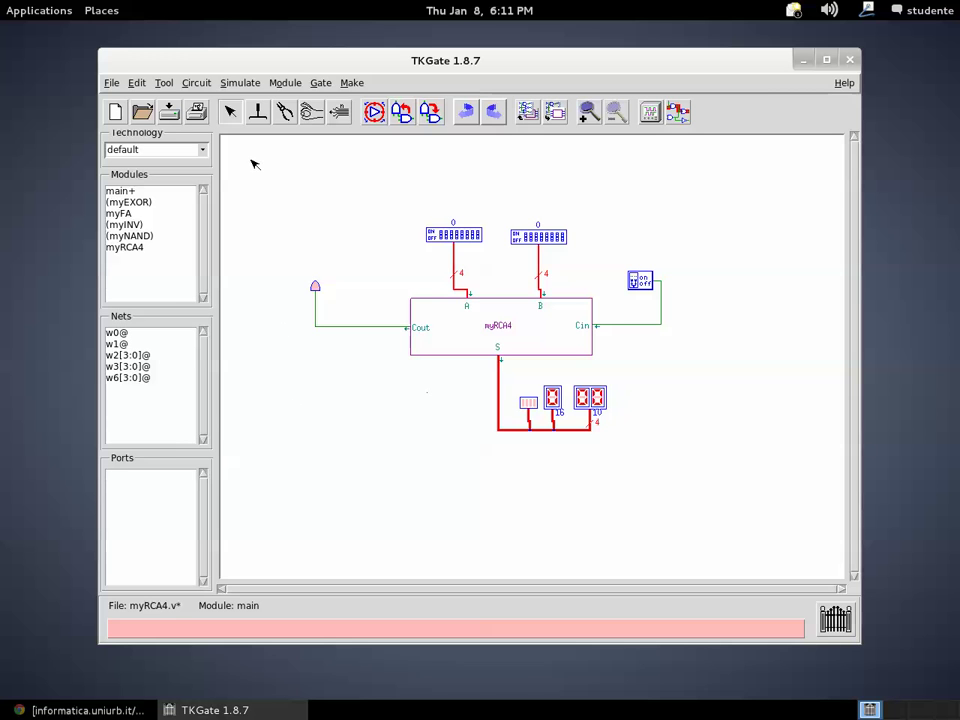
Try to begin the simulation and locate each listed error in the circuit, moving the error list off the schematic and dismissing it when done
{"action": "left_click", "coordinate": [237, 85]}
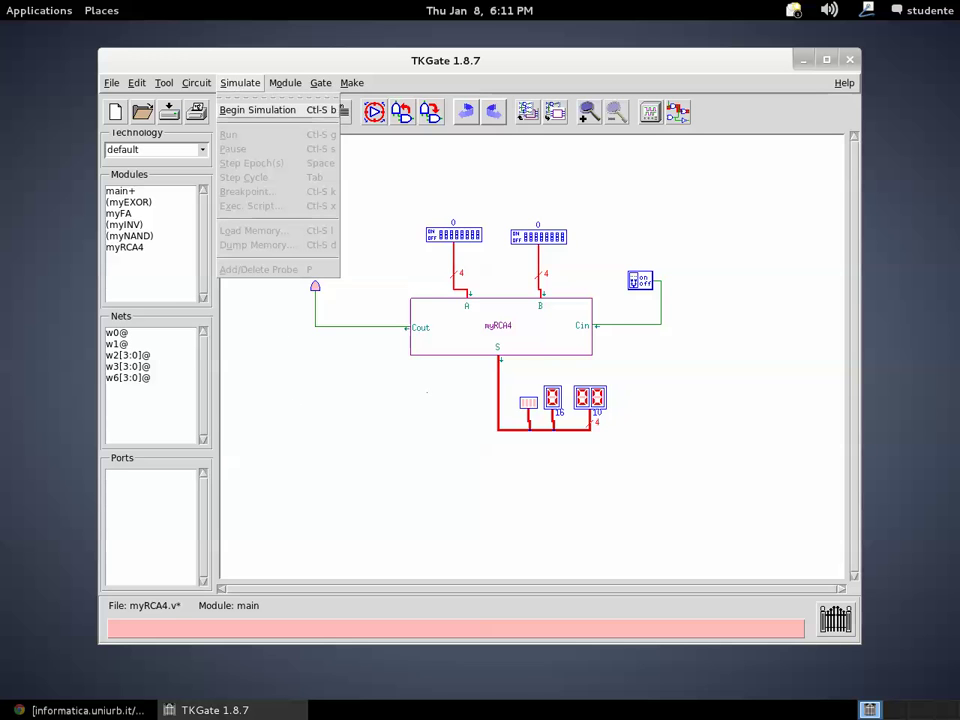
{"action": "left_click", "coordinate": [245, 112]}
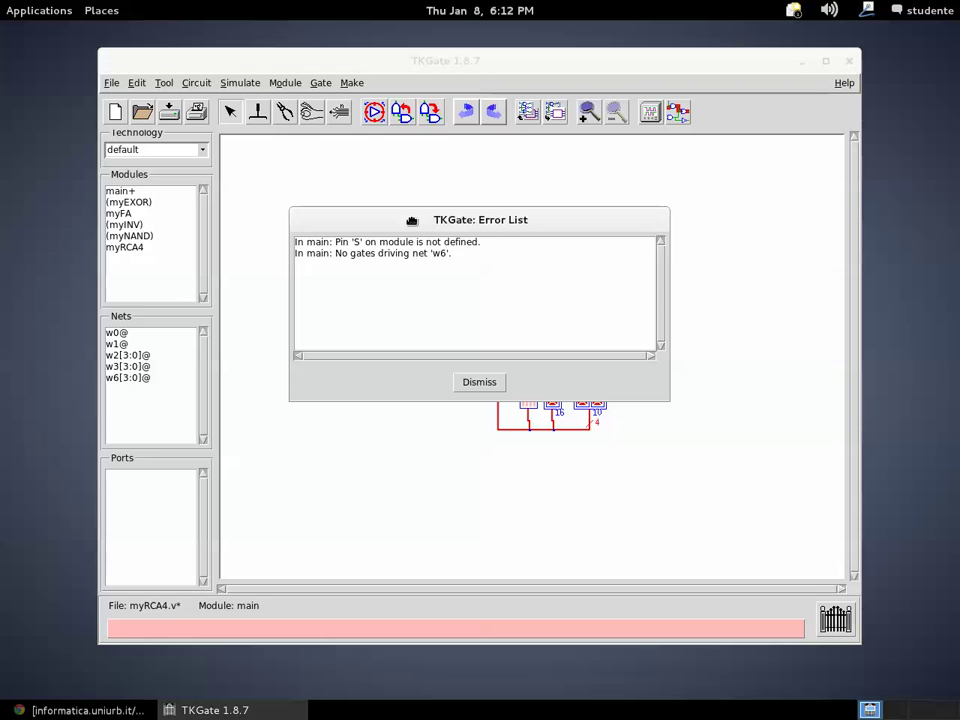
{"action": "left_click_drag", "start_coordinate": [411, 220], "coordinate": [617, 471]}
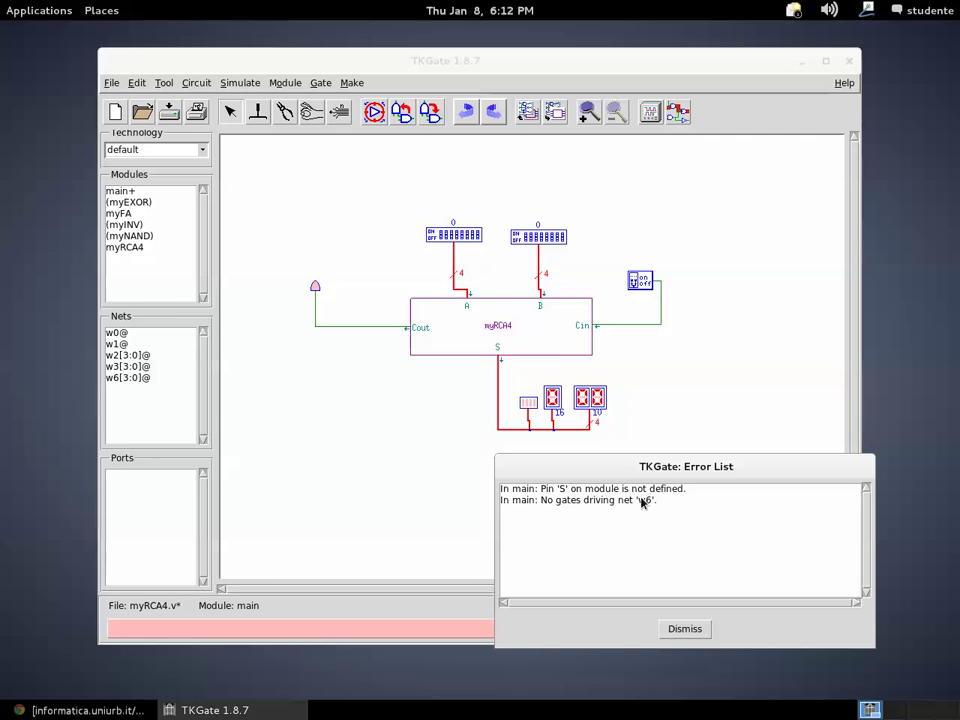
{"action": "left_click", "coordinate": [563, 490]}
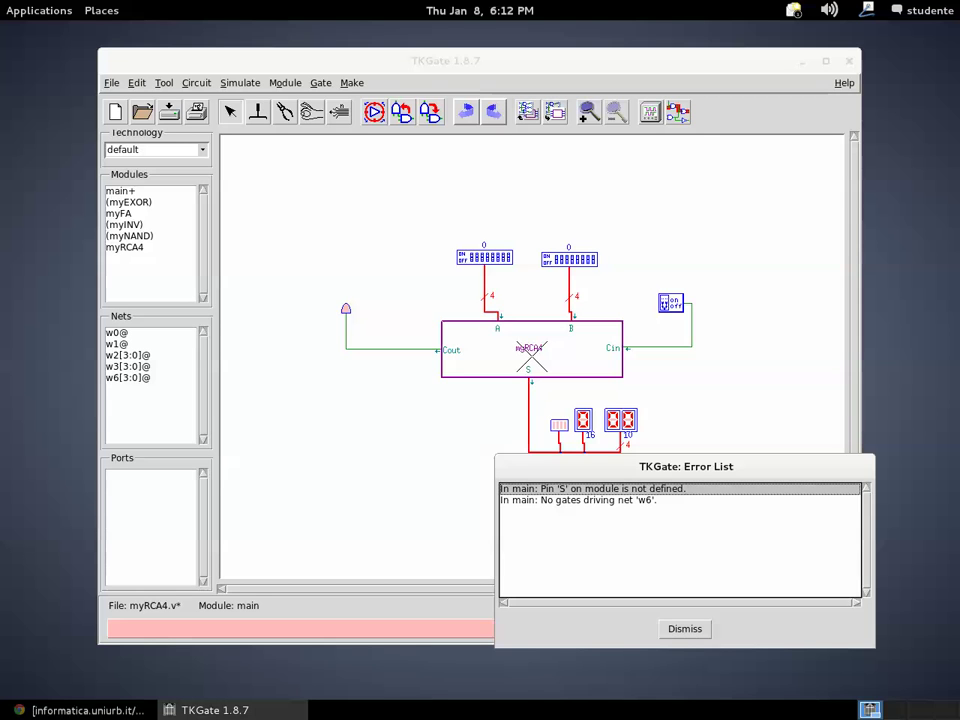
{"action": "left_click", "coordinate": [578, 500]}
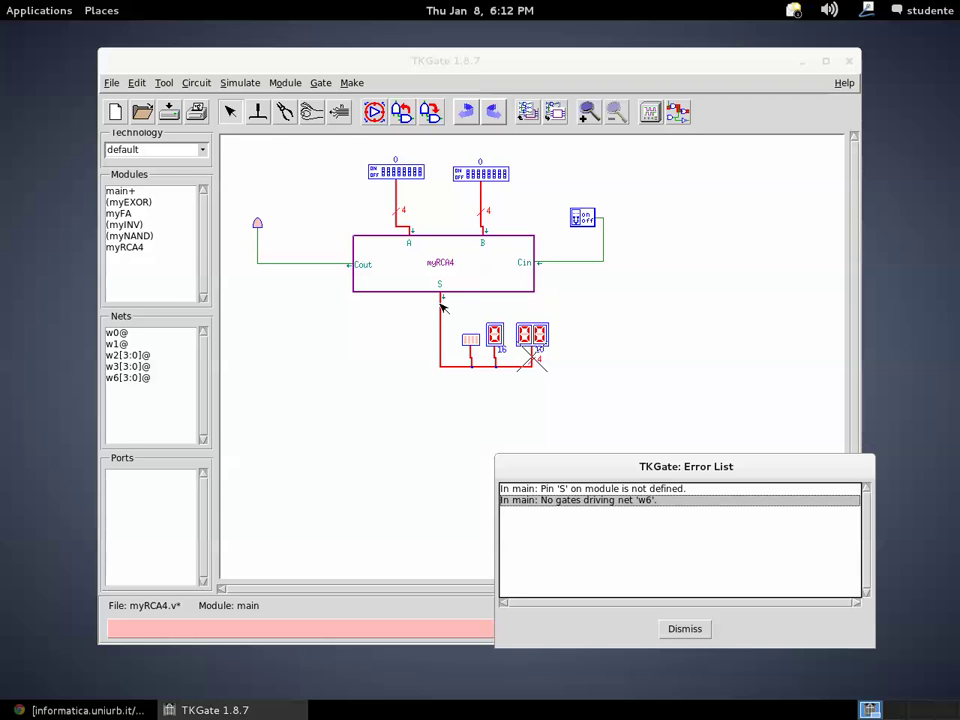
{"action": "left_click", "coordinate": [497, 291]}
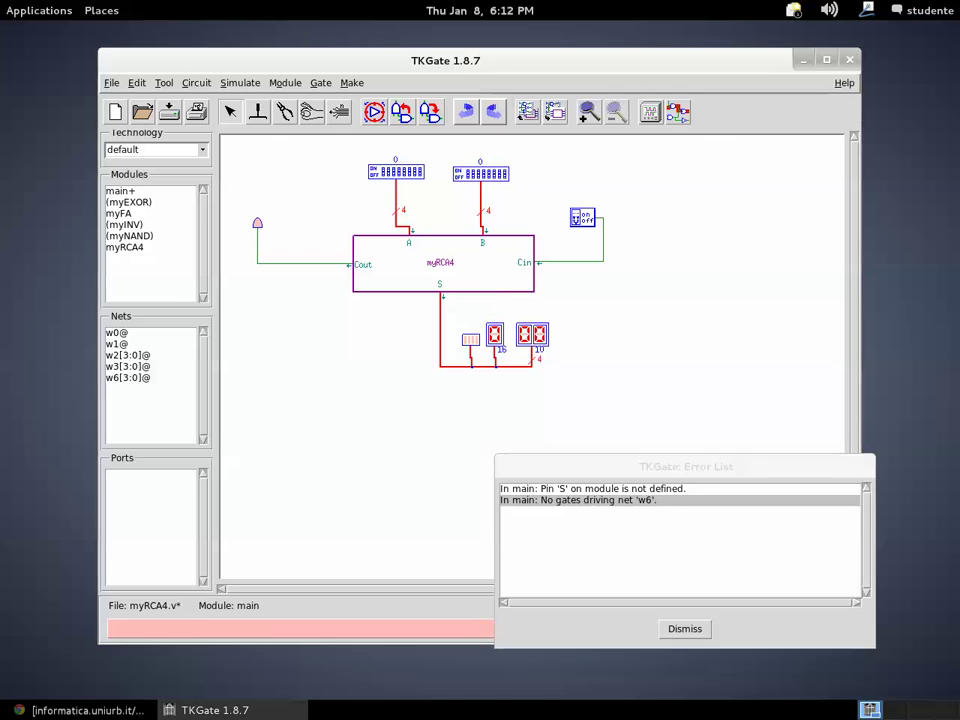
{"action": "left_click", "coordinate": [678, 628]}
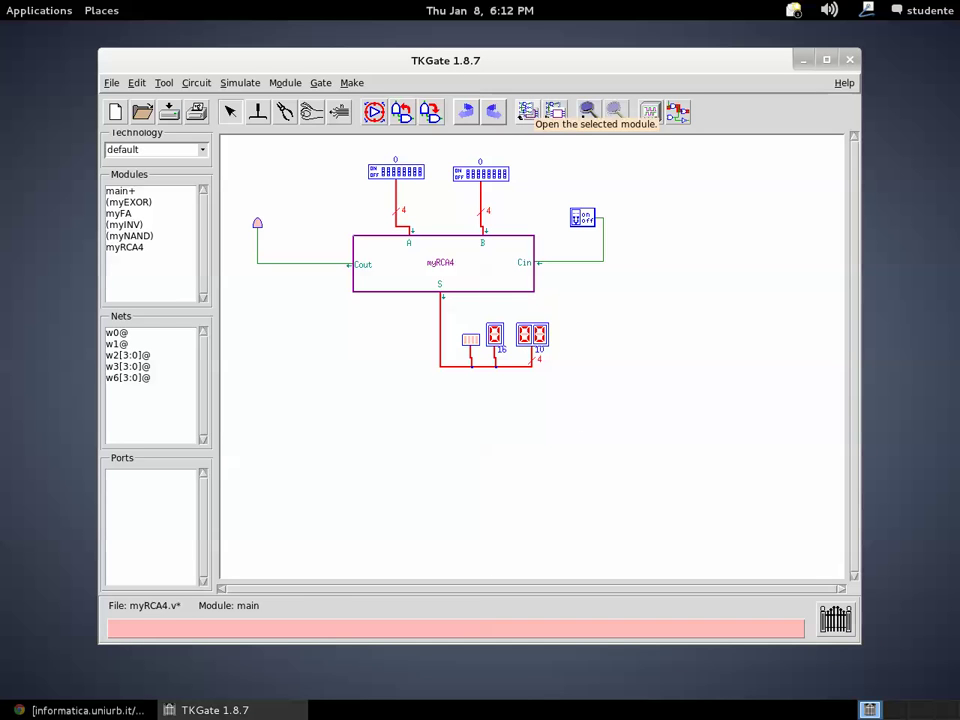
Rename the 4-bit sum output net inside the myRCA4 module as S and return to main
{"action": "left_click", "coordinate": [555, 111]}
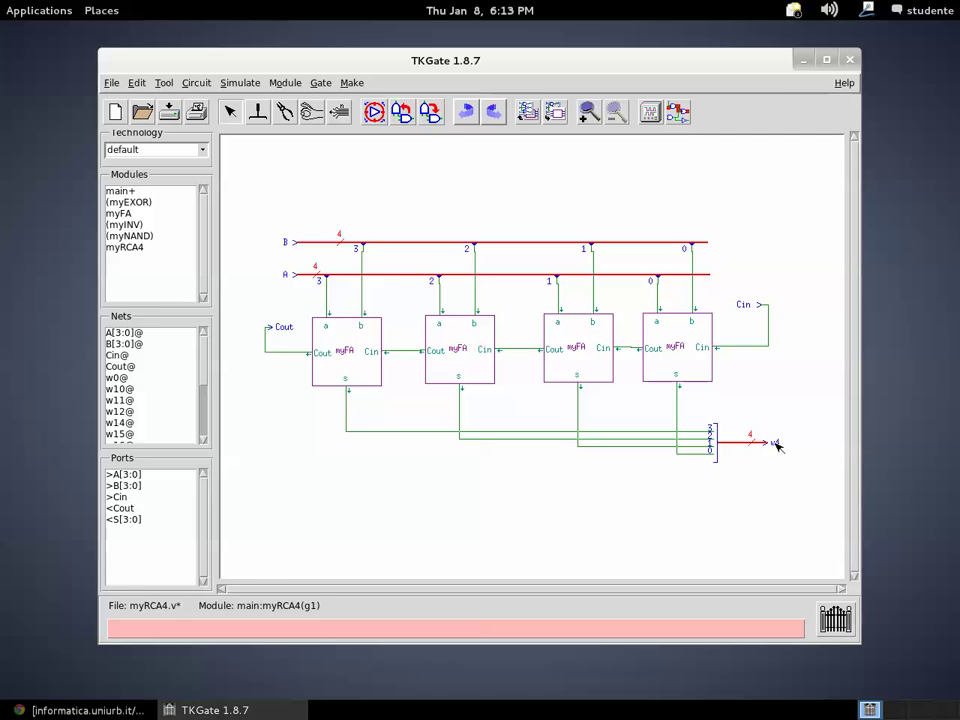
{"action": "double_click", "coordinate": [745, 442]}
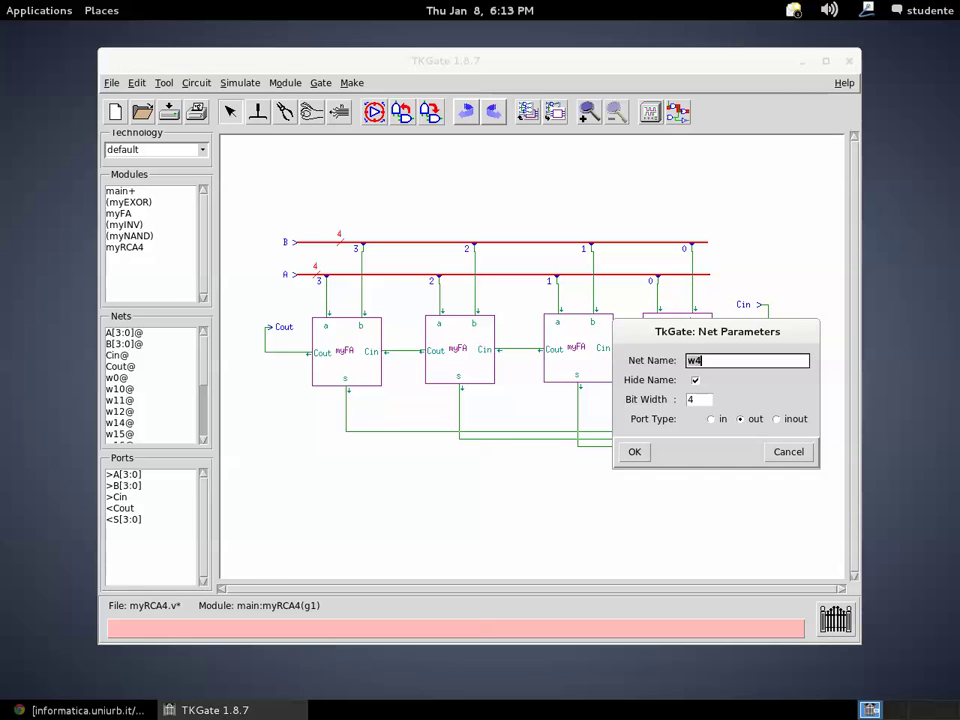
{"action": "type", "text": "S"}
{"action": "left_click", "coordinate": [634, 451]}
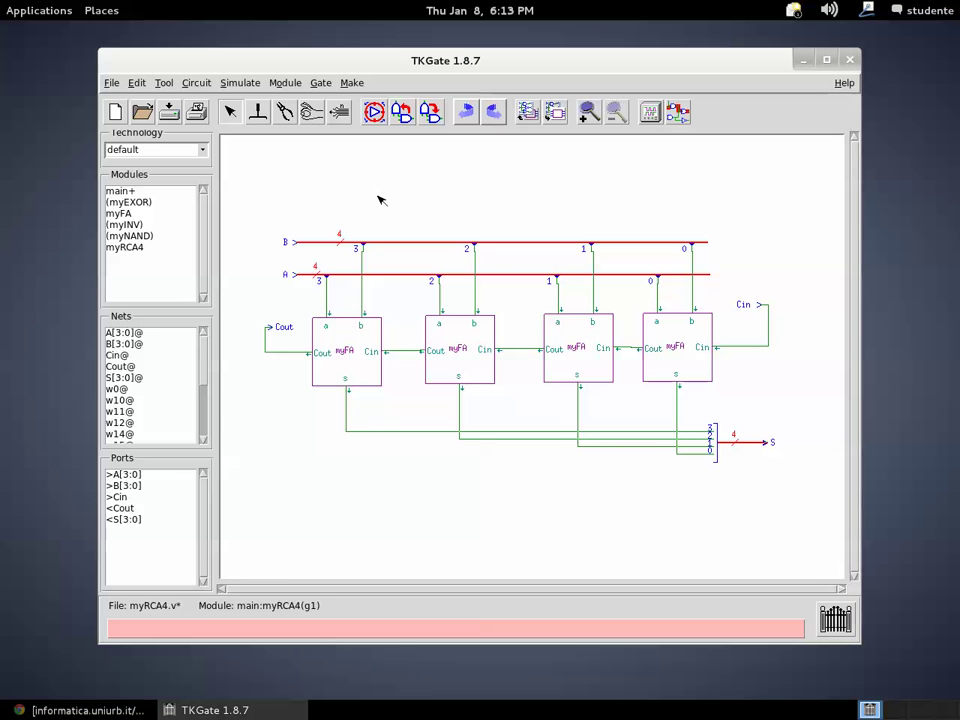
{"action": "left_click", "coordinate": [555, 111]}
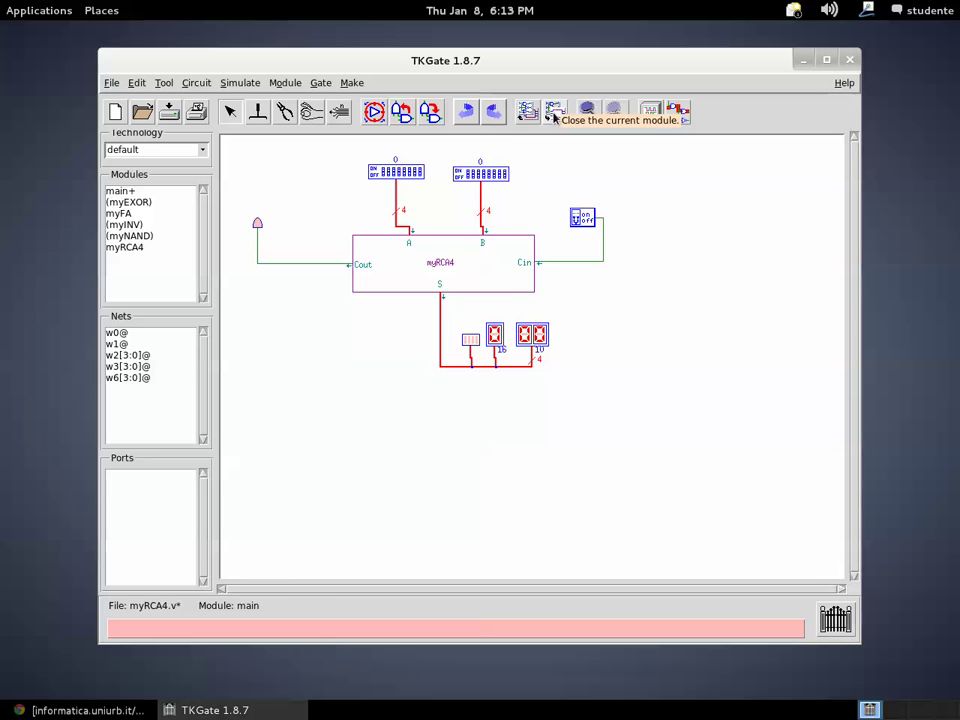
Begin the simulation of main and move the scope window clear of the circuit
{"action": "left_click", "coordinate": [240, 84]}
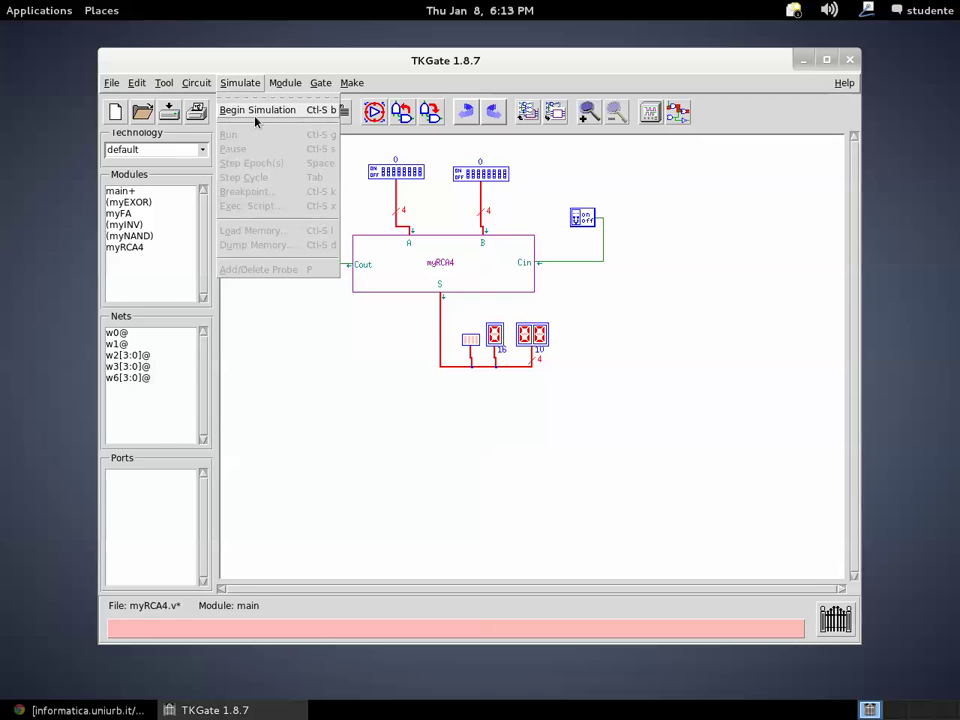
{"action": "left_click", "coordinate": [256, 112]}
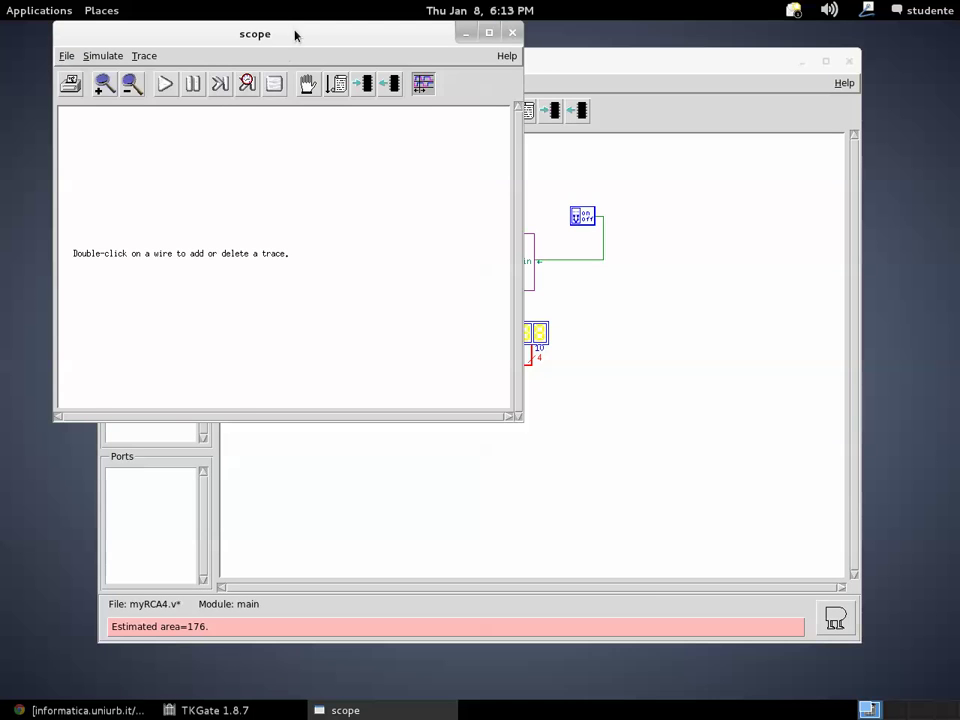
{"action": "left_click_drag", "start_coordinate": [295, 35], "coordinate": [610, 487]}
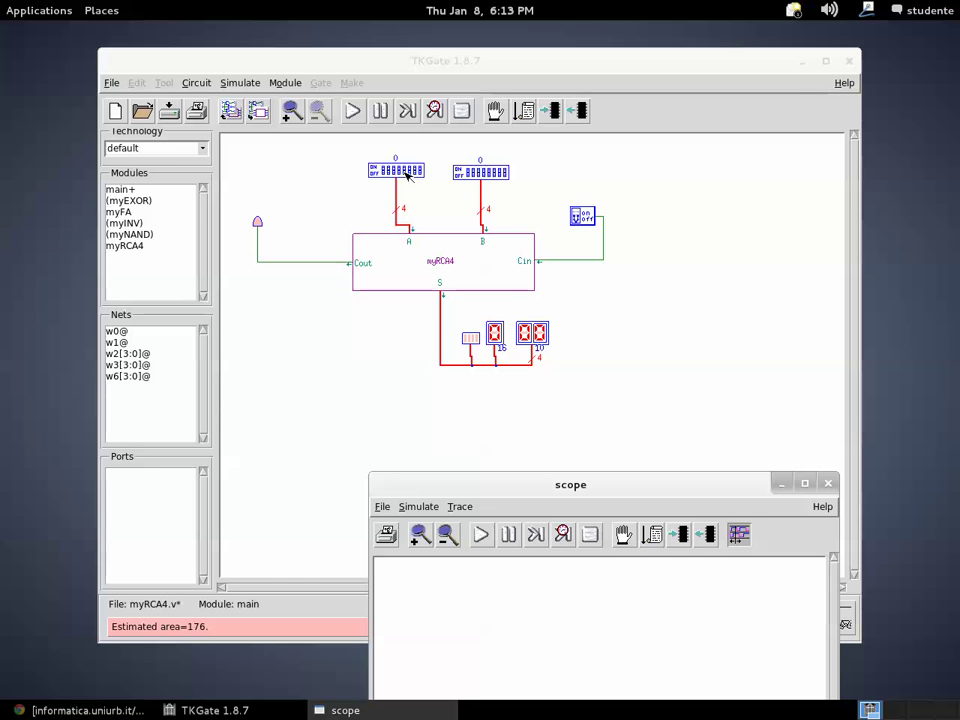
Set the DIP switch on input A to 3
{"action": "left_click", "coordinate": [407, 172]}
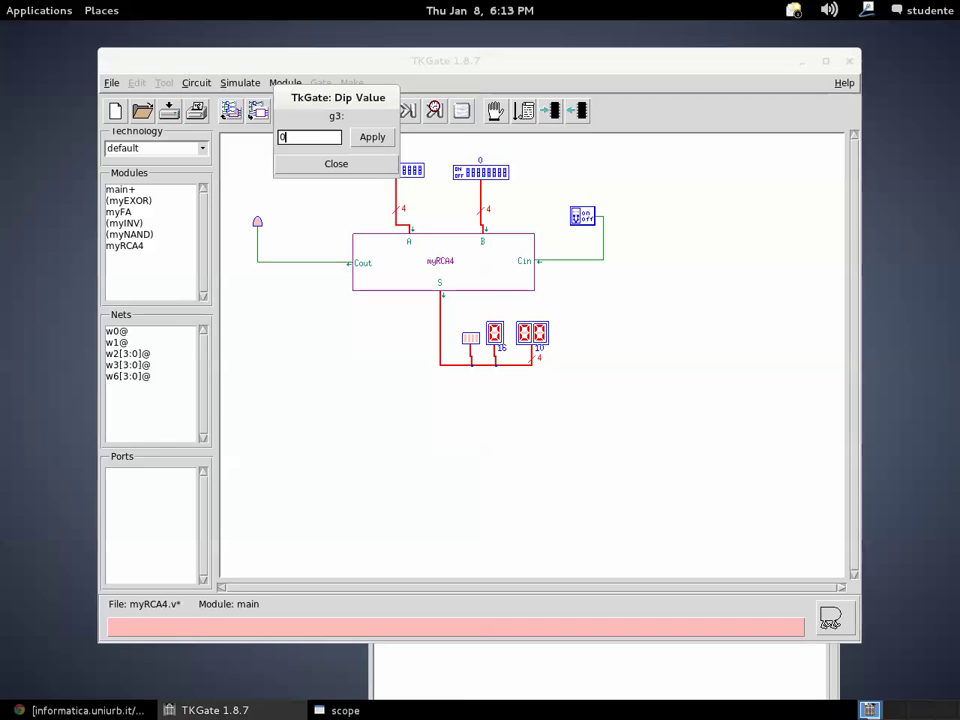
{"action": "type", "text": "3"}
{"action": "left_click", "coordinate": [374, 139]}
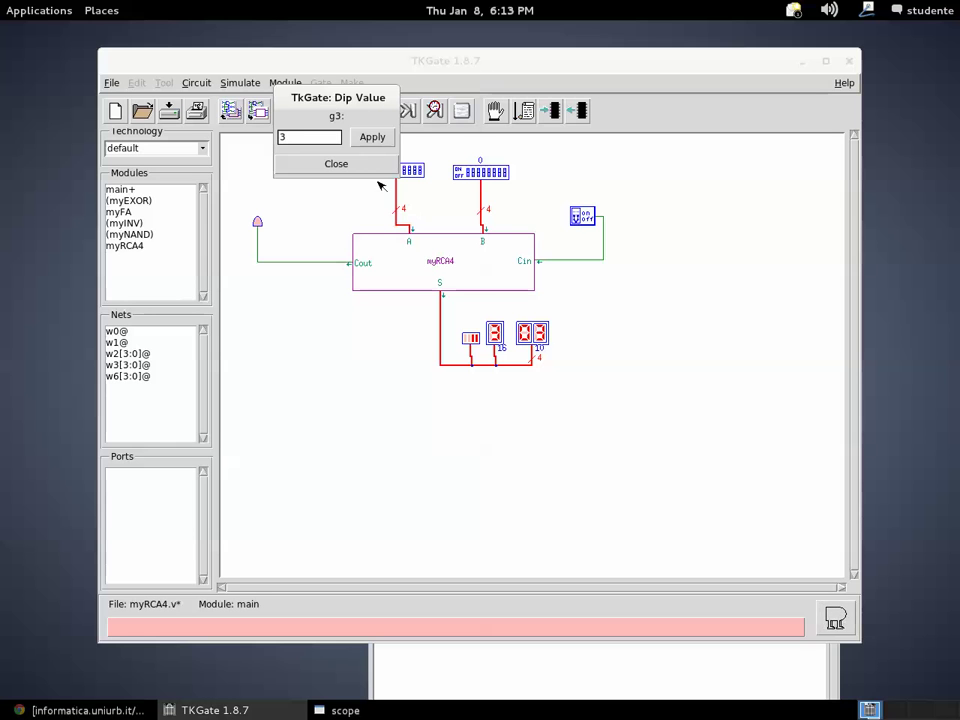
{"action": "left_click", "coordinate": [350, 167]}
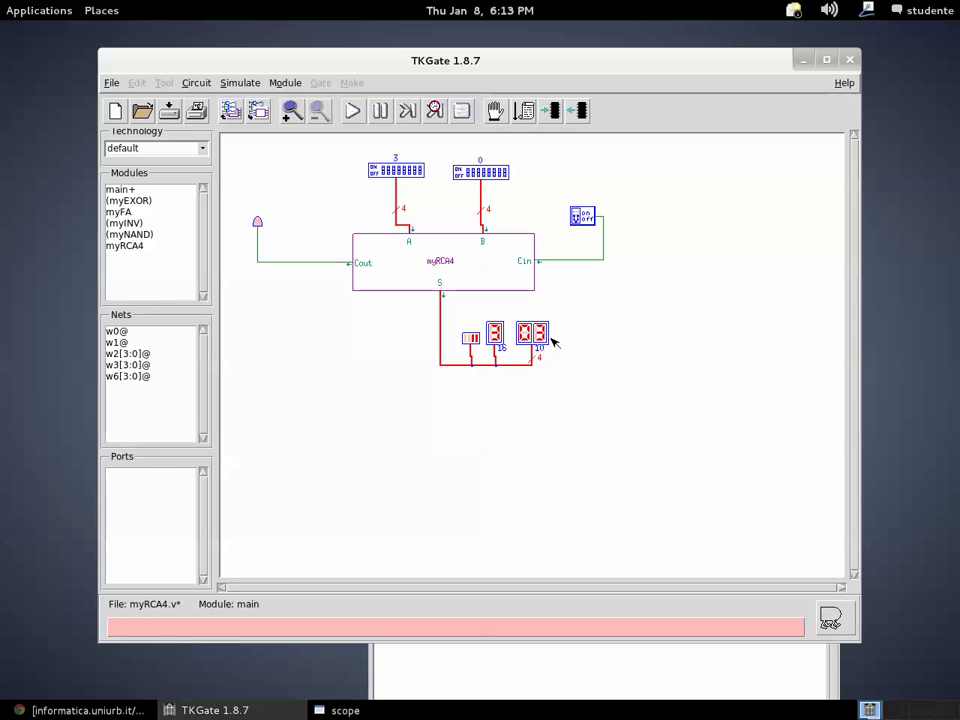
Set the DIP switch on input B to 6
{"action": "left_click", "coordinate": [484, 179]}
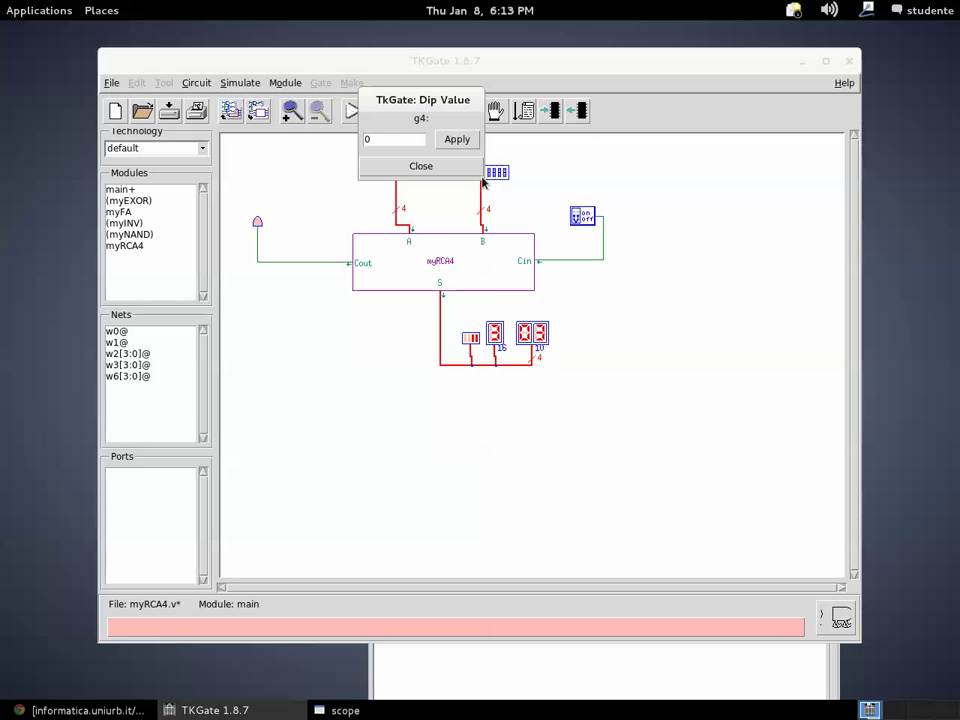
{"action": "left_click", "coordinate": [367, 139]}
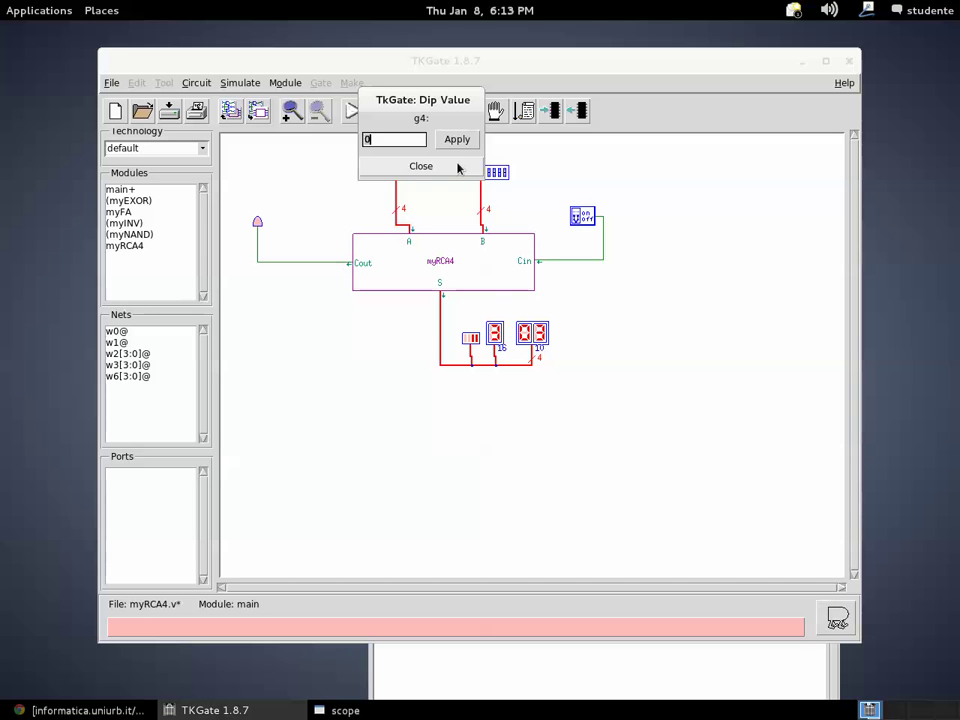
{"action": "key", "text": "BackSpace"}
{"action": "type", "text": "6"}
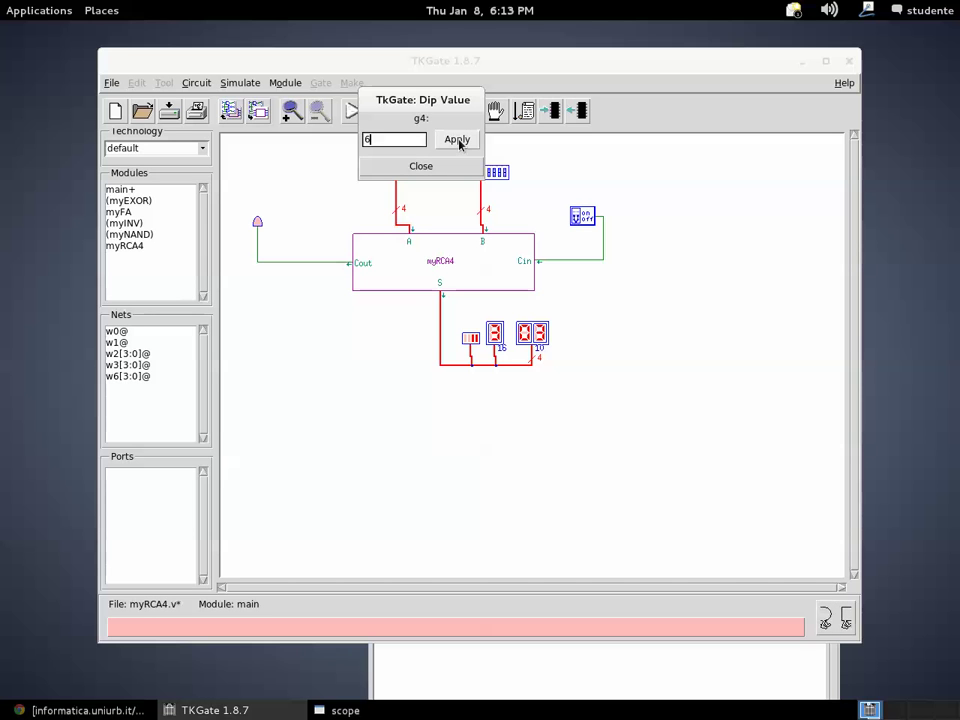
{"action": "left_click", "coordinate": [457, 140]}
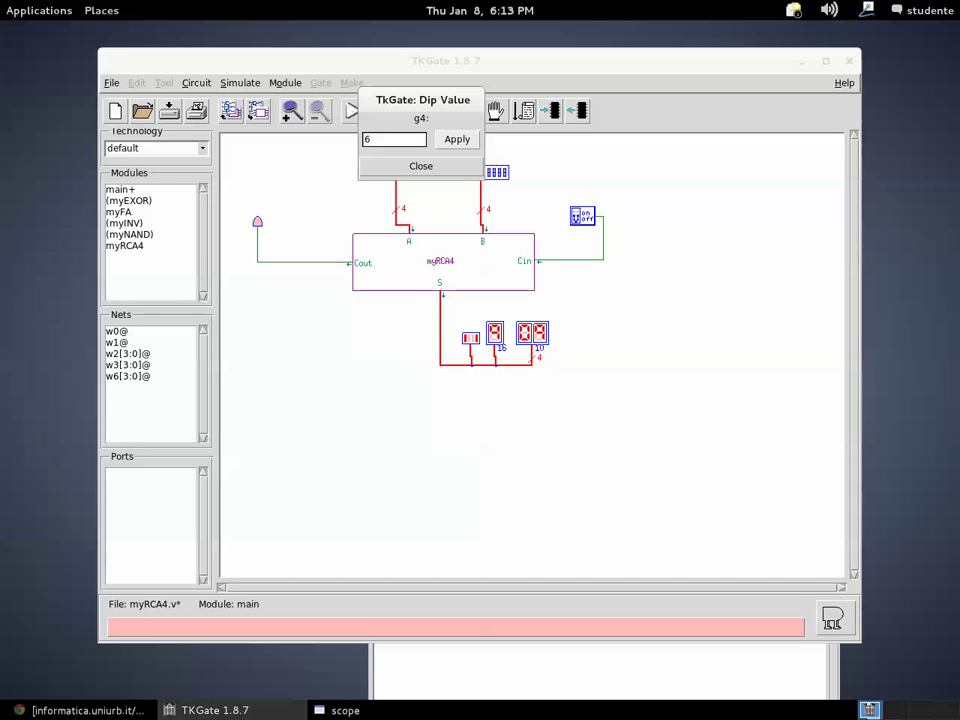
Move the DIP value dialog off the circuit and set the input B switch to 9
{"action": "left_click_drag", "start_coordinate": [448, 95], "coordinate": [765, 272]}
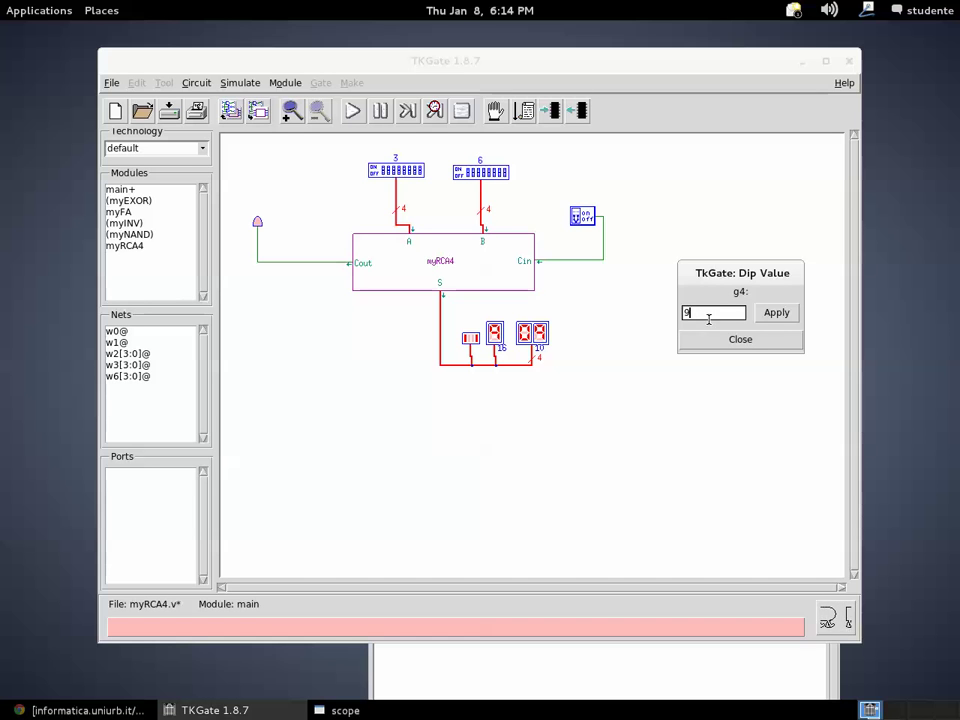
{"action": "left_click", "coordinate": [784, 316]}
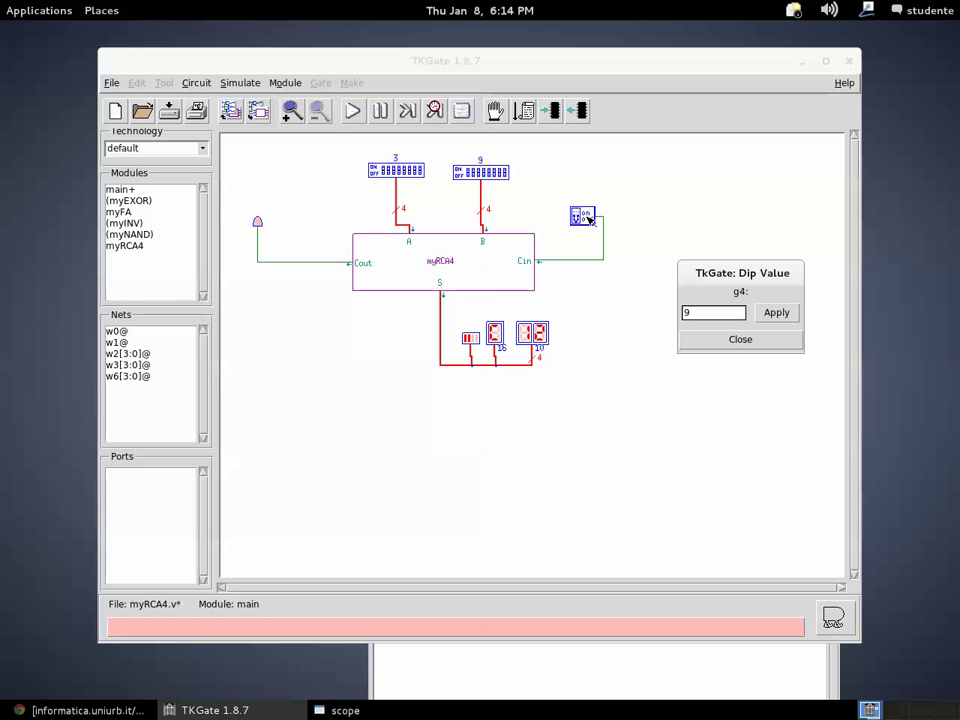
{"action": "left_click", "coordinate": [740, 341]}
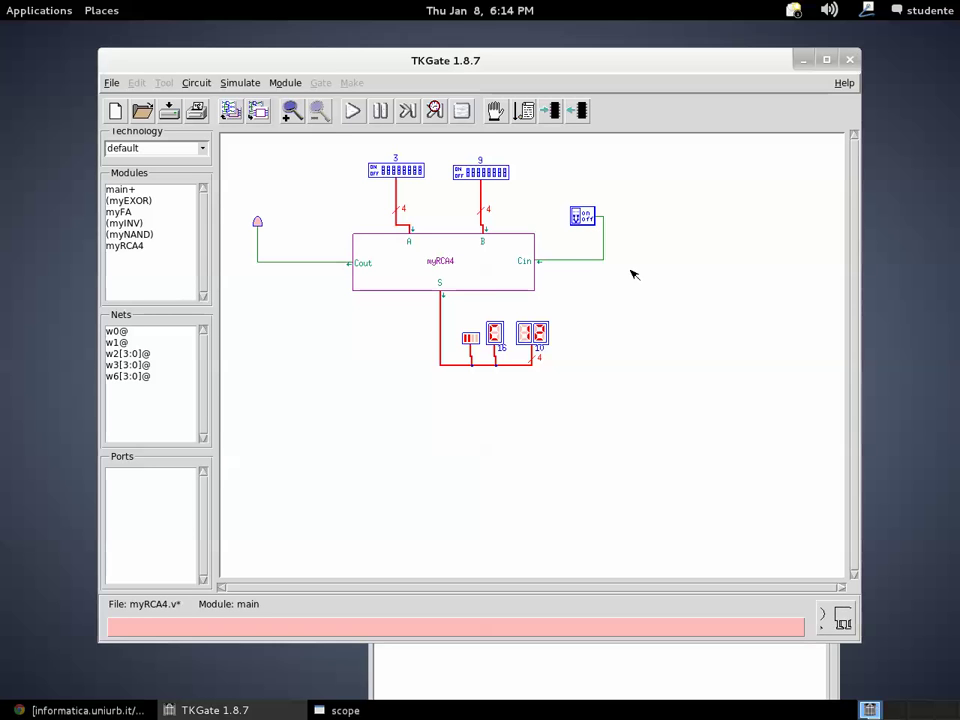
Toggle the Cin switch on and back off, and end the simulation
{"action": "left_click", "coordinate": [588, 218]}
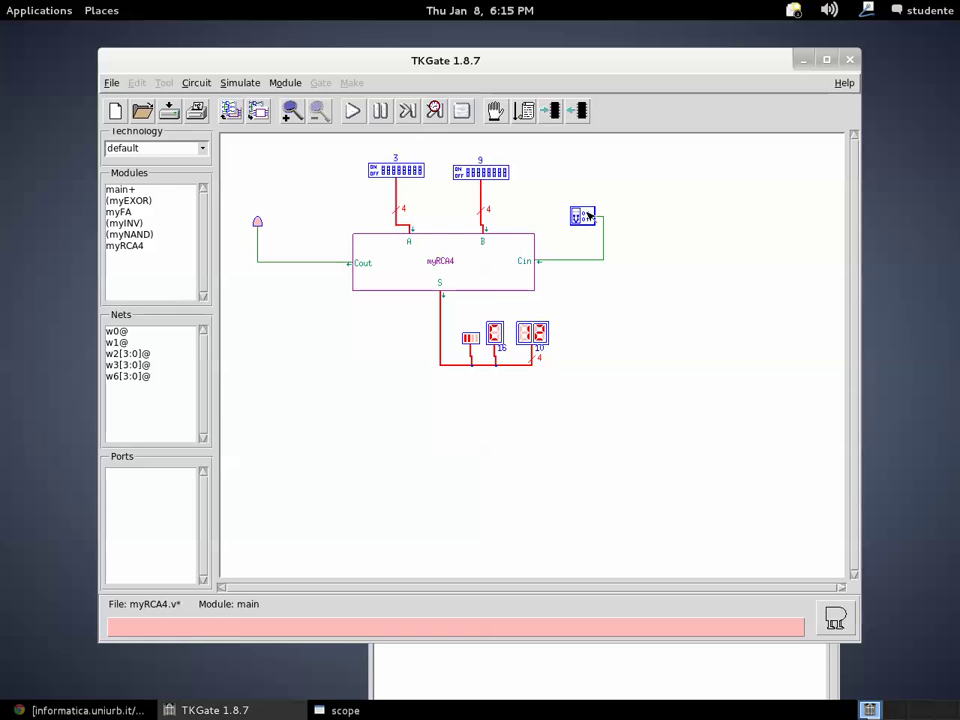
{"action": "left_click", "coordinate": [584, 215]}
{"action": "left_click", "coordinate": [463, 113]}
{"action": "left_click", "coordinate": [462, 113]}
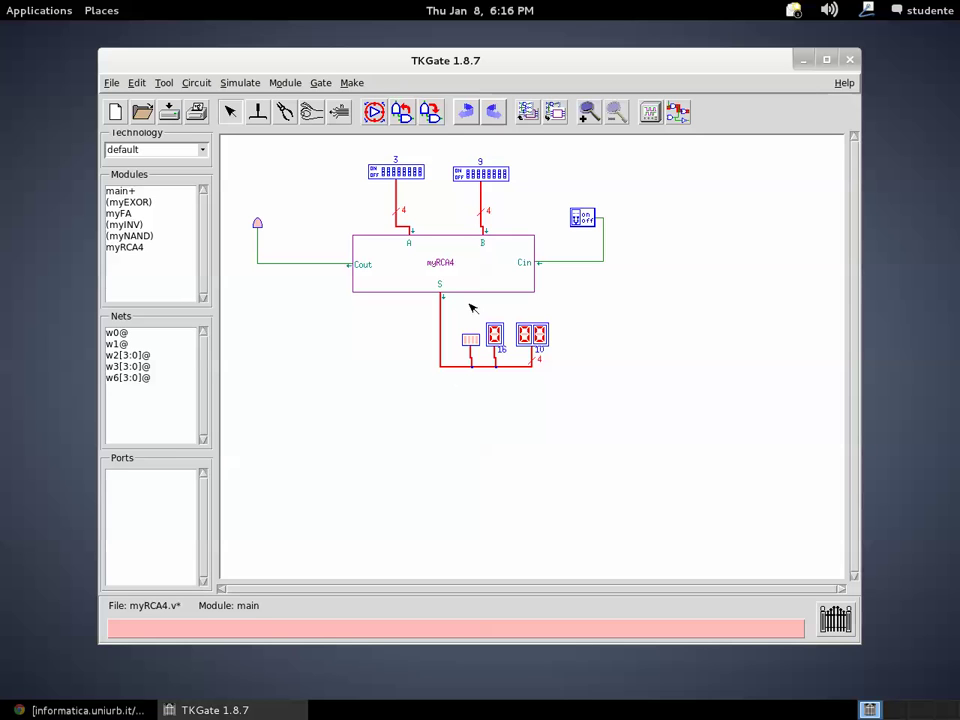
Insert a second myRCA4 module instance in the empty area below and right of the existing test circuit
{"action": "left_click", "coordinate": [410, 277]}
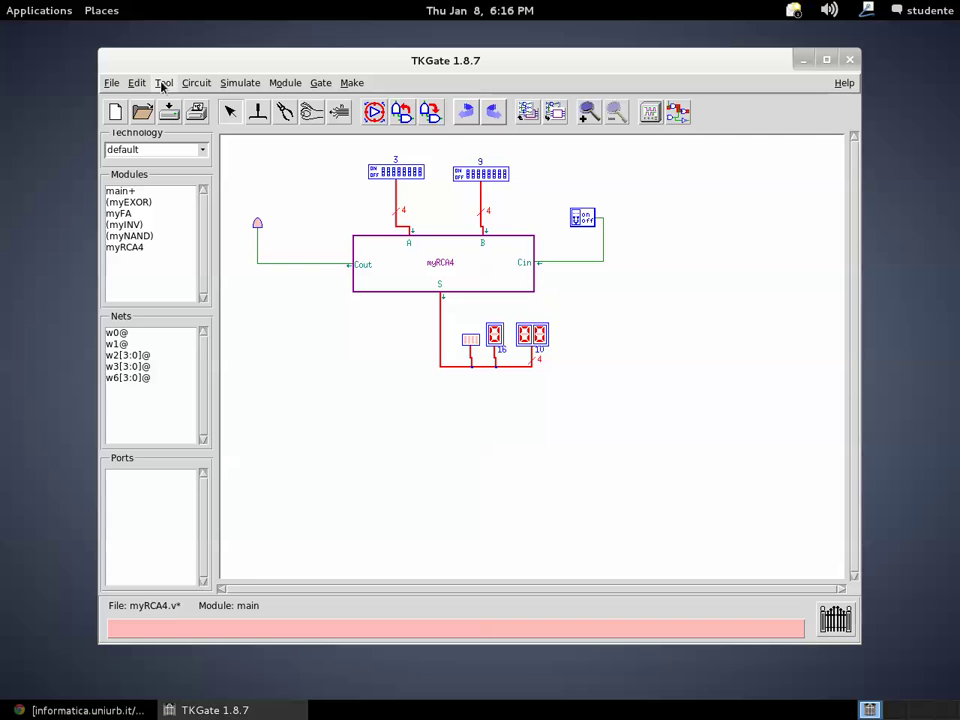
{"action": "left_click", "coordinate": [555, 447]}
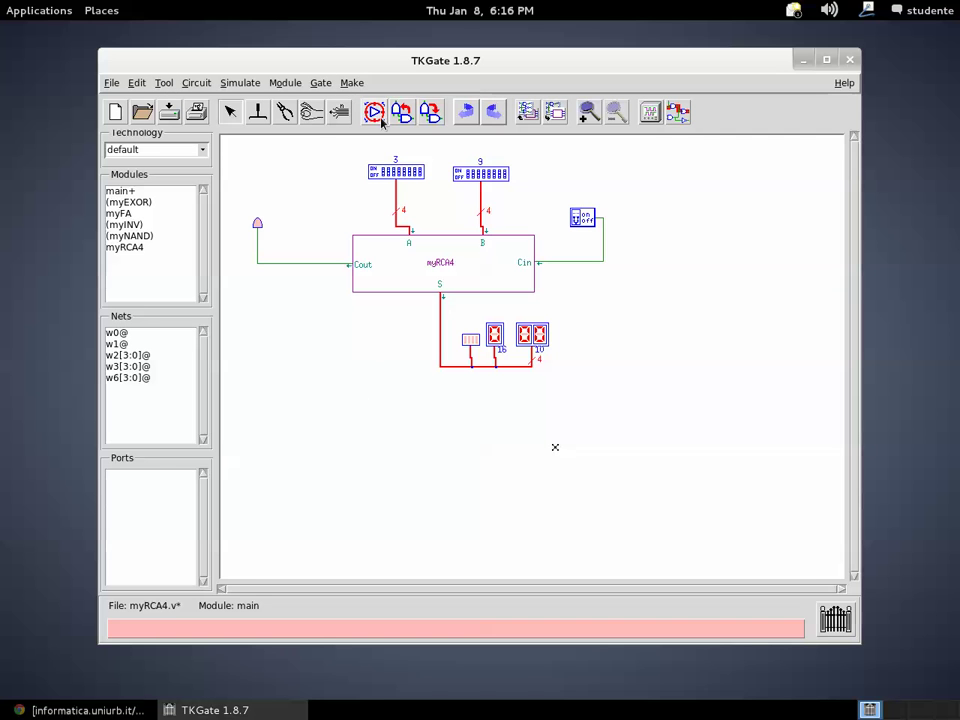
{"action": "left_click", "coordinate": [354, 84]}
{"action": "mouse_move", "coordinate": [384, 203]}
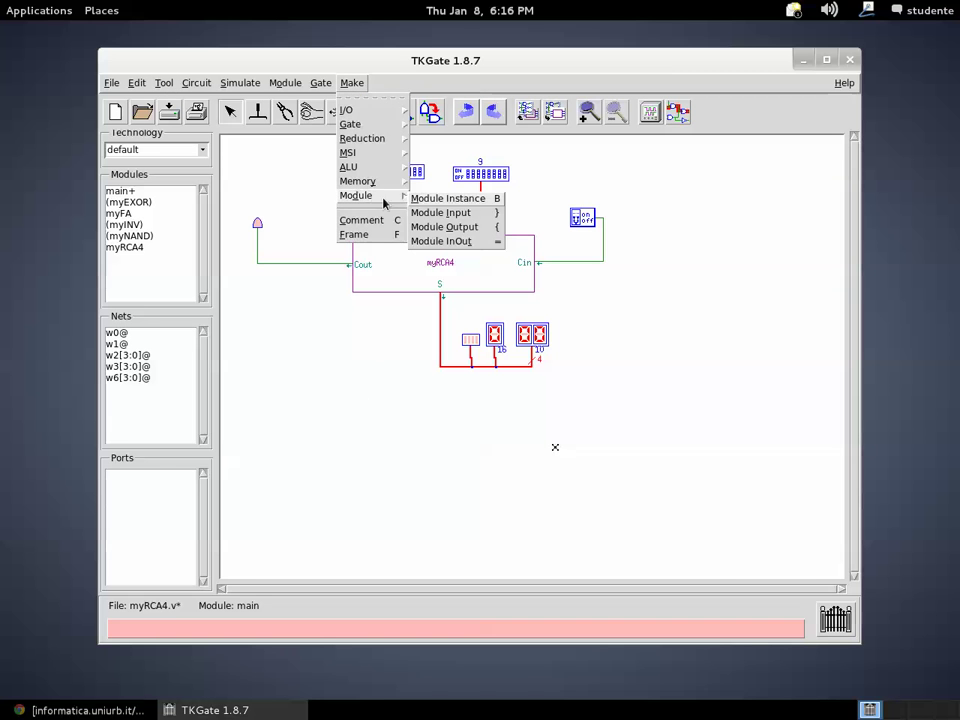
{"action": "left_click", "coordinate": [447, 198]}
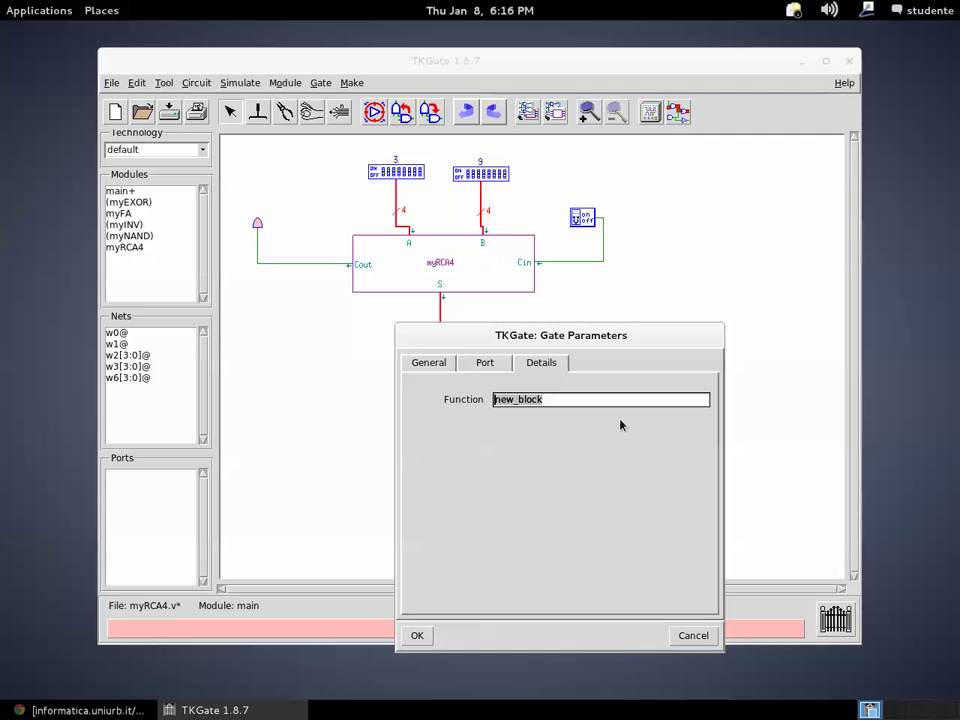
{"action": "type", "text": "myRCA4"}
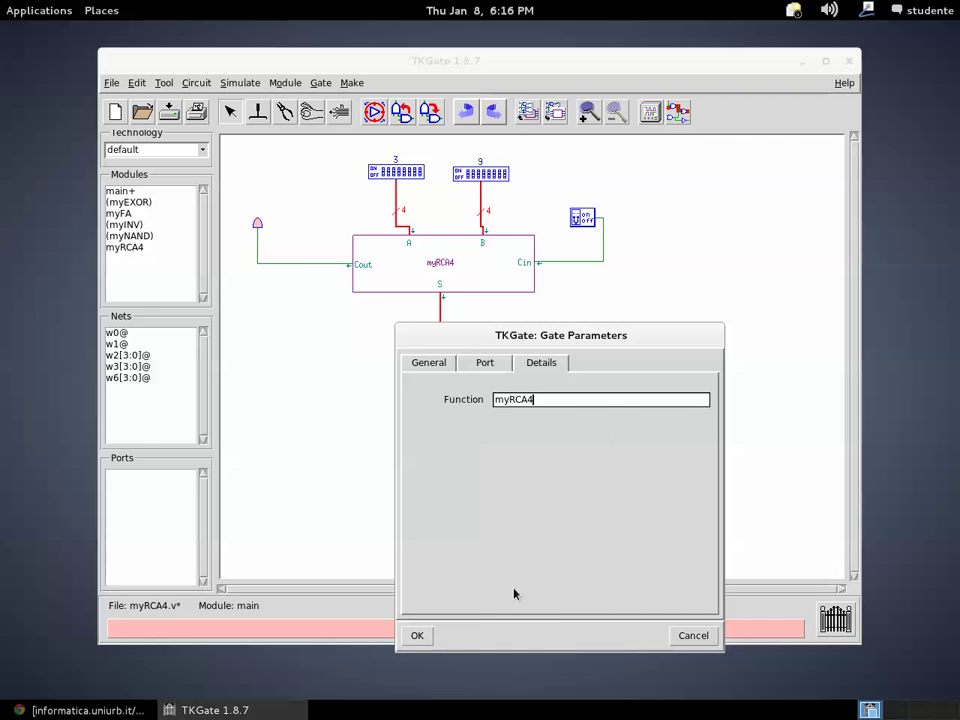
{"action": "left_click", "coordinate": [417, 636]}
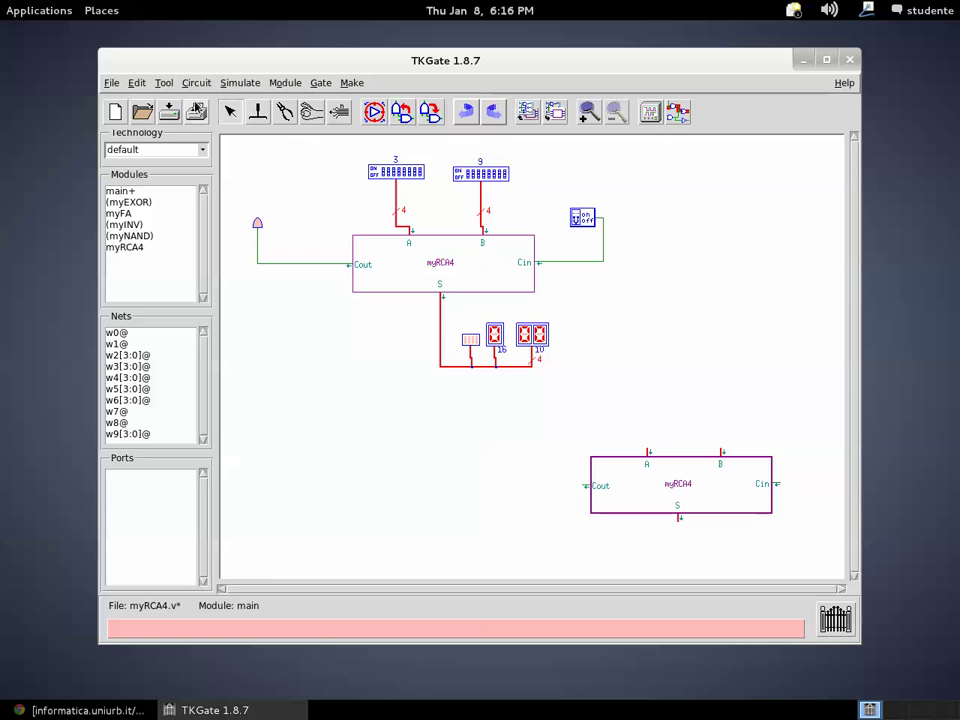
{"action": "left_click", "coordinate": [136, 82]}
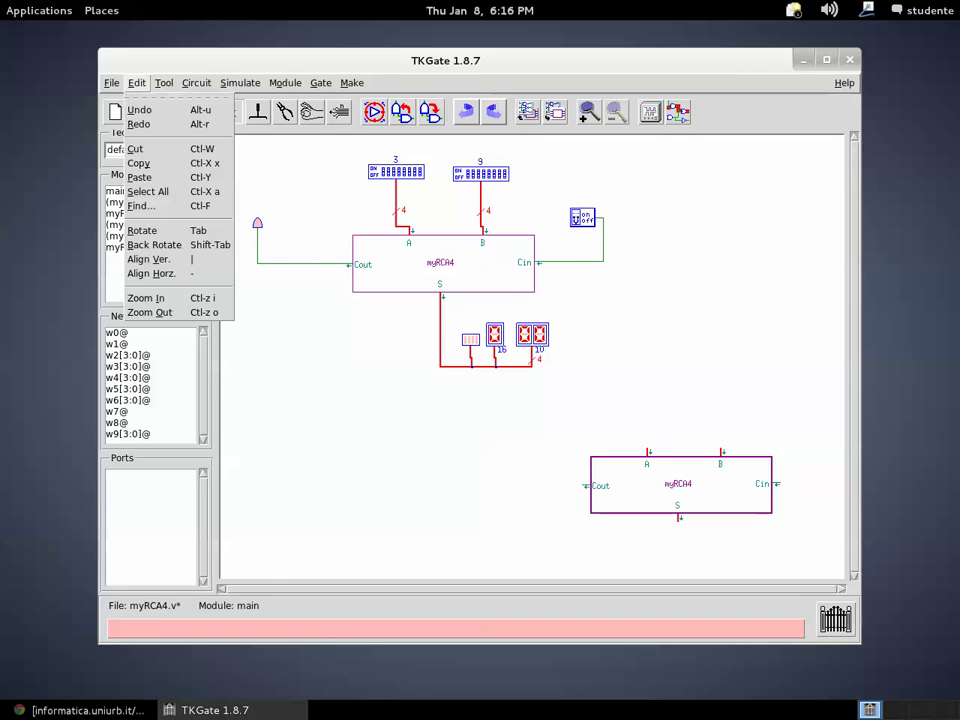
{"action": "left_click", "coordinate": [160, 176]}
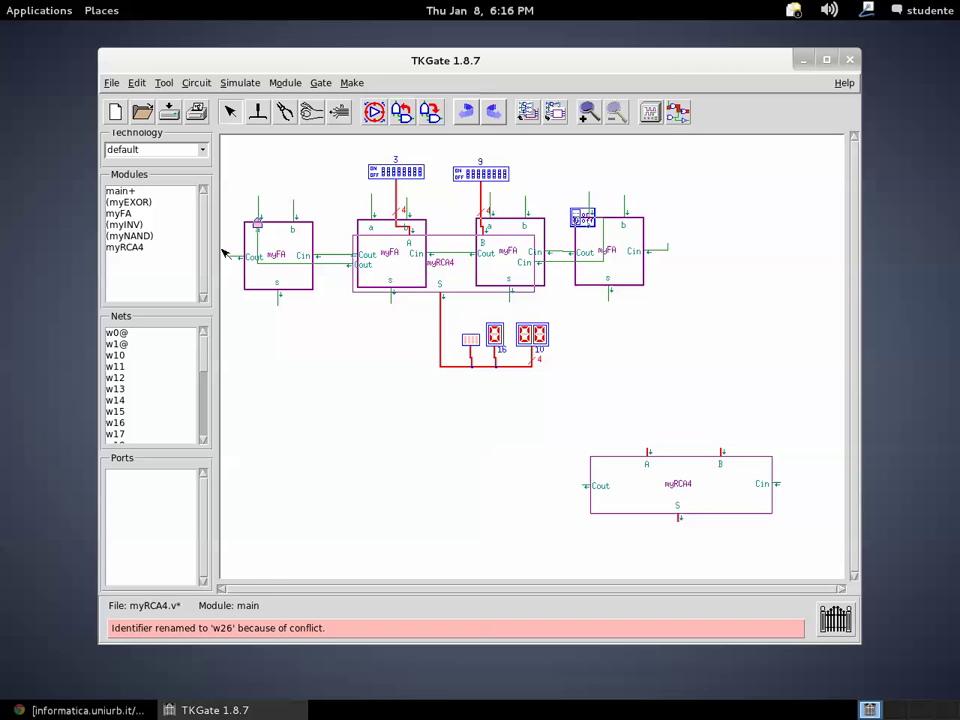
{"action": "left_click", "coordinate": [362, 473]}
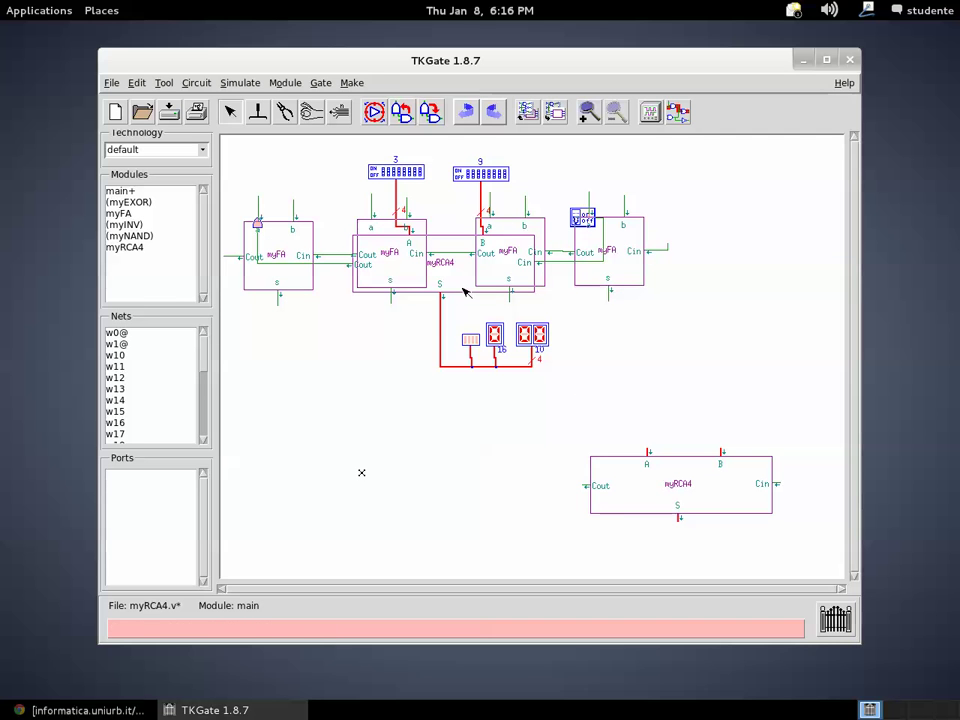
{"action": "mouse_move", "coordinate": [463, 291]}
{"action": "left_mouse_down"}
{"action": "mouse_move", "coordinate": [463, 350]}
{"action": "mouse_move", "coordinate": [463, 299]}
{"action": "left_mouse_up"}
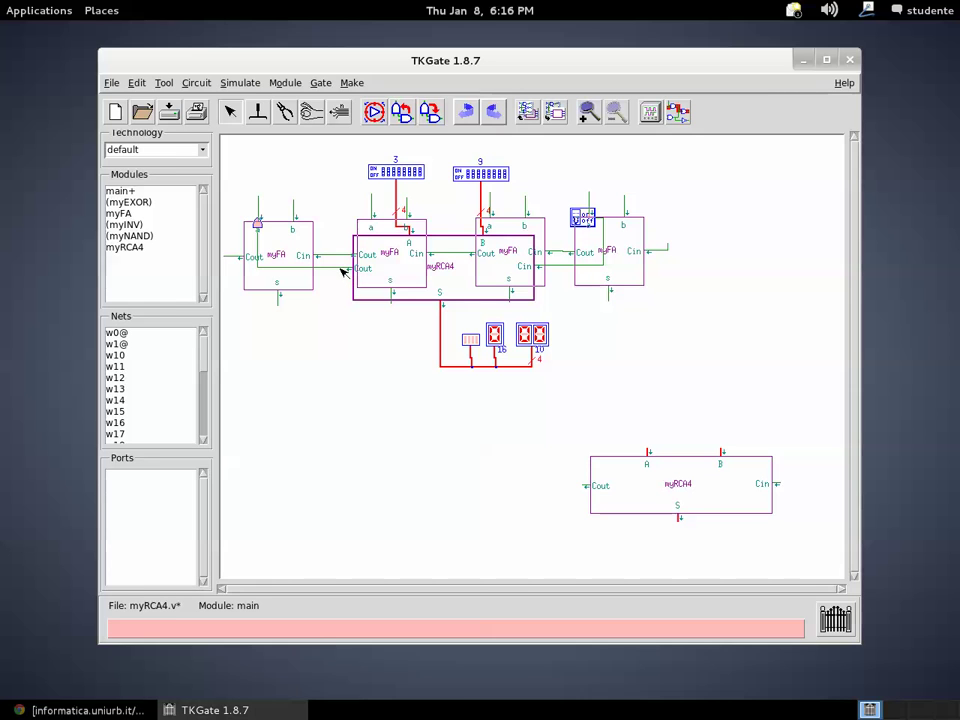
{"action": "left_click", "coordinate": [136, 83]}
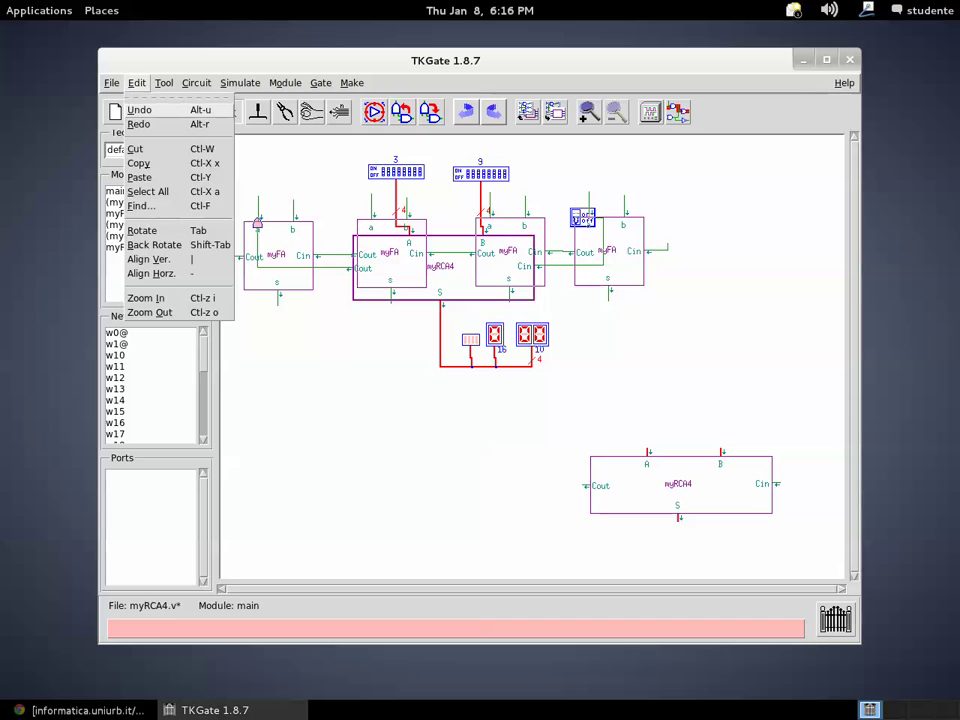
{"action": "left_click", "coordinate": [139, 110]}
{"action": "left_click", "coordinate": [136, 83]}
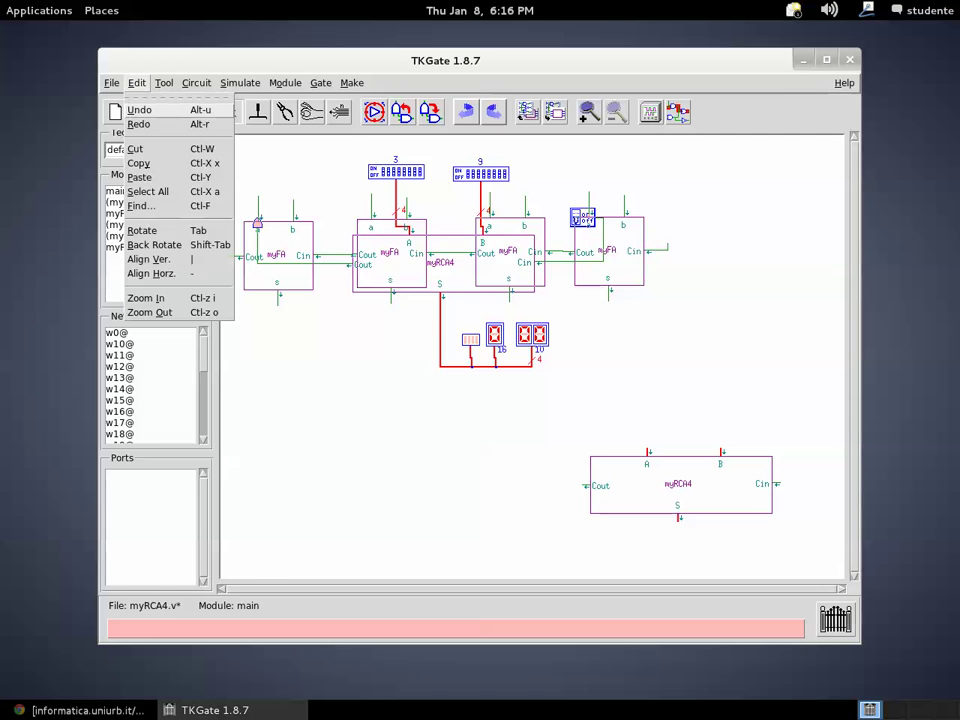
{"action": "left_click", "coordinate": [141, 110]}
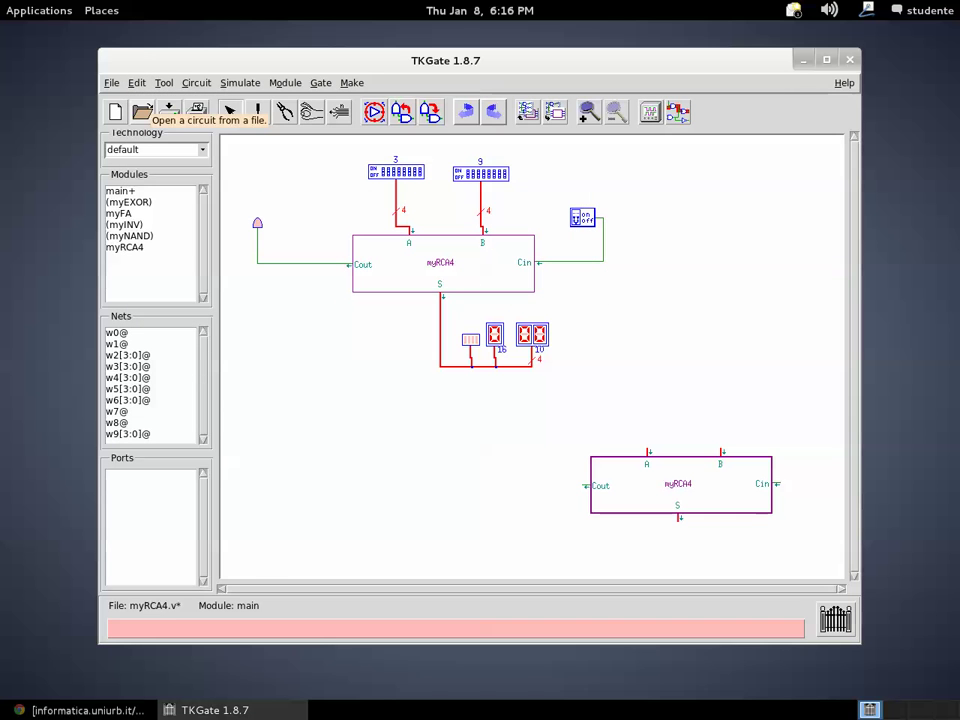
Copy the new myRCA4 block and place the duplicate to its left, level with it
{"action": "left_click", "coordinate": [594, 462]}
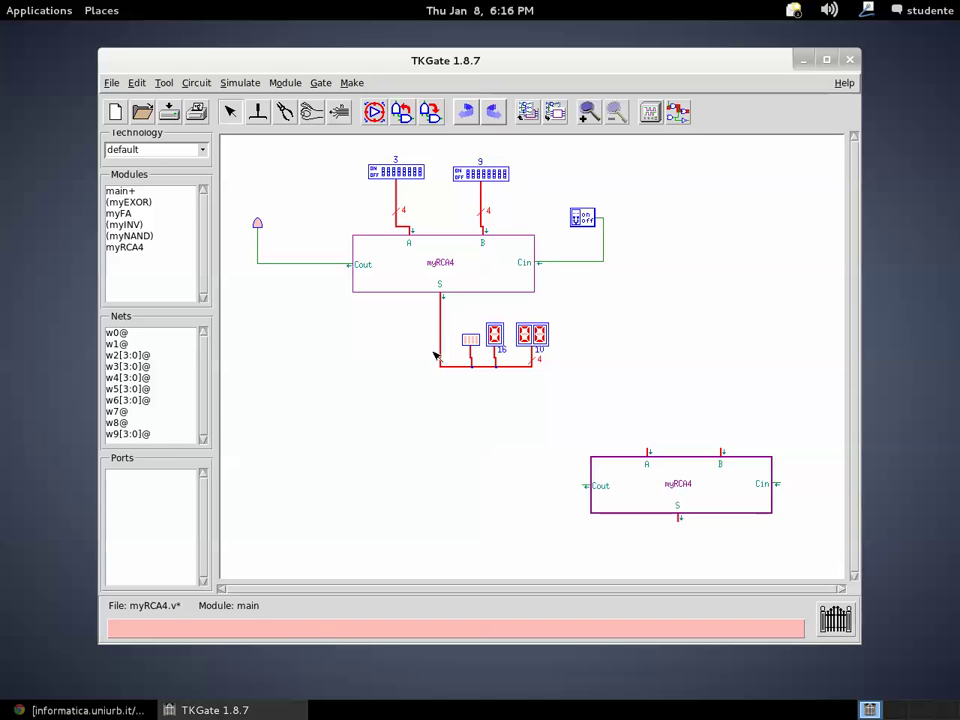
{"action": "left_click", "coordinate": [137, 84]}
{"action": "left_click", "coordinate": [154, 163]}
{"action": "left_click", "coordinate": [357, 464]}
{"action": "left_click", "coordinate": [137, 83]}
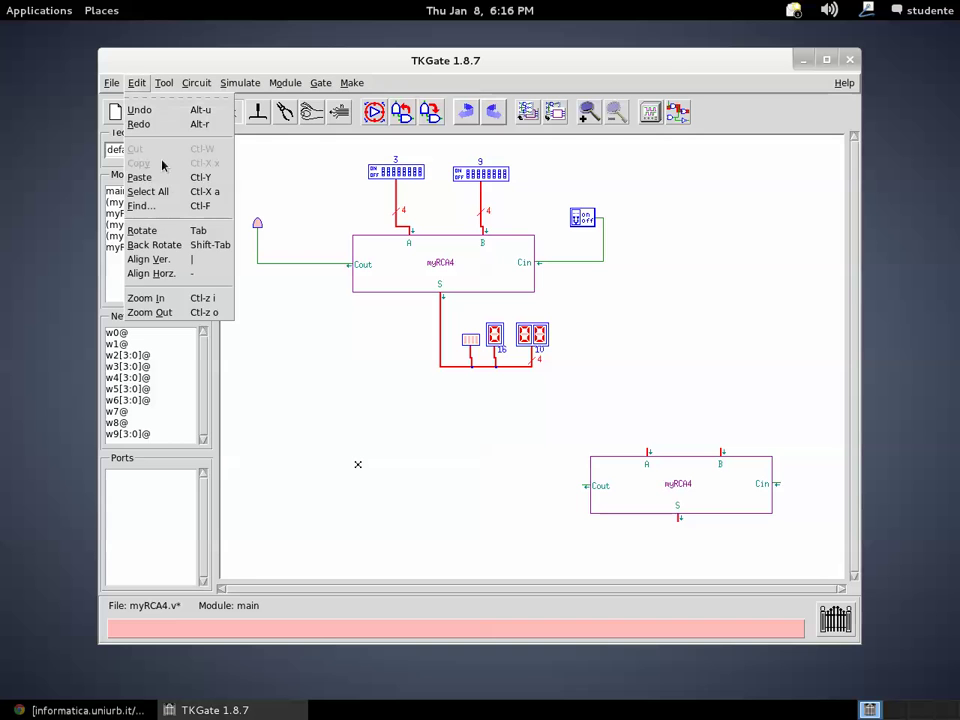
{"action": "left_click", "coordinate": [168, 179]}
{"action": "left_click_drag", "start_coordinate": [409, 458], "coordinate": [478, 484]}
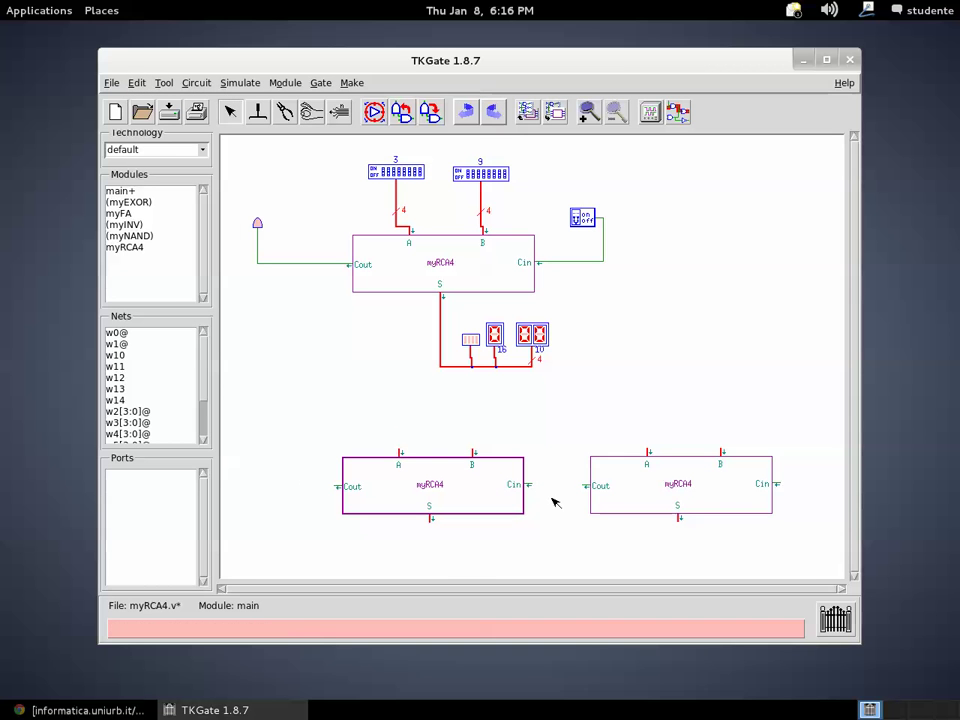
Wire Cout of the lower-right myRCA4 to Cin of the lower-left one, and nudge the right block slightly left
{"action": "left_click", "coordinate": [585, 487]}
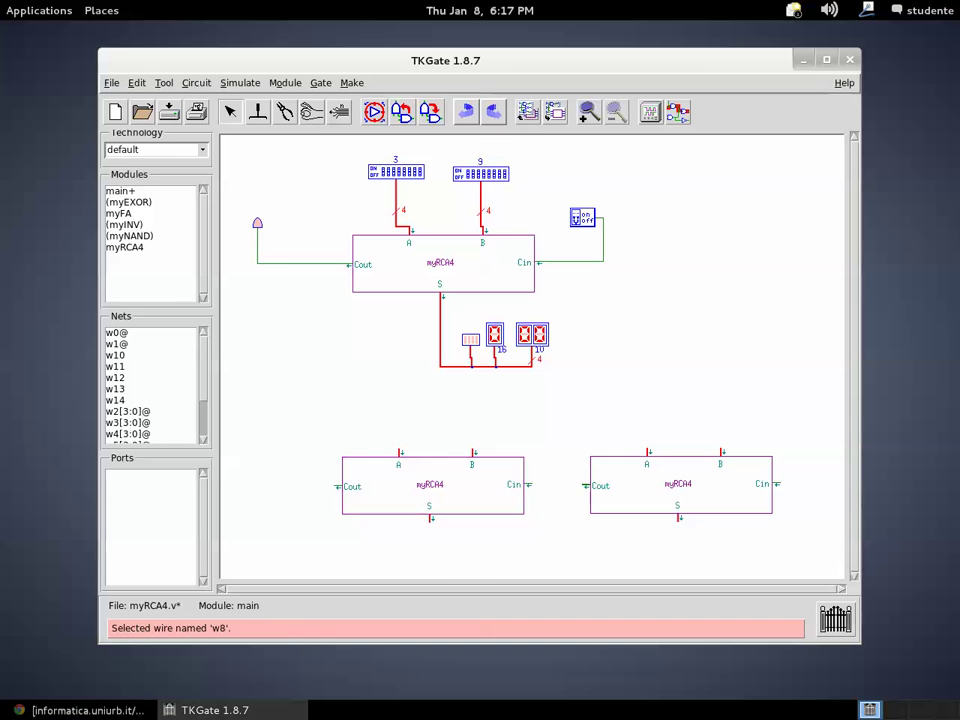
{"action": "left_click_drag", "start_coordinate": [575, 485], "coordinate": [531, 485]}
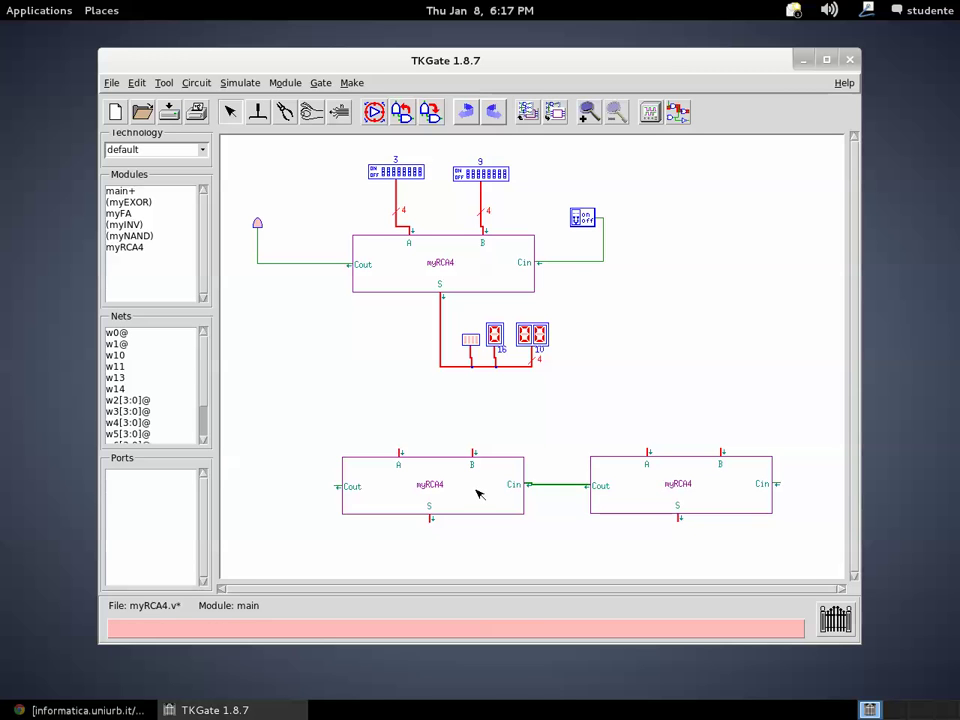
{"action": "left_click_drag", "start_coordinate": [661, 488], "coordinate": [653, 489]}
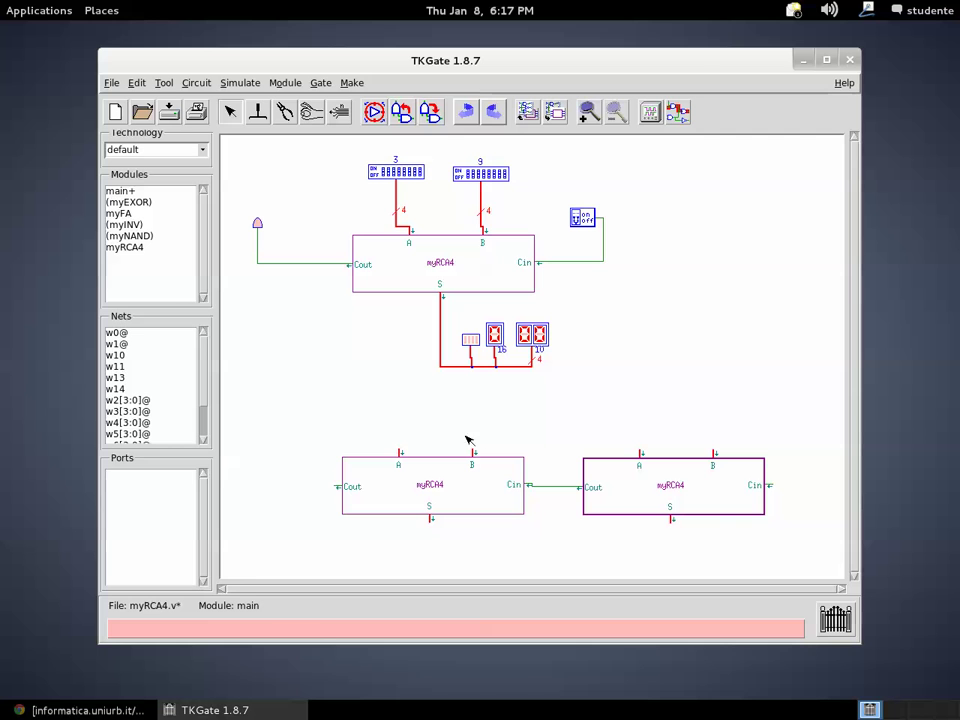
Add two DIP switches side by side above the lower-left myRCA4 block
{"action": "right_click", "coordinate": [375, 398]}
{"action": "mouse_move", "coordinate": [377, 401]}
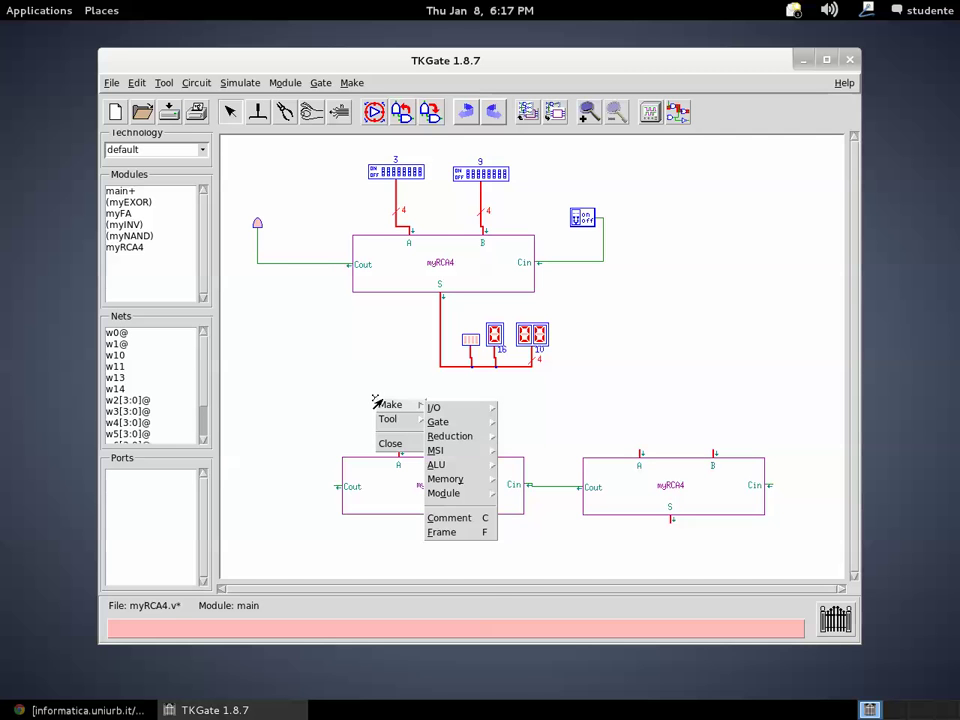
{"action": "mouse_move", "coordinate": [428, 405]}
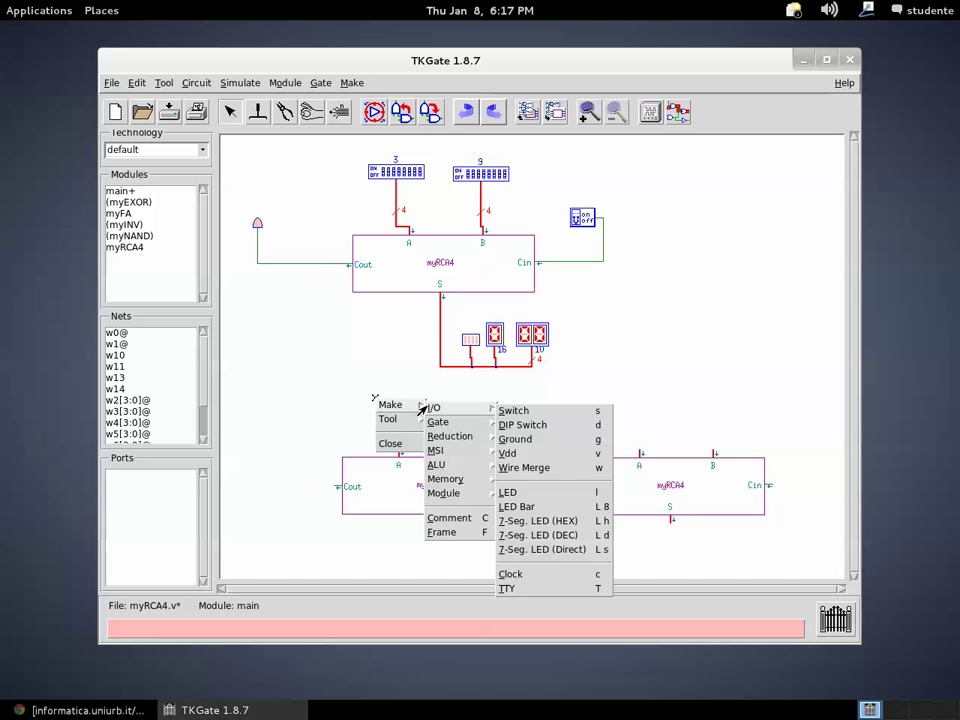
{"action": "left_click", "coordinate": [508, 425]}
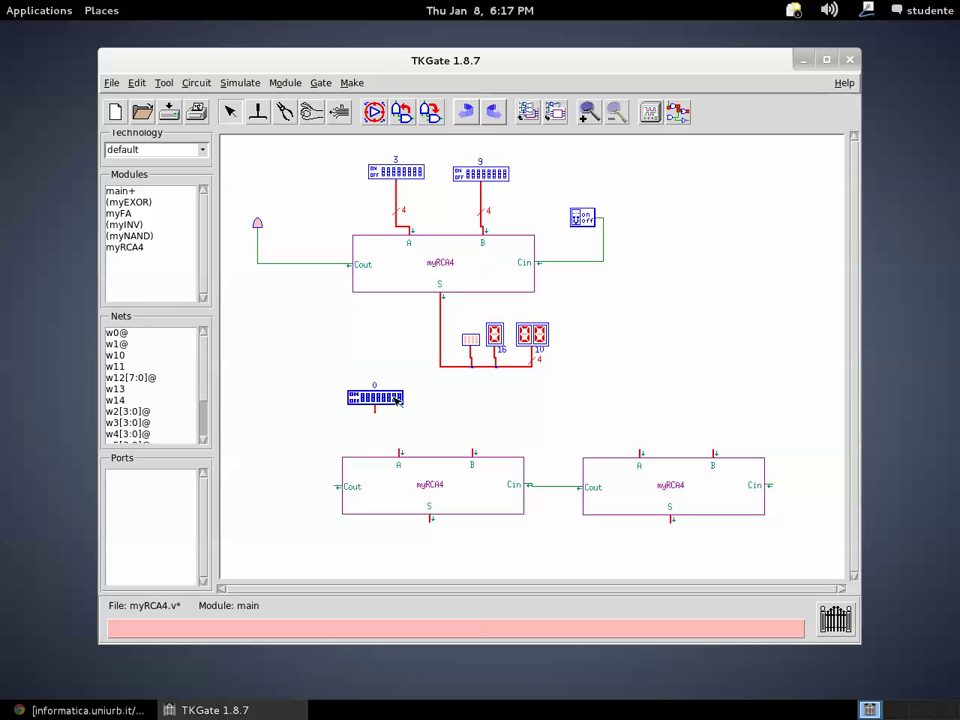
{"action": "right_click", "coordinate": [466, 396]}
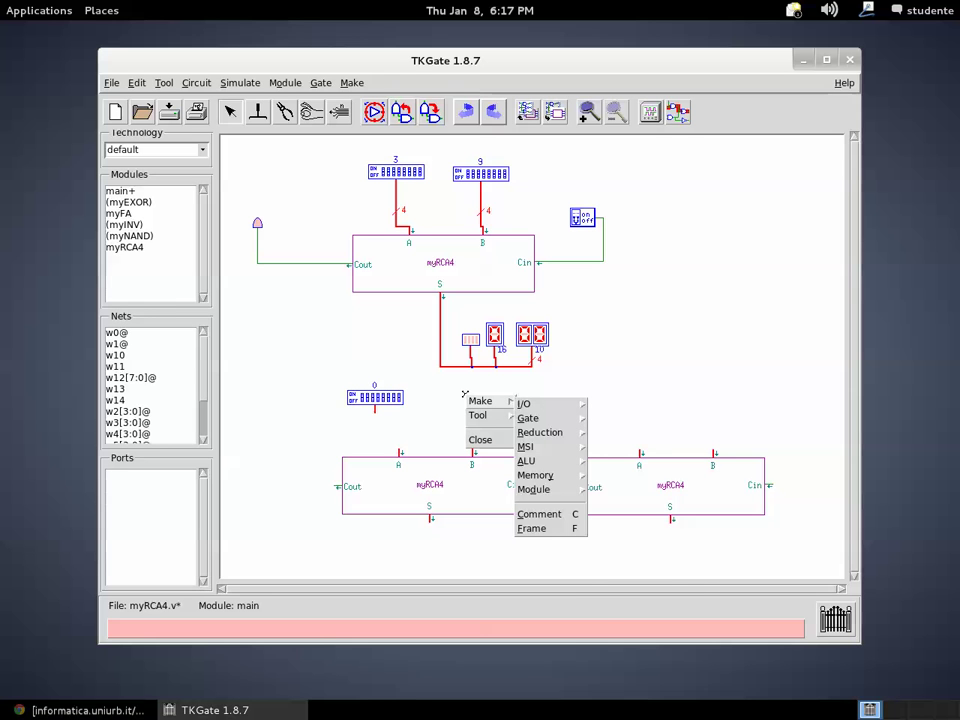
{"action": "mouse_move", "coordinate": [530, 404]}
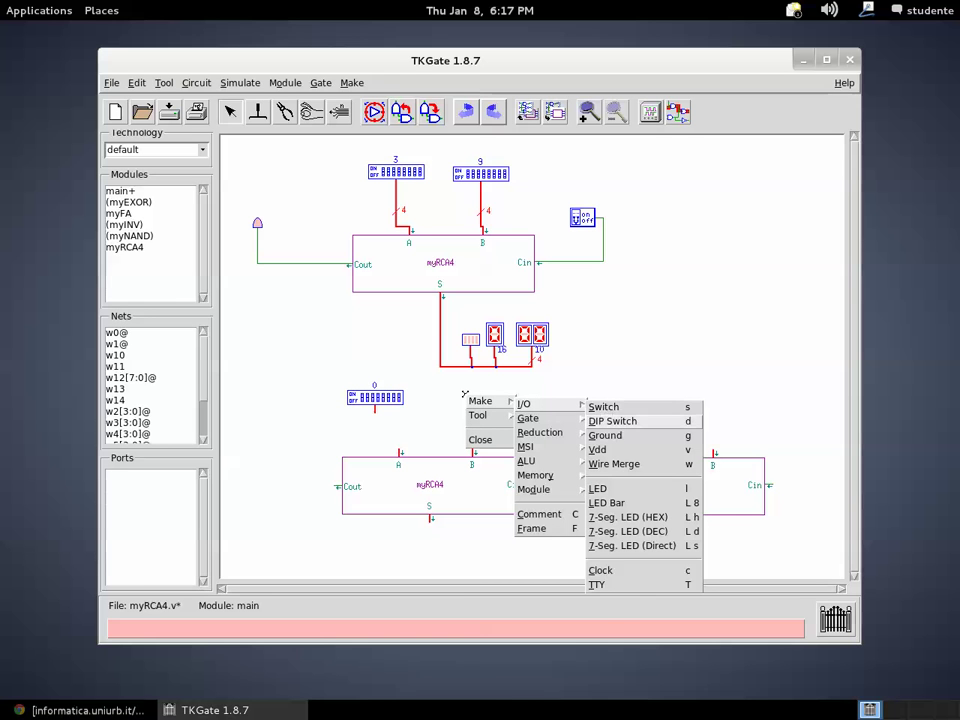
{"action": "left_click", "coordinate": [603, 421]}
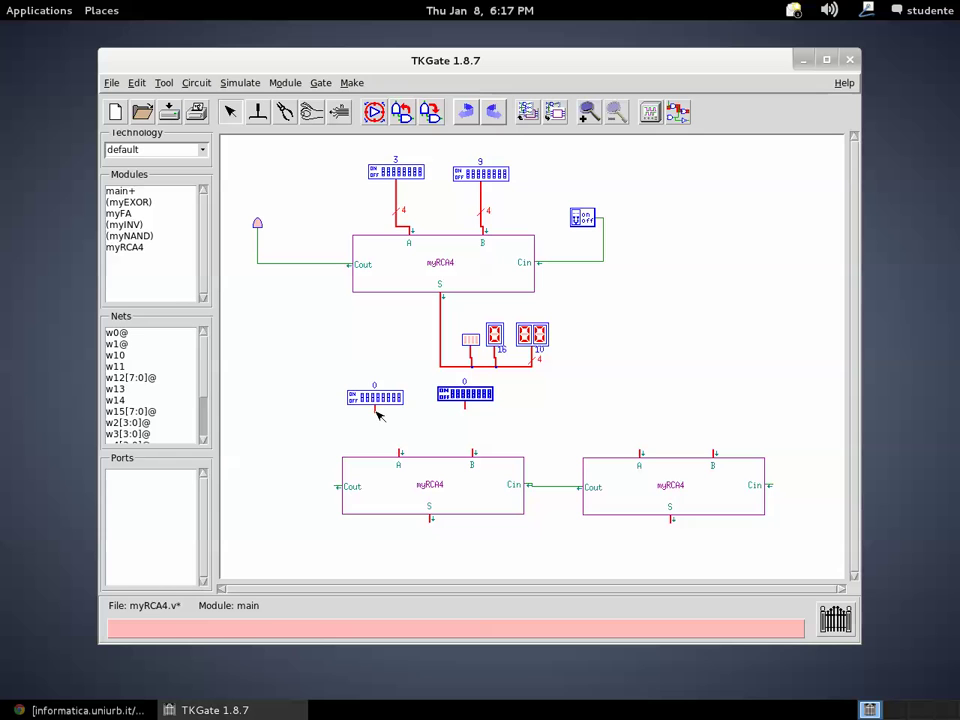
Extend each new DIP switch's output bus across to above the lower-right adder's inputs, and shift the second switch slightly left
{"action": "left_click_drag", "start_coordinate": [378, 415], "coordinate": [650, 430]}
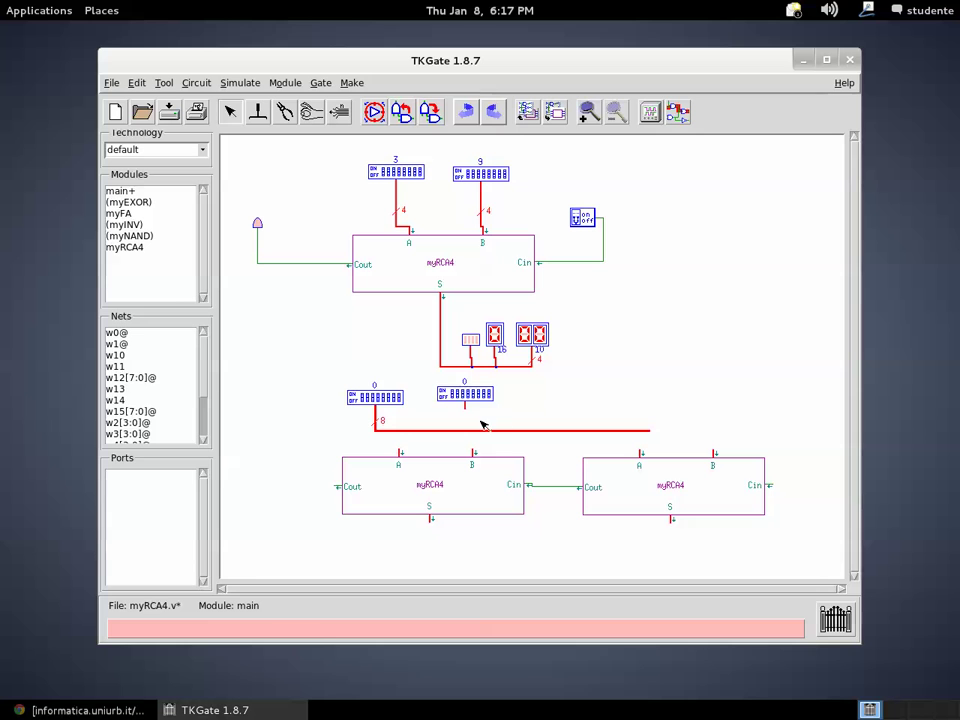
{"action": "left_click_drag", "start_coordinate": [465, 410], "coordinate": [737, 421]}
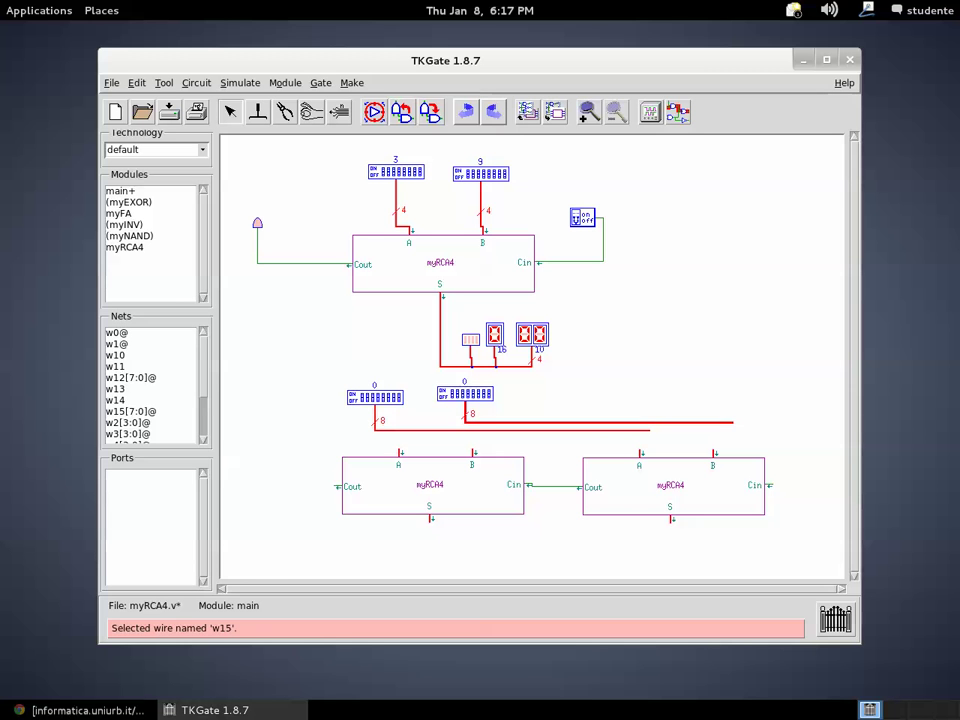
{"action": "left_click", "coordinate": [480, 393]}
{"action": "left_click_drag", "start_coordinate": [465, 393], "coordinate": [455, 391]}
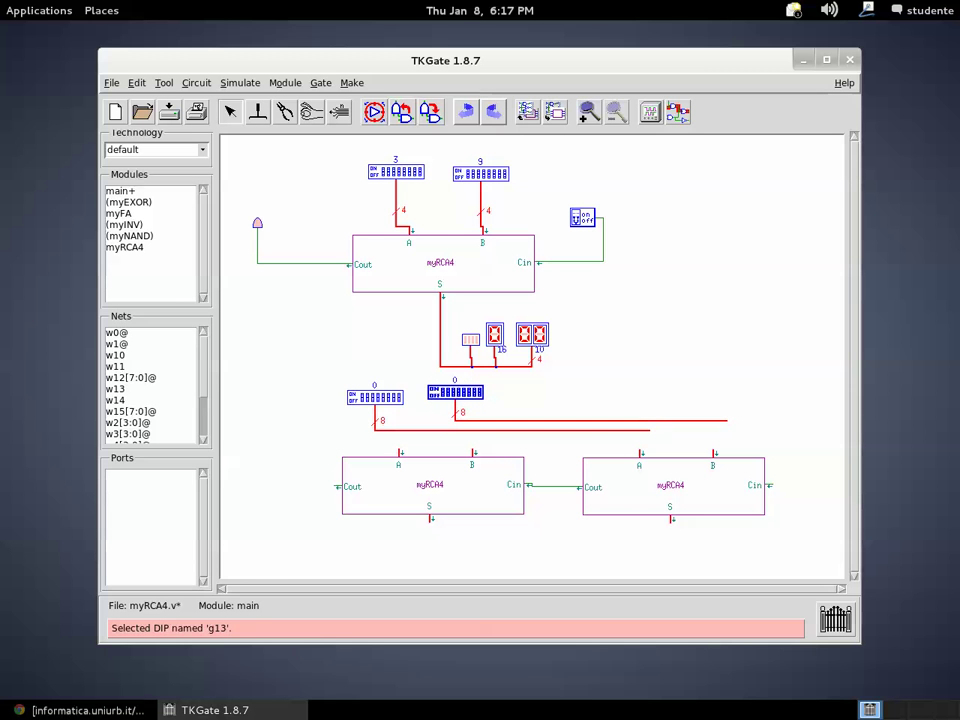
Connect the A inputs of both lower myRCA4 blocks to the first DIP switch's 8-bit bus
{"action": "left_click", "coordinate": [403, 439]}
{"action": "left_click", "coordinate": [400, 452]}
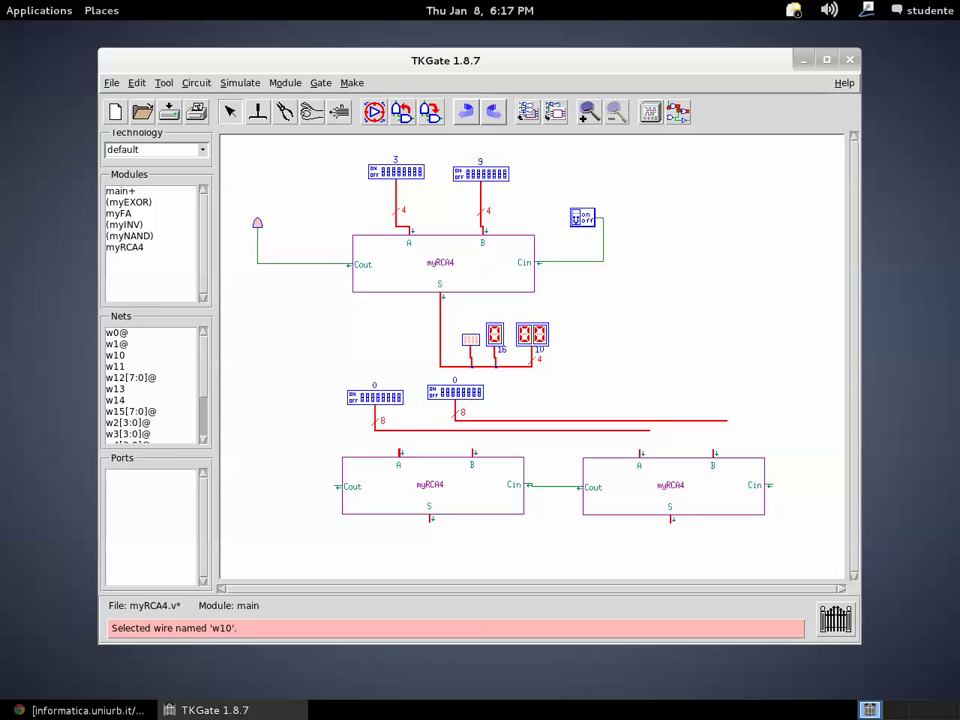
{"action": "left_click", "coordinate": [397, 434]}
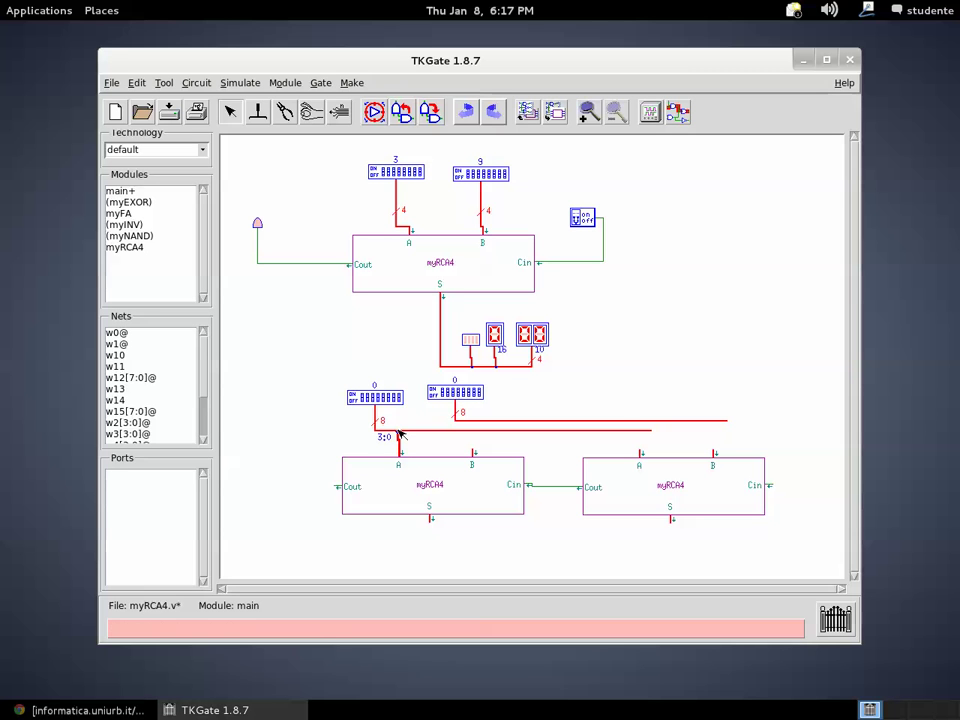
{"action": "left_click", "coordinate": [641, 453]}
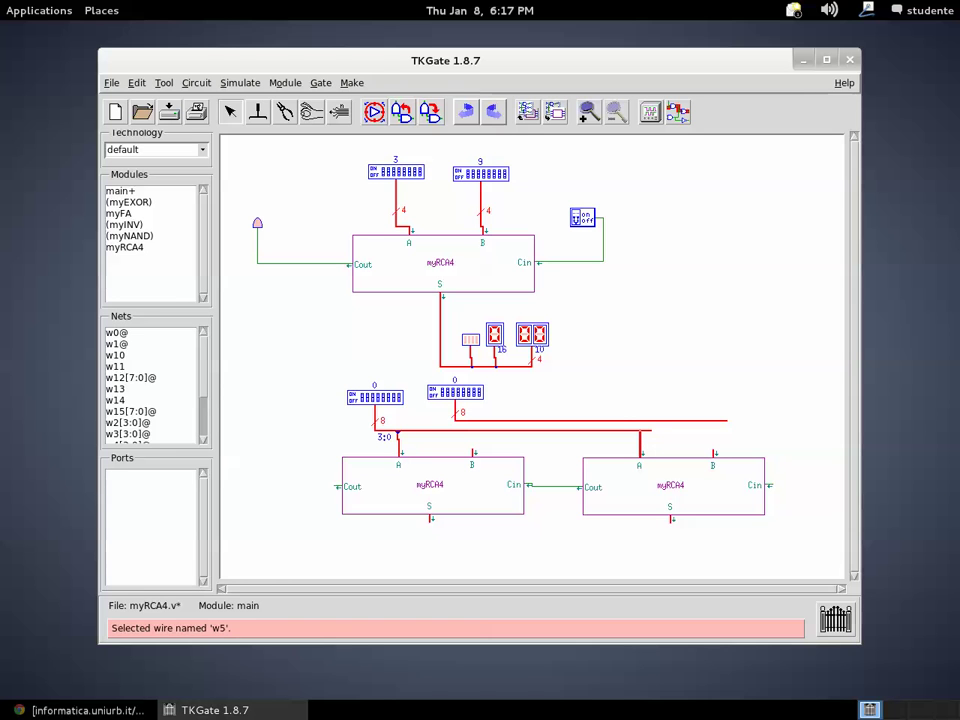
{"action": "left_click", "coordinate": [639, 431]}
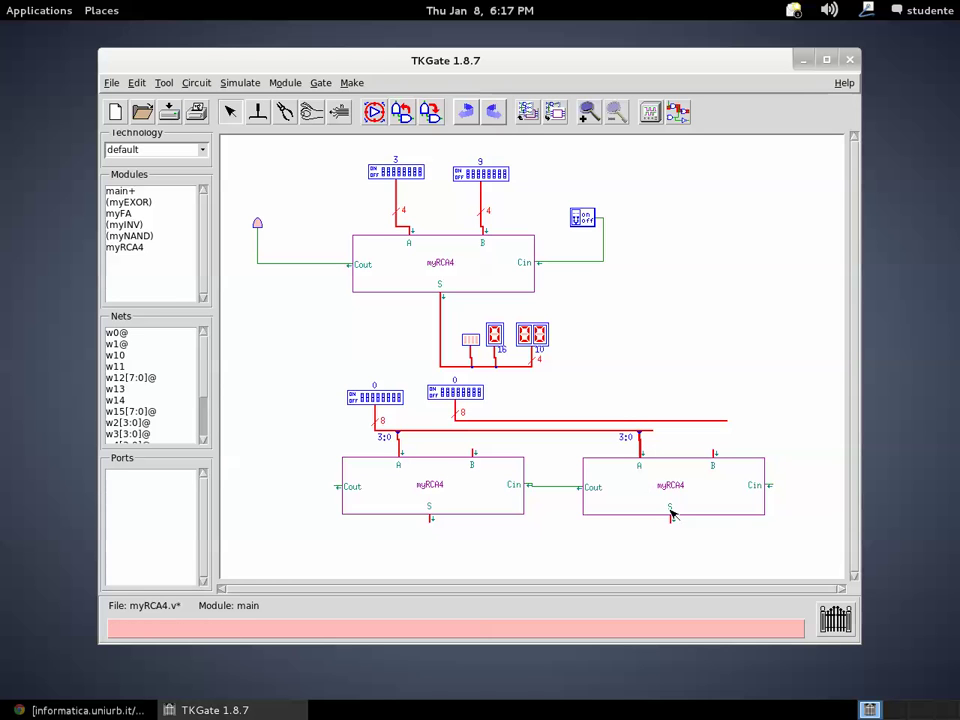
Set the bit range of the lower-left myRCA4's A input tap to 7:4
{"action": "double_click", "coordinate": [399, 436]}
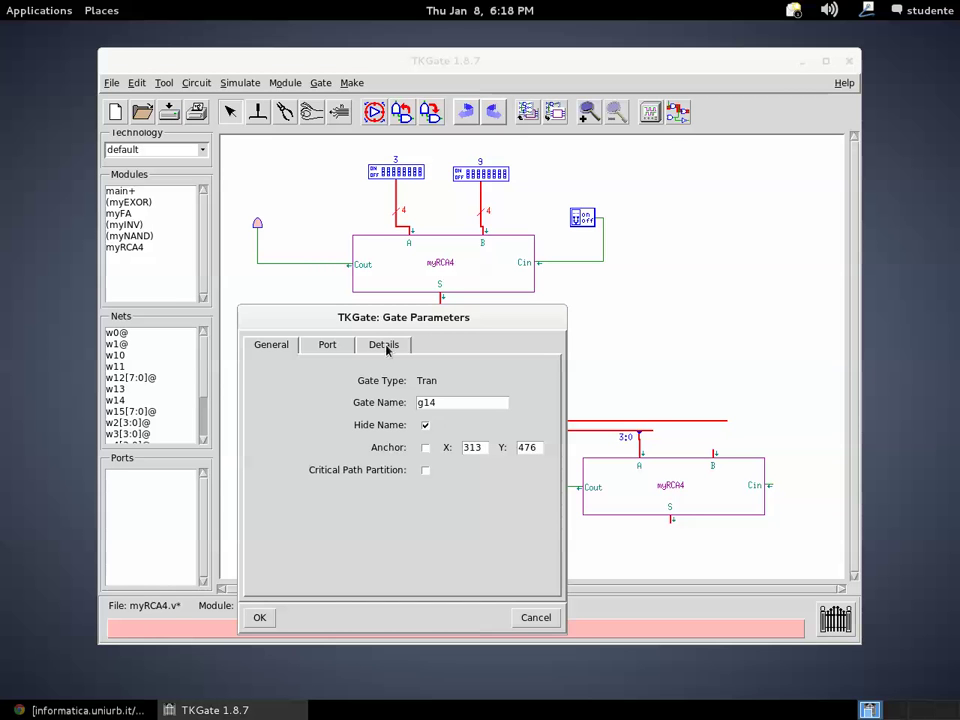
{"action": "left_click", "coordinate": [386, 346]}
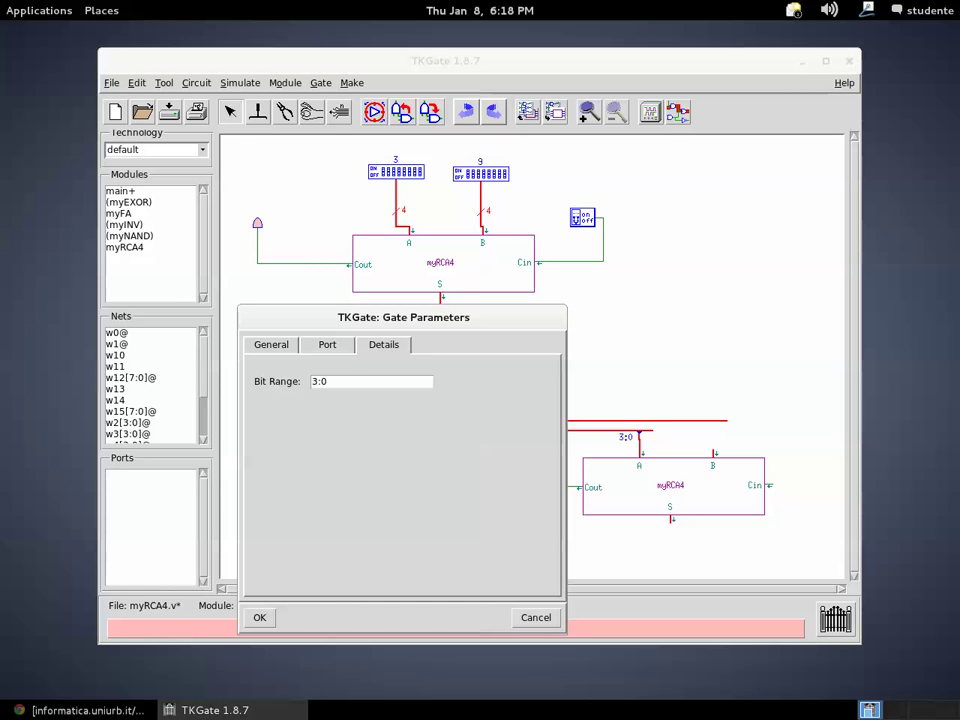
{"action": "left_click", "coordinate": [316, 381]}
{"action": "key", "text": "BackSpace"}
{"action": "type", "text": "7"}
{"action": "key", "text": "End"}
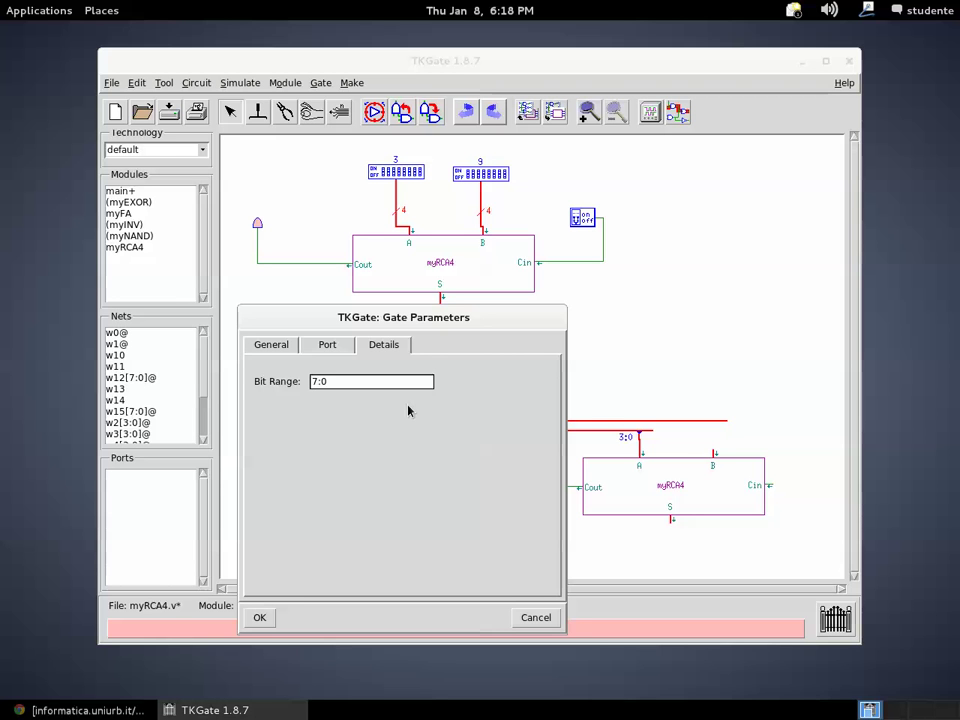
{"action": "key", "text": "BackSpace"}
{"action": "type", "text": "4"}
{"action": "left_click", "coordinate": [260, 619]}
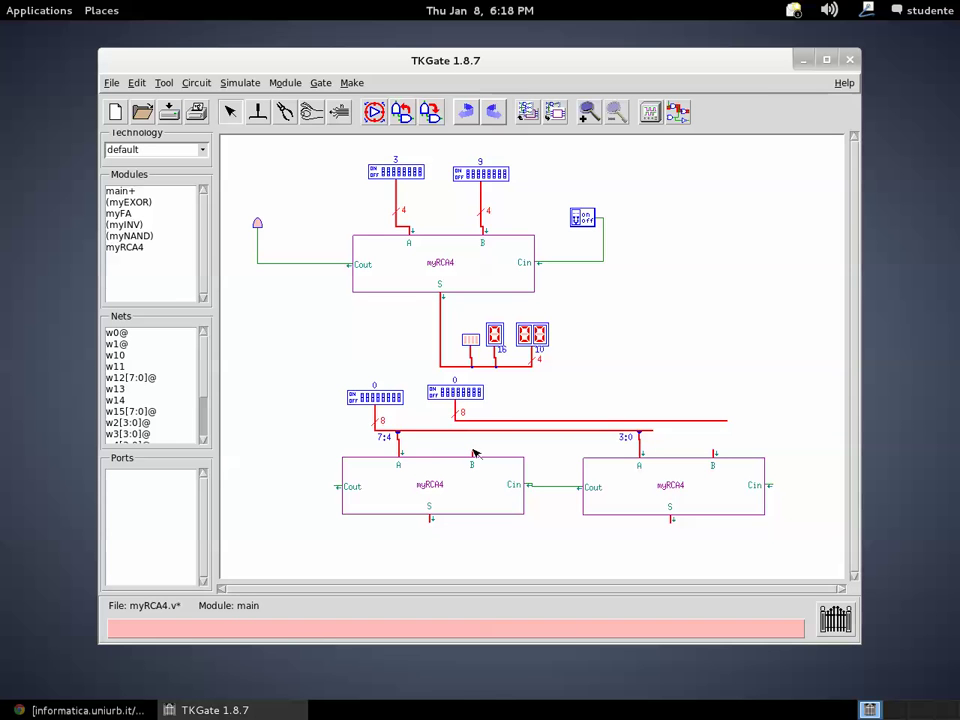
Connect the B inputs of both lower myRCA4 blocks to the second DIP switch's 8-bit bus
{"action": "left_click_drag", "start_coordinate": [475, 453], "coordinate": [472, 432]}
{"action": "left_click", "coordinate": [473, 427]}
{"action": "left_click", "coordinate": [715, 453]}
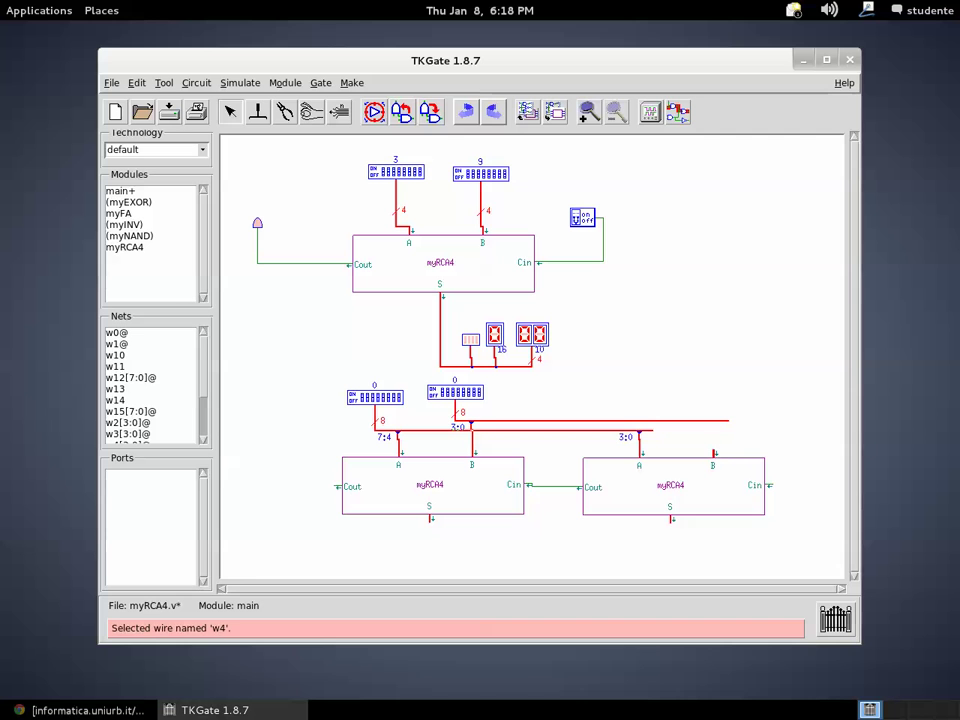
{"action": "left_click", "coordinate": [716, 450]}
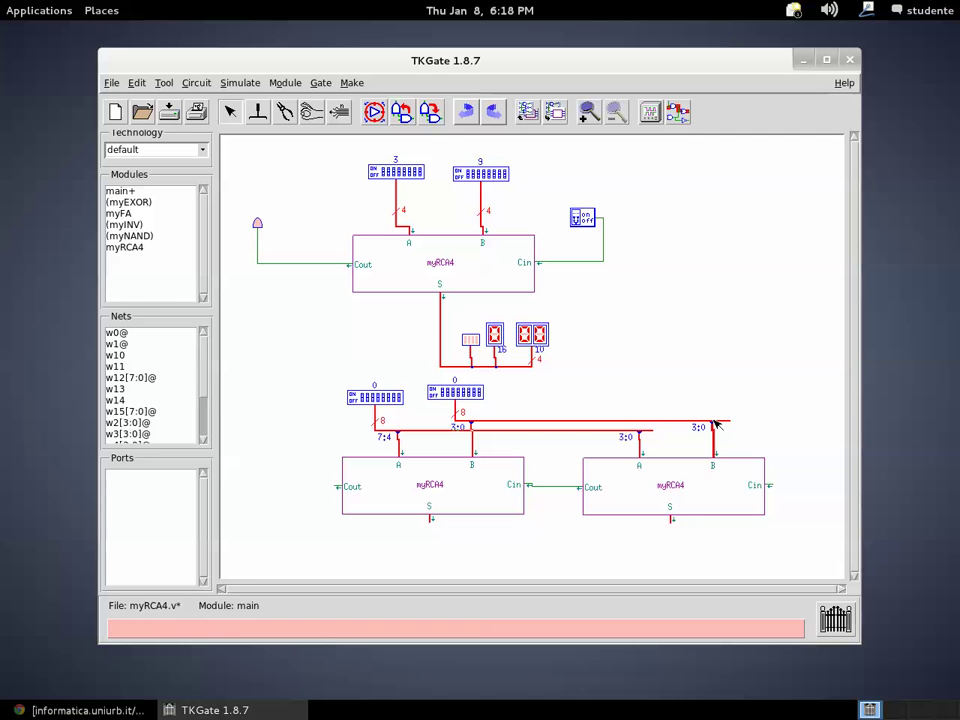
Set the bit range of the lower-left myRCA4's B input tap to 7:4
{"action": "double_click", "coordinate": [473, 426]}
{"action": "left_click", "coordinate": [458, 340]}
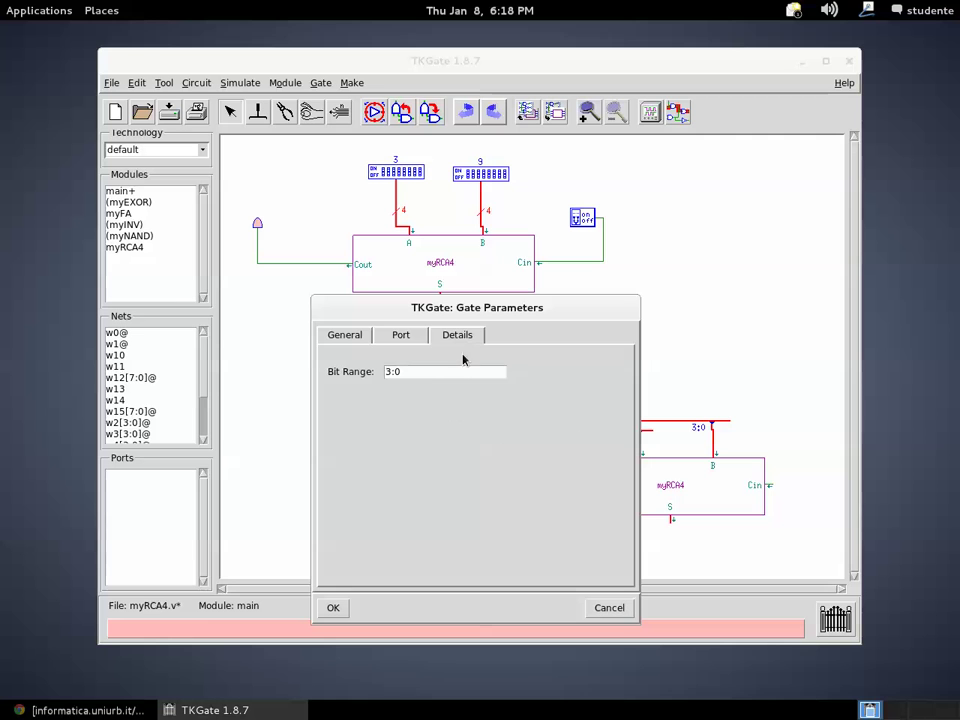
{"action": "left_click_drag", "start_coordinate": [426, 374], "coordinate": [385, 372]}
{"action": "type", "text": "7"}
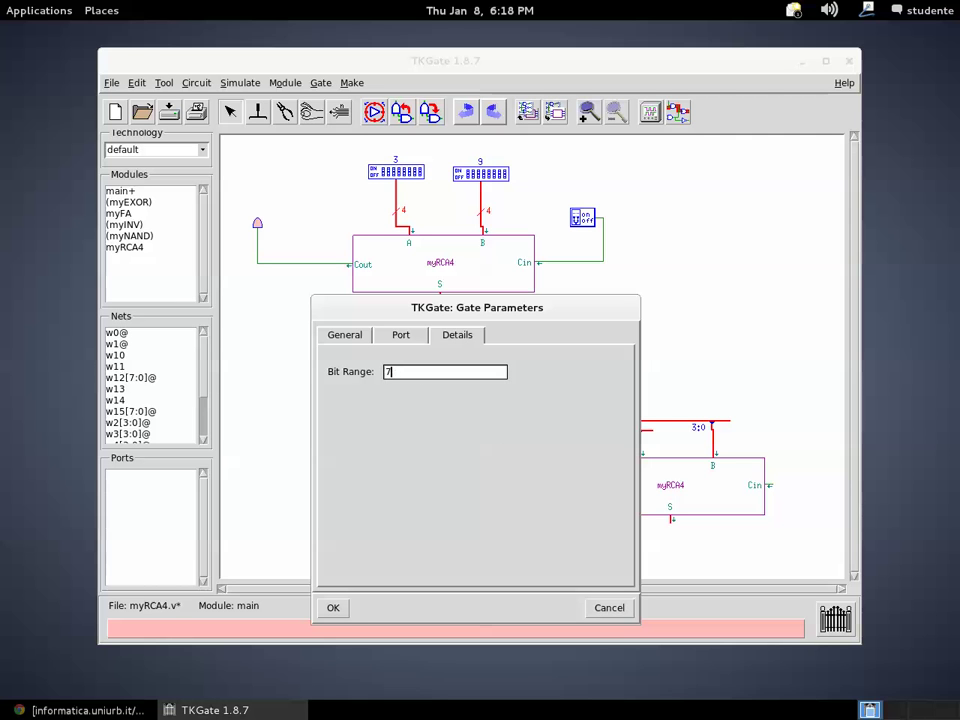
{"action": "type", "text": ":4"}
{"action": "left_click", "coordinate": [335, 607]}
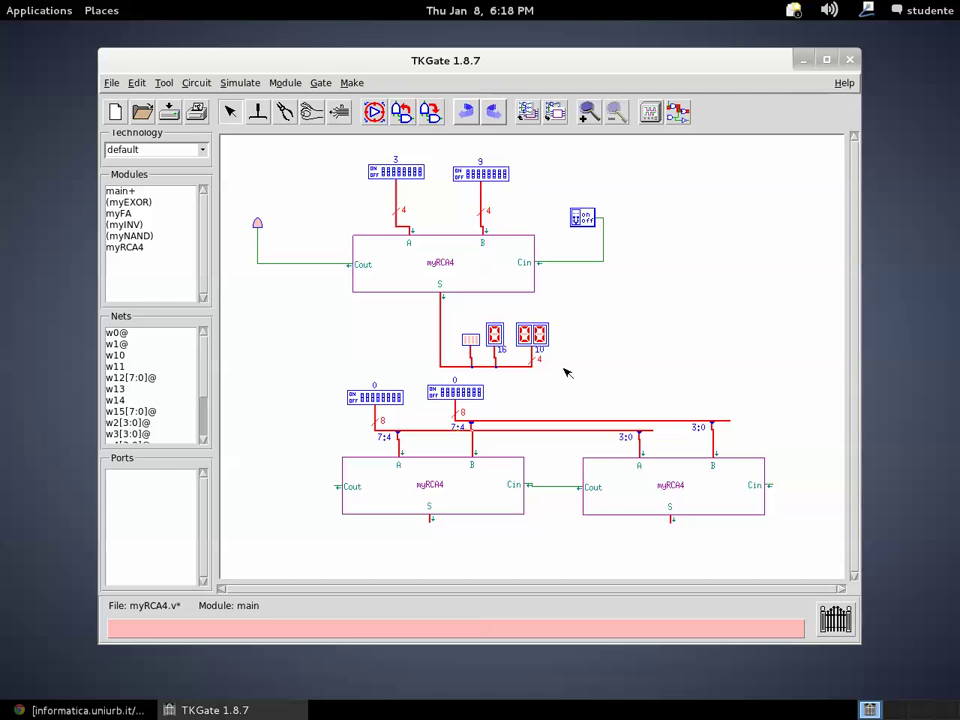
Add a decimal 7-segment LED display below the lower-right myRCA4 and shift it slightly right
{"action": "right_click", "coordinate": [705, 546]}
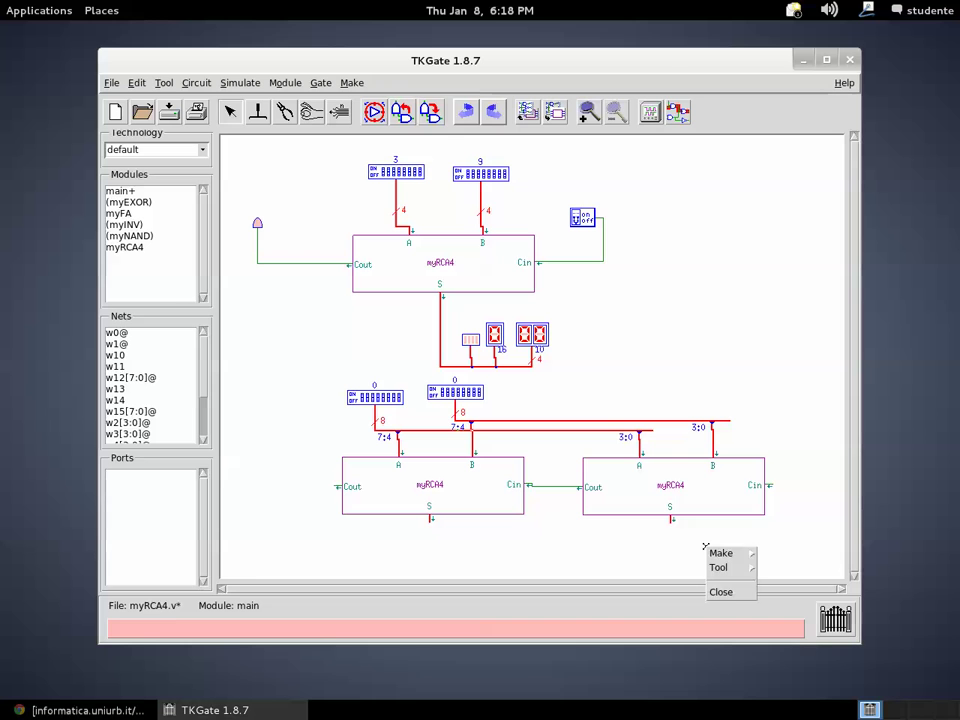
{"action": "mouse_move", "coordinate": [708, 551]}
{"action": "mouse_move", "coordinate": [785, 603]}
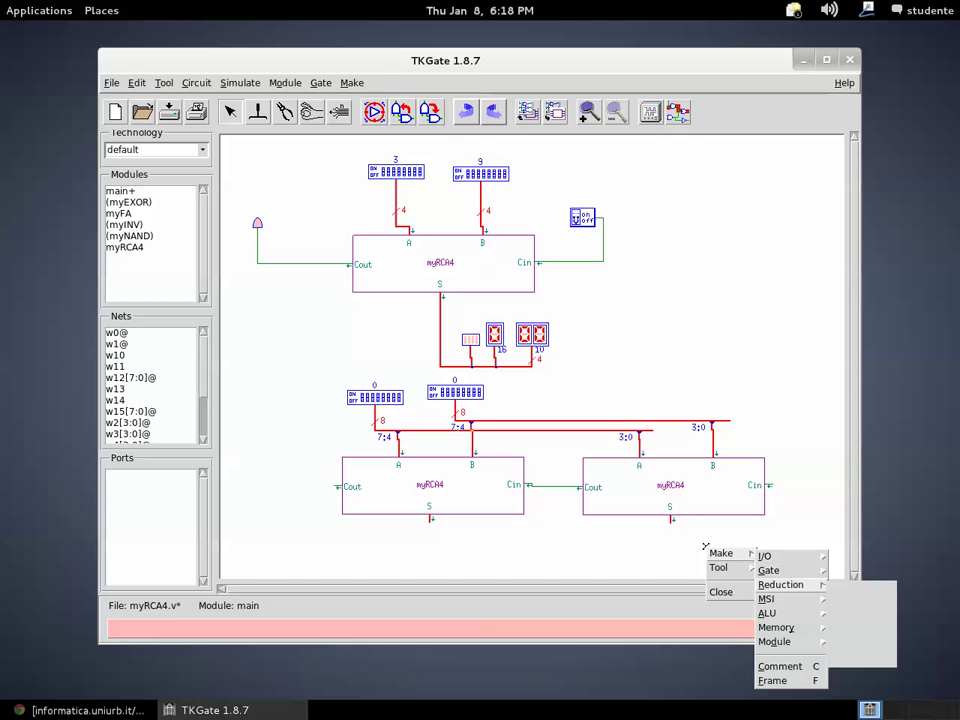
{"action": "mouse_move", "coordinate": [794, 556]}
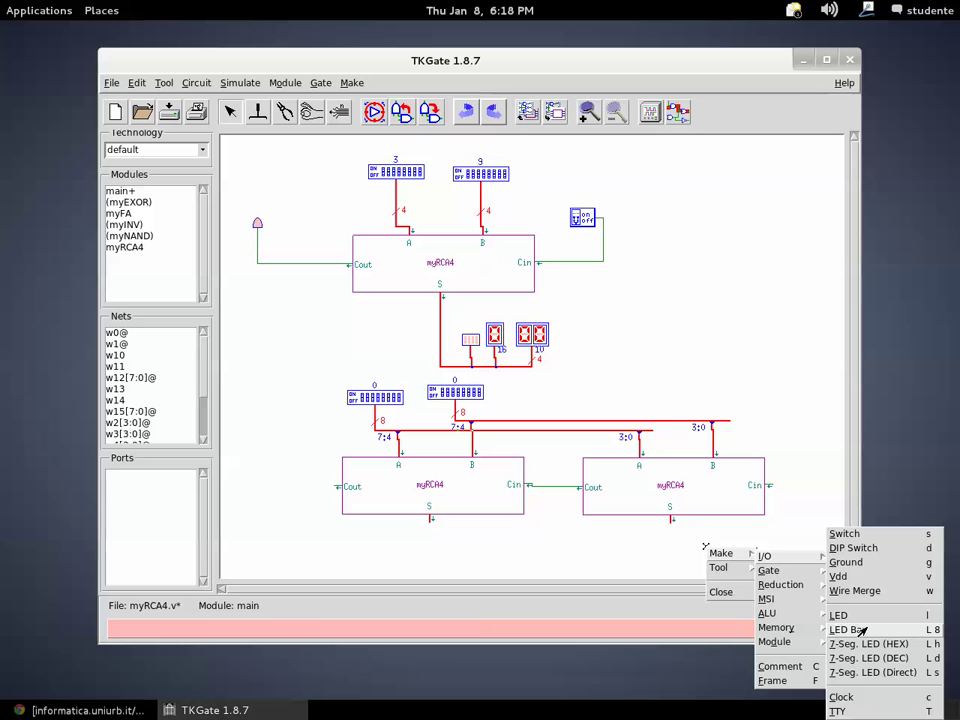
{"action": "left_click", "coordinate": [845, 658]}
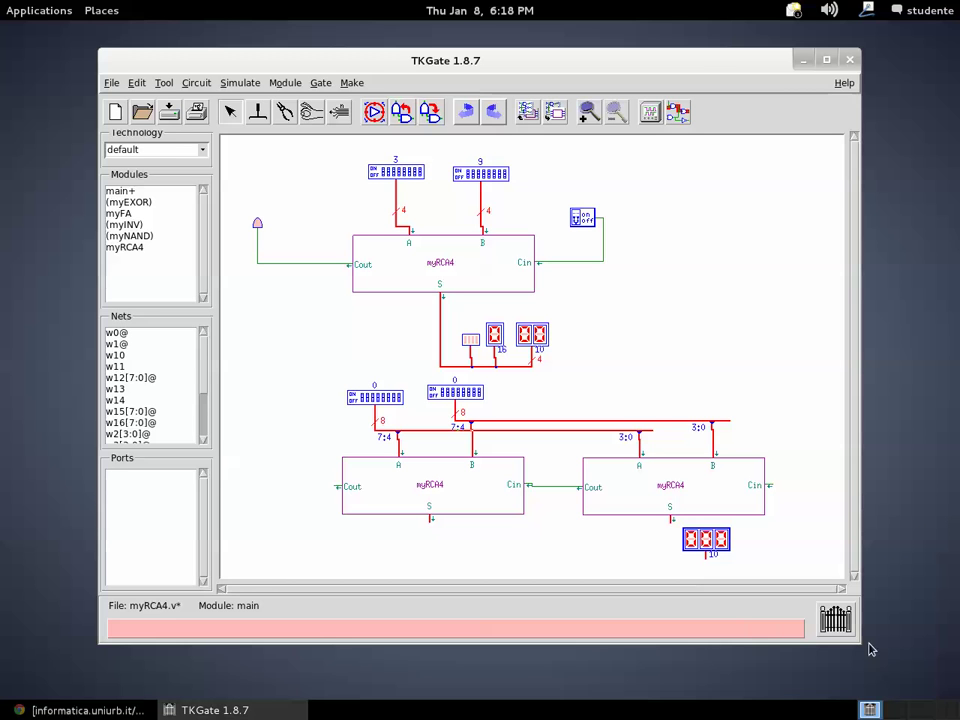
{"action": "left_click_drag", "start_coordinate": [725, 562], "coordinate": [754, 558]}
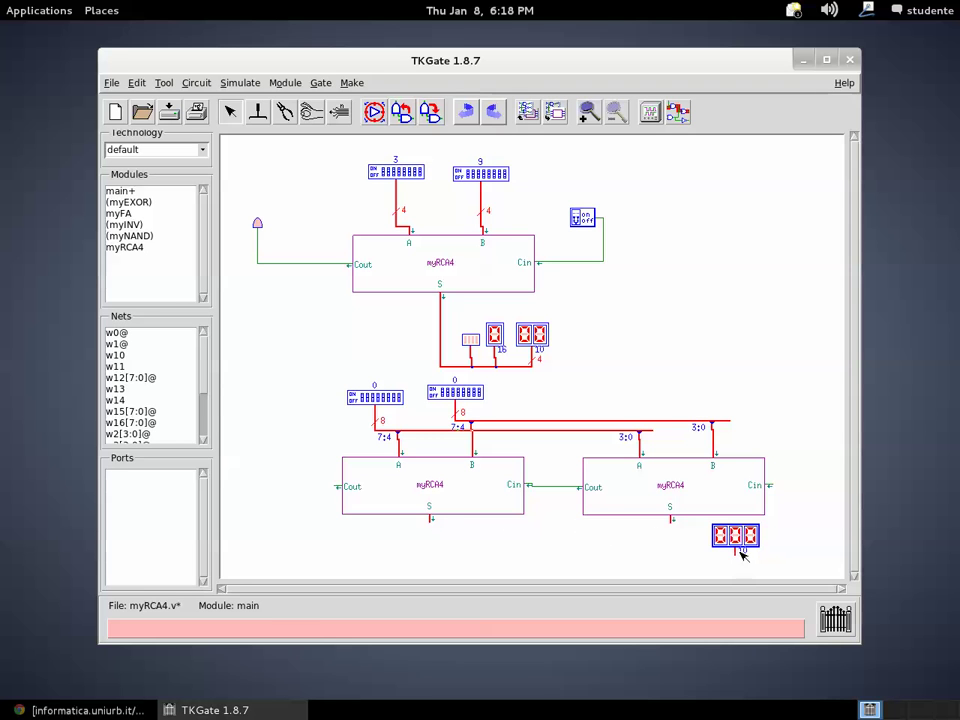
Add a wire merge between the lower-right adder's S output and the new decimal display
{"action": "right_click", "coordinate": [687, 539]}
{"action": "mouse_move", "coordinate": [705, 542]}
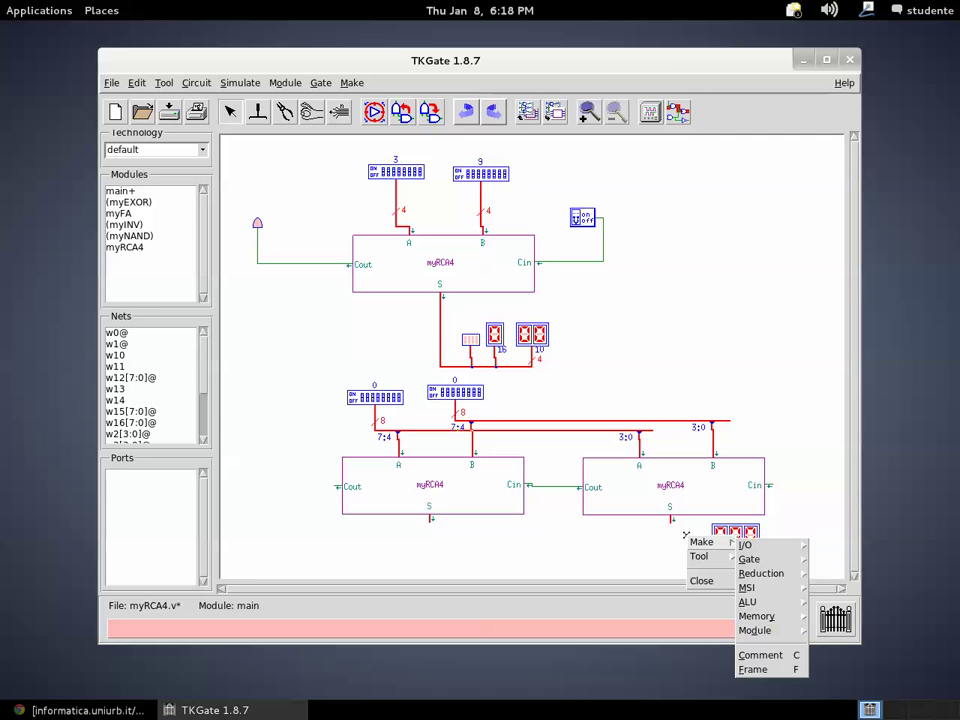
{"action": "mouse_move", "coordinate": [745, 545]}
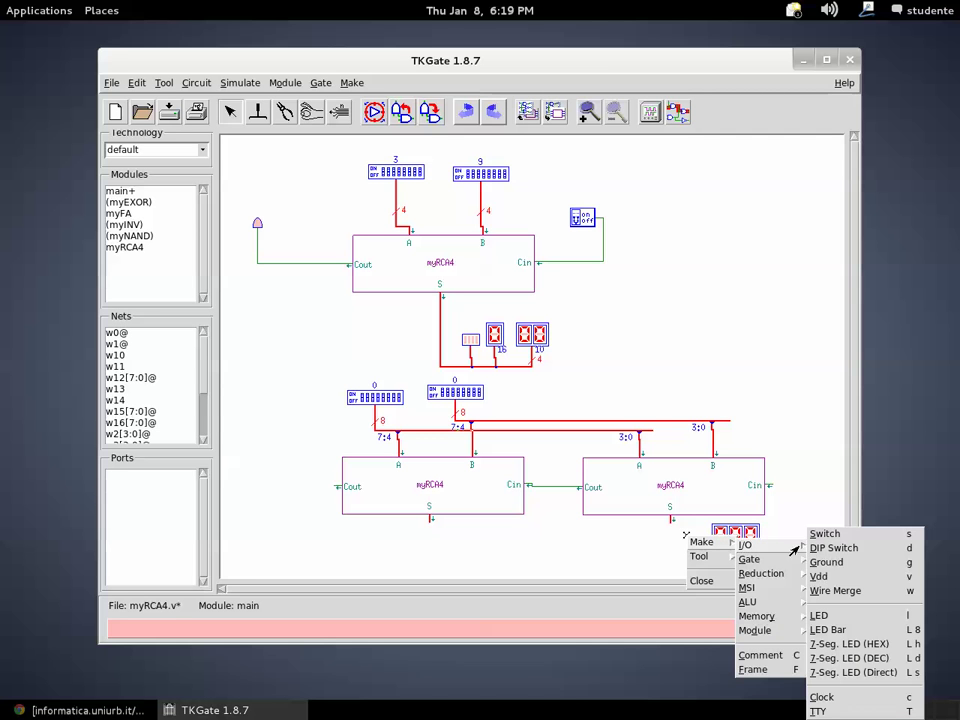
{"action": "left_click", "coordinate": [830, 591]}
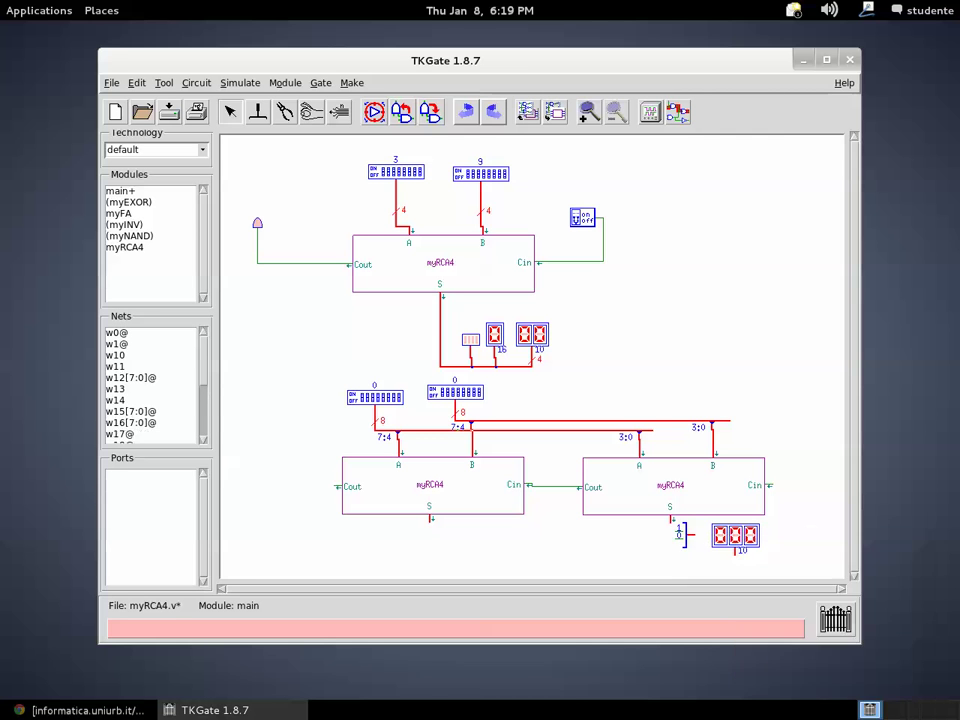
Set the bit width of the wire merge's output port Z to 8
{"action": "double_click", "coordinate": [680, 535]}
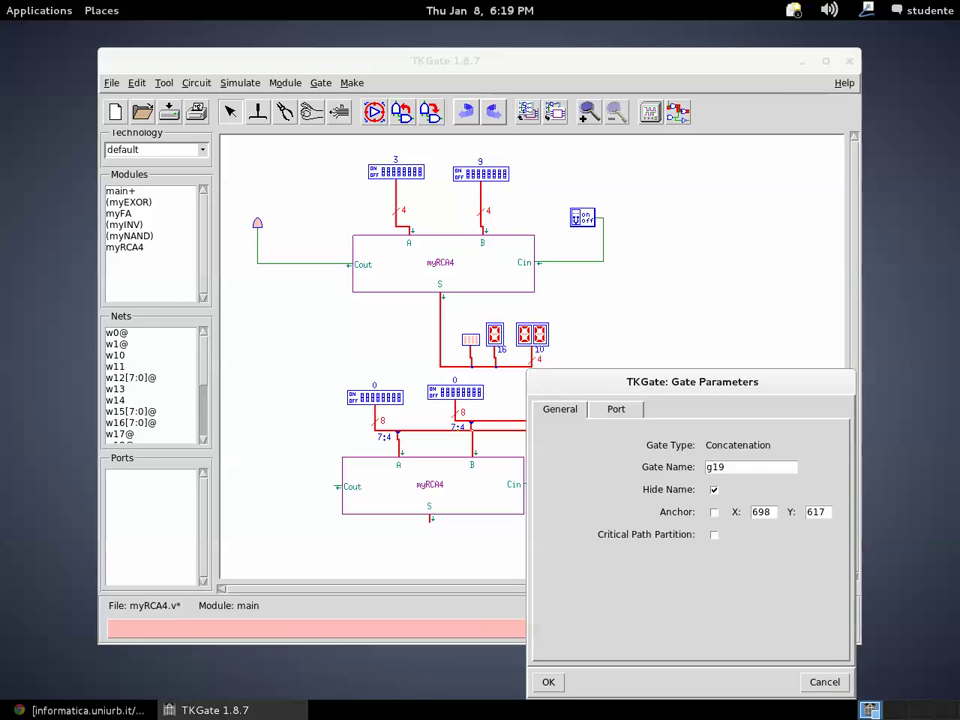
{"action": "left_click", "coordinate": [620, 410]}
{"action": "double_click", "coordinate": [778, 482]}
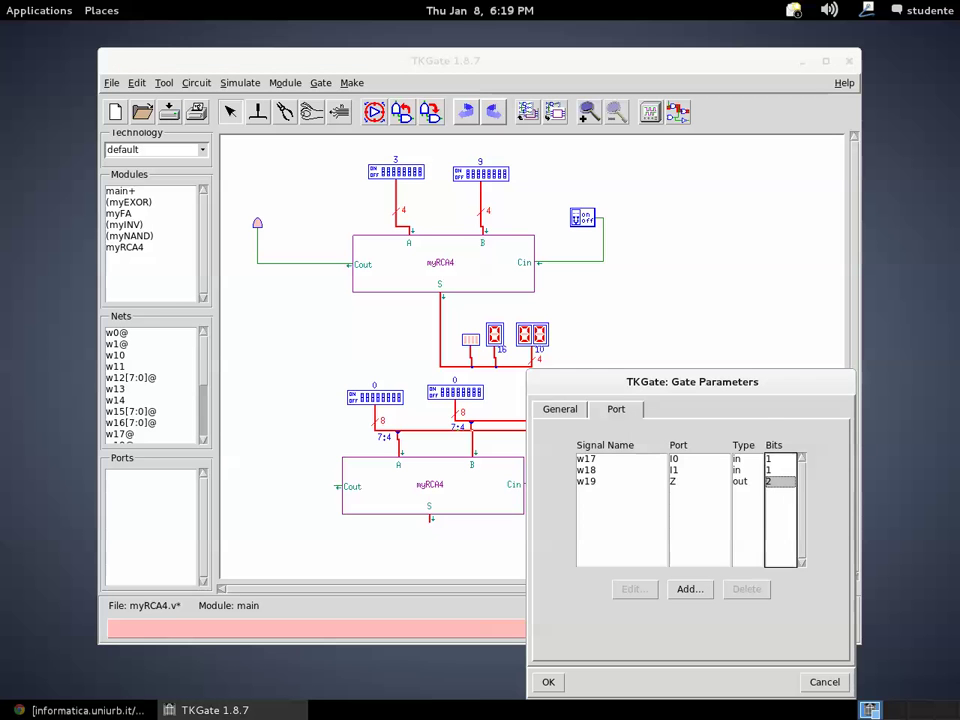
{"action": "double_click", "coordinate": [676, 501]}
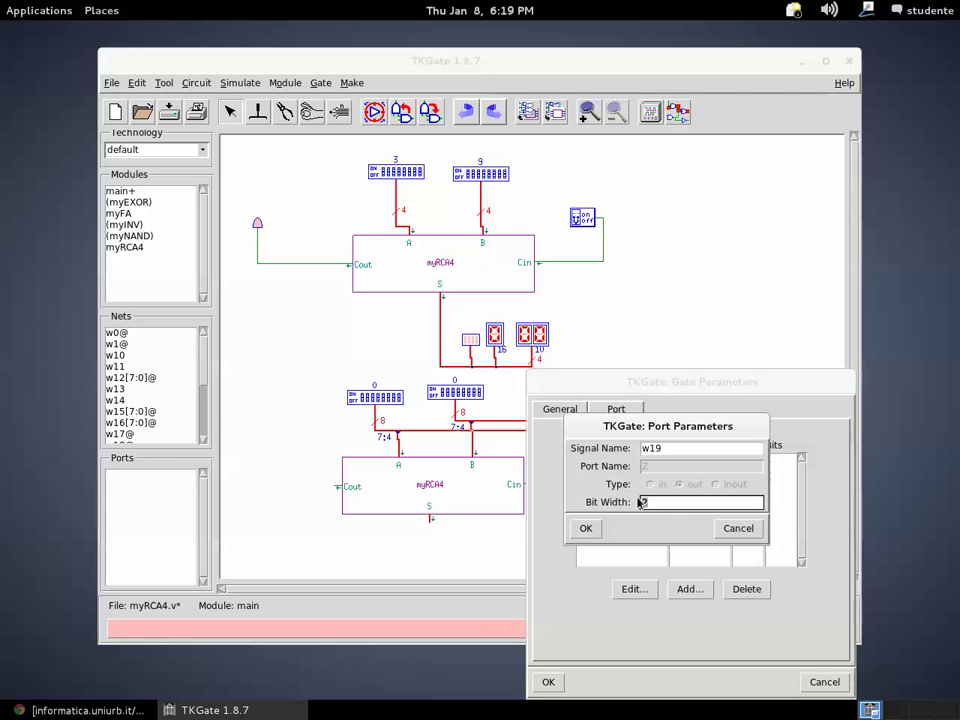
{"action": "type", "text": "8"}
{"action": "left_click", "coordinate": [585, 528]}
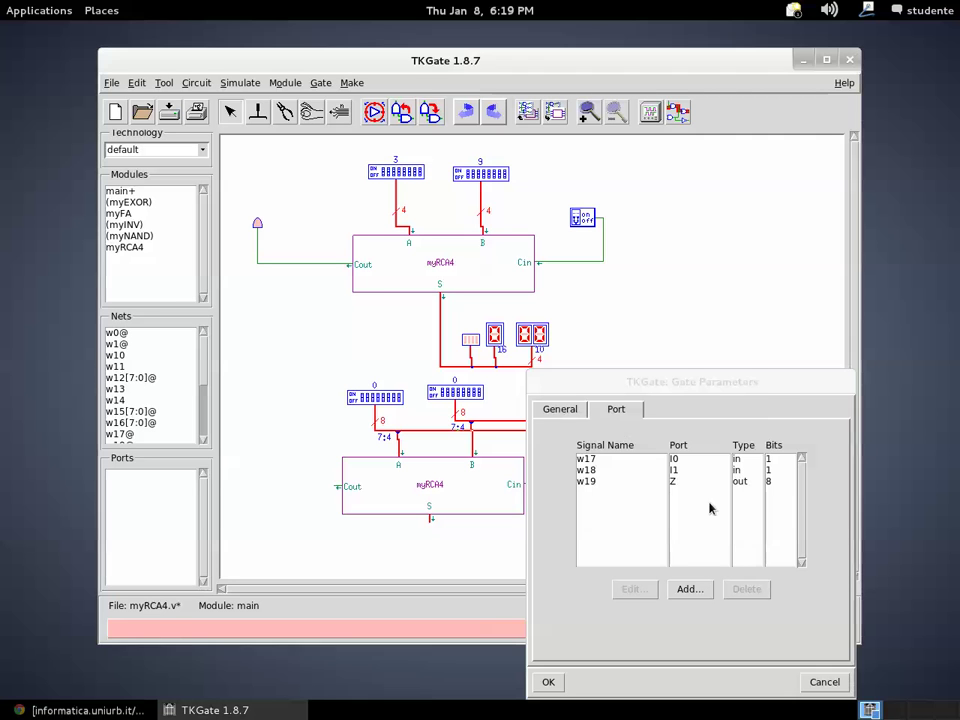
Set the bit widths of the wire merge's input ports I1 and I0 to 4 each and apply the port changes
{"action": "left_click", "coordinate": [779, 470]}
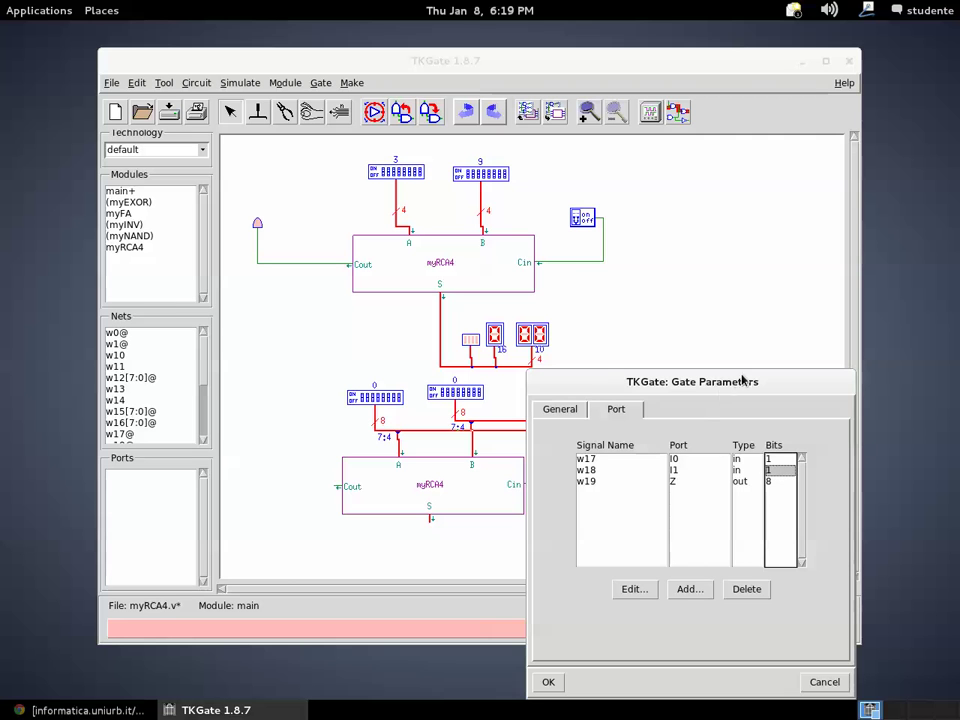
{"action": "double_click", "coordinate": [768, 474]}
{"action": "left_click", "coordinate": [724, 430]}
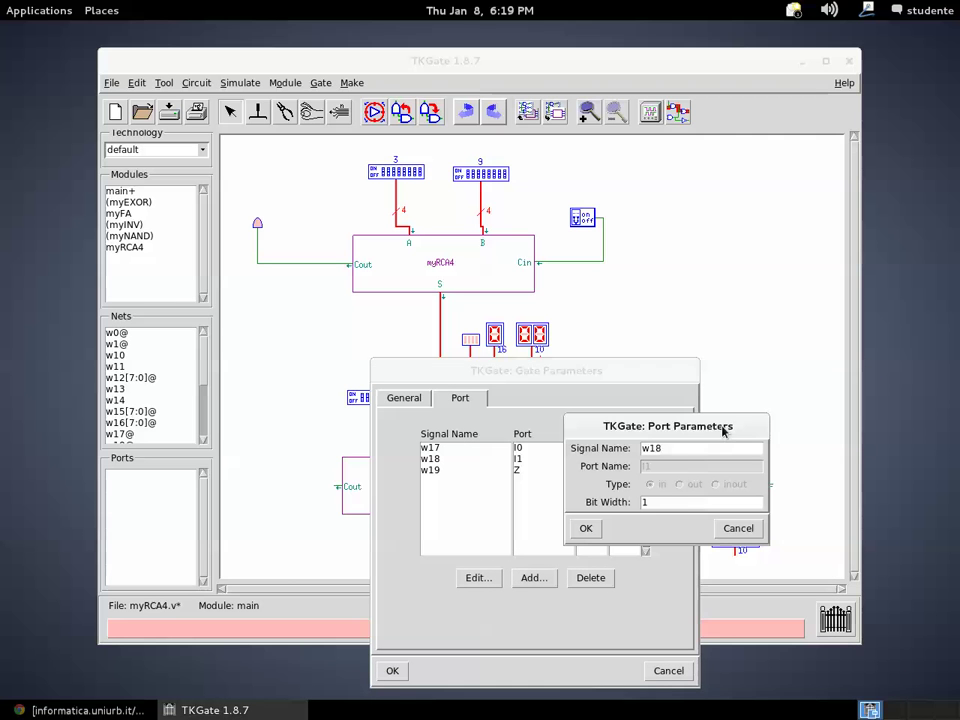
{"action": "left_click", "coordinate": [644, 502]}
{"action": "key", "text": "Delete"}
{"action": "type", "text": "4"}
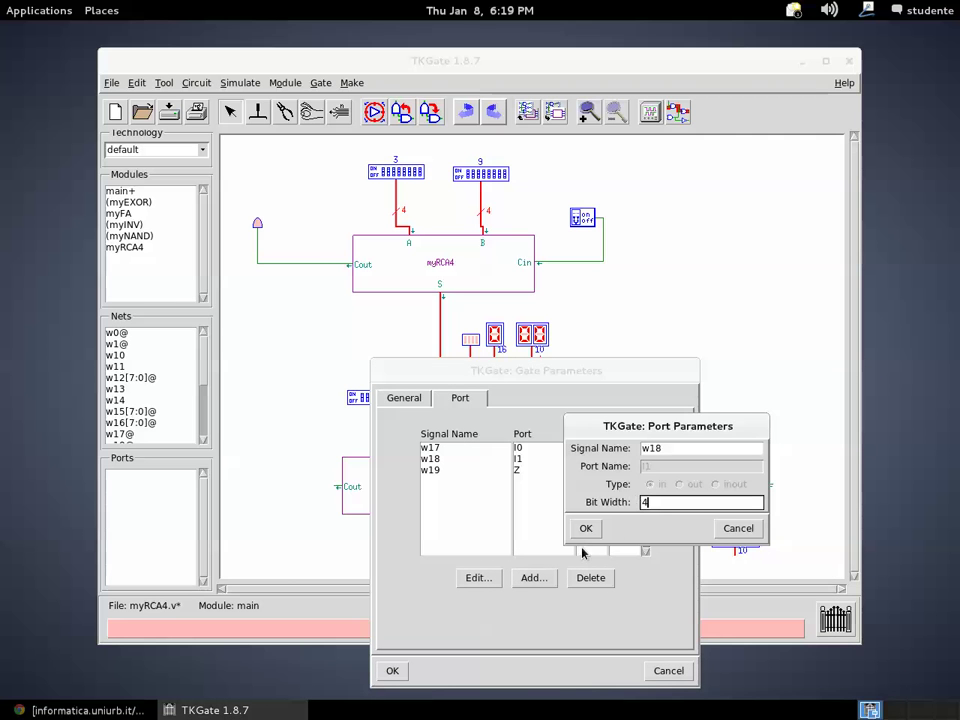
{"action": "key", "text": "Return"}
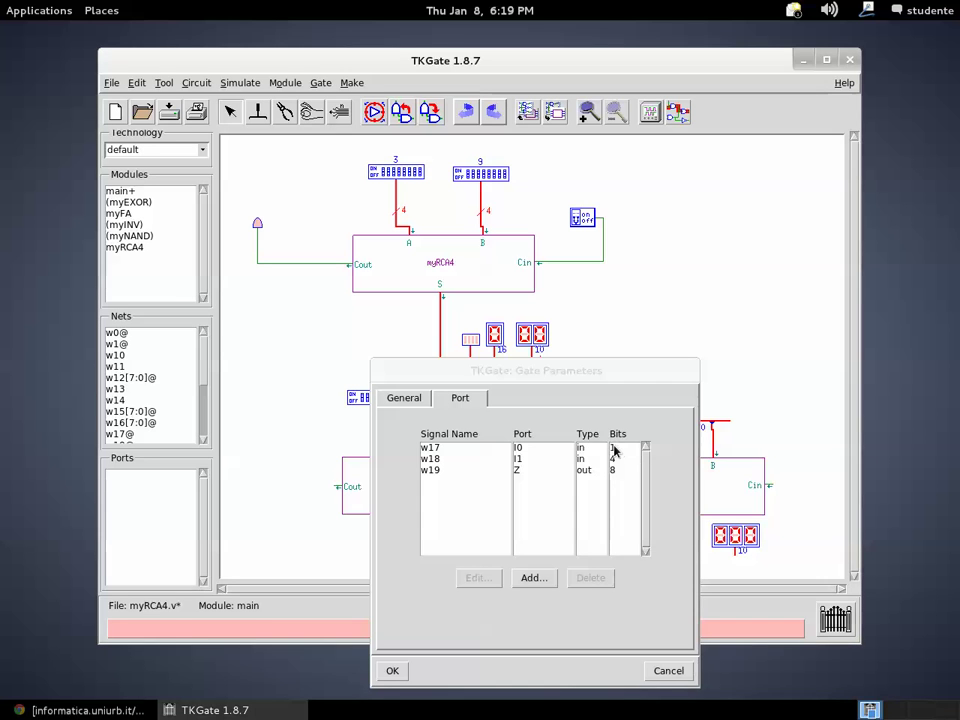
{"action": "left_click", "coordinate": [611, 449]}
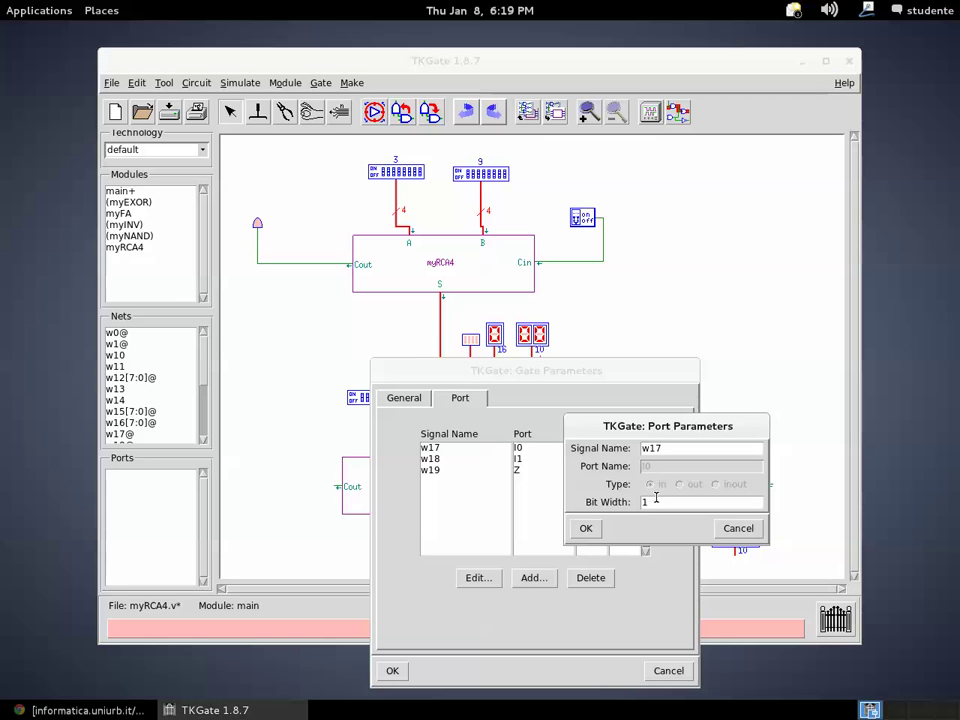
{"action": "double_click", "coordinate": [645, 501]}
{"action": "type", "text": "4"}
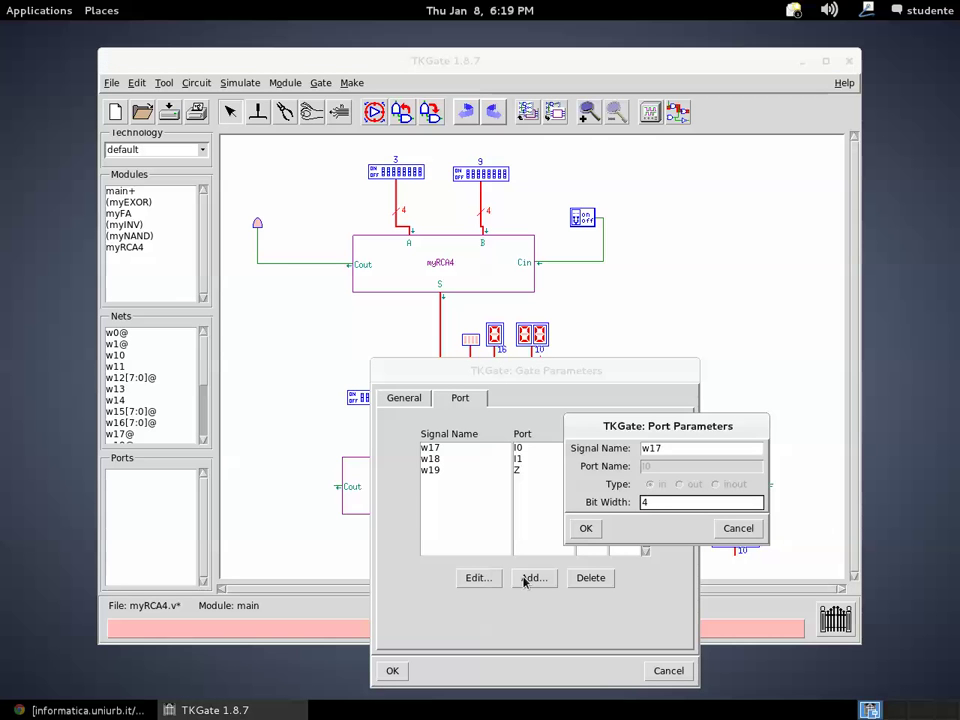
{"action": "left_click", "coordinate": [587, 529]}
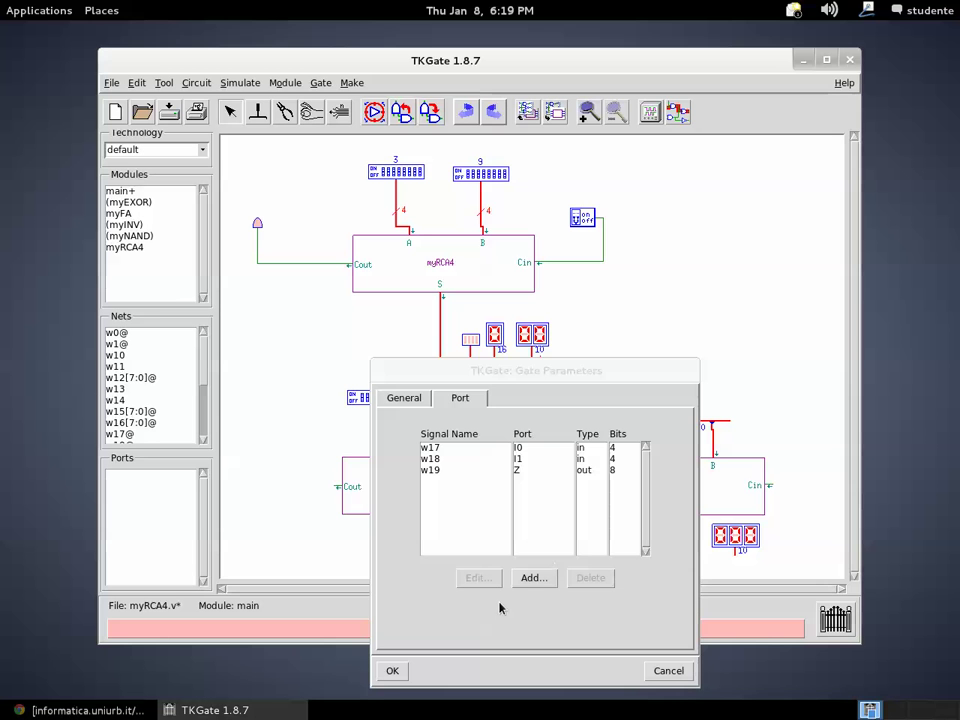
{"action": "left_click", "coordinate": [390, 672]}
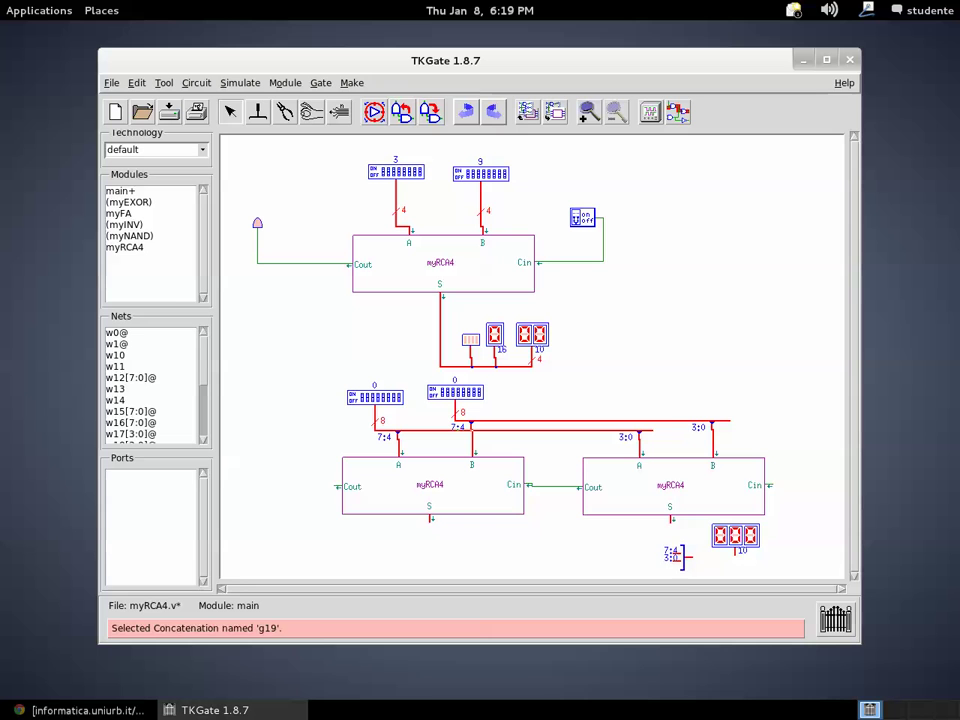
Shift the wire merge slightly right and wire its 8-bit output to the decimal display's input
{"action": "left_click_drag", "start_coordinate": [689, 552], "coordinate": [694, 562]}
{"action": "left_click", "coordinate": [704, 560]}
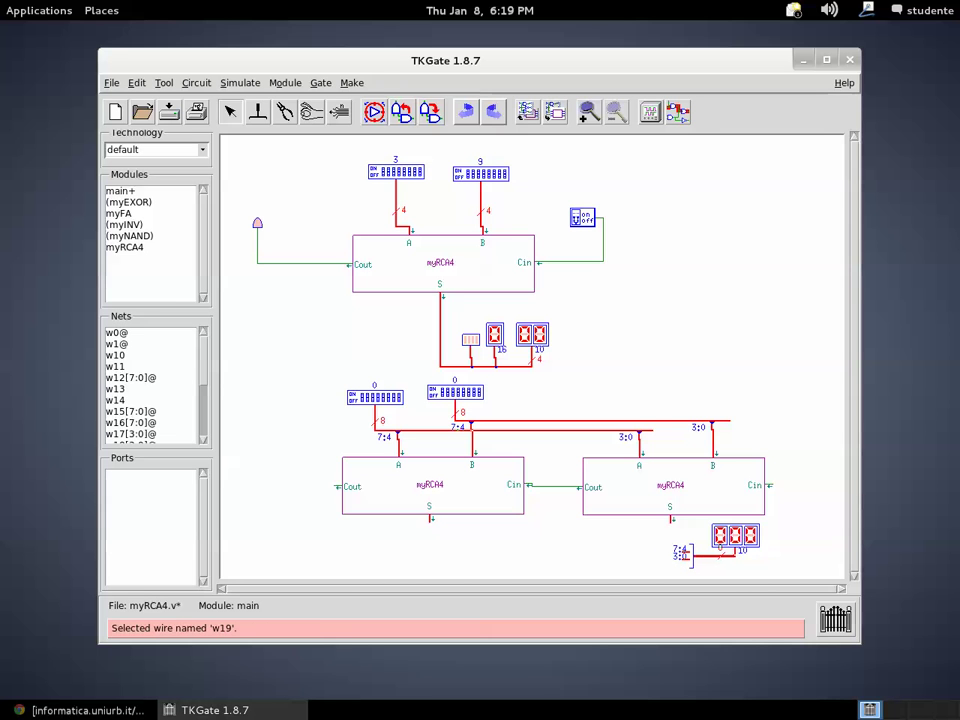
{"action": "left_click_drag", "start_coordinate": [720, 556], "coordinate": [738, 560]}
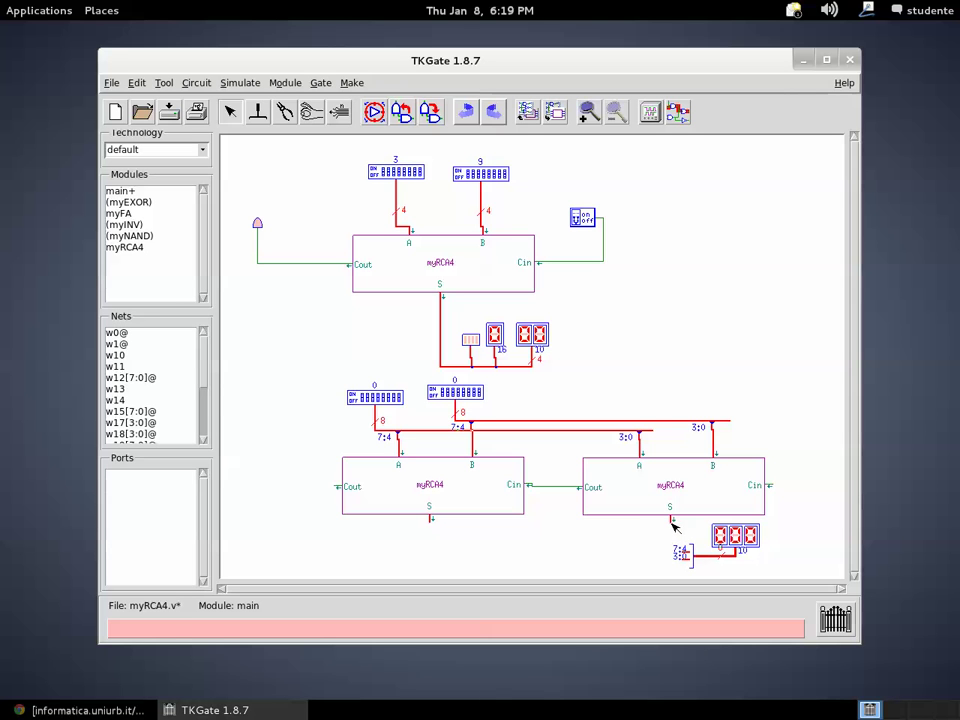
Wire the lower-right adder's S output to the merge's 3:0 input and the lower-left adder's S output to its 7:4 input
{"action": "left_click", "coordinate": [672, 522]}
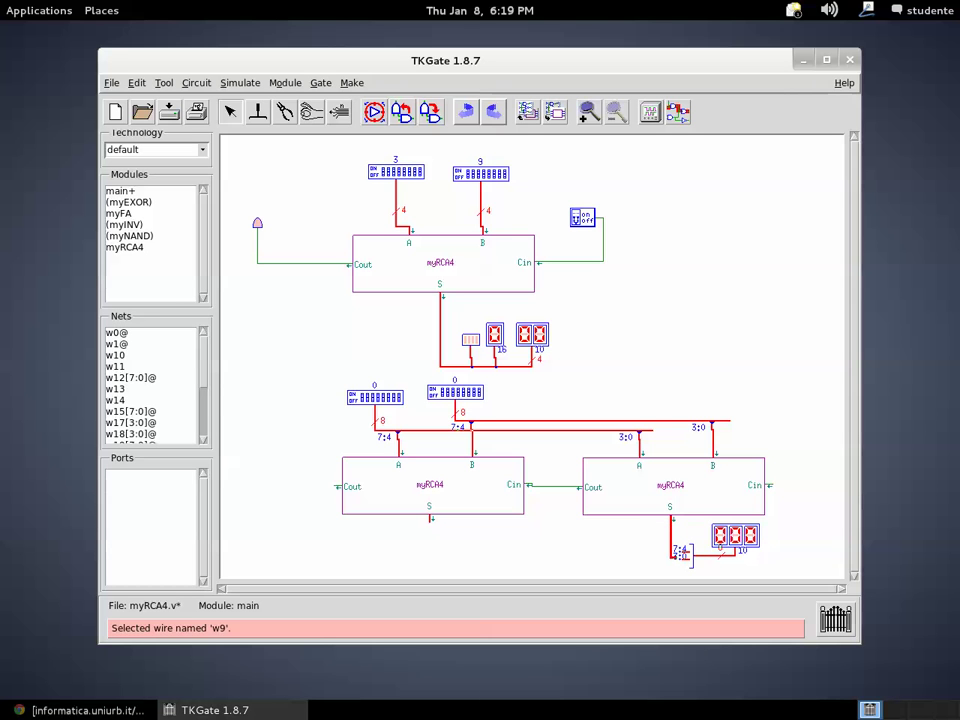
{"action": "left_click_drag", "start_coordinate": [680, 551], "coordinate": [684, 549]}
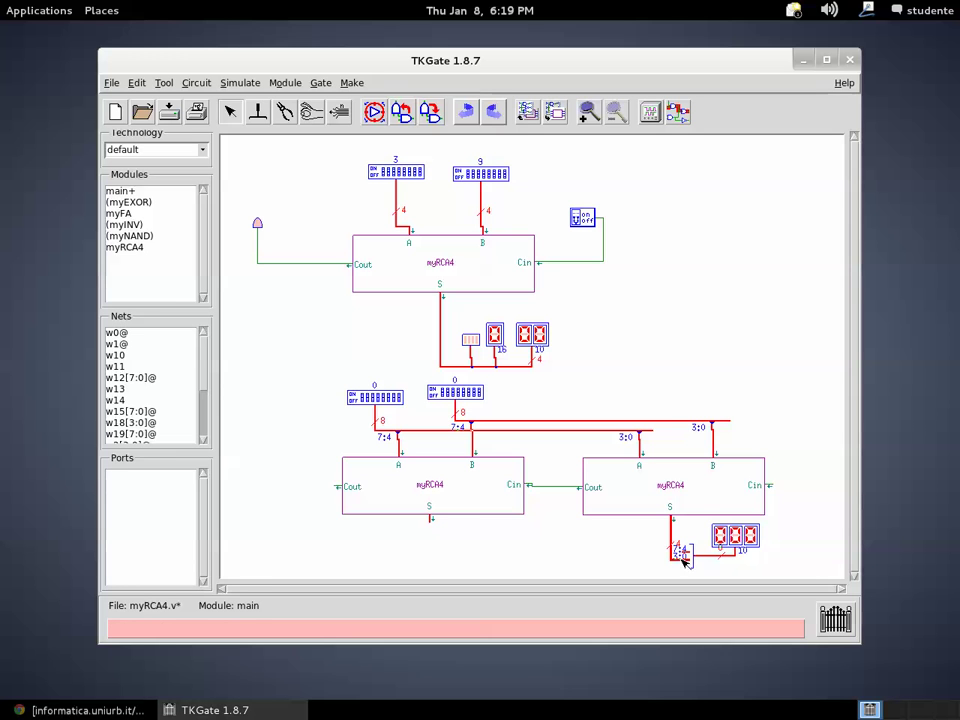
{"action": "left_click_drag", "start_coordinate": [430, 521], "coordinate": [680, 550]}
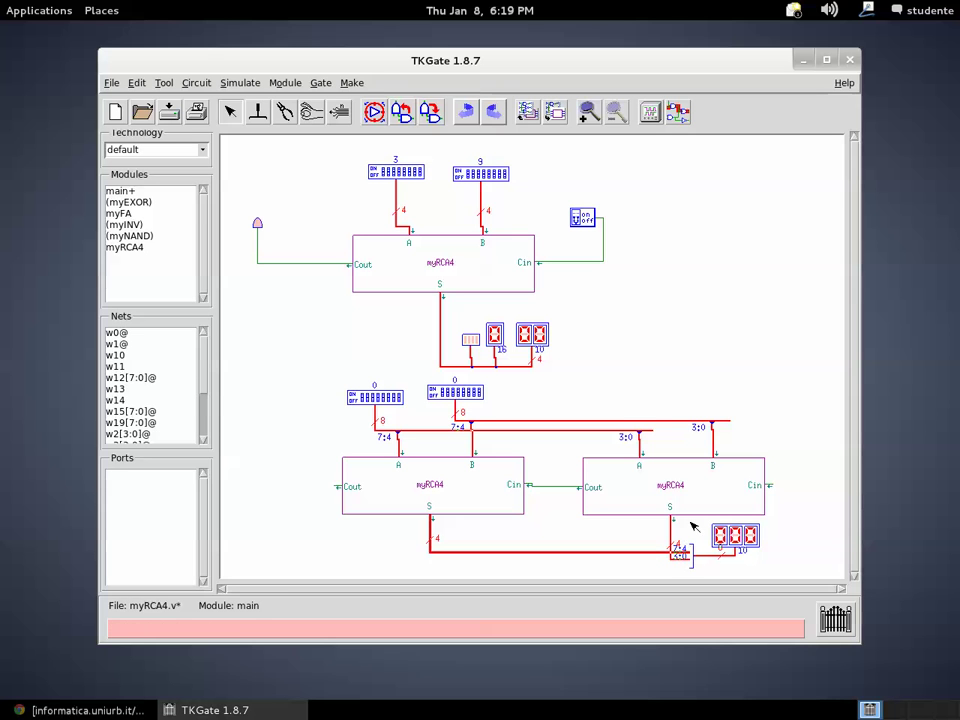
Add a switch beside the lower-right myRCA4 block and wire its output to that block's Cin input
{"action": "right_click", "coordinate": [789, 461]}
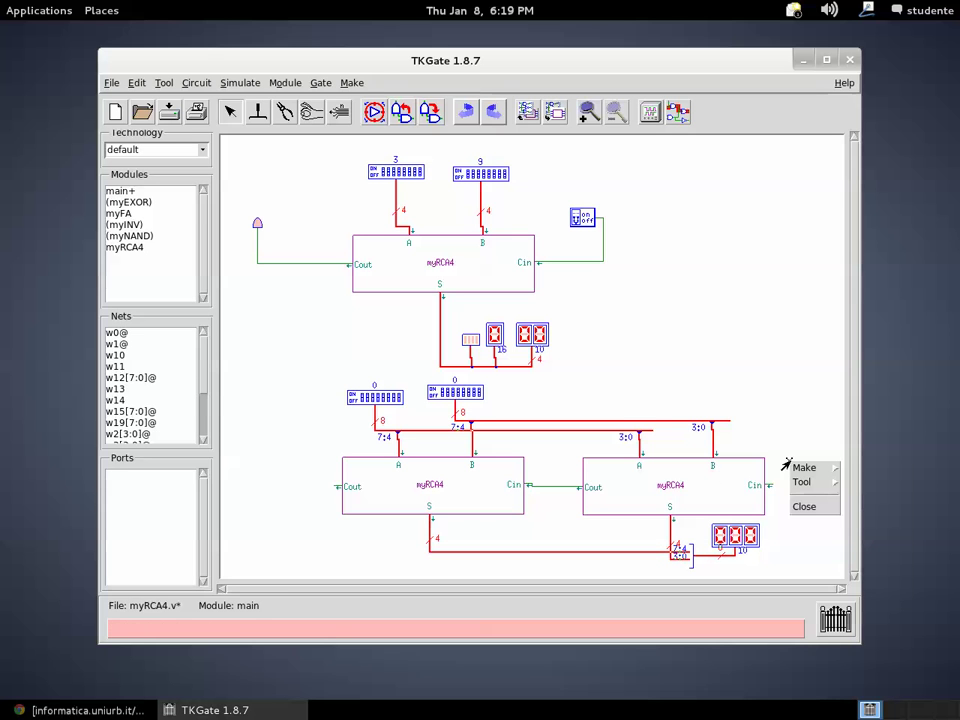
{"action": "mouse_move", "coordinate": [800, 467]}
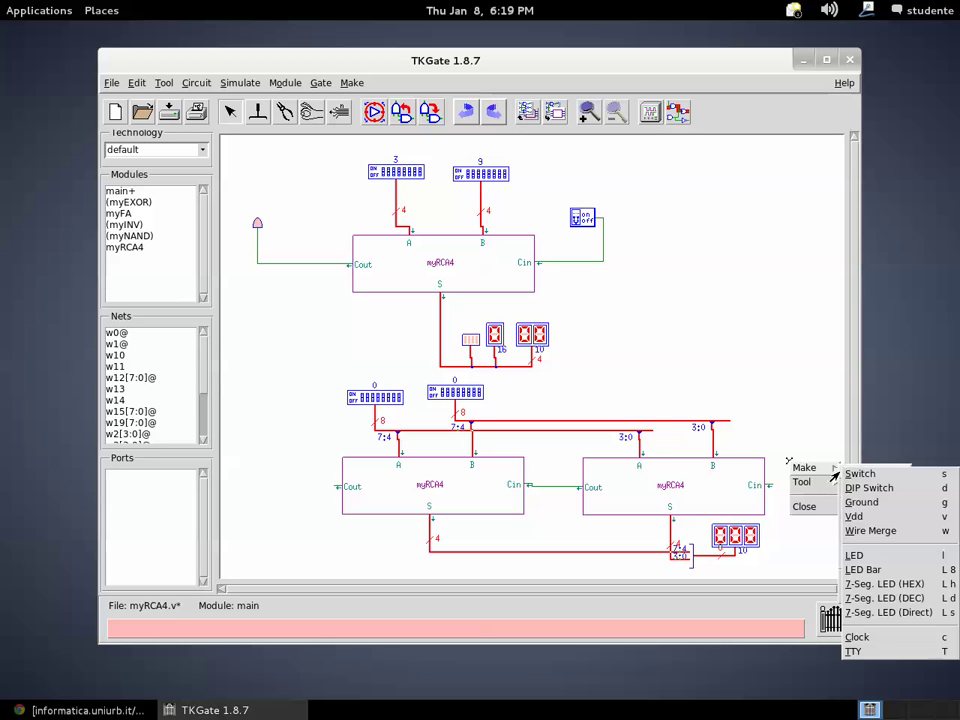
{"action": "left_click", "coordinate": [840, 476]}
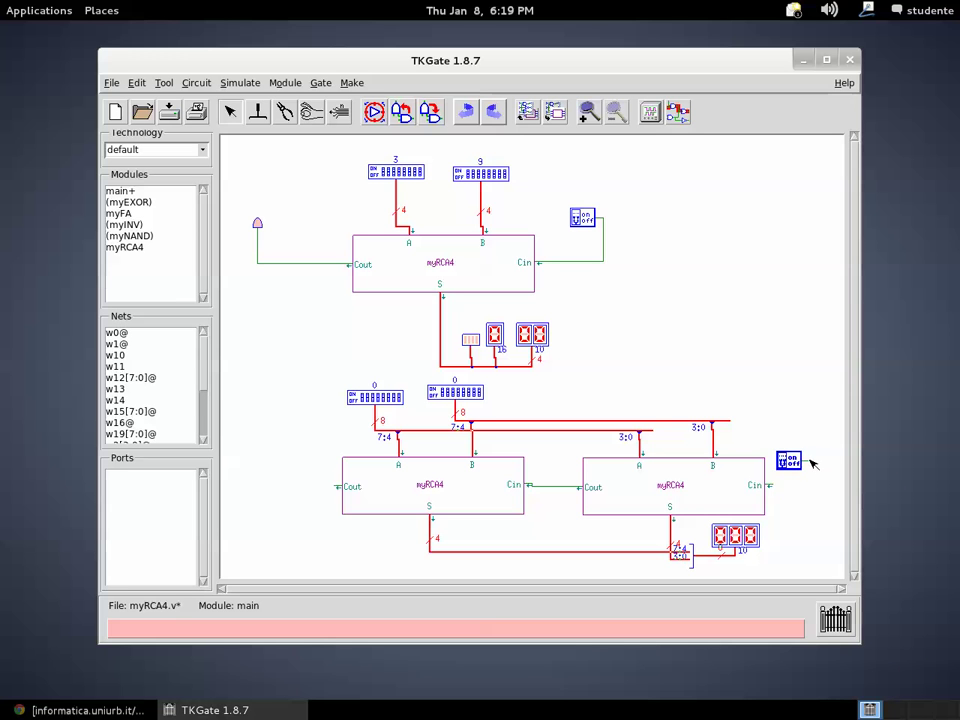
{"action": "left_click", "coordinate": [809, 461]}
{"action": "left_click_drag", "start_coordinate": [802, 481], "coordinate": [777, 487]}
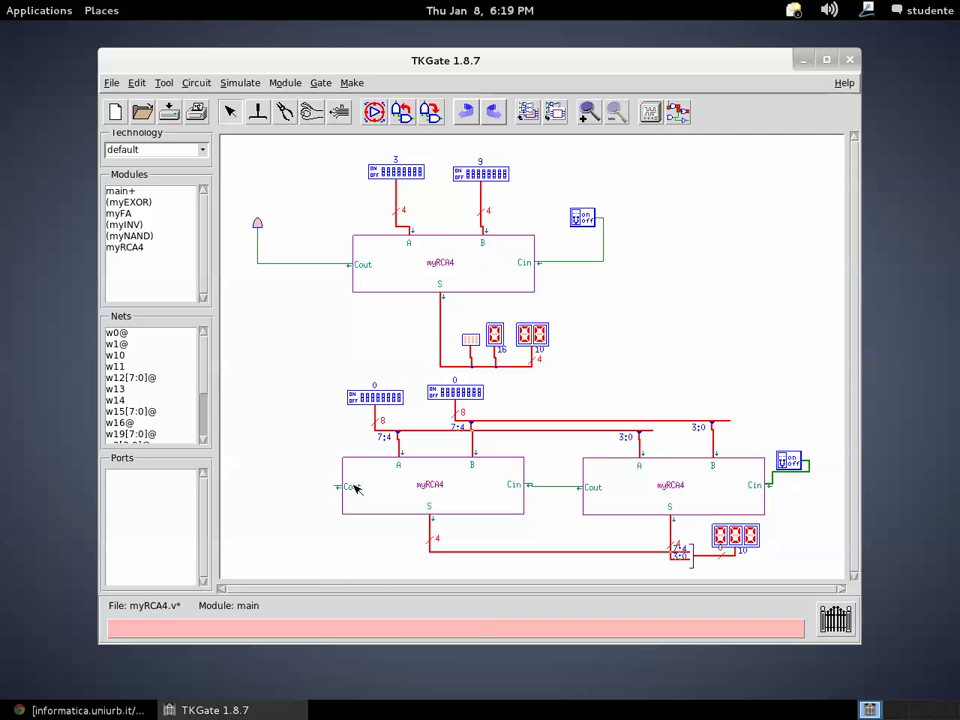
Add an LED beside the lower-left myRCA4 block and wire that block's Cout output to it
{"action": "right_click", "coordinate": [270, 456]}
{"action": "mouse_move", "coordinate": [329, 467]}
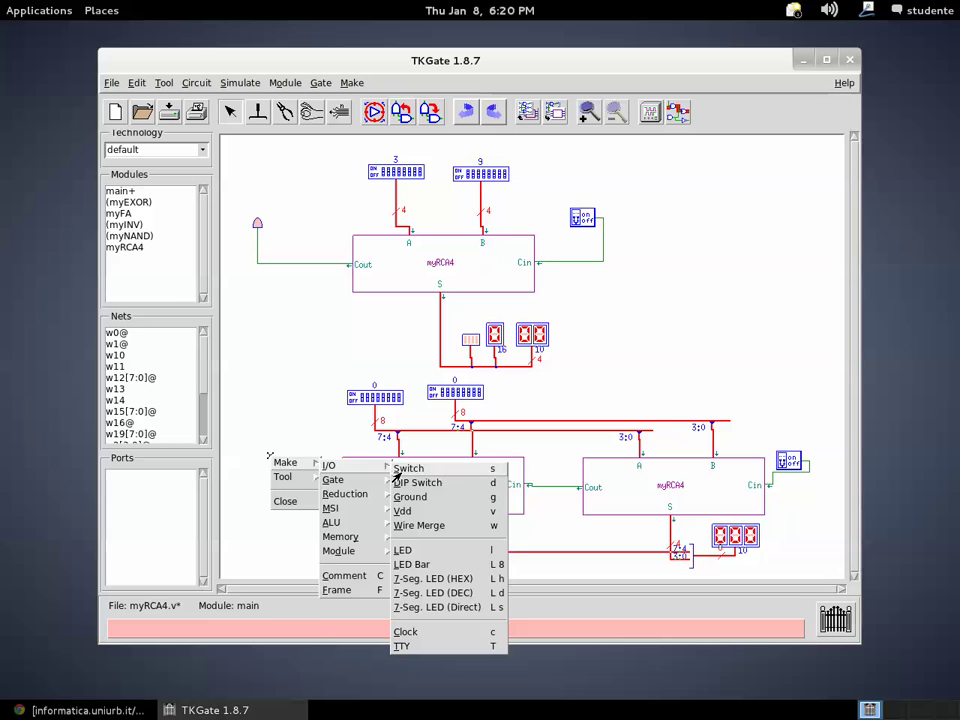
{"action": "left_click", "coordinate": [402, 550]}
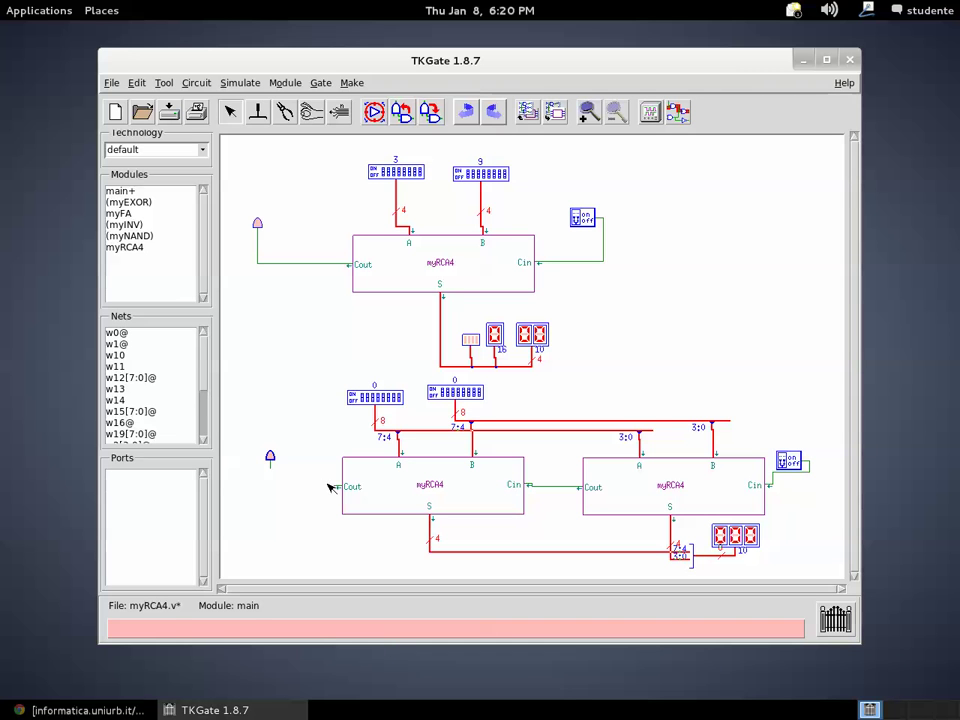
{"action": "left_click_drag", "start_coordinate": [335, 488], "coordinate": [270, 467]}
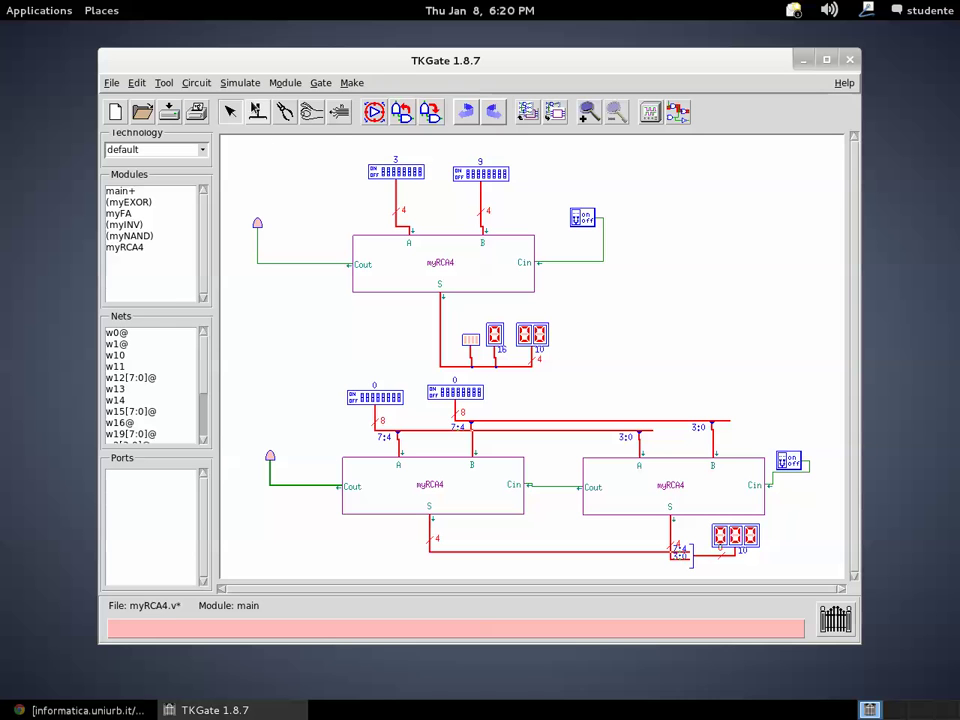
Begin the simulation and move the scope window clear of the circuit
{"action": "left_click", "coordinate": [240, 83]}
{"action": "left_click", "coordinate": [255, 110]}
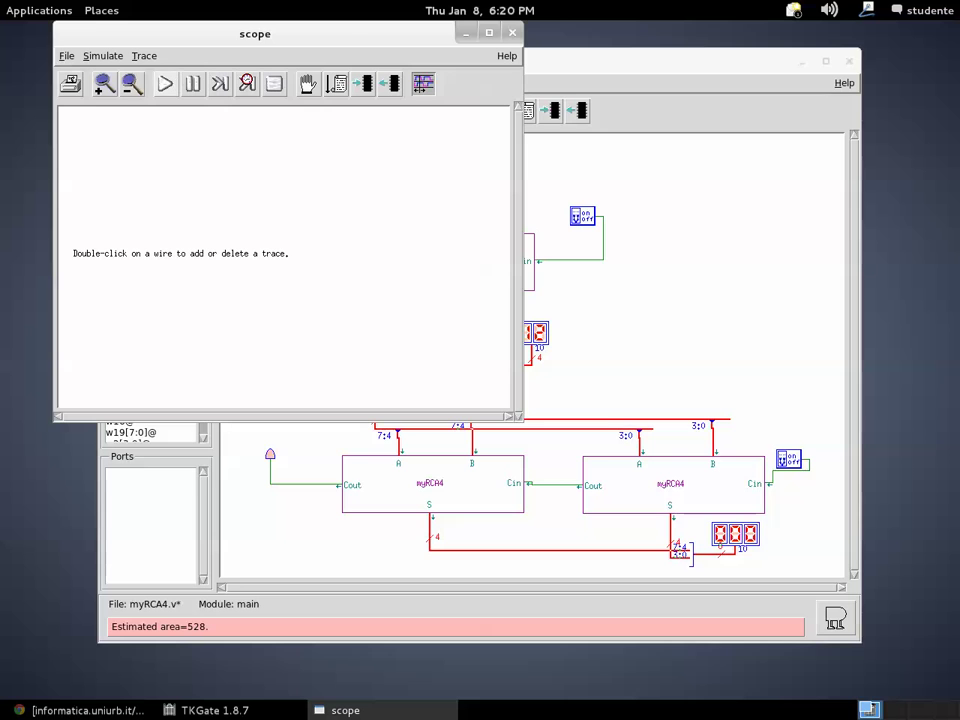
{"action": "left_click_drag", "start_coordinate": [403, 41], "coordinate": [808, 588]}
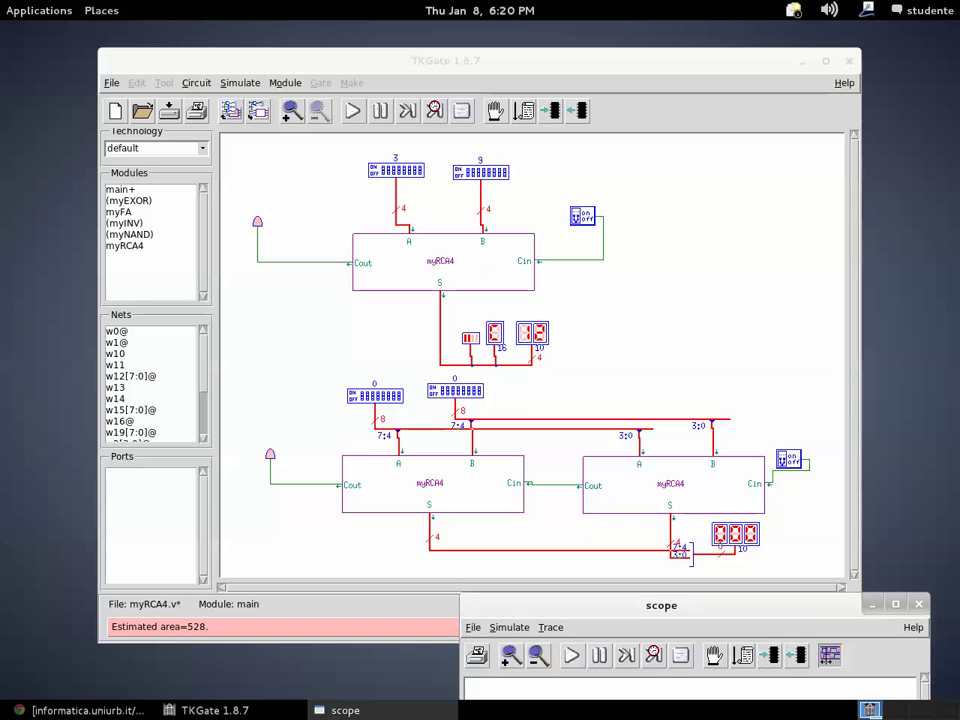
Set the value of the lower 8-bit DIP switch feeding the A inputs to 35 and close its value dialog
{"action": "left_click", "coordinate": [390, 396]}
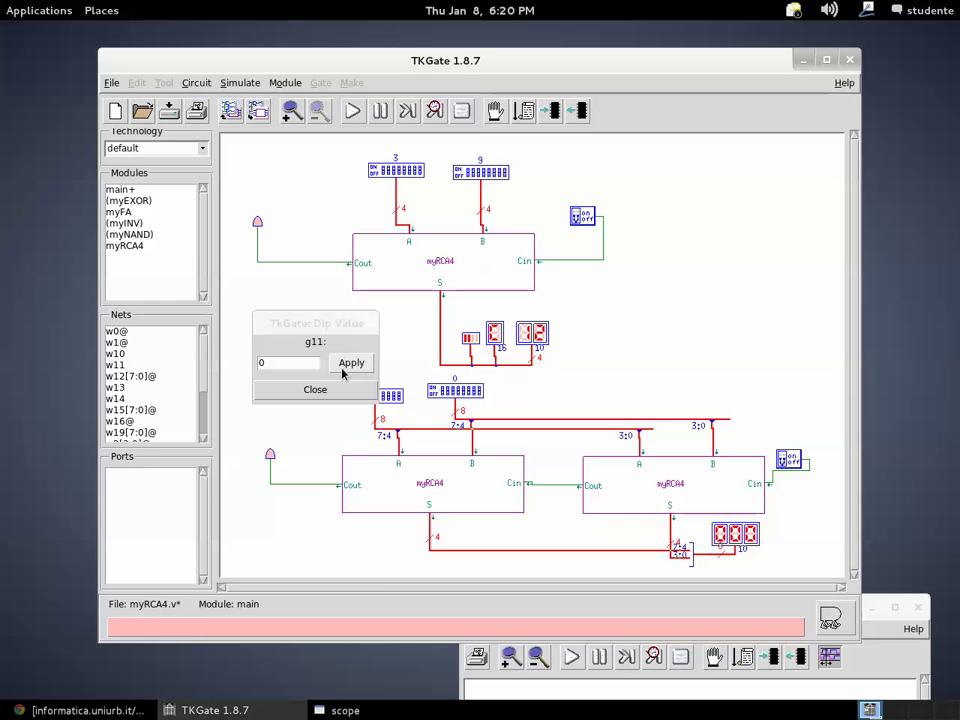
{"action": "left_click", "coordinate": [265, 363]}
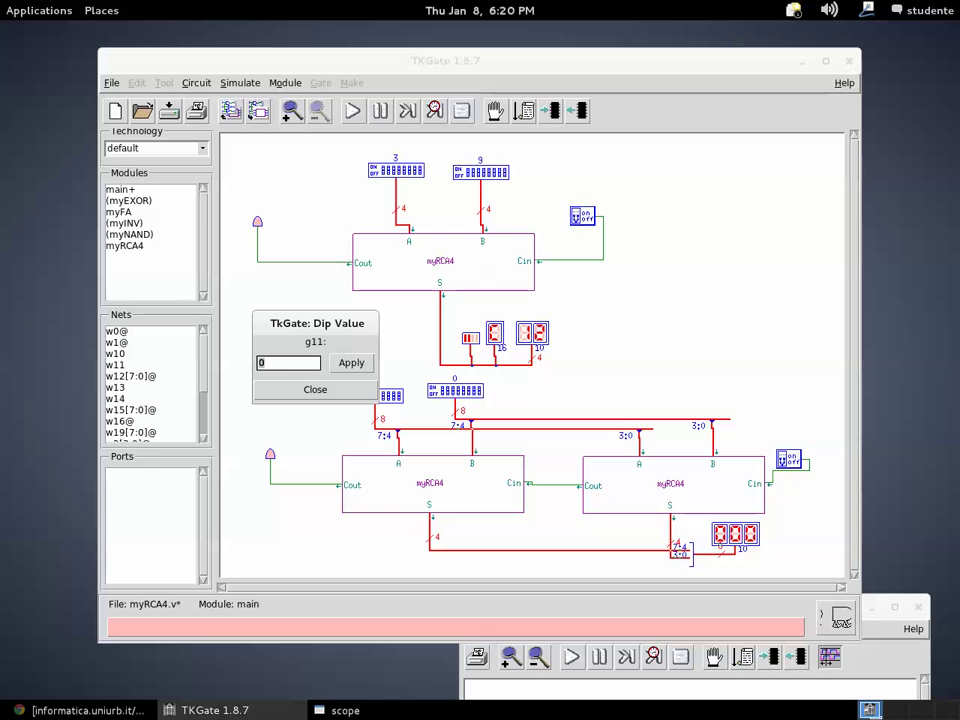
{"action": "double_click", "coordinate": [262, 363]}
{"action": "left_click", "coordinate": [356, 365]}
{"action": "left_click", "coordinate": [324, 389]}
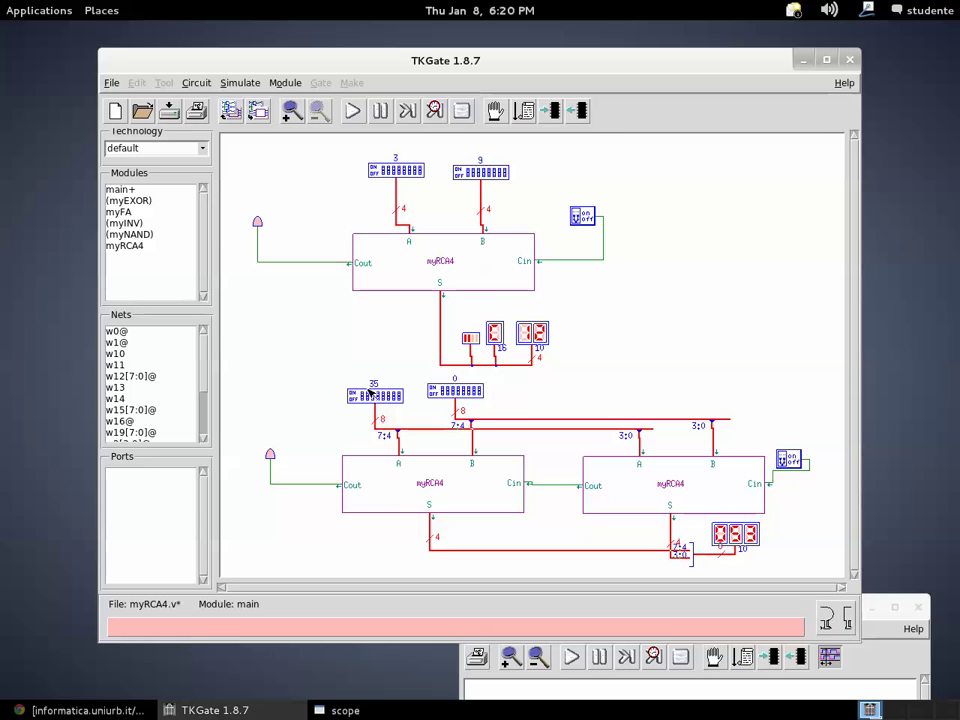
Set the value of the lower 8-bit DIP switch feeding the B inputs to 78 and close its value dialog
{"action": "left_click", "coordinate": [455, 390]}
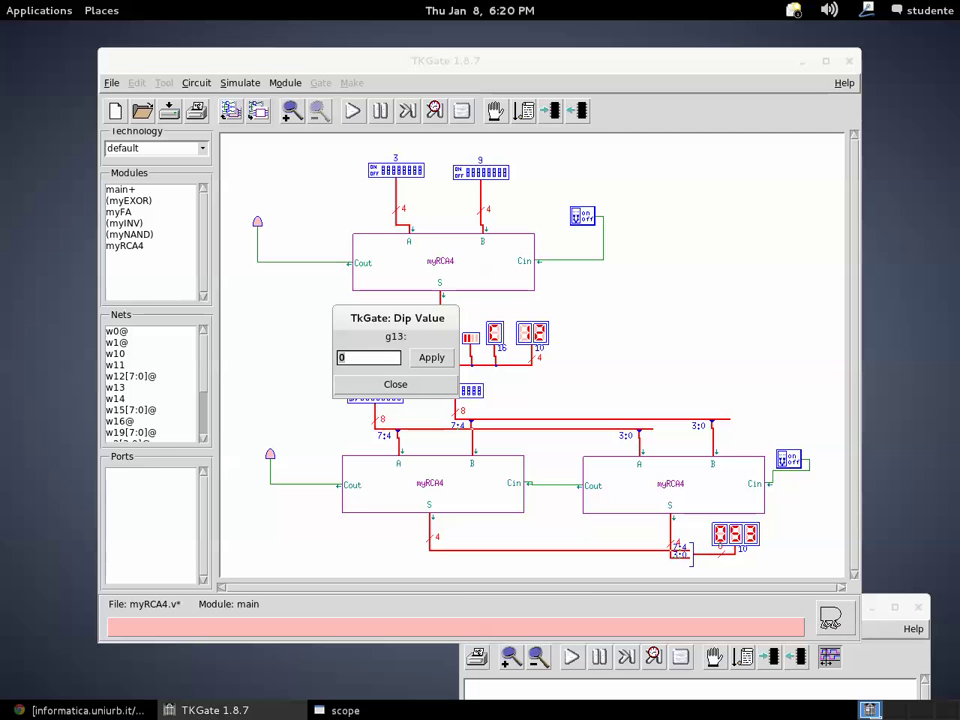
{"action": "key", "text": "BackSpace"}
{"action": "type", "text": "78"}
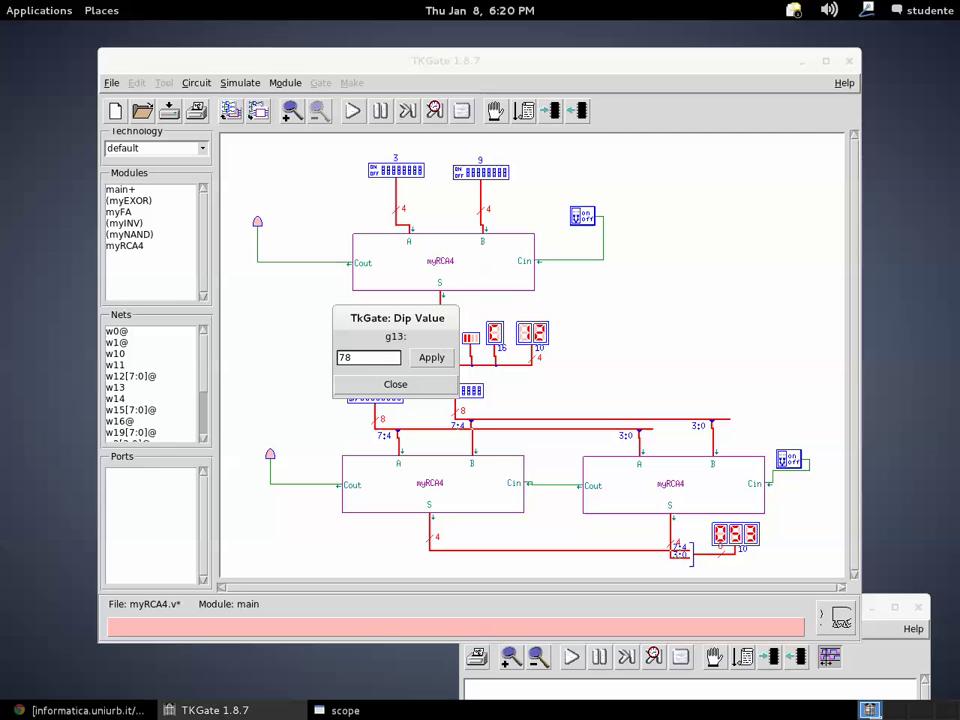
{"action": "left_click", "coordinate": [433, 360]}
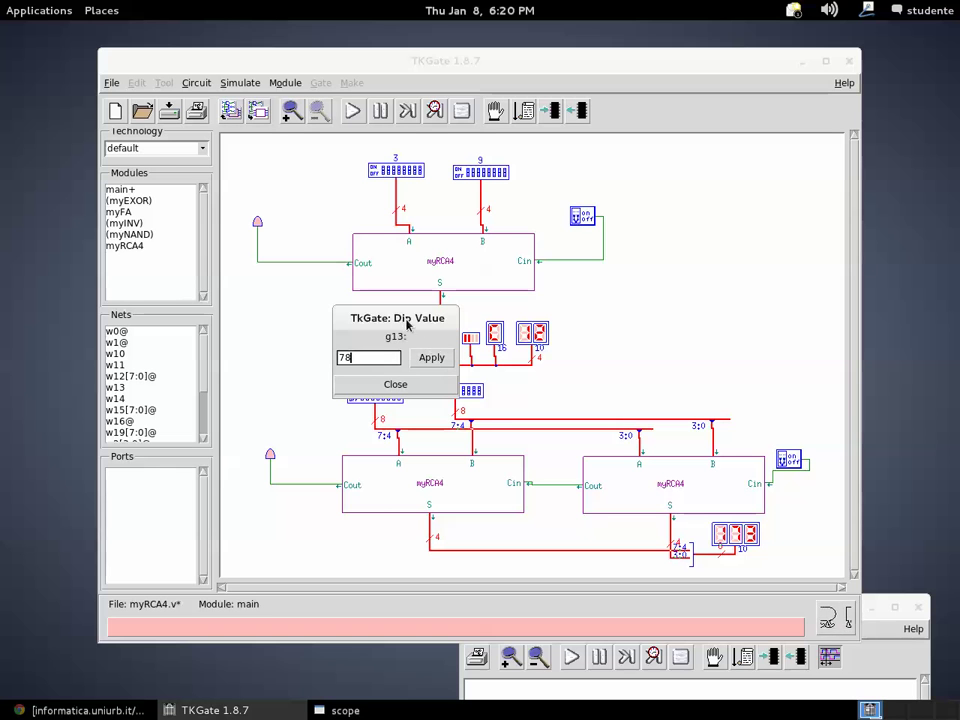
{"action": "left_click_drag", "start_coordinate": [407, 323], "coordinate": [707, 258]}
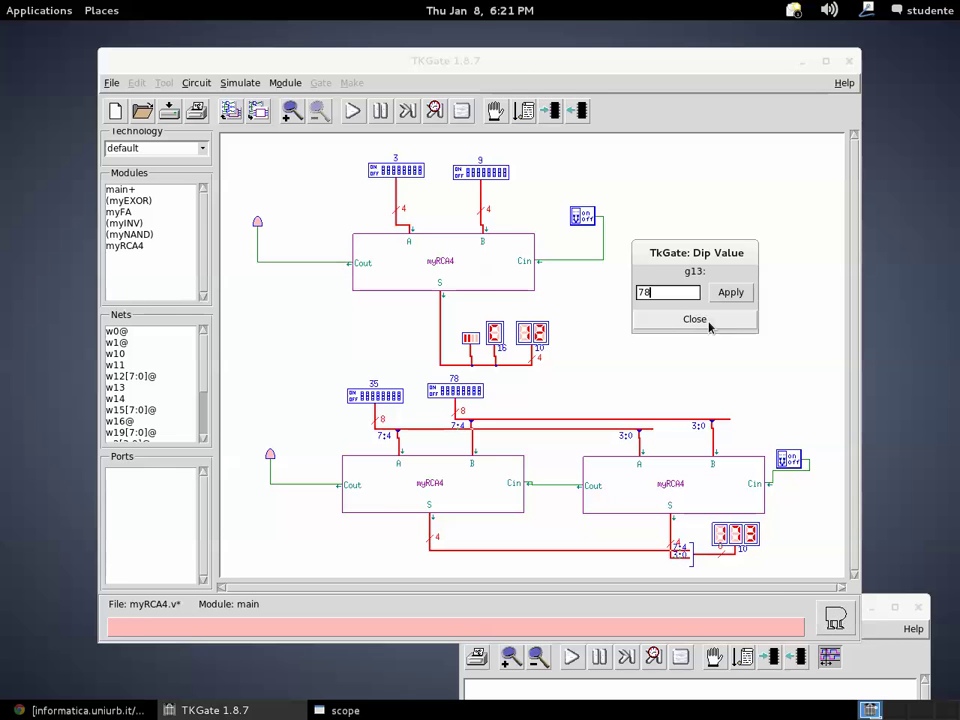
{"action": "left_click", "coordinate": [709, 326]}
End the simulation and inspect the general, port and switch value properties of the 8-bit DIP switch feeding the B inputs
{"action": "left_click", "coordinate": [480, 391]}
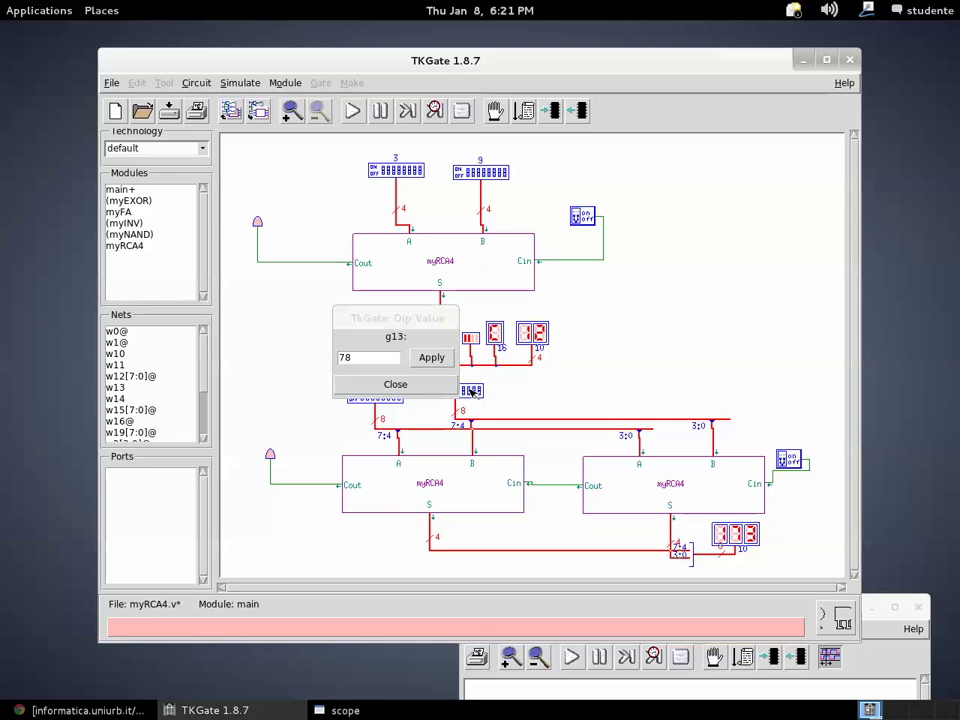
{"action": "left_click", "coordinate": [435, 387]}
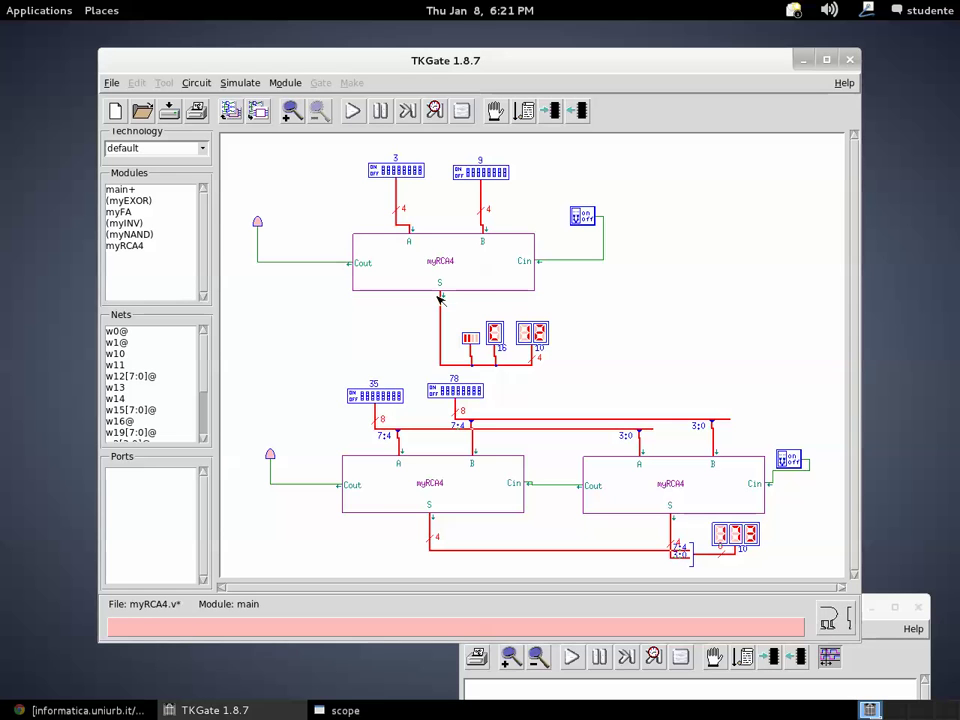
{"action": "left_click", "coordinate": [455, 111]}
{"action": "right_click", "coordinate": [464, 393]}
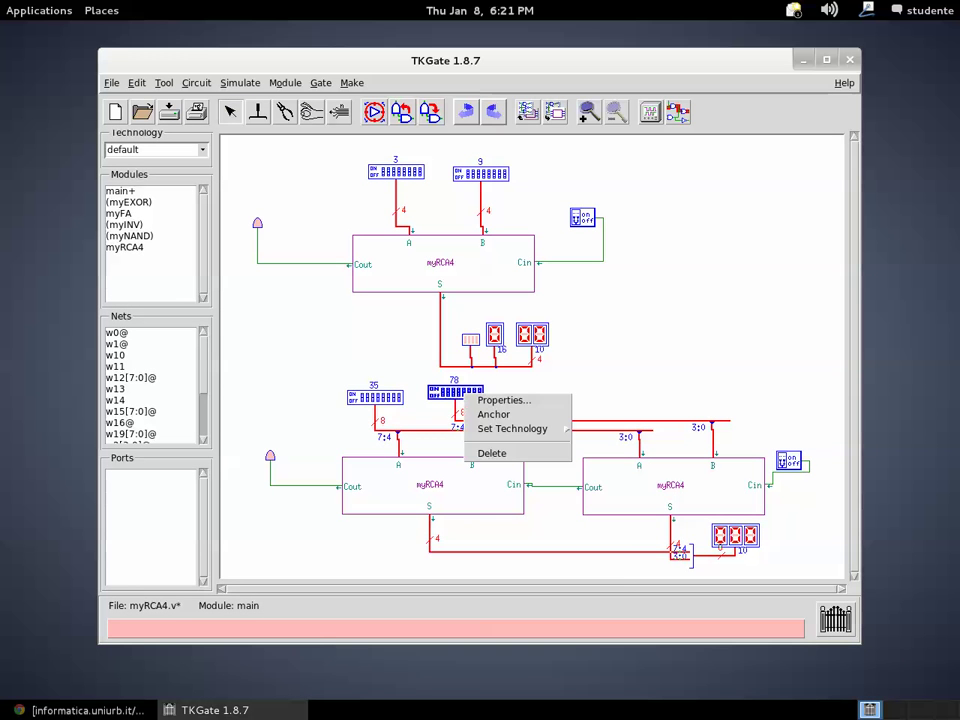
{"action": "left_click", "coordinate": [492, 400]}
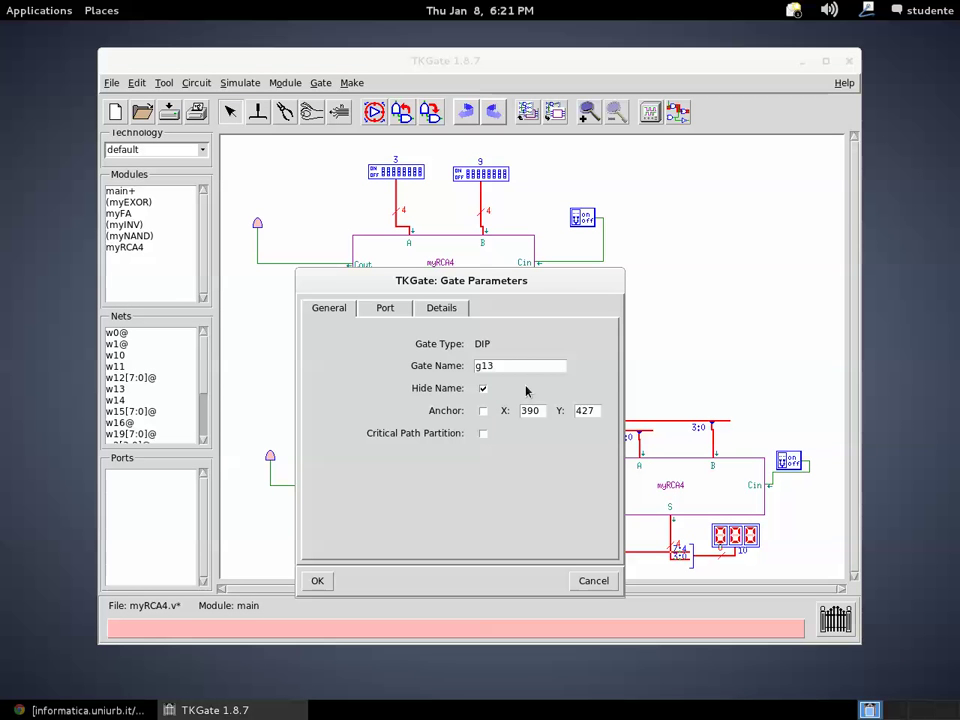
{"action": "left_click", "coordinate": [385, 308]}
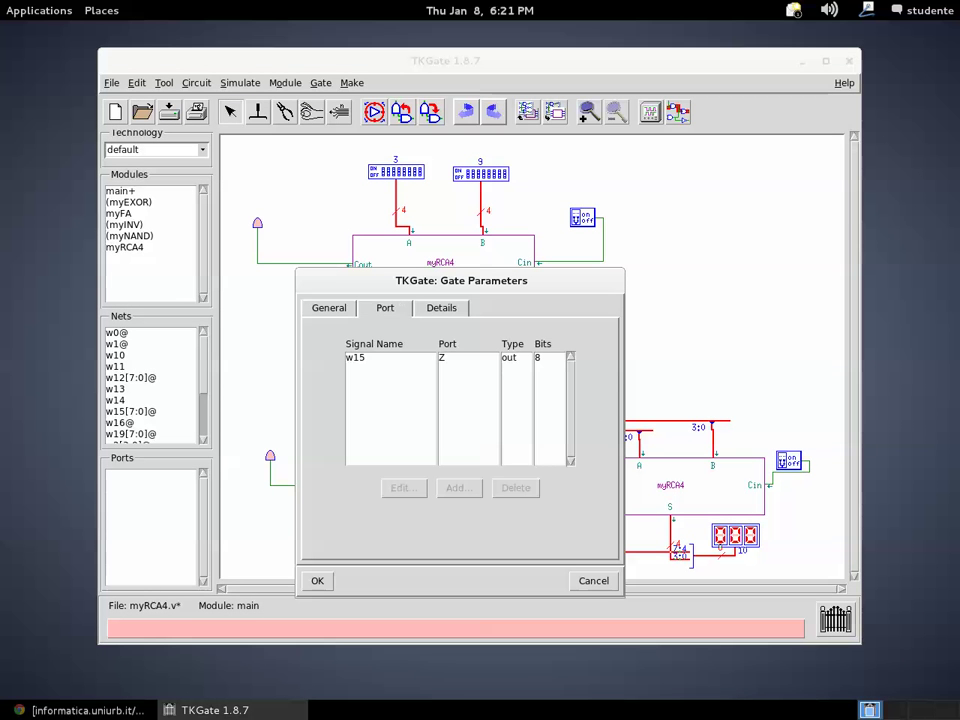
{"action": "left_click", "coordinate": [442, 309]}
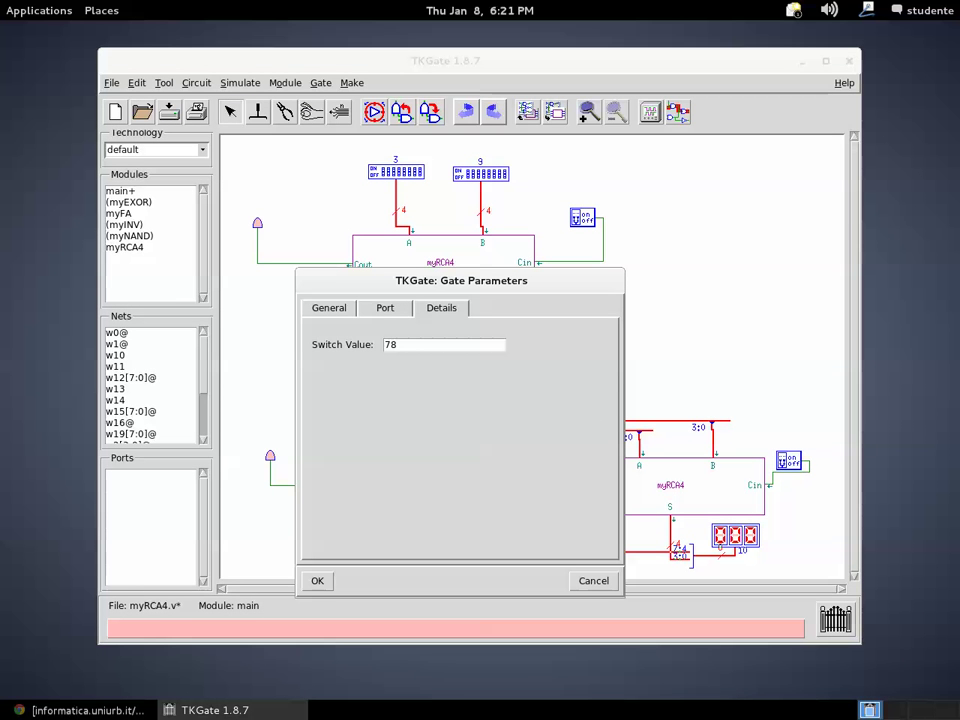
{"action": "left_click", "coordinate": [385, 310]}
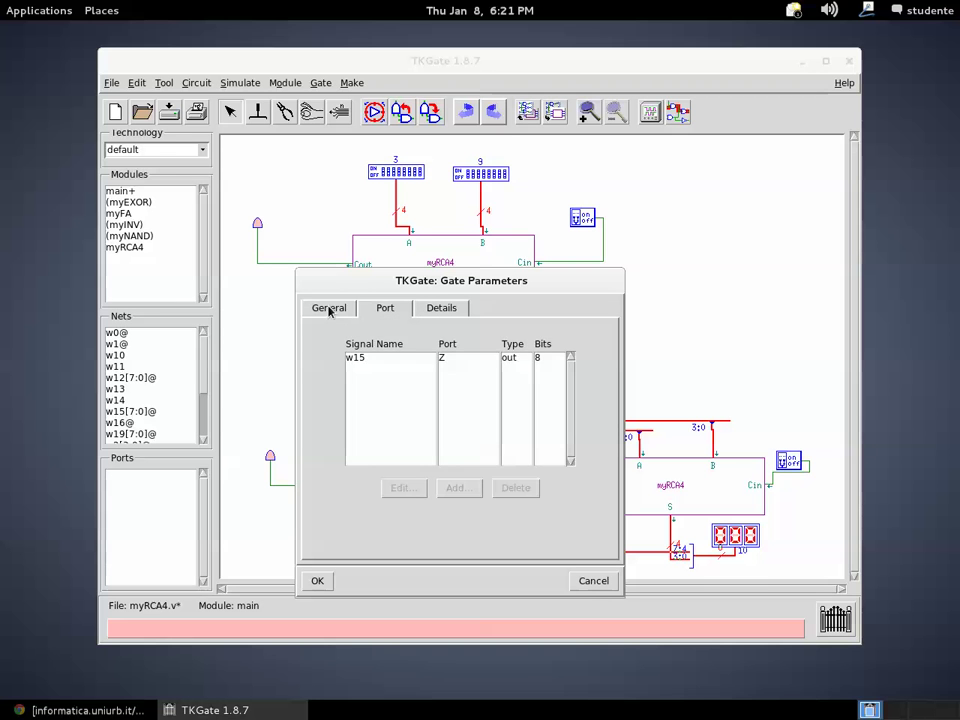
{"action": "left_click", "coordinate": [329, 309]}
{"action": "left_click", "coordinate": [607, 580]}
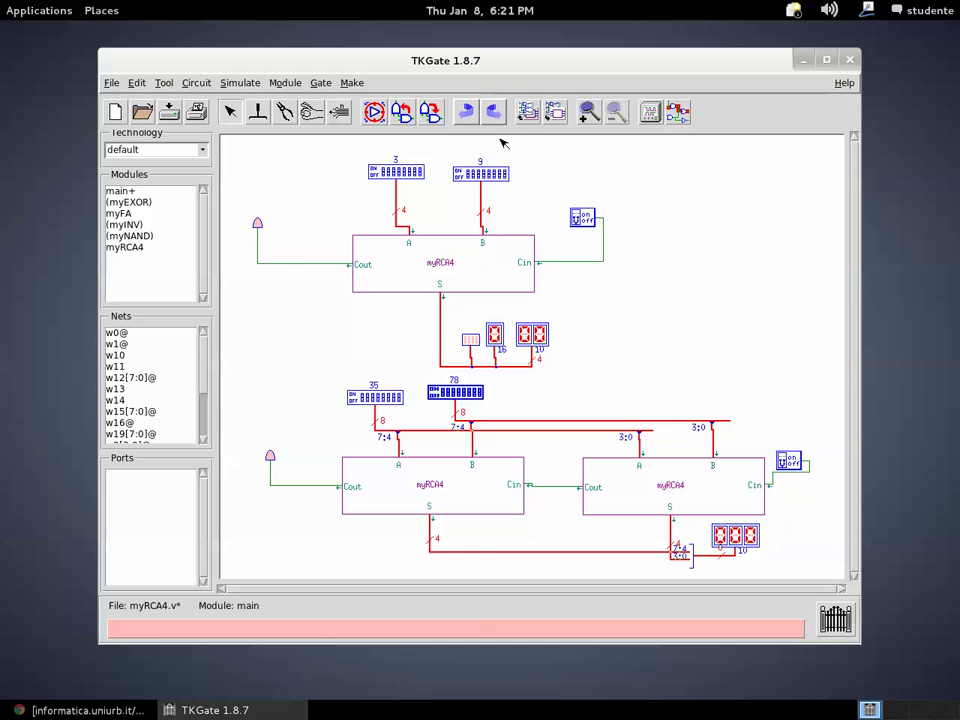
Begin the simulation again, run it and minimize the scope window
{"action": "left_click", "coordinate": [250, 84]}
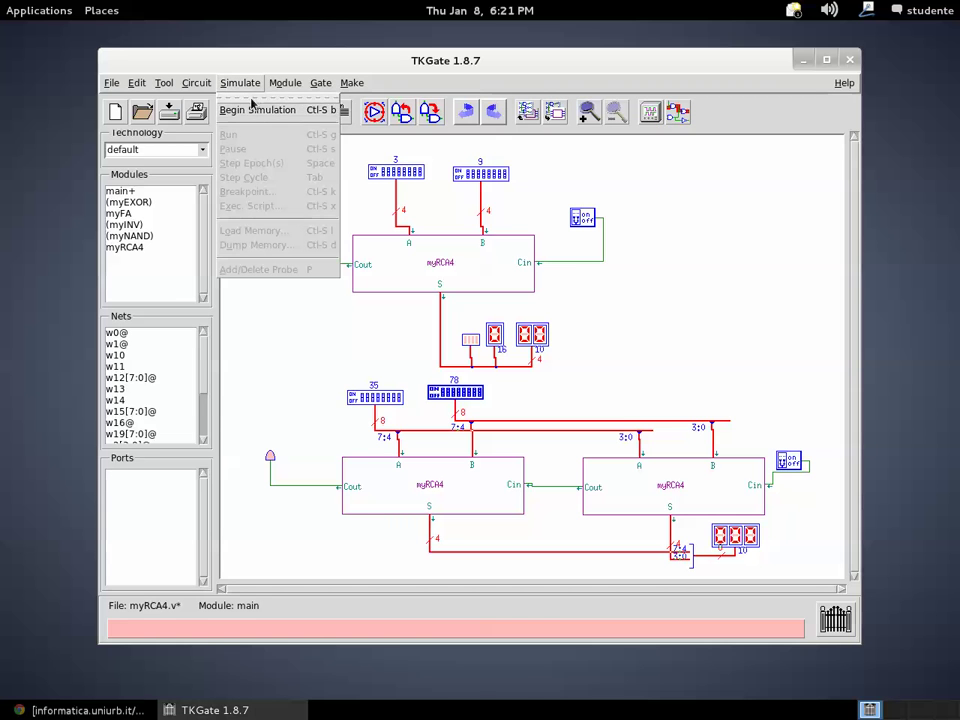
{"action": "left_click", "coordinate": [251, 107]}
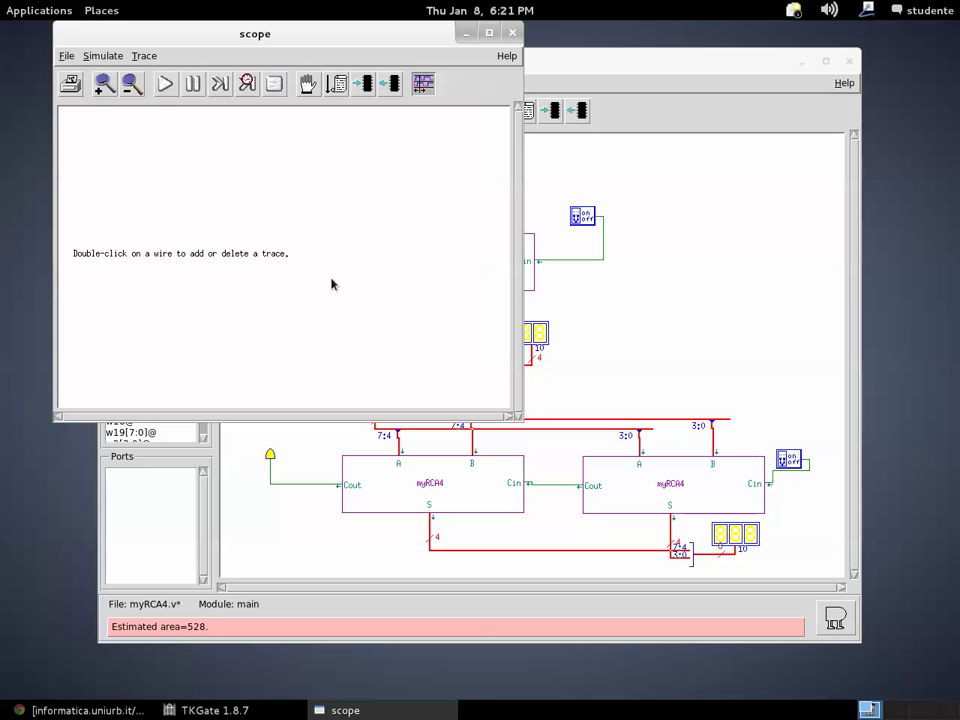
{"action": "left_click", "coordinate": [164, 83]}
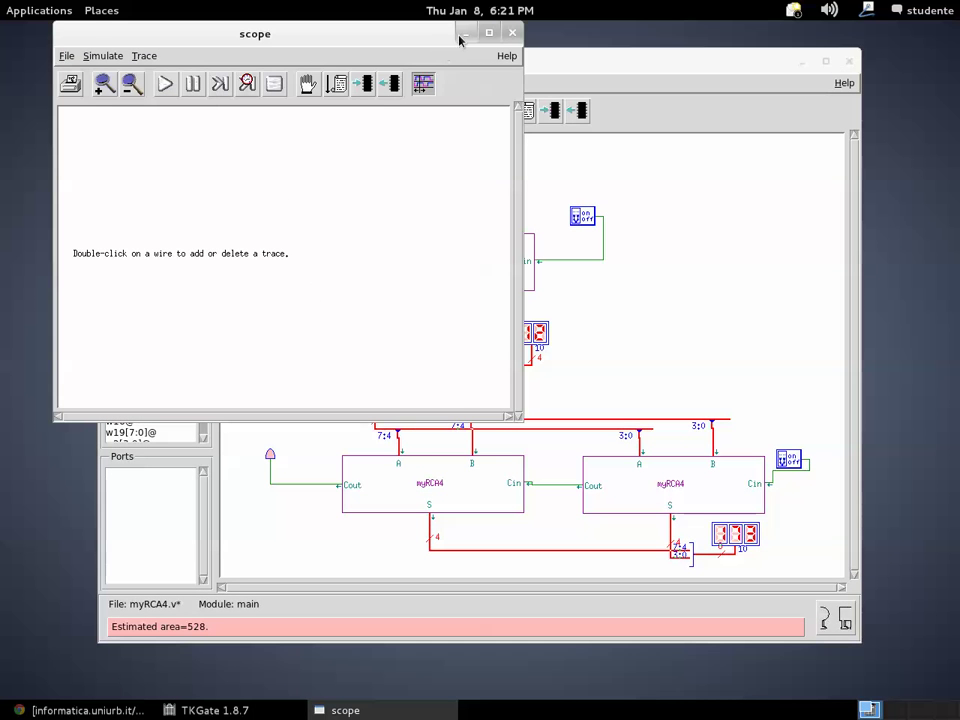
{"action": "left_click", "coordinate": [463, 33]}
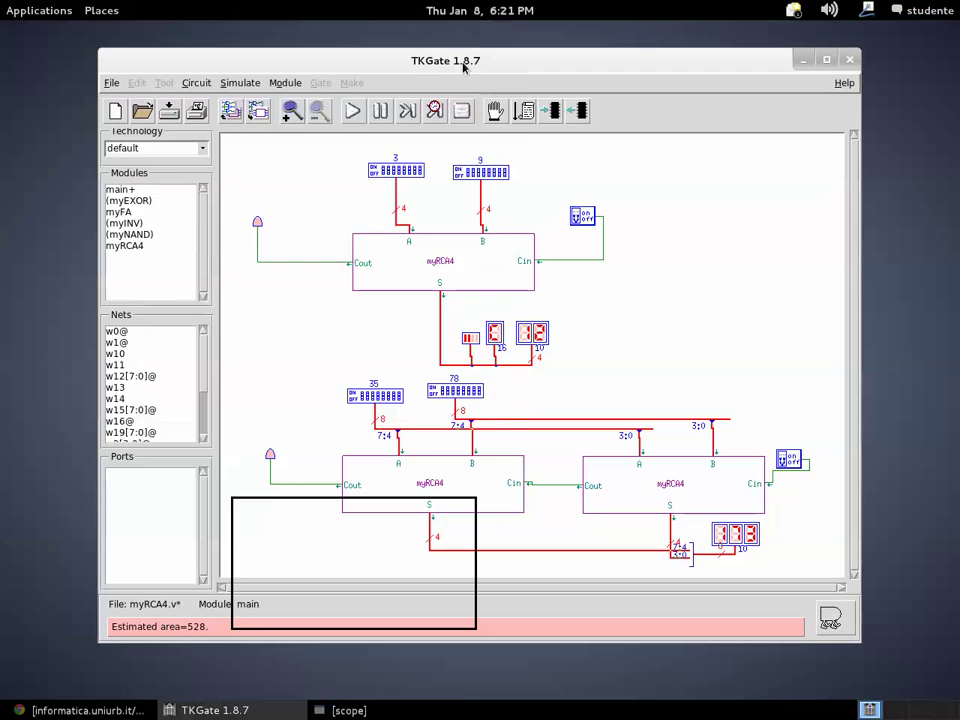
Try to set the value of the 8-bit DIP switch feeding the B inputs to 255
{"action": "left_click", "coordinate": [465, 397]}
{"action": "type", "text": "255"}
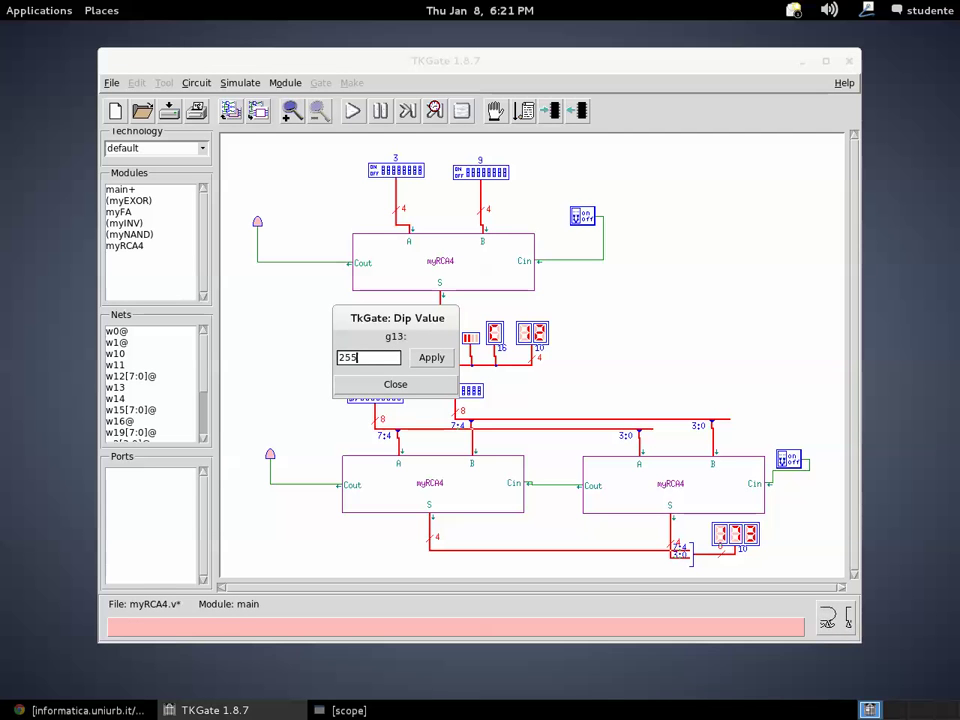
{"action": "left_click", "coordinate": [437, 359]}
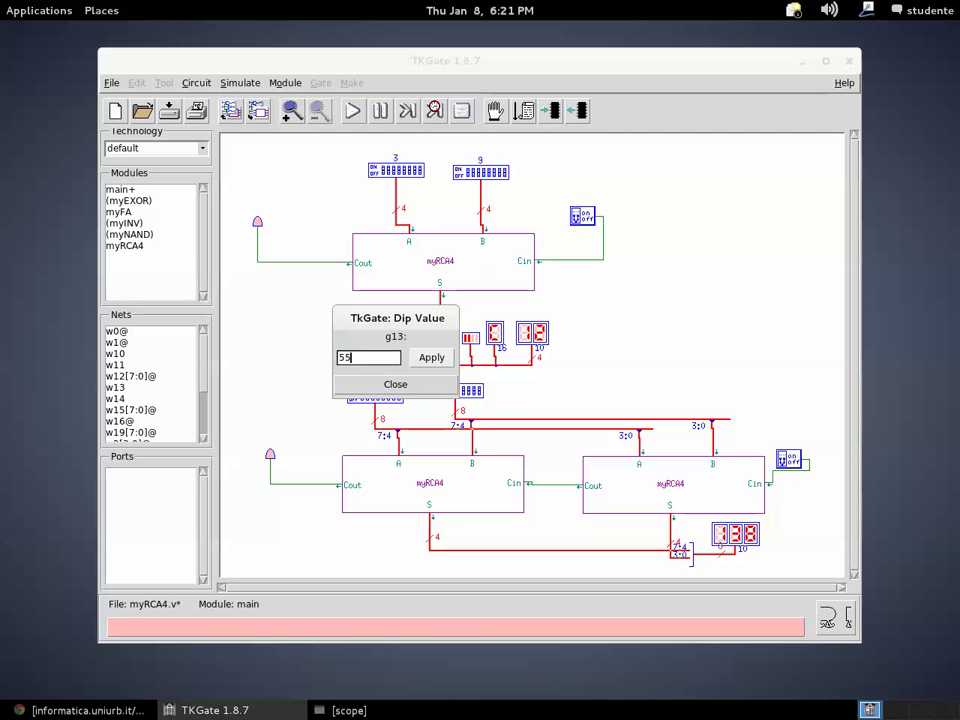
{"action": "left_click", "coordinate": [440, 384]}
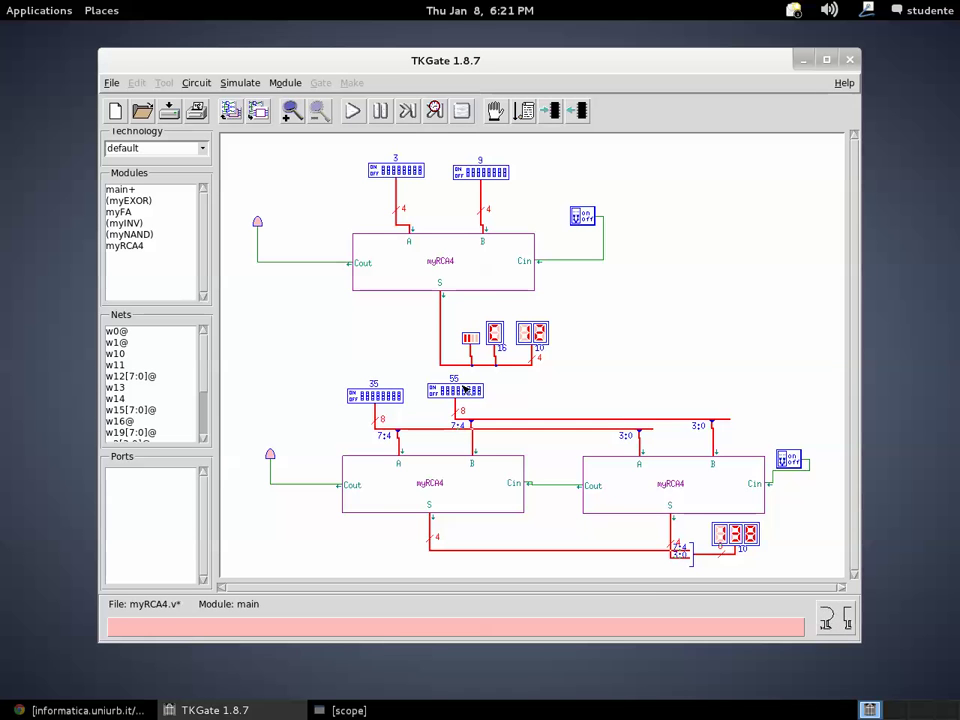
Set the value of the 8-bit DIP switch feeding the B inputs to the hexadecimal digit a
{"action": "left_click", "coordinate": [459, 394]}
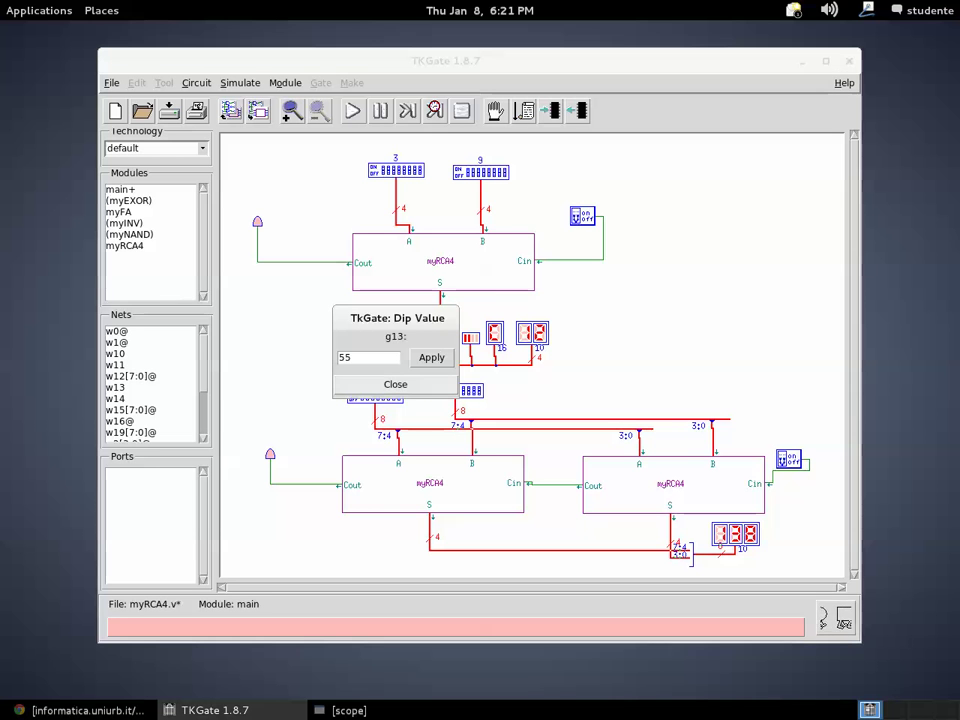
{"action": "double_click", "coordinate": [362, 357]}
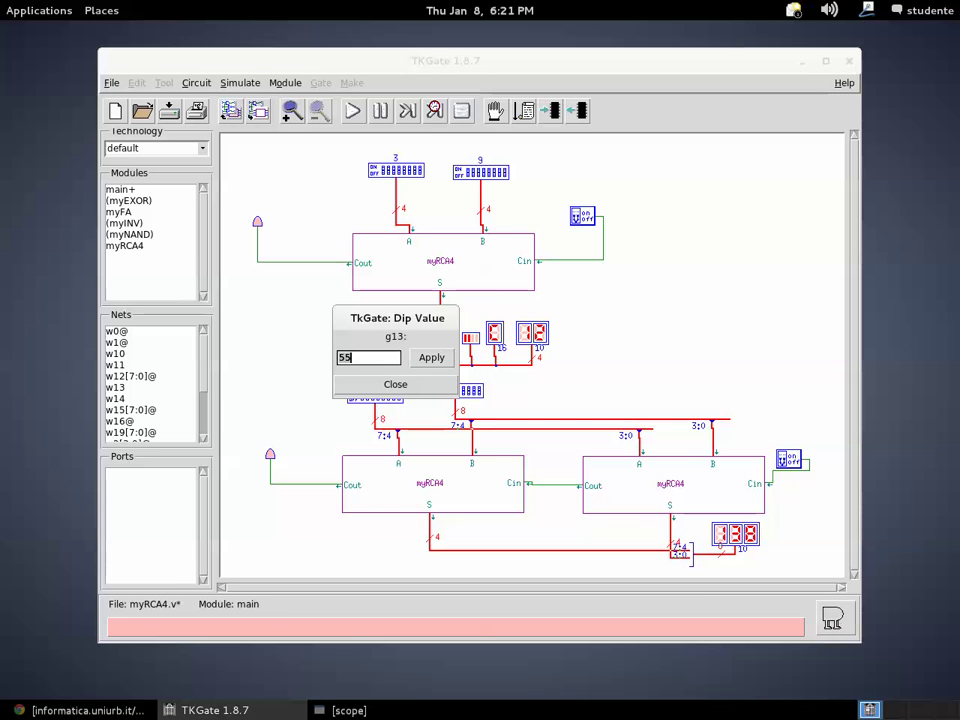
{"action": "key", "text": "BackSpace"}
{"action": "type", "text": "a"}
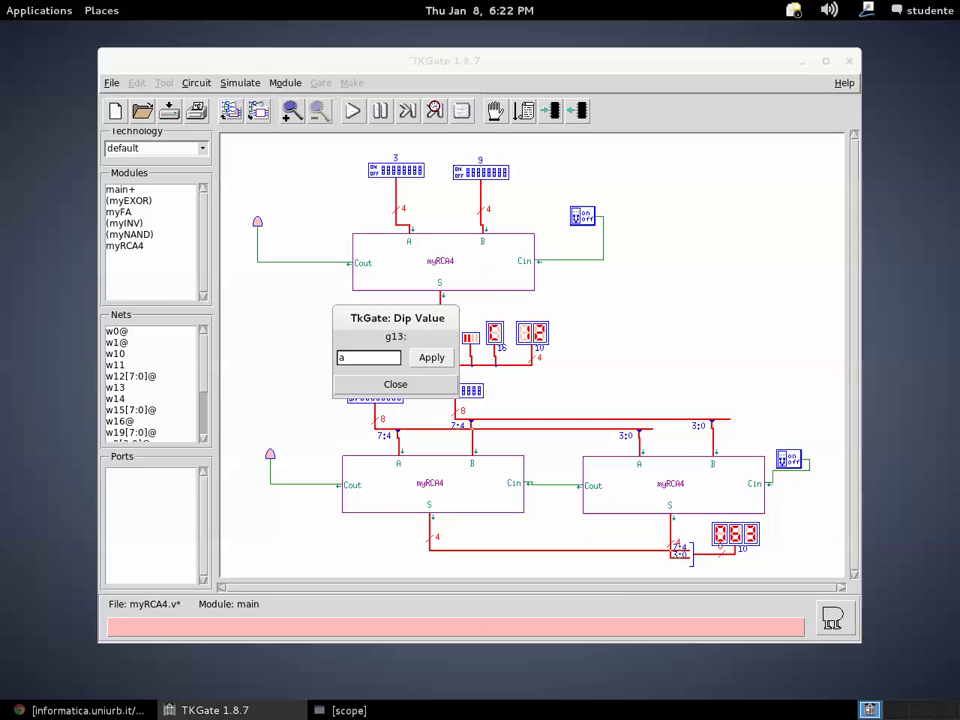
{"action": "left_click", "coordinate": [393, 385]}
Set the value of the 8-bit DIP switch feeding the A inputs to the hexadecimal digit a
{"action": "left_click", "coordinate": [390, 396]}
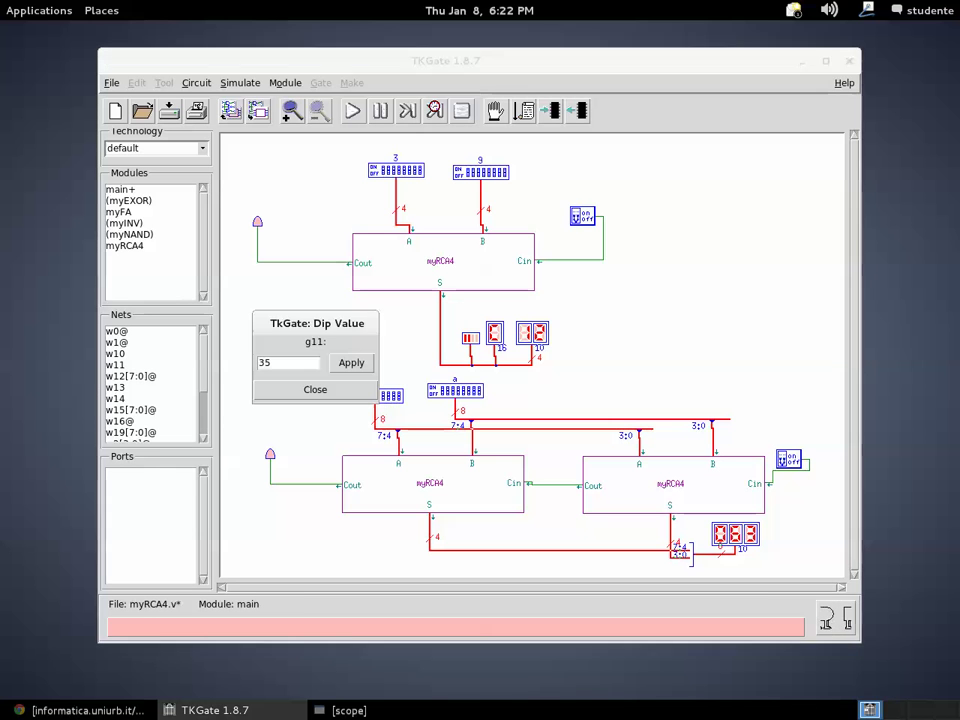
{"action": "key", "text": "BackSpace"}
{"action": "key", "text": "BackSpace"}
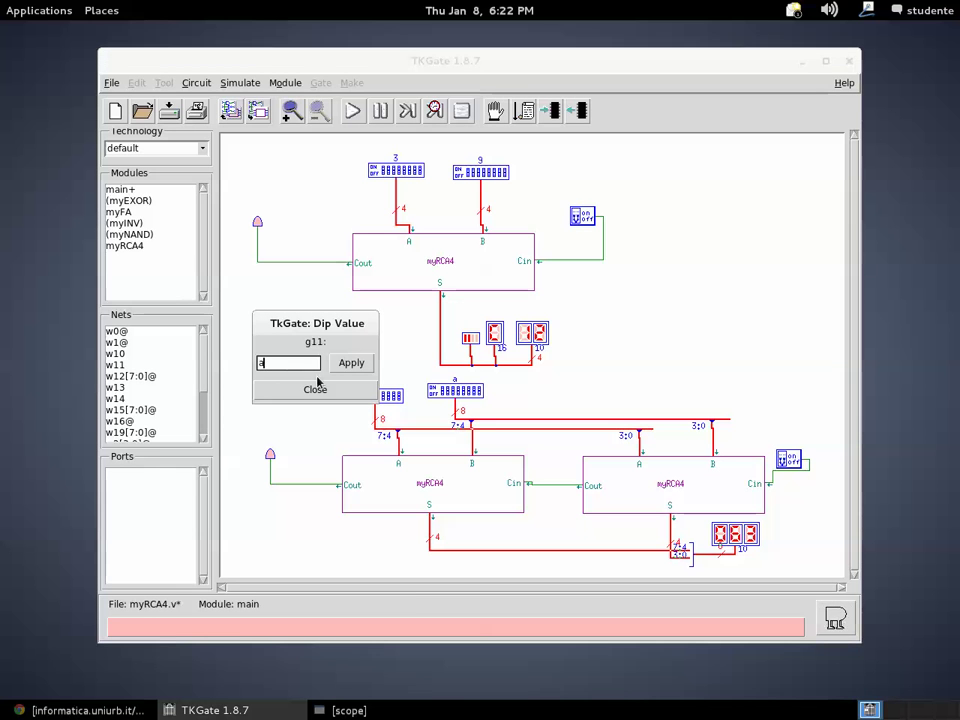
{"action": "type", "text": "a"}
{"action": "left_click", "coordinate": [350, 363]}
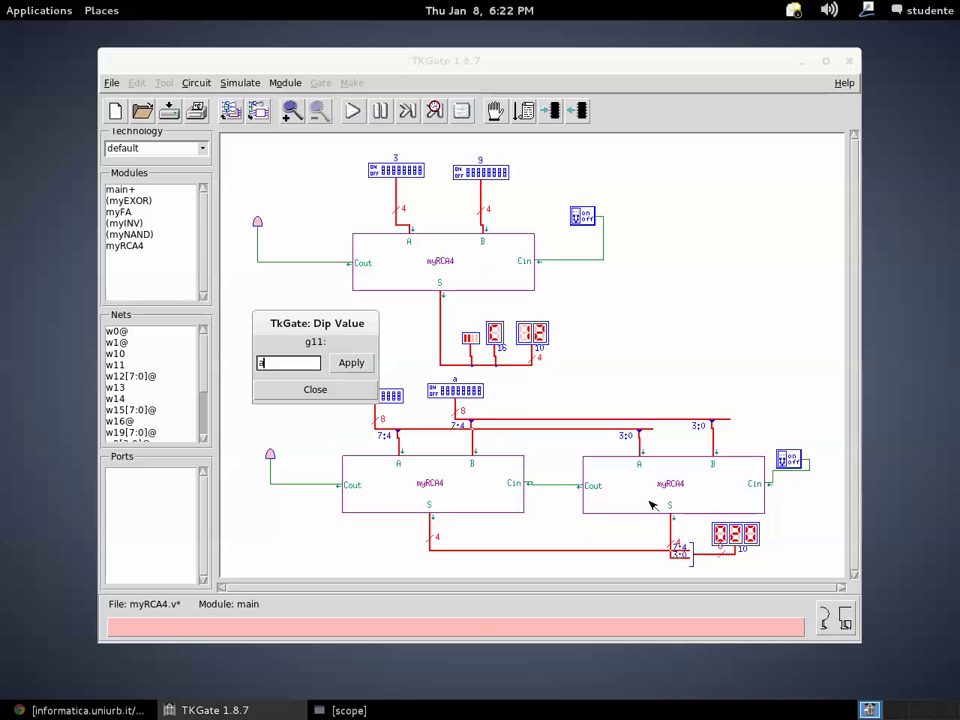
{"action": "left_click", "coordinate": [336, 394]}
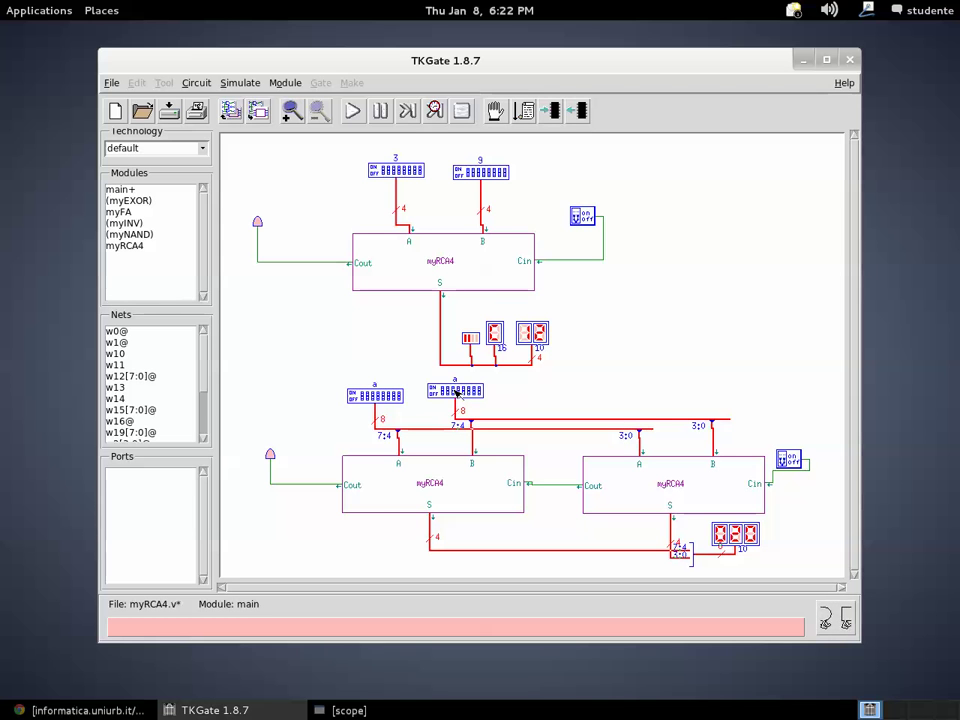
Set the value of the 8-bit DIP switch feeding the A inputs to hexadecimal 10
{"action": "left_click", "coordinate": [377, 397]}
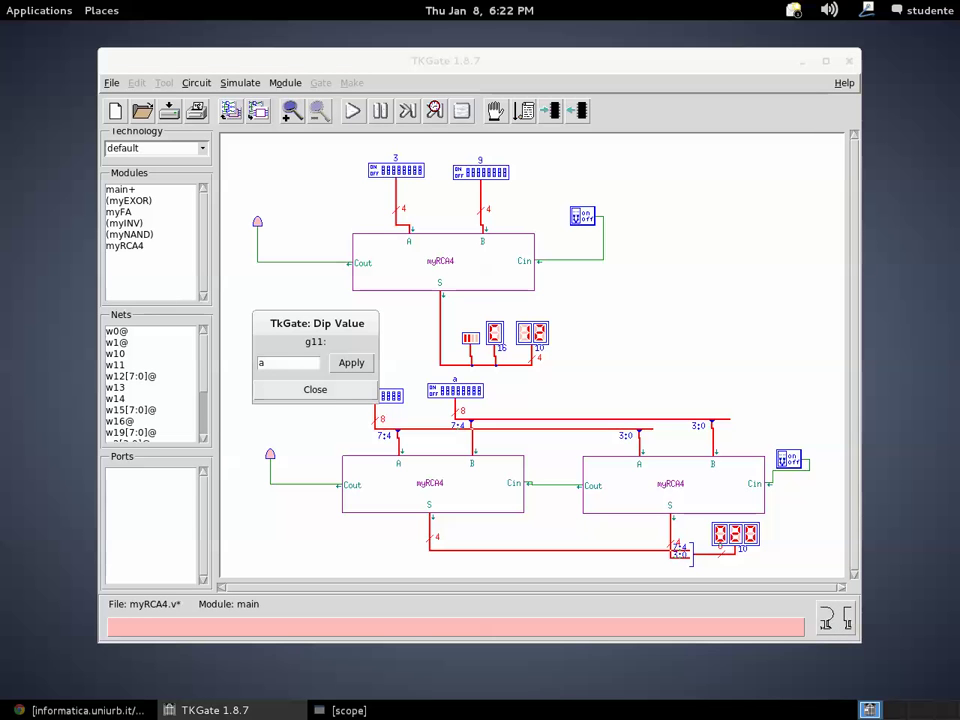
{"action": "type", "text": "10"}
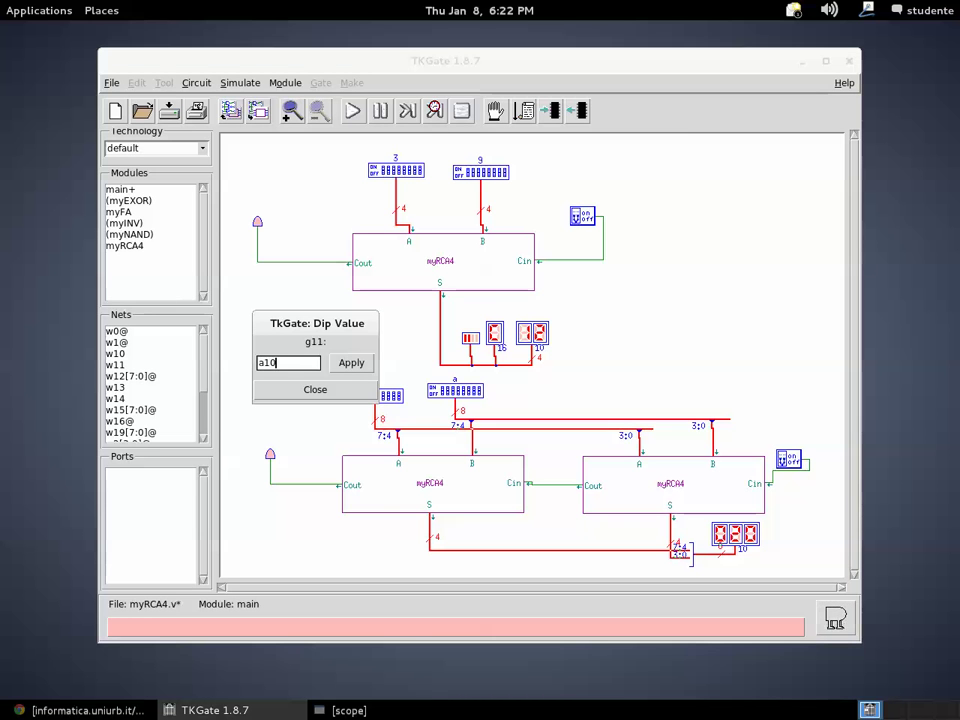
{"action": "left_click", "coordinate": [352, 366]}
{"action": "type", "text": "10"}
{"action": "left_click", "coordinate": [352, 363]}
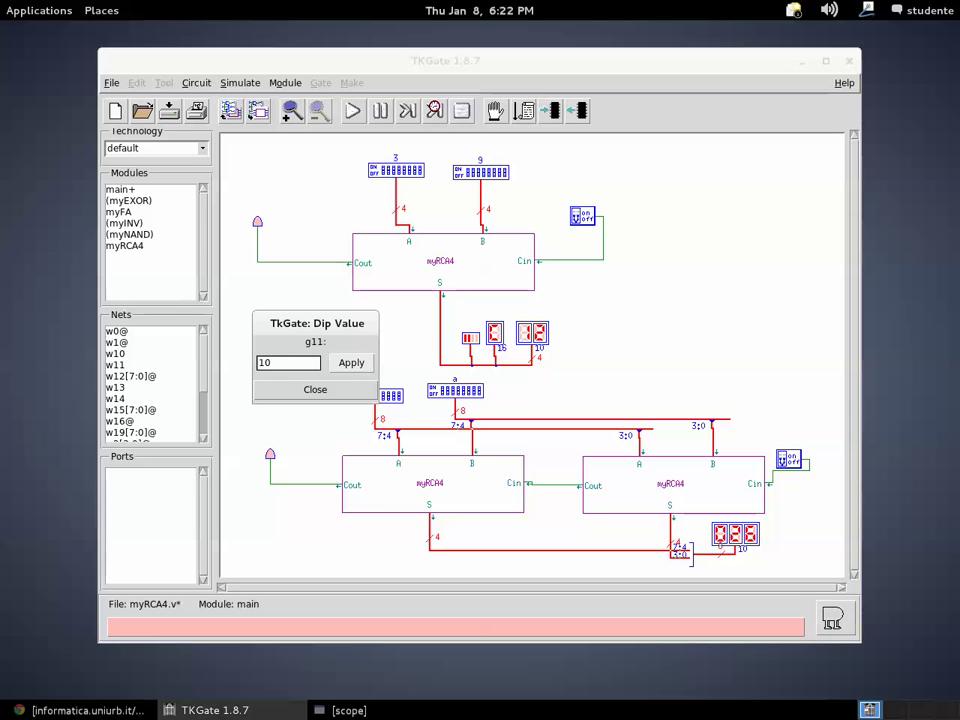
{"action": "left_click", "coordinate": [345, 390]}
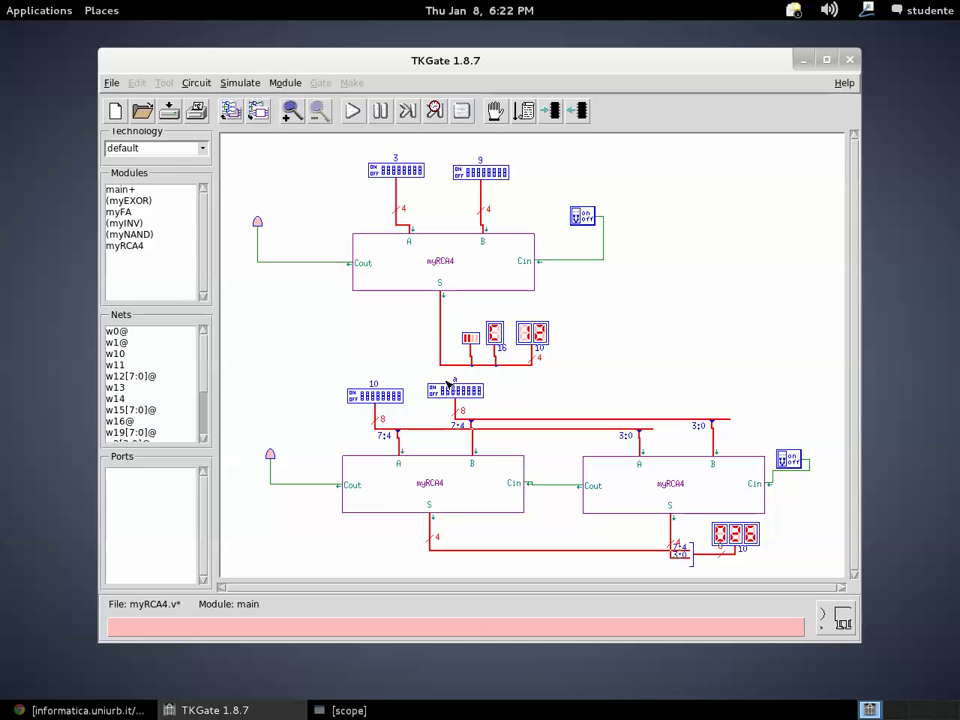
Set the value of the 8-bit DIP switch feeding the B inputs to the hexadecimal digit f
{"action": "left_click", "coordinate": [463, 396]}
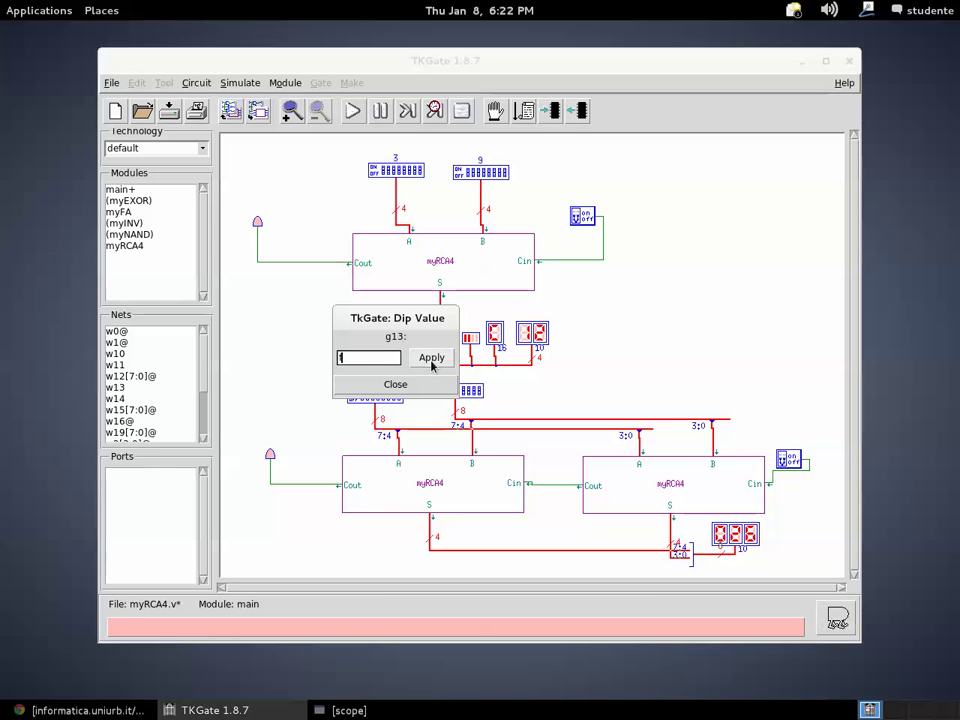
{"action": "type", "text": "1"}
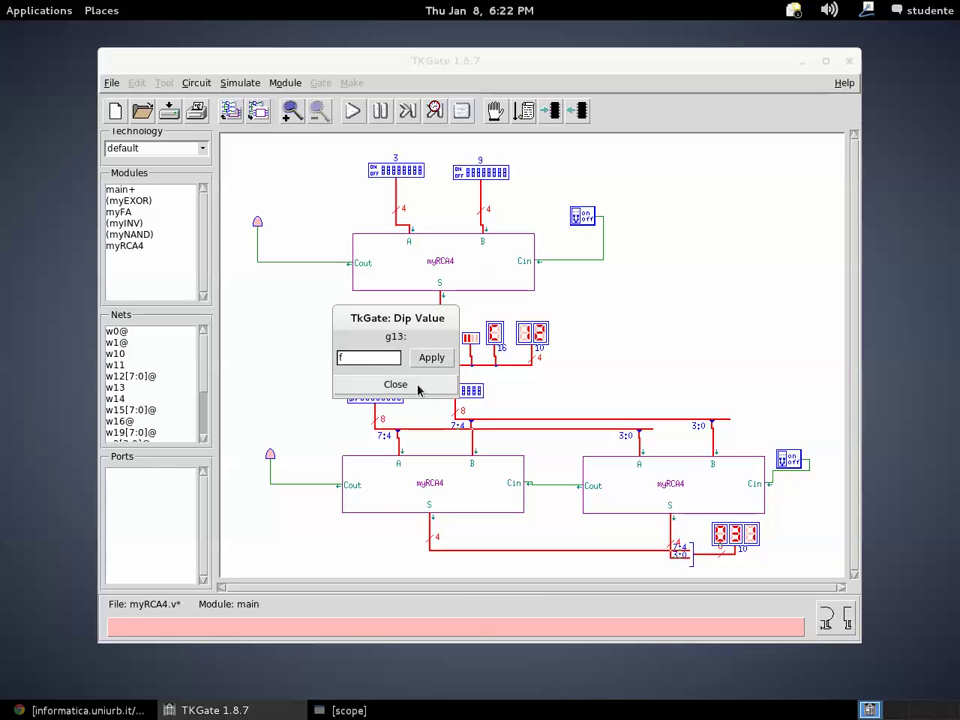
{"action": "left_click", "coordinate": [400, 386]}
Set the value of the 8-bit DIP switch feeding the B inputs to hexadecimal ff, moving the value dialog clear of both switches
{"action": "left_click", "coordinate": [461, 393]}
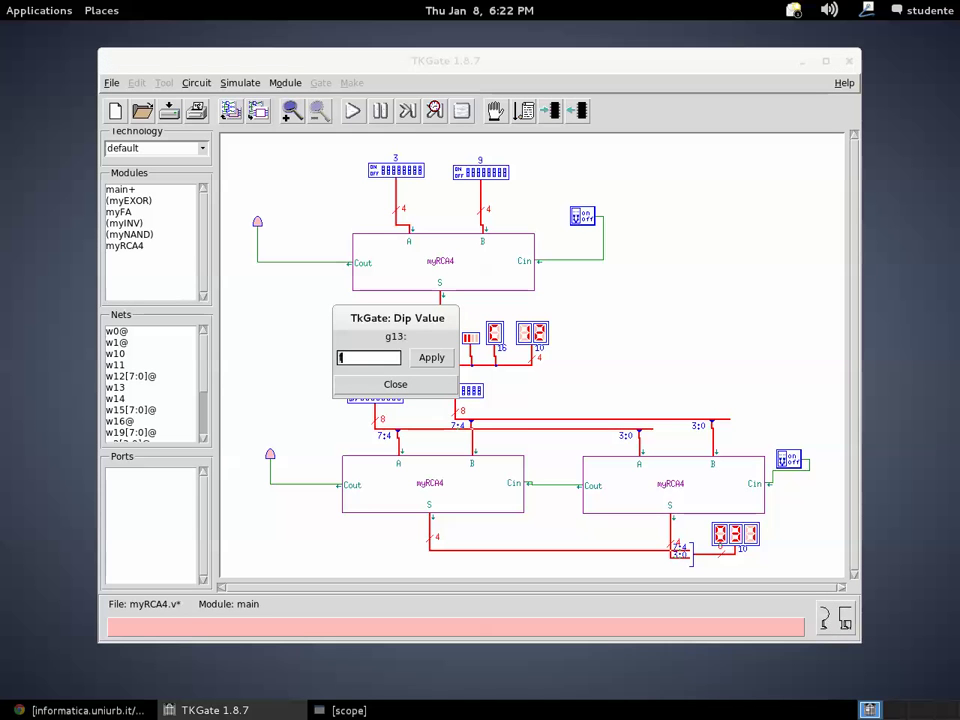
{"action": "double_click", "coordinate": [395, 358]}
{"action": "key", "text": "BackSpace"}
{"action": "type", "text": "ff"}
{"action": "left_click", "coordinate": [432, 358]}
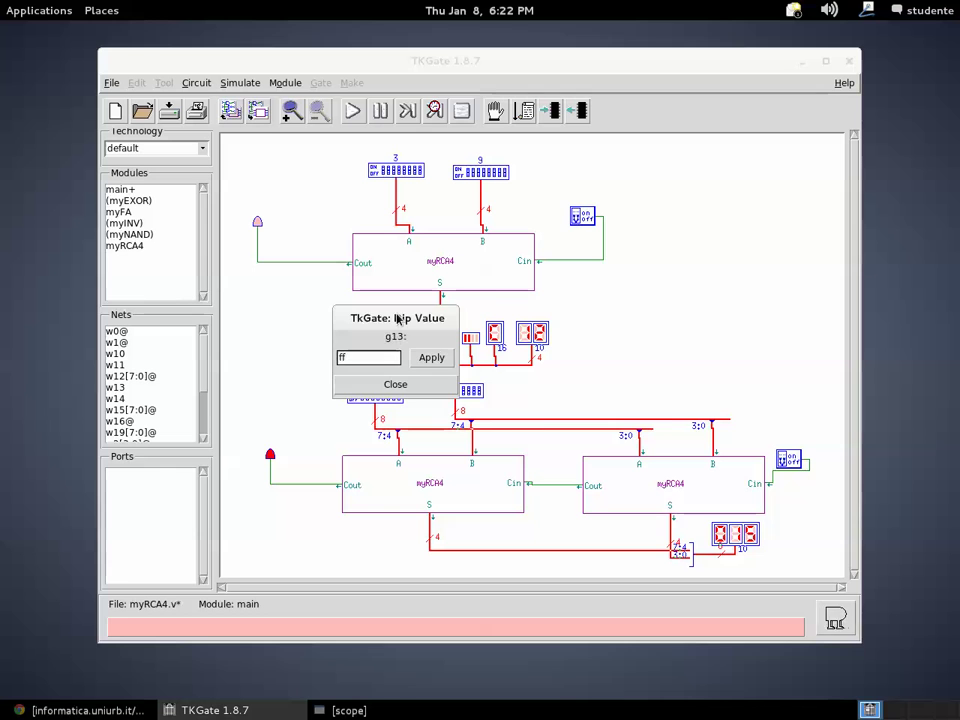
{"action": "left_click_drag", "start_coordinate": [396, 317], "coordinate": [640, 348]}
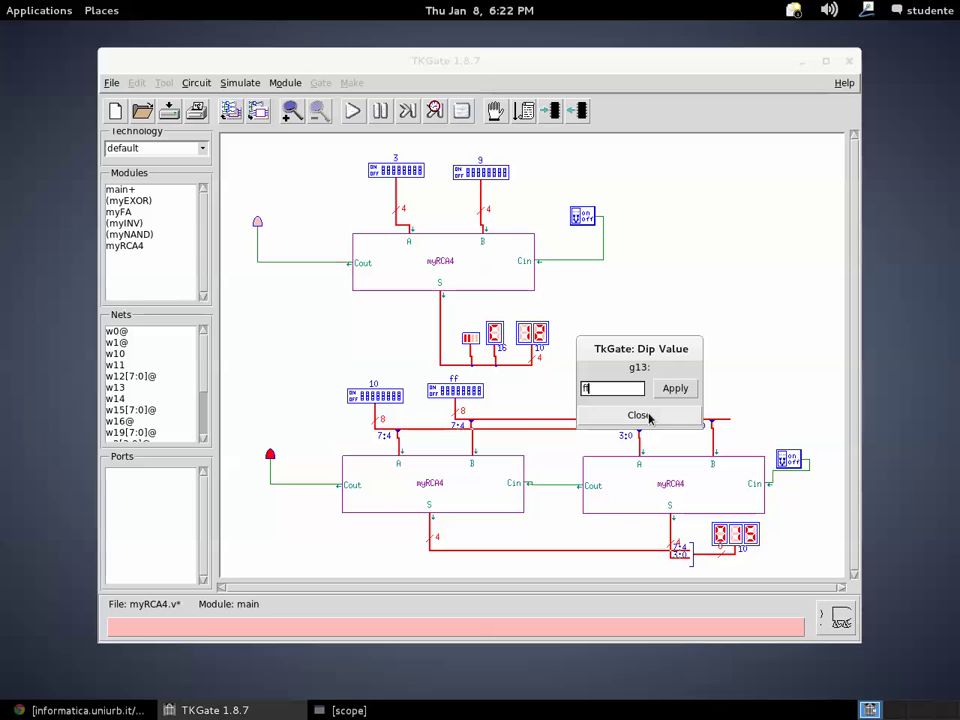
{"action": "left_click", "coordinate": [640, 415]}
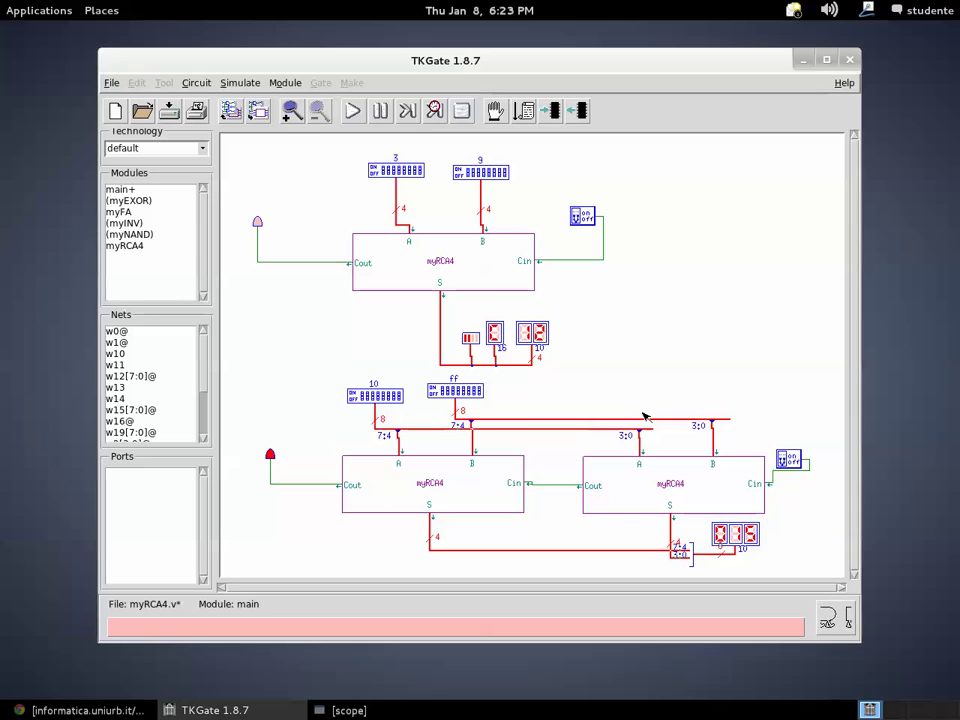
Set the B inputs' 8-bit DIP switch to hexadecimal 10 and move its value dialog off the circuit's switches
{"action": "left_click", "coordinate": [433, 388]}
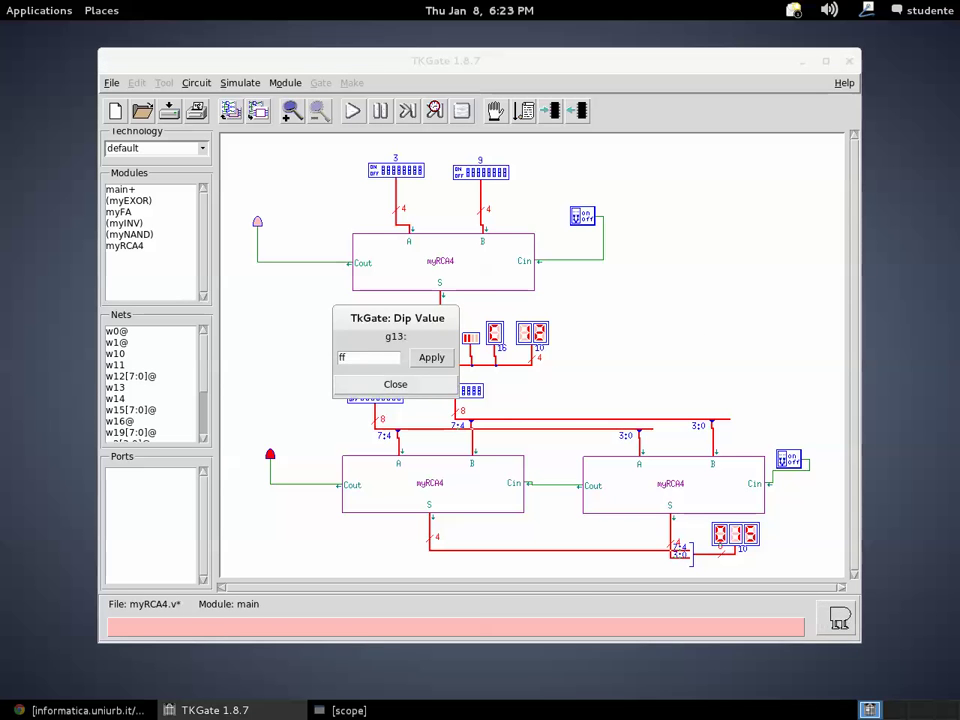
{"action": "left_click", "coordinate": [364, 357]}
{"action": "key", "text": "BackSpace"}
{"action": "key", "text": "BackSpace"}
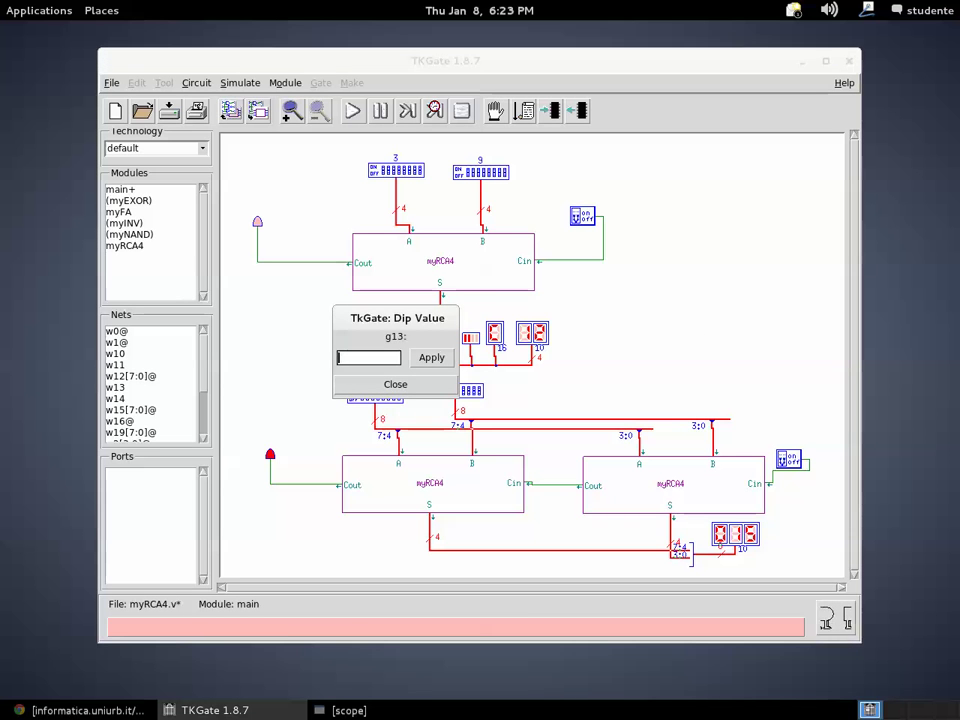
{"action": "type", "text": "10"}
{"action": "left_click", "coordinate": [434, 359]}
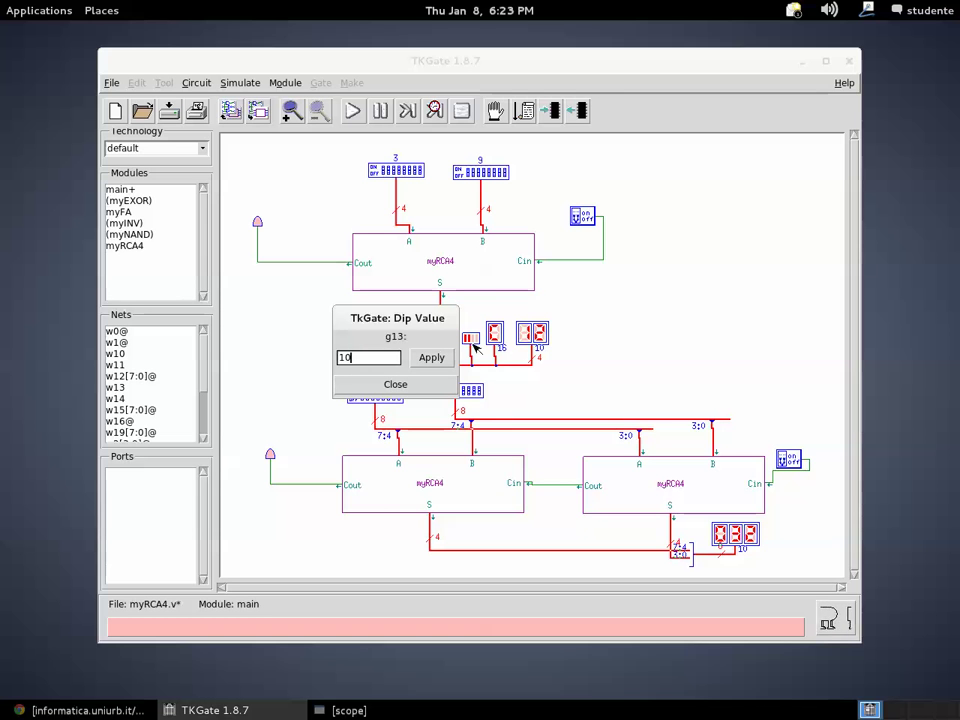
{"action": "left_click_drag", "start_coordinate": [407, 317], "coordinate": [680, 248]}
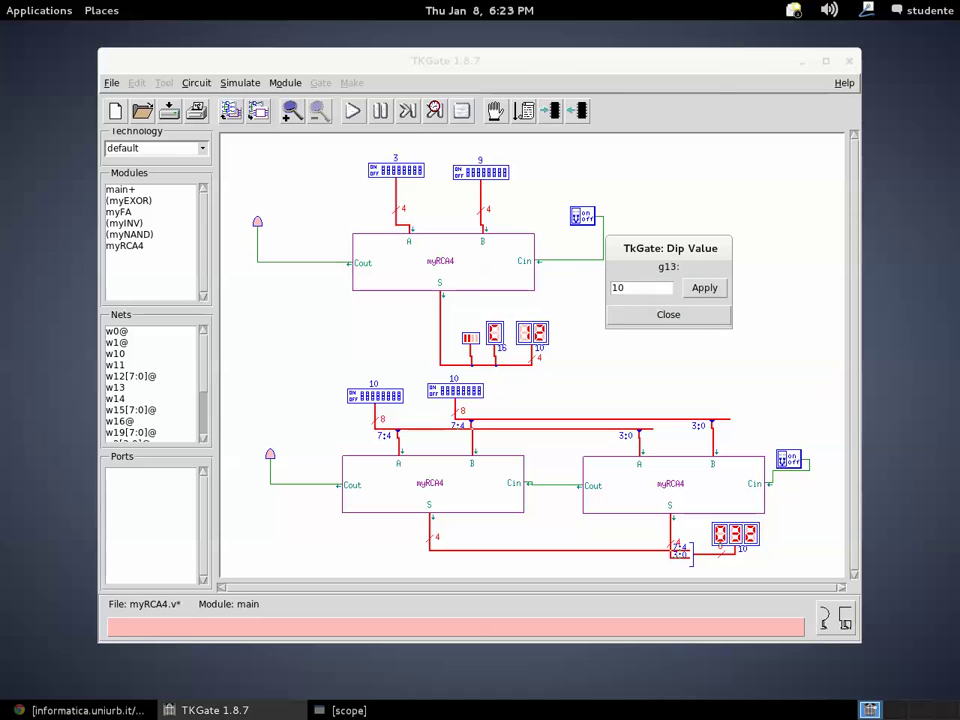
Set the B inputs' 8-bit DIP switch back to hexadecimal ff and close its value dialog
{"action": "double_click", "coordinate": [633, 290]}
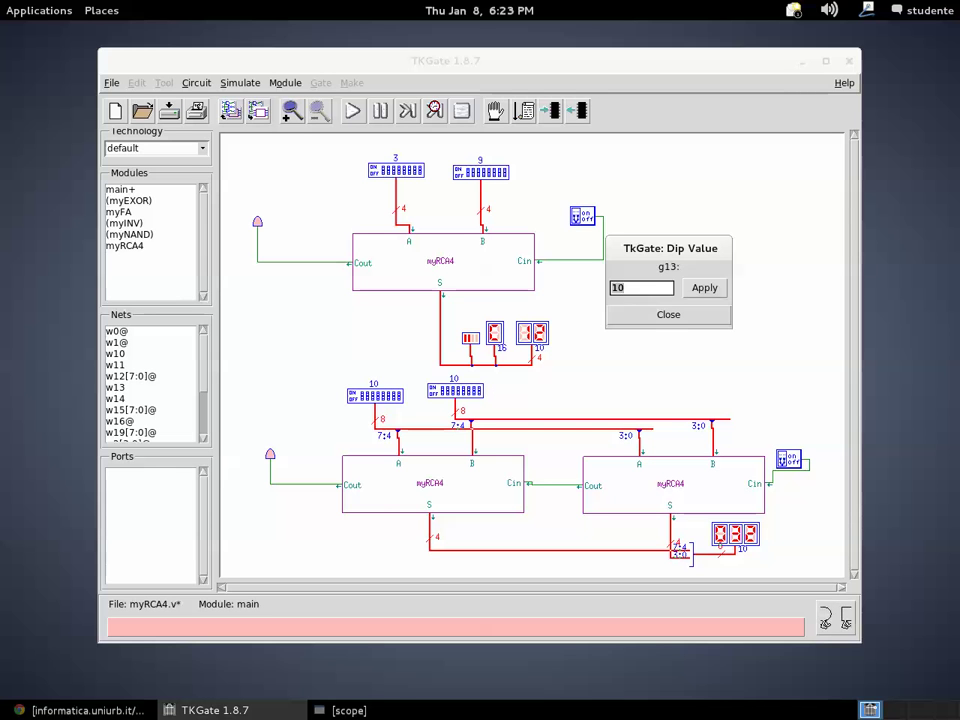
{"action": "type", "text": "f"}
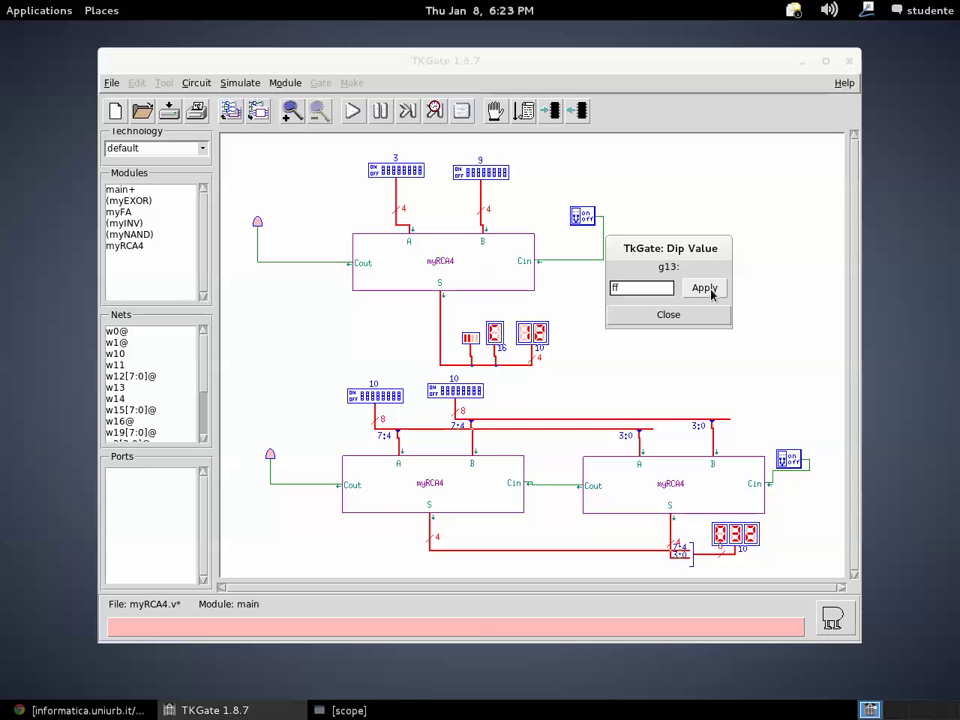
{"action": "type", "text": "f"}
{"action": "left_click", "coordinate": [705, 288]}
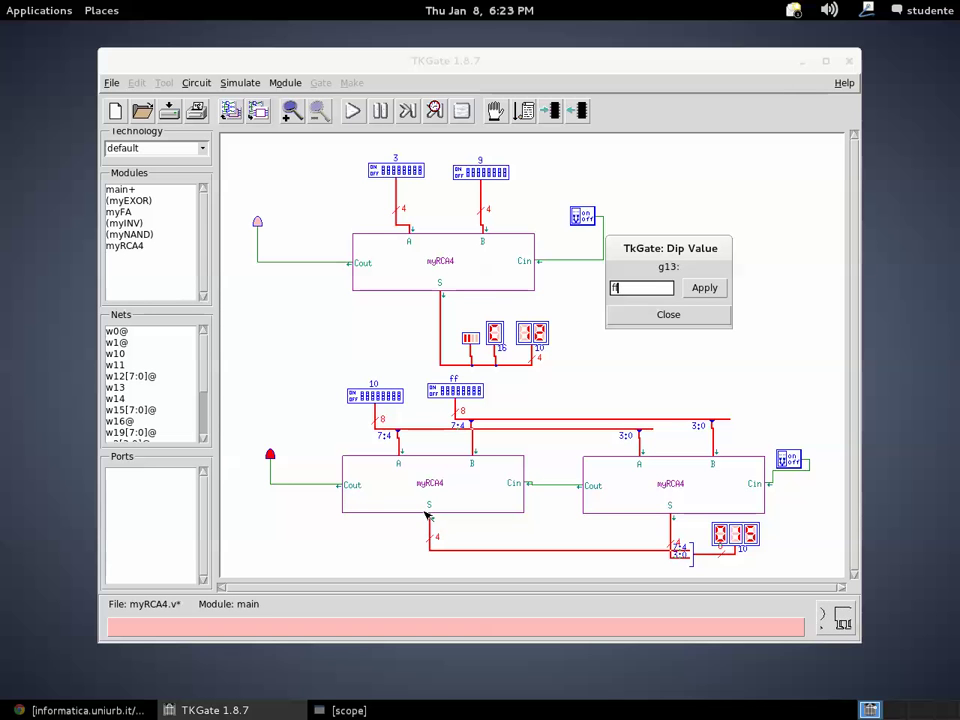
{"action": "type", "text": "f"}
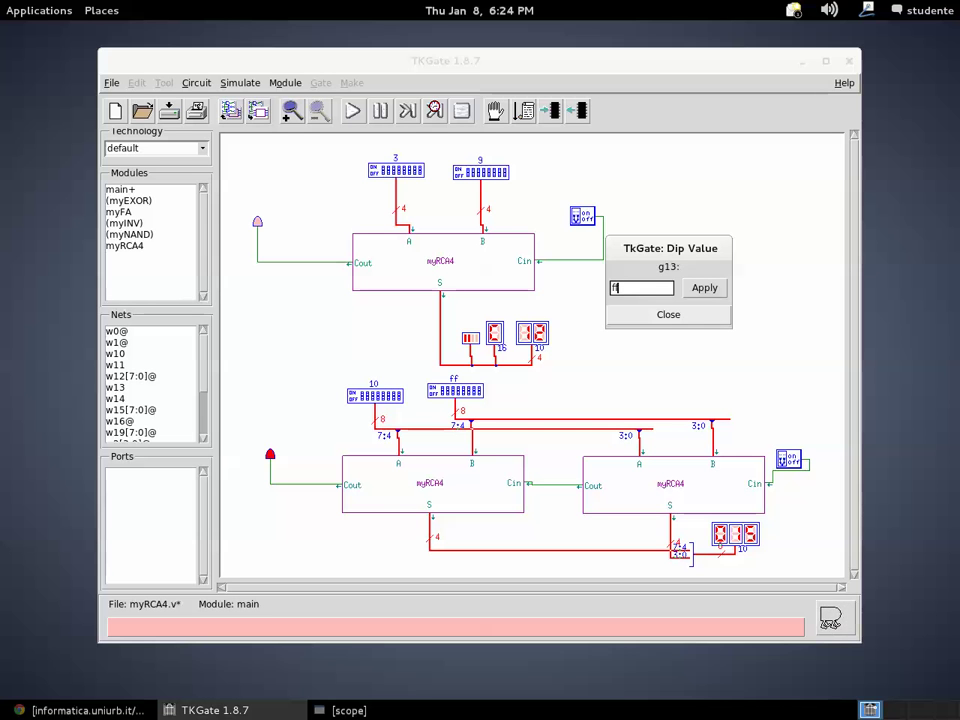
{"action": "left_click", "coordinate": [690, 316]}
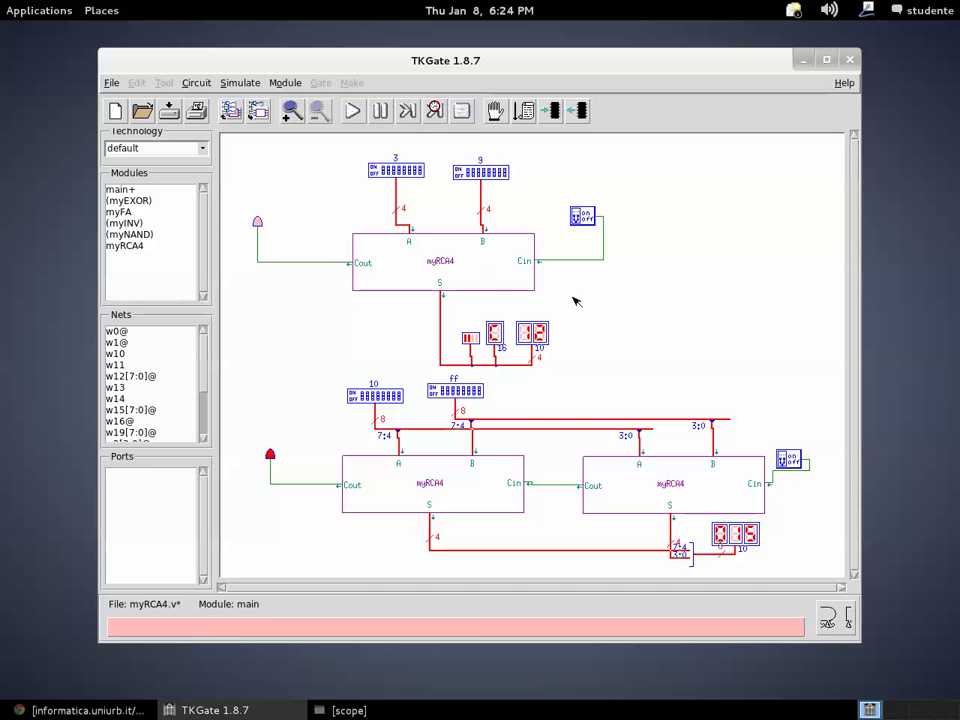